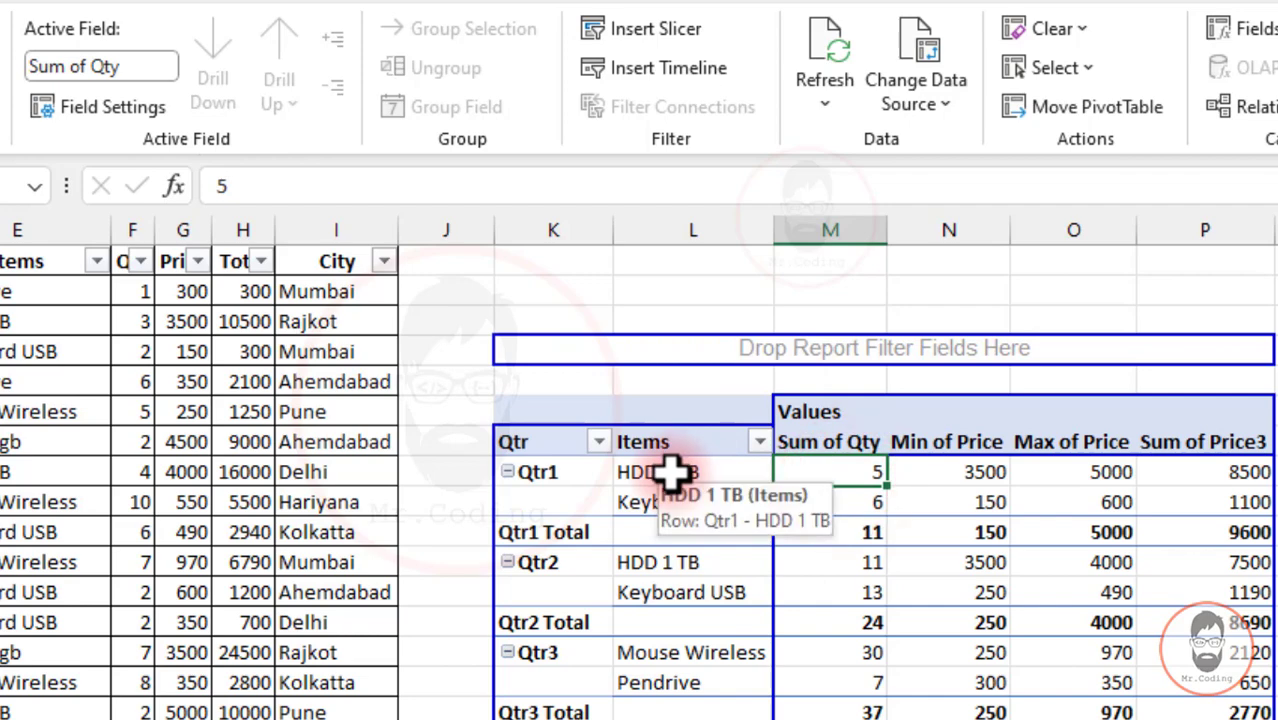
Examine the field settings of the Items row field in the PivotTable and close them
click(670, 472)
click(98, 102)
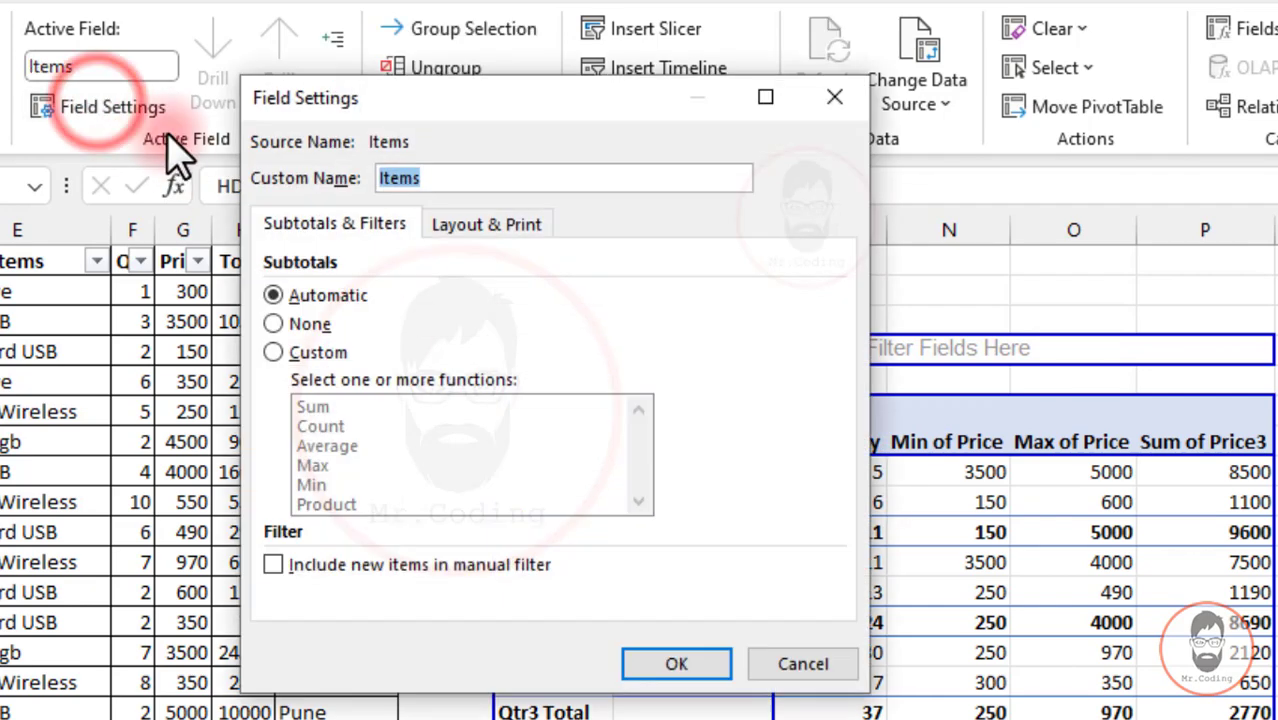
click(833, 97)
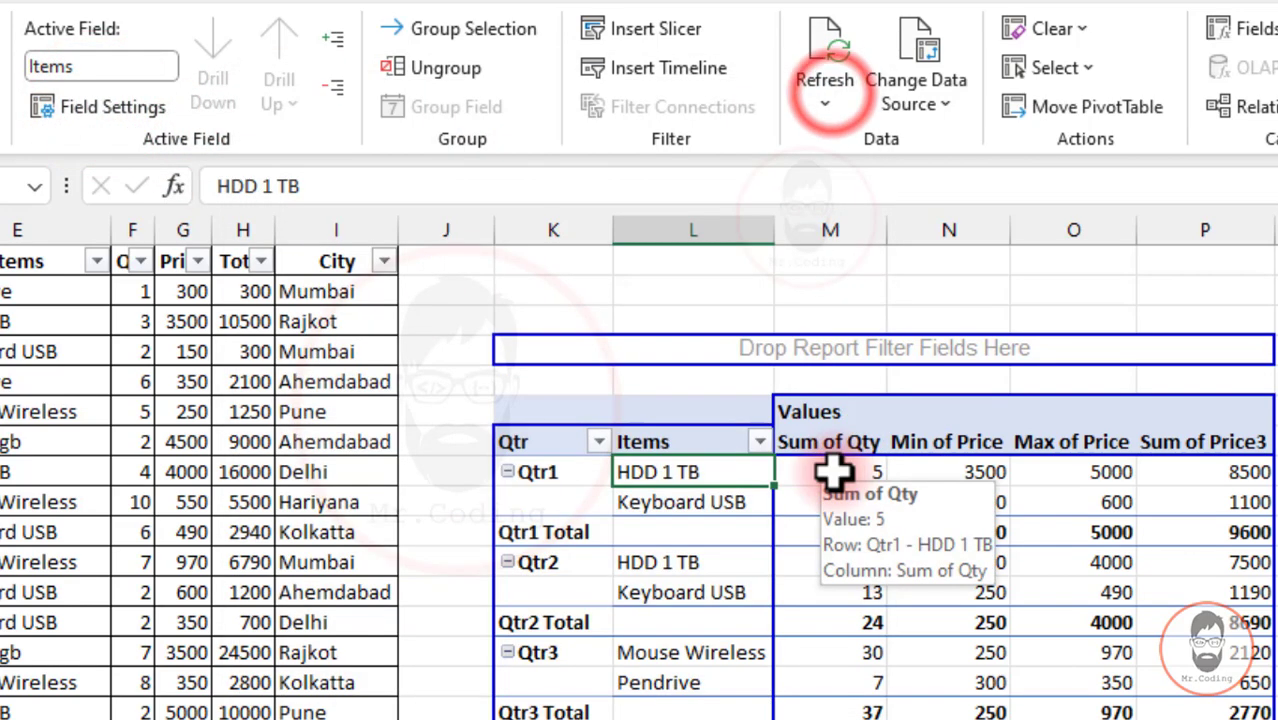
Examine the summary functions and number format categories offered in the Value Field Settings of the Sum of Qty field
click(845, 472)
click(125, 108)
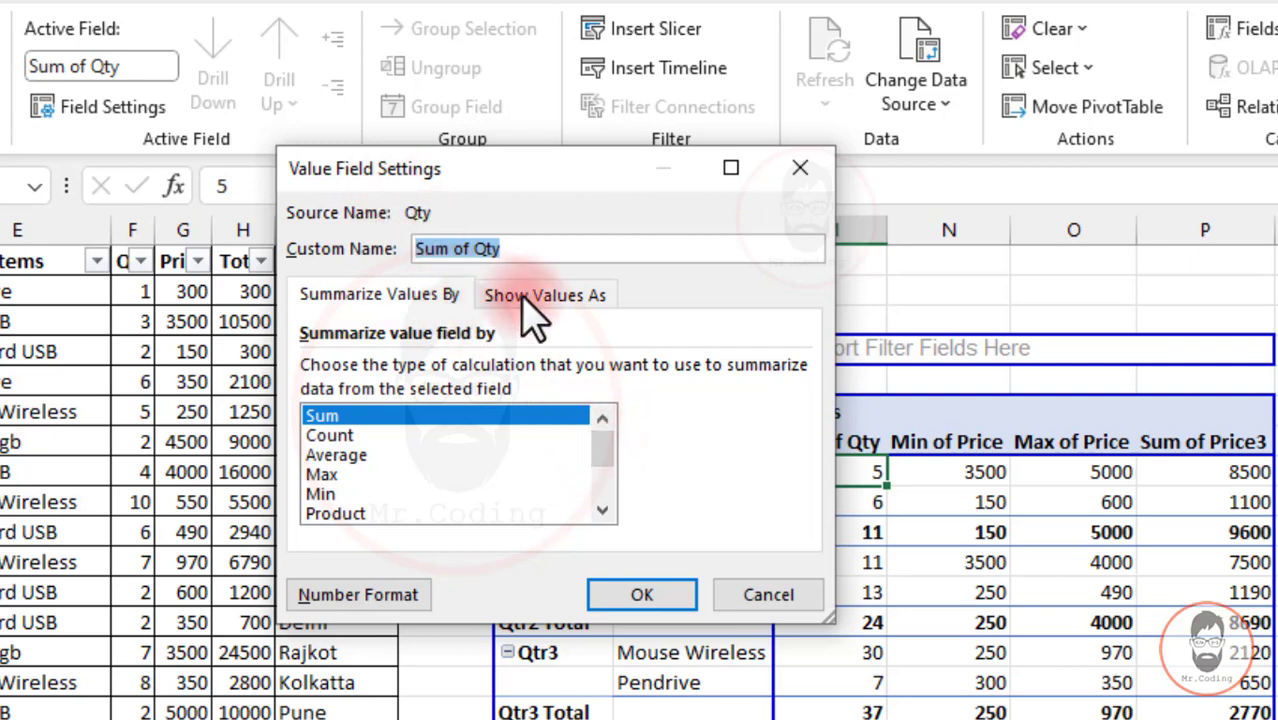
click(345, 297)
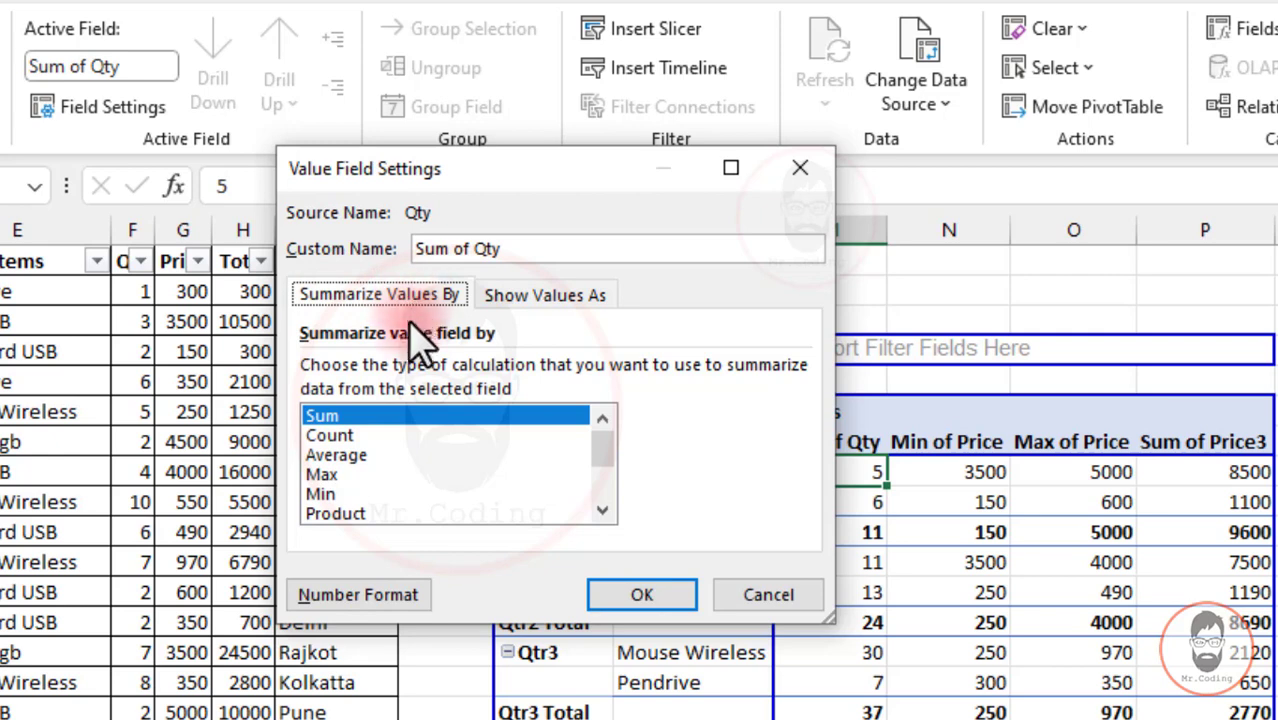
drag(602, 460, 602, 505)
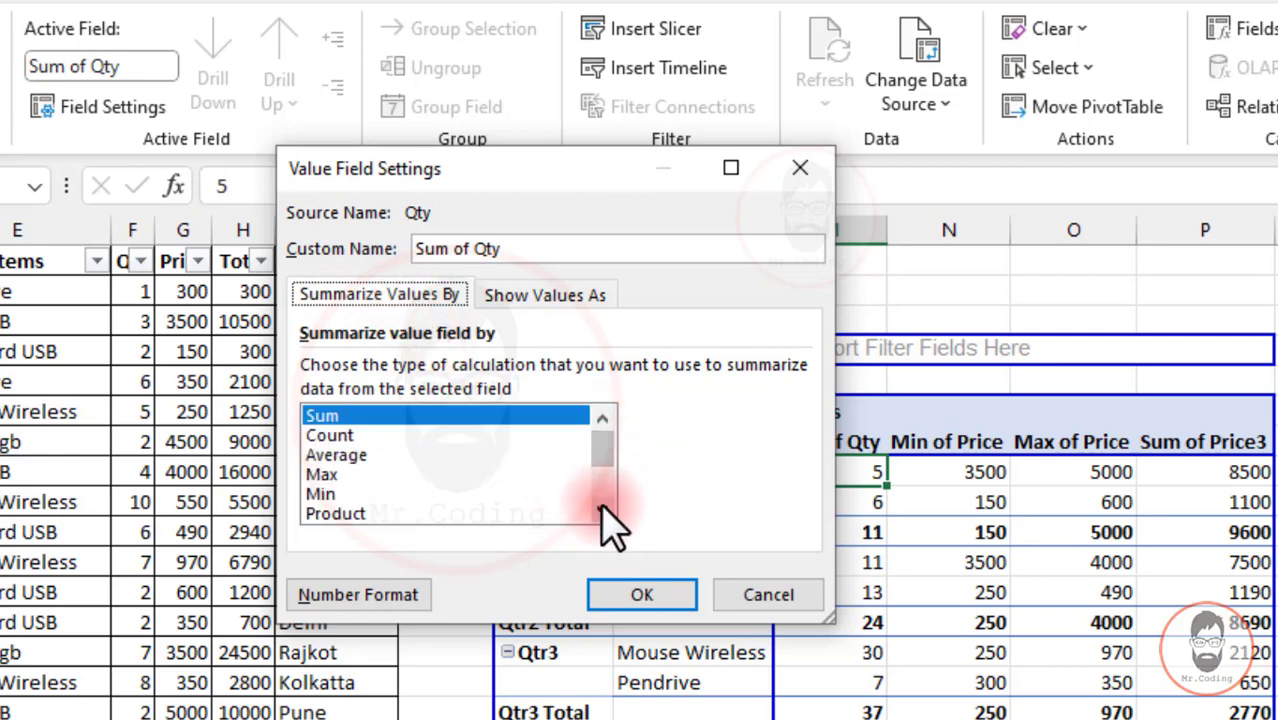
click(603, 509)
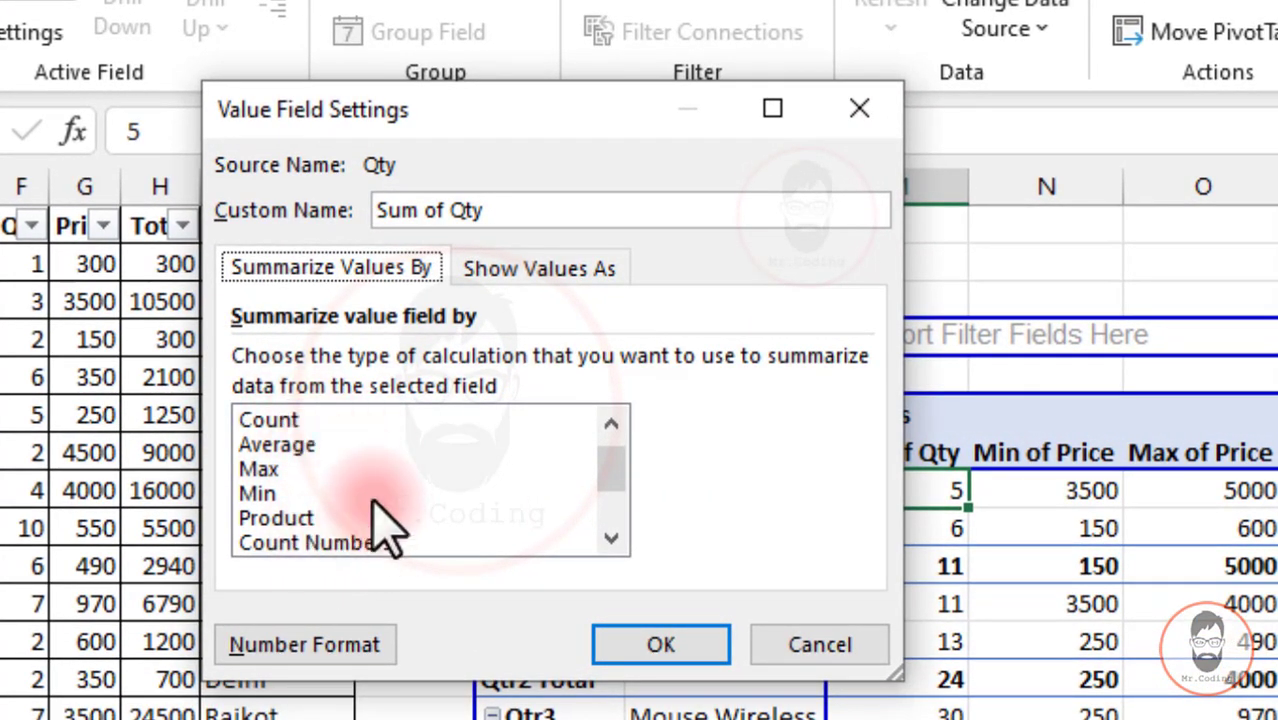
click(611, 540)
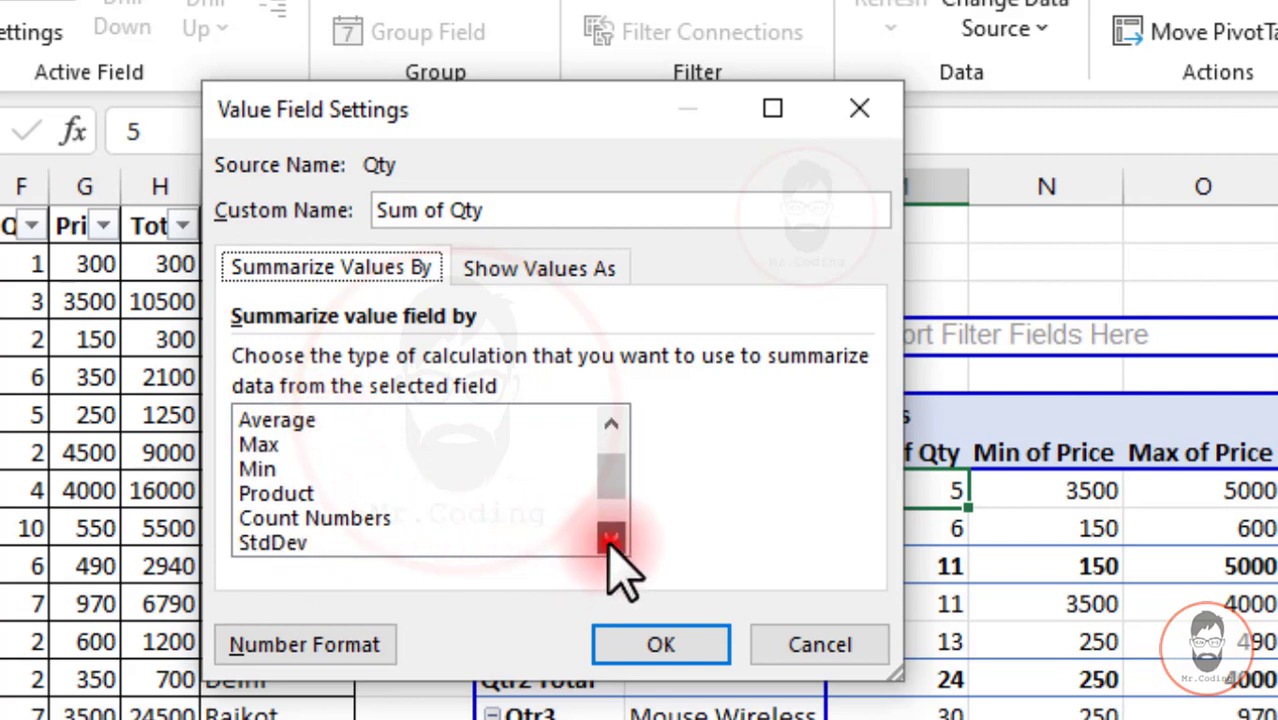
click(611, 540)
click(611, 540)
click(611, 540)
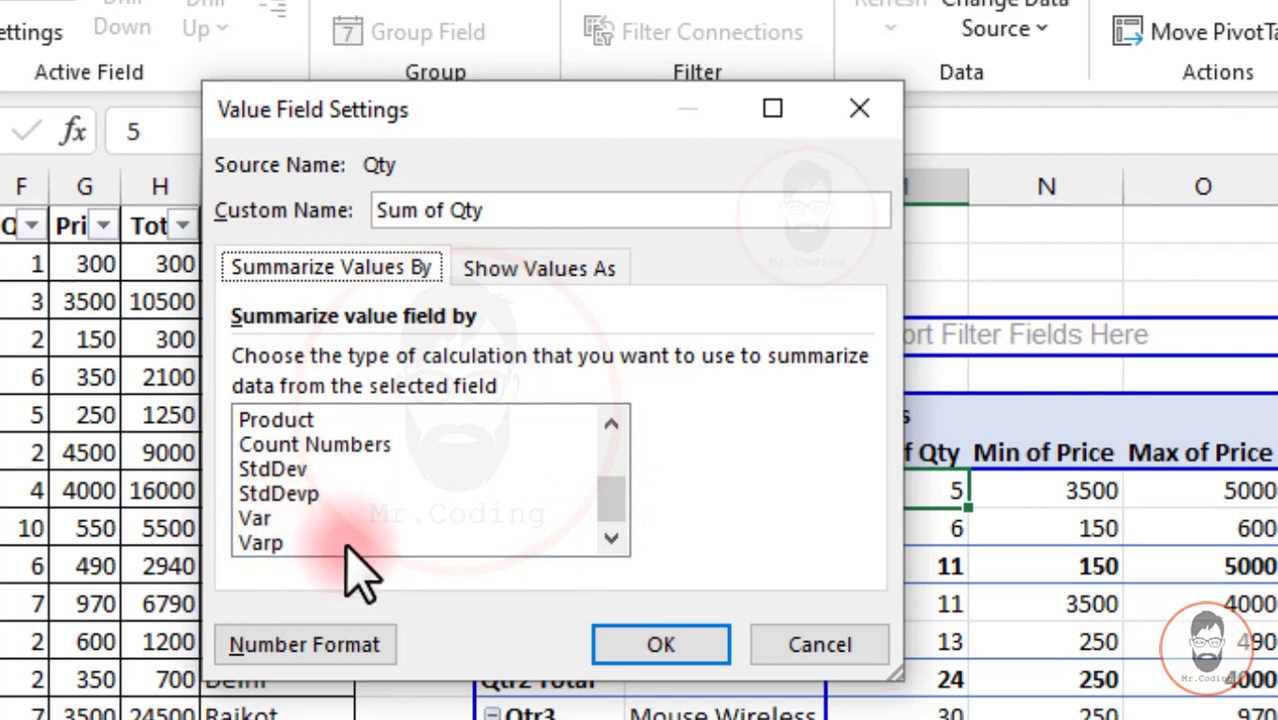
click(285, 645)
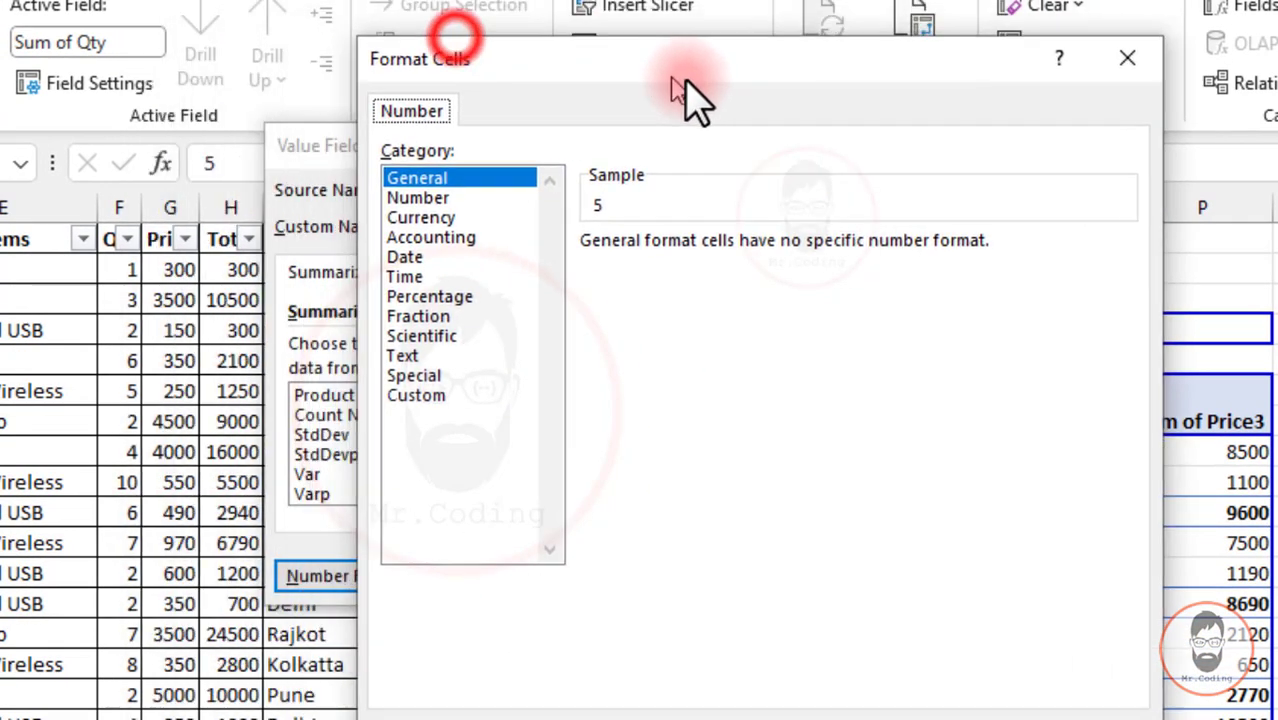
drag(685, 81, 724, 83)
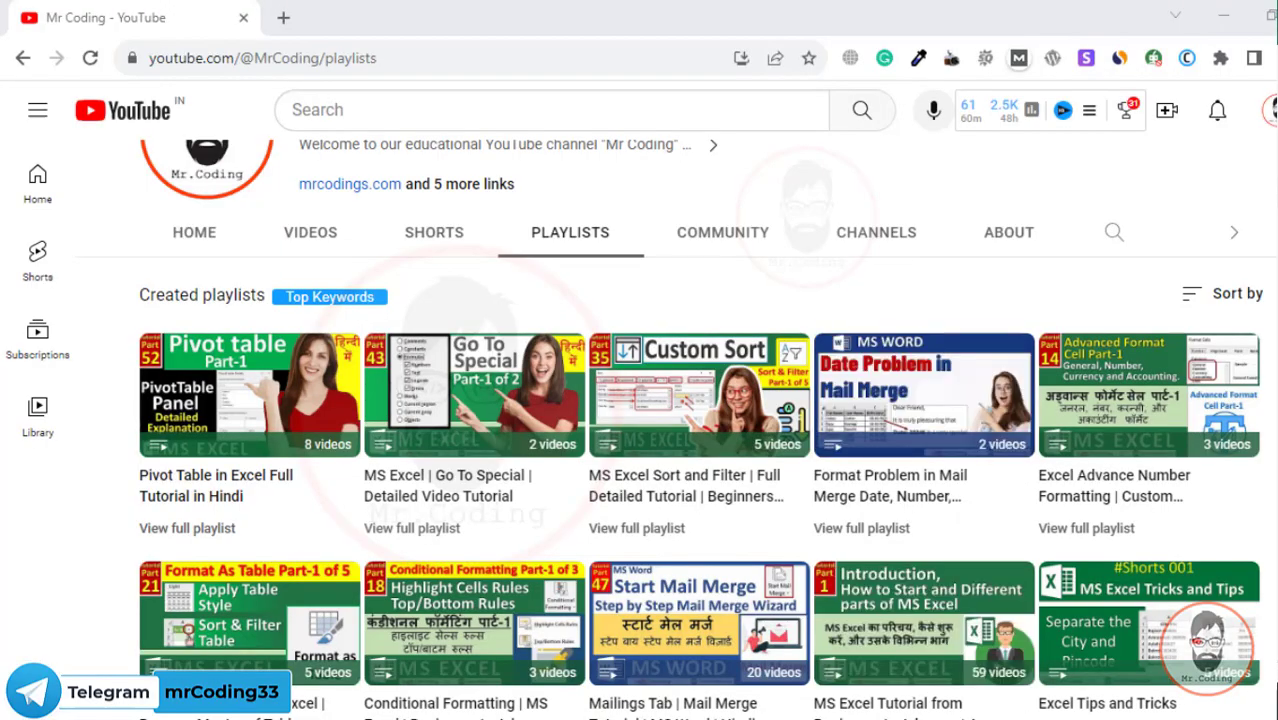
Switch to YouTube in the browser and look through the full playlist Pivot Table in Excel Full Tutorial in Hindi
click(191, 528)
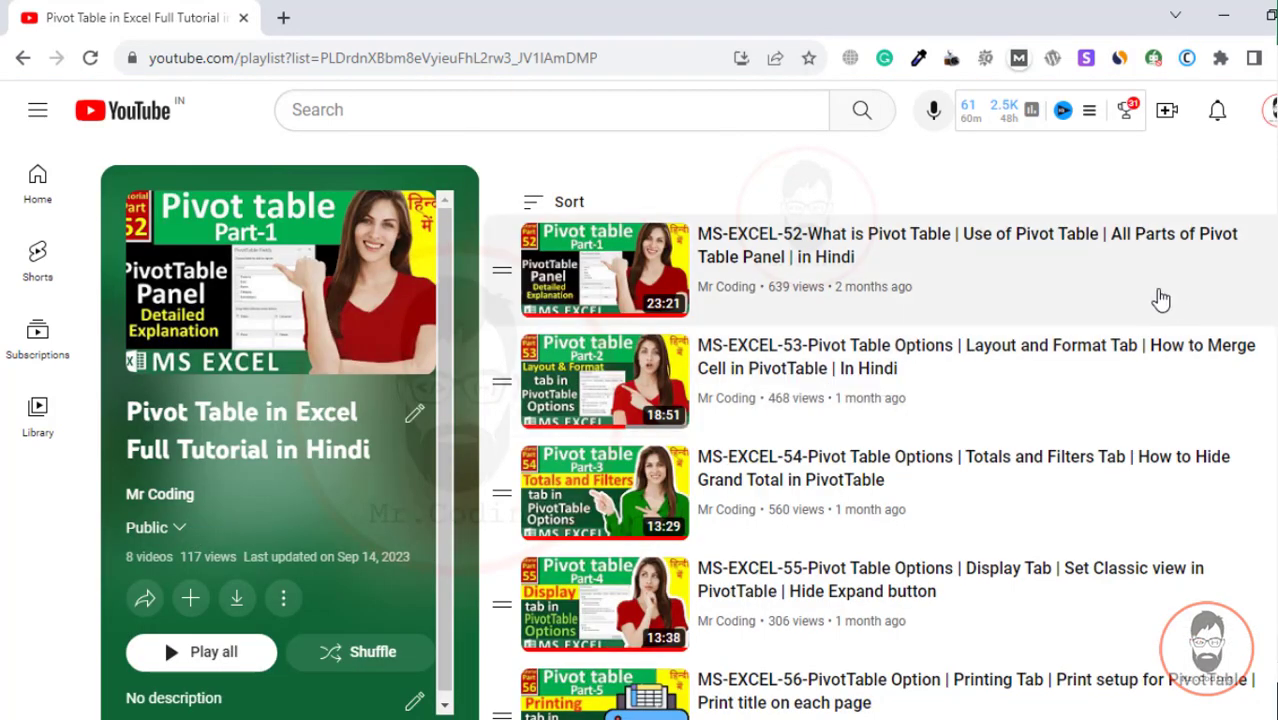
scroll(1147, 295, down, 3)
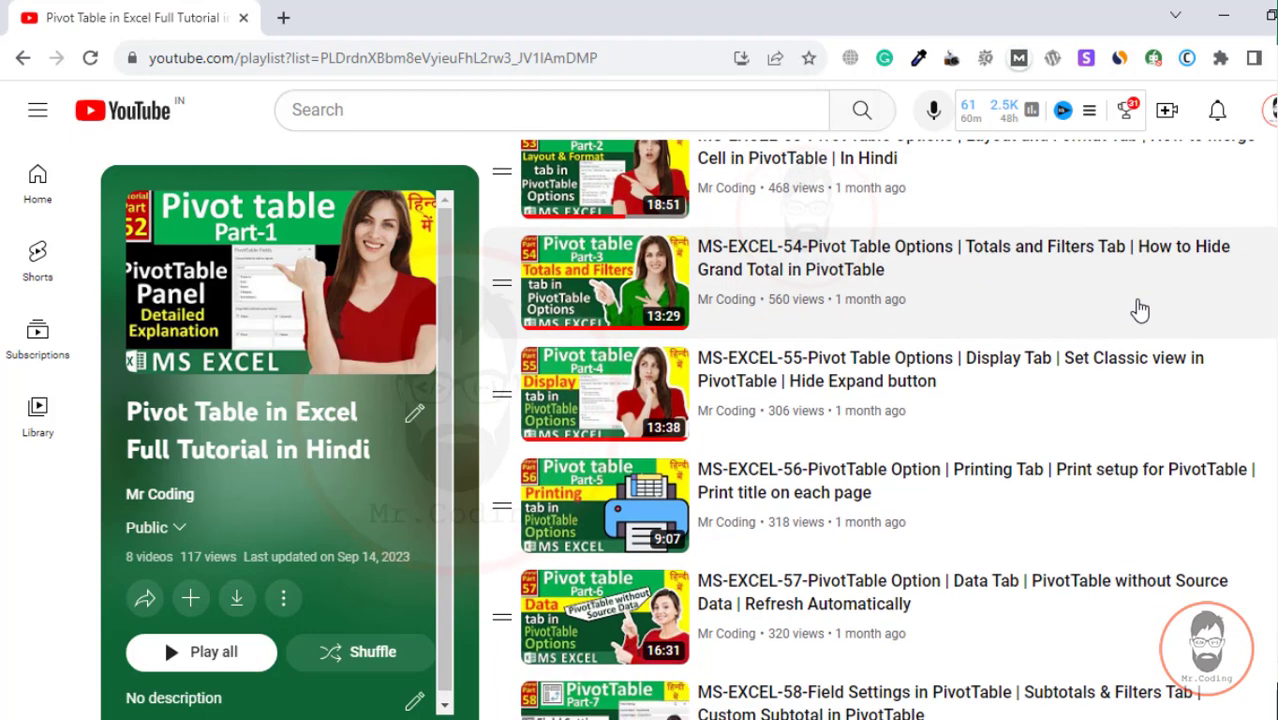
scroll(1139, 310, up, 3)
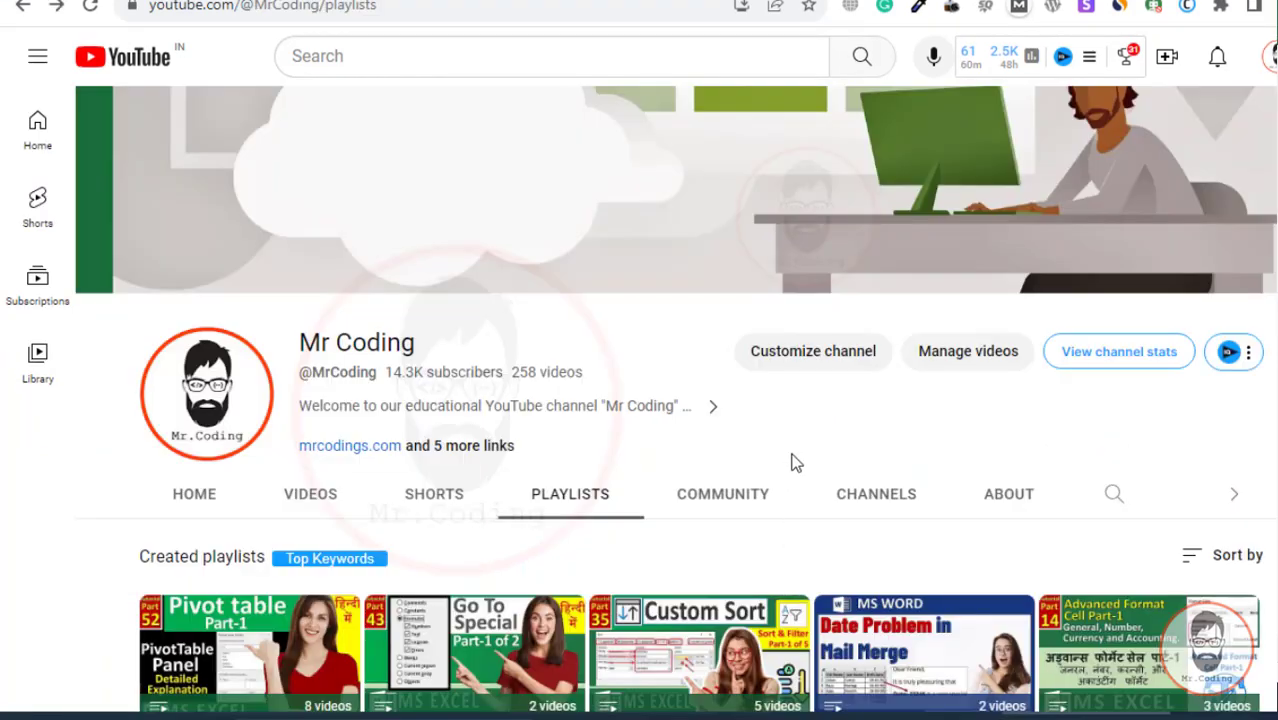
Open the full MS Excel Tutorial from Beginners to Advance playlist and look through its list of videos
scroll(795, 462, down, 5)
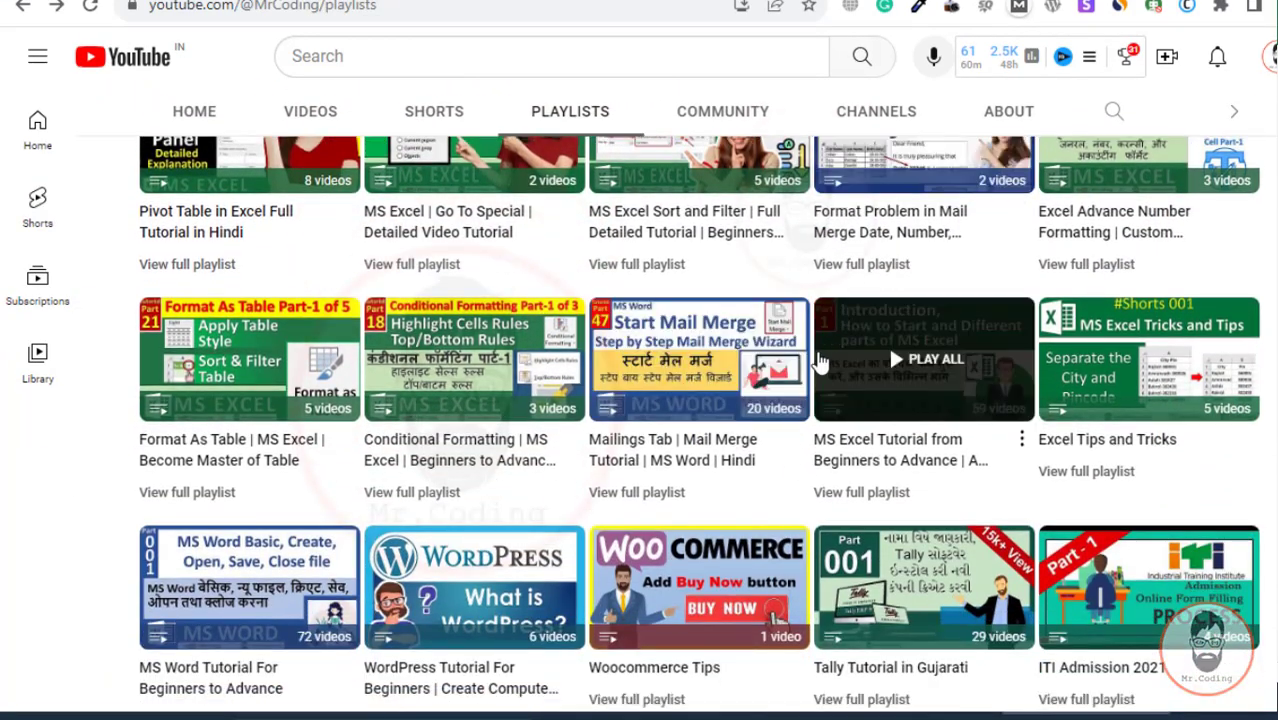
click(872, 500)
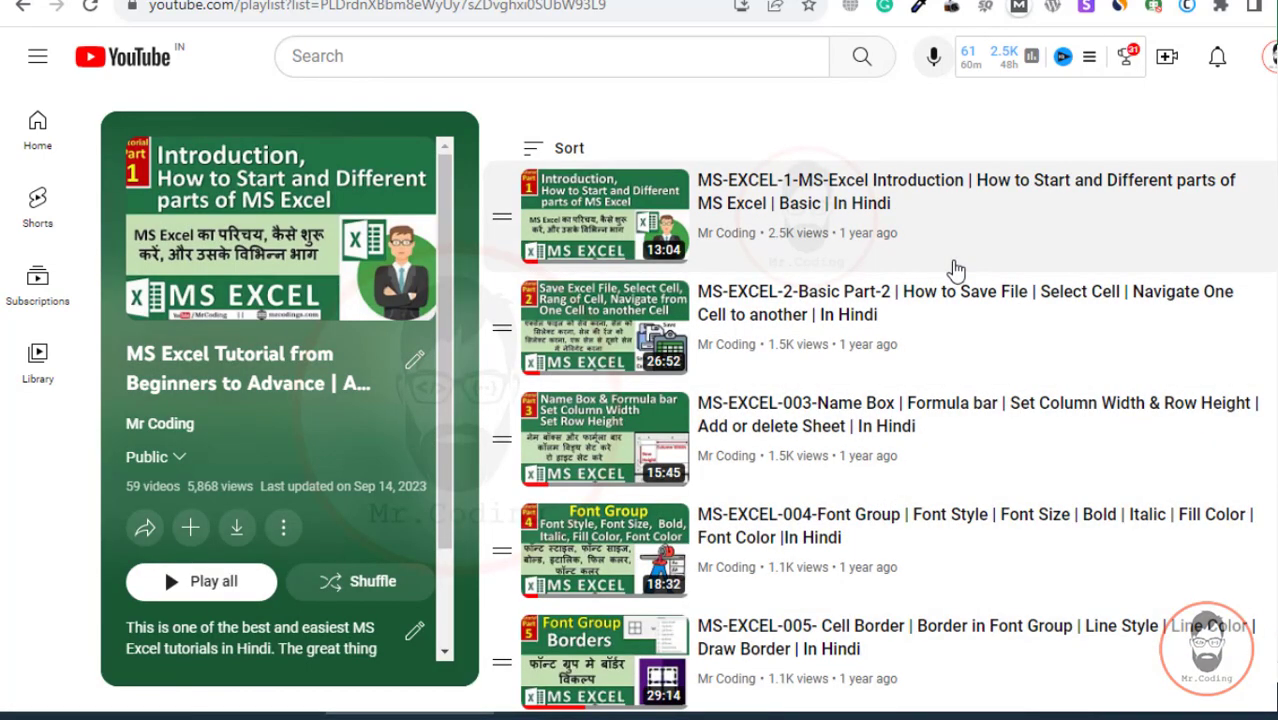
scroll(955, 270, down, 4)
scroll(955, 270, down, 3)
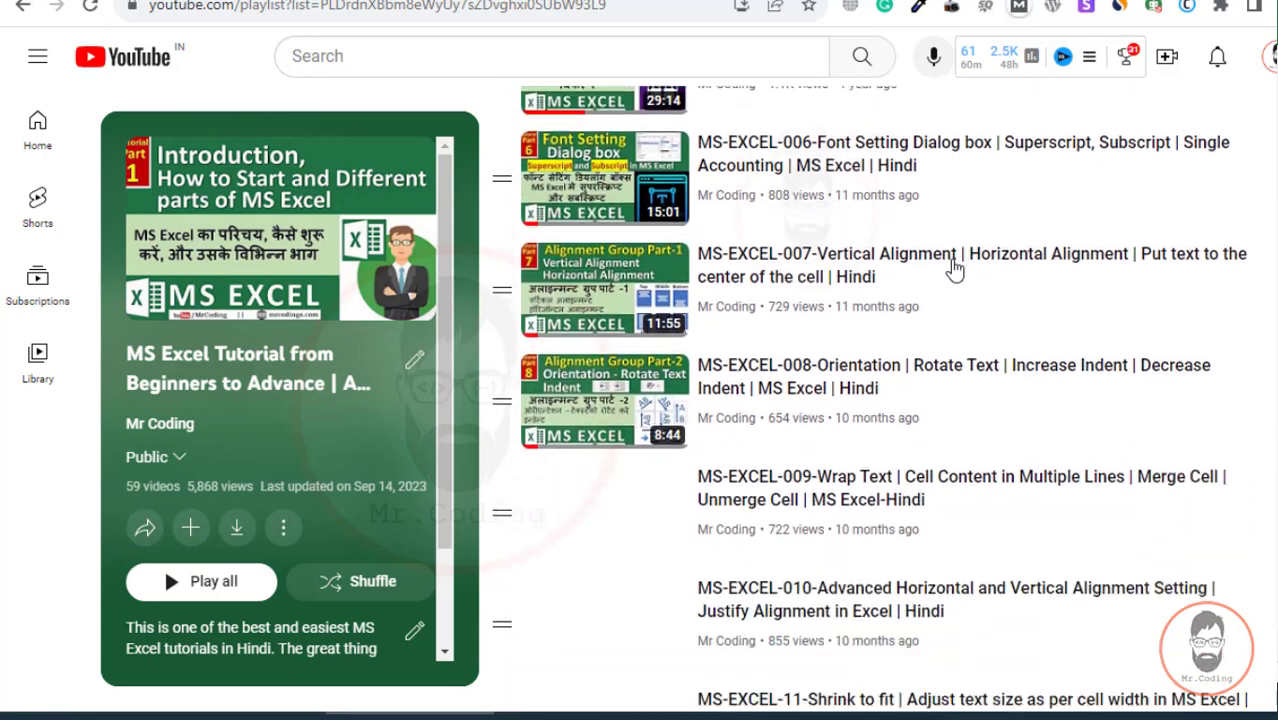
scroll(955, 270, down, 3)
scroll(955, 270, down, 3)
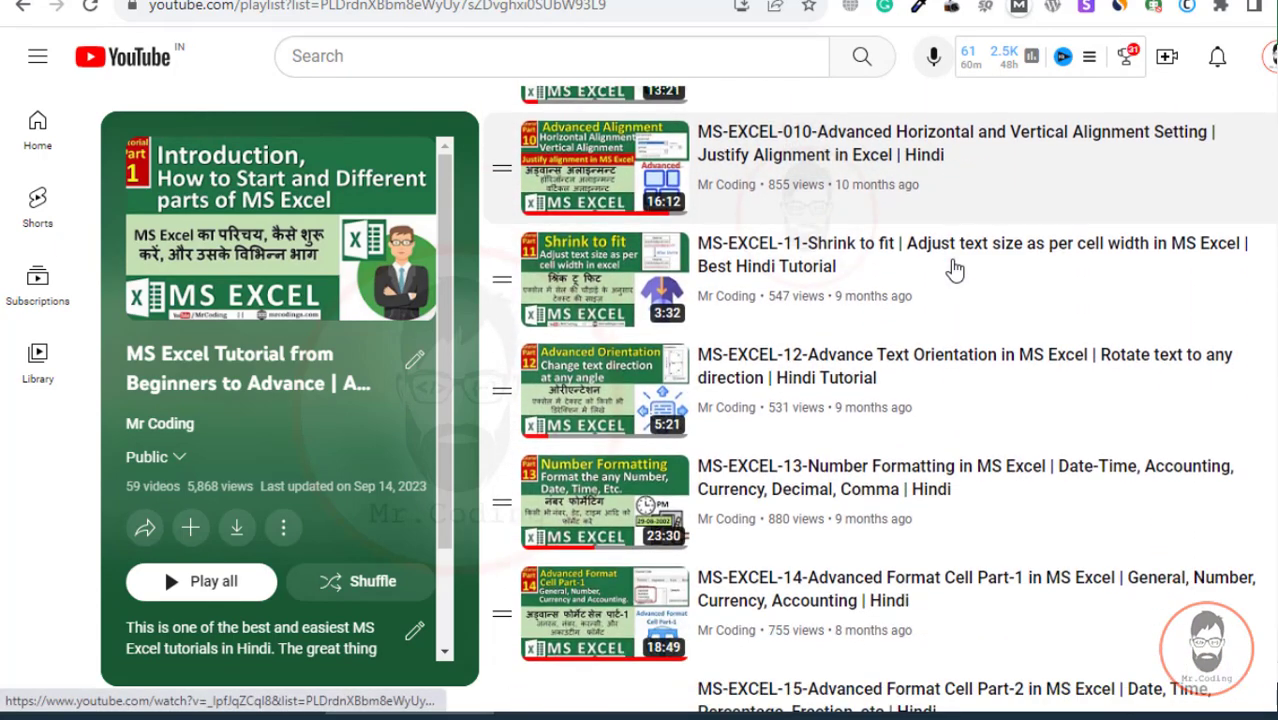
scroll(1127, 230, down, 8)
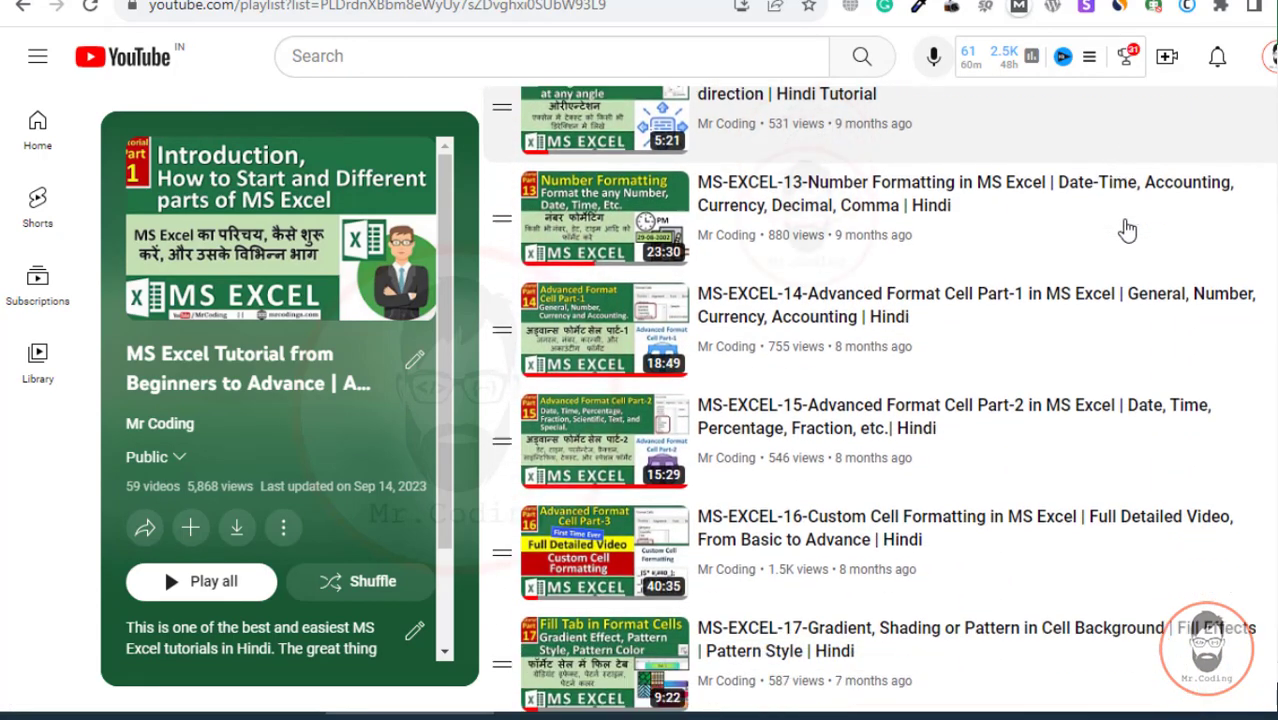
scroll(1122, 236, down, 4)
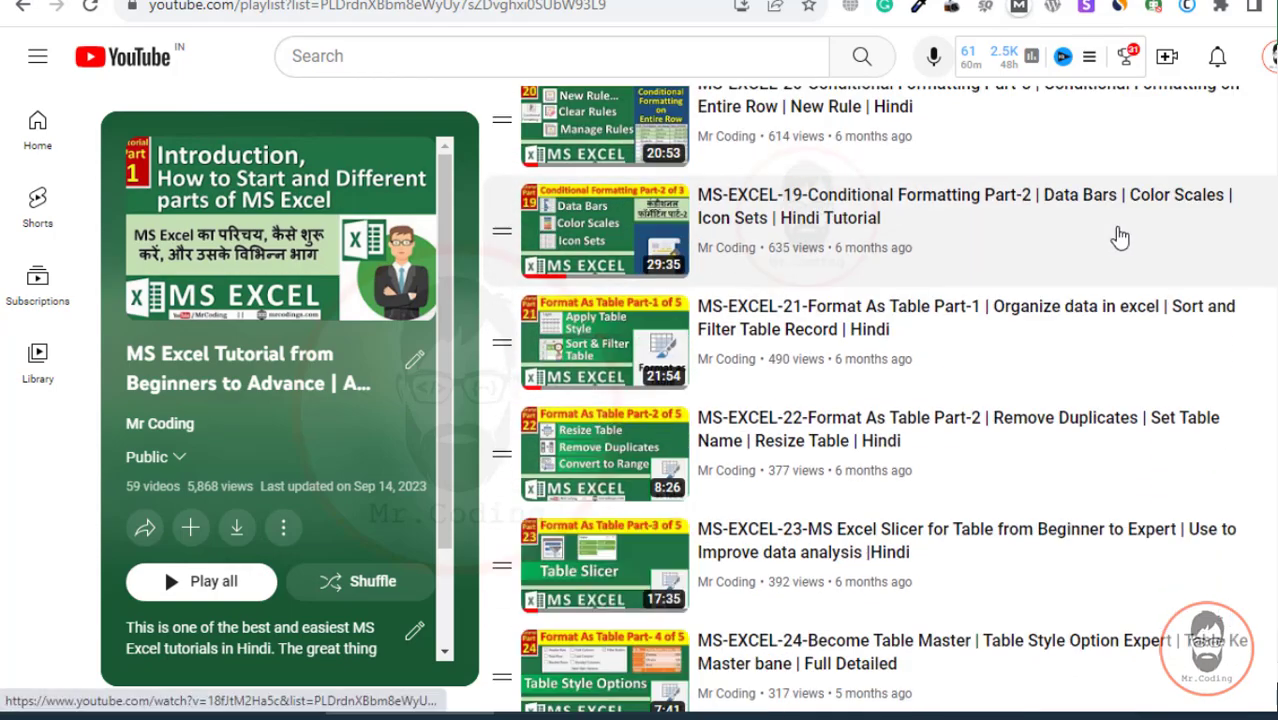
scroll(1113, 243, down, 6)
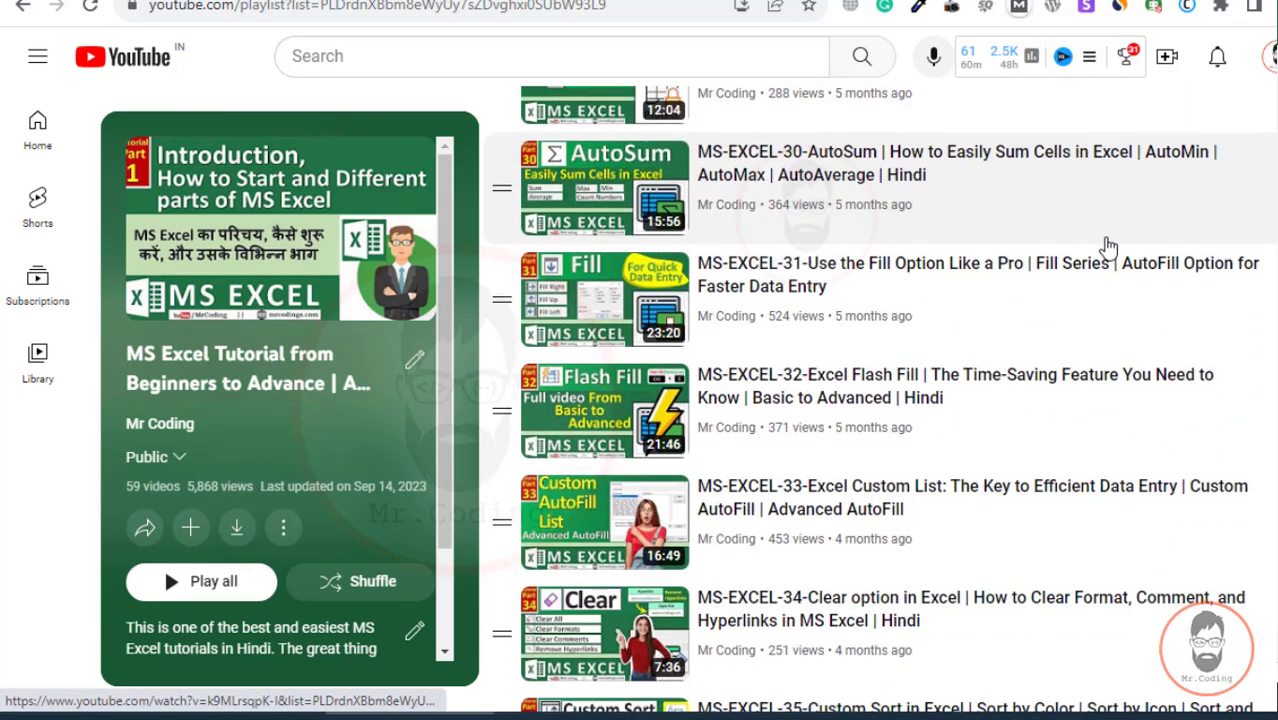
scroll(1112, 245, down, 6)
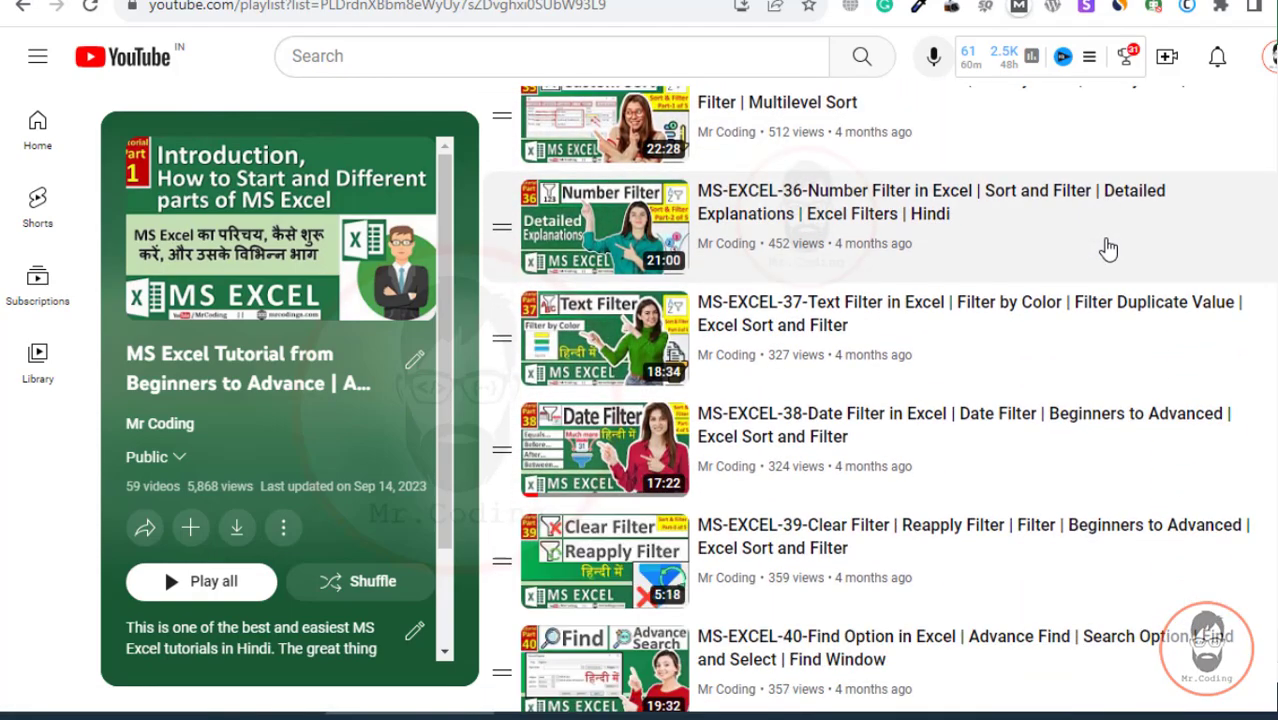
scroll(1108, 249, down, 5)
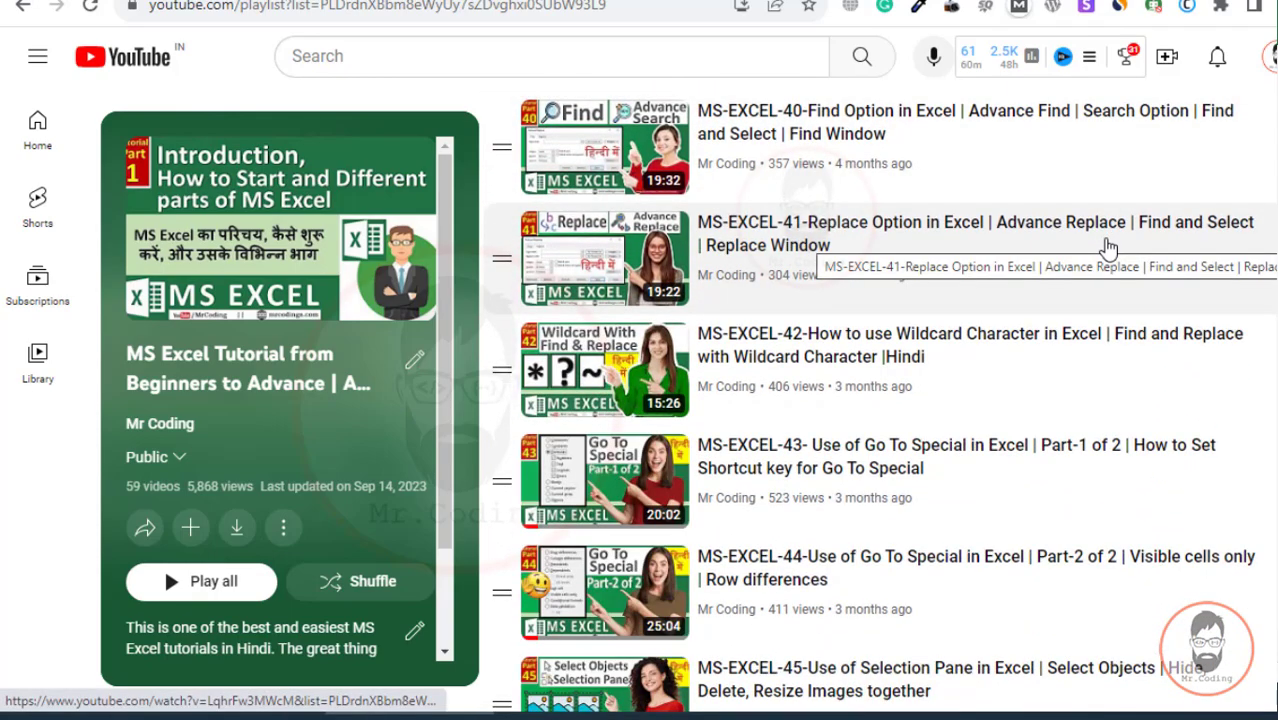
scroll(1108, 249, down, 6)
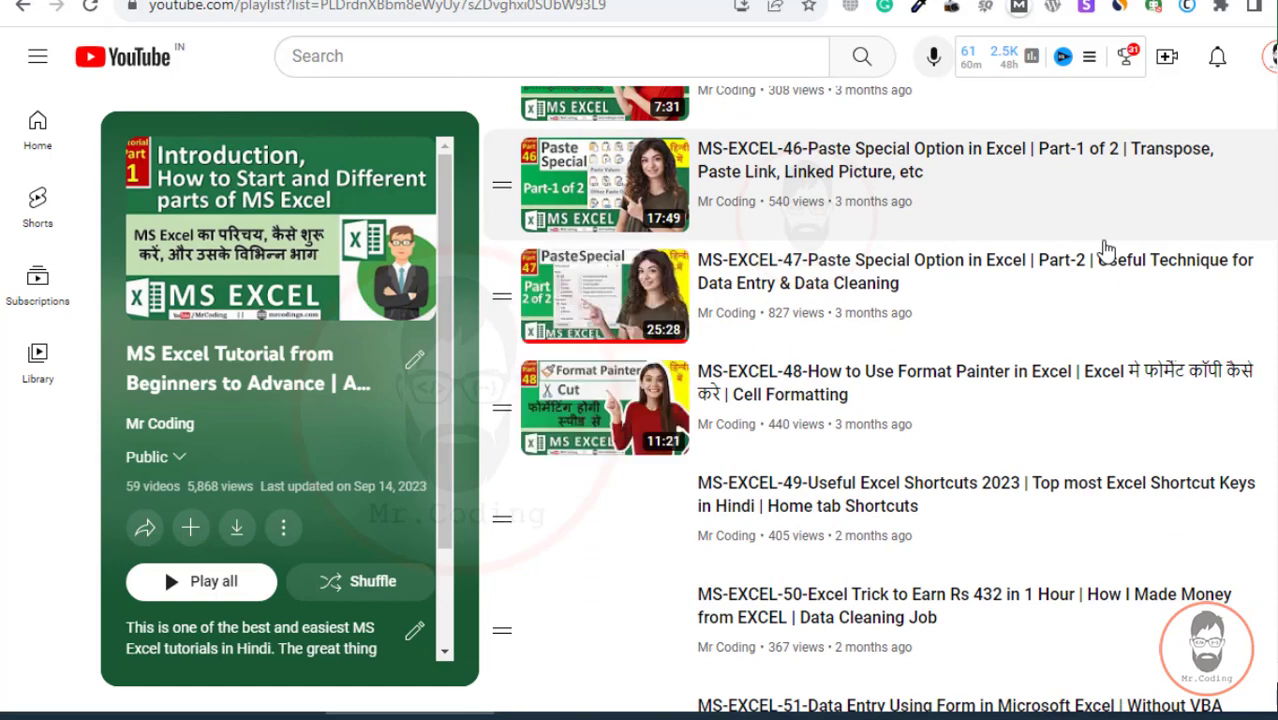
scroll(1106, 249, down, 5)
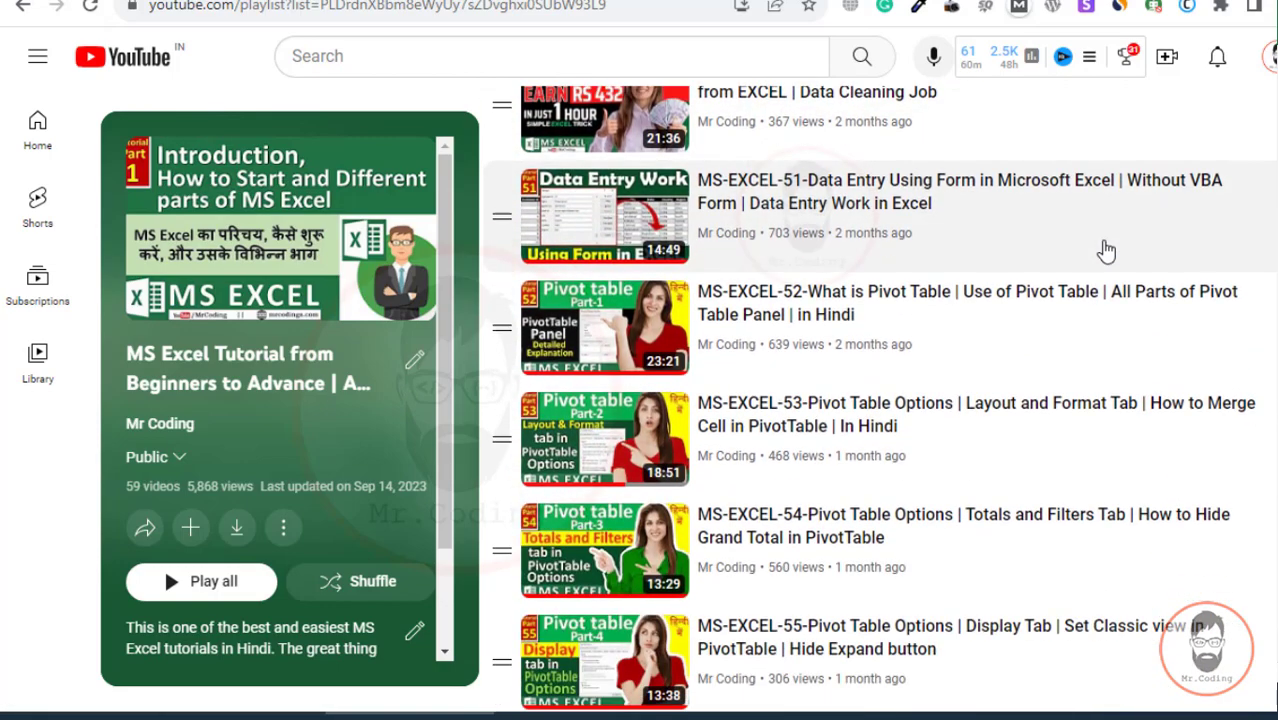
scroll(1106, 251, down, 4)
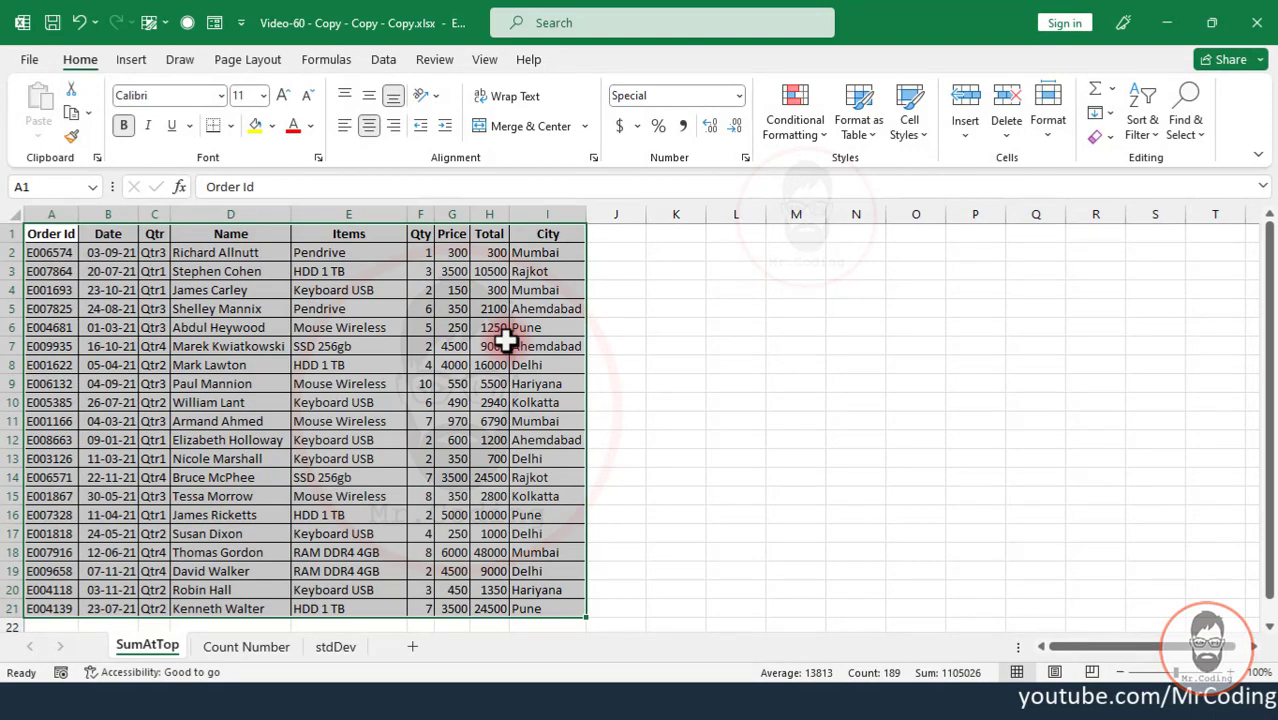
In Excel, create a PivotTable from the data range SumAtTop!$A$1:$I$21 on the existing worksheet at cell K4
click(256, 345)
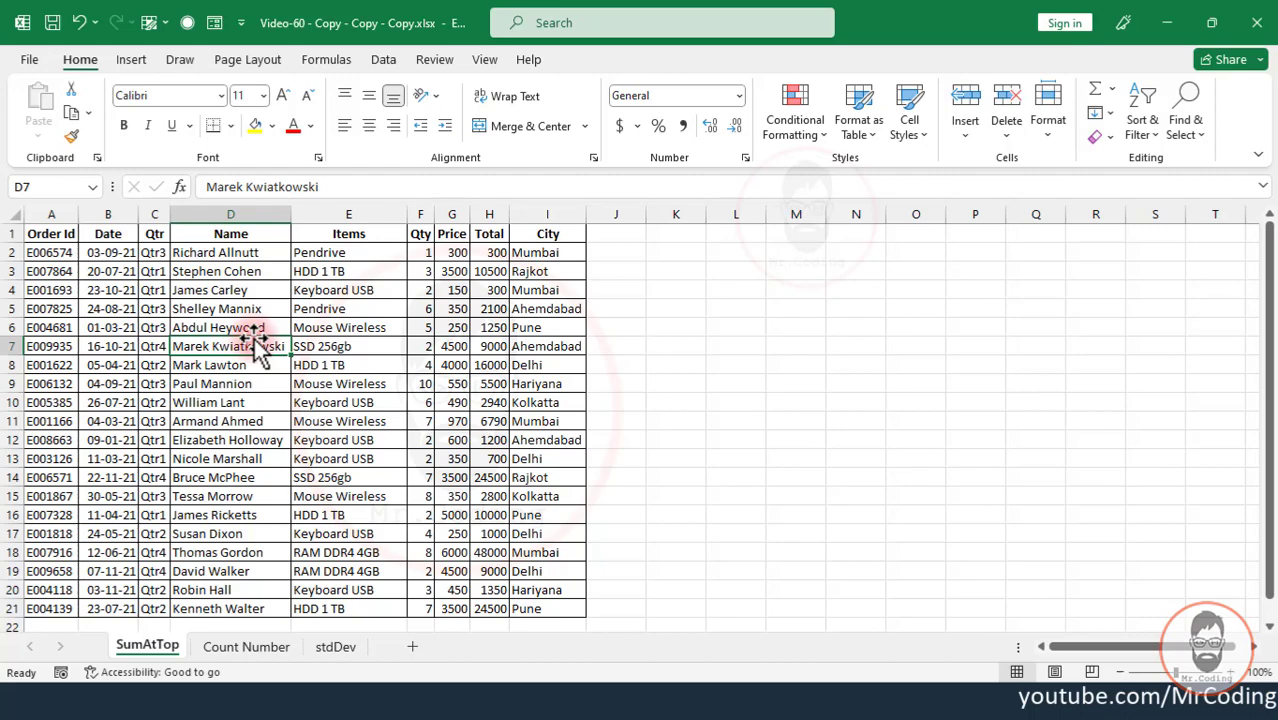
scroll(251, 358, down, 3)
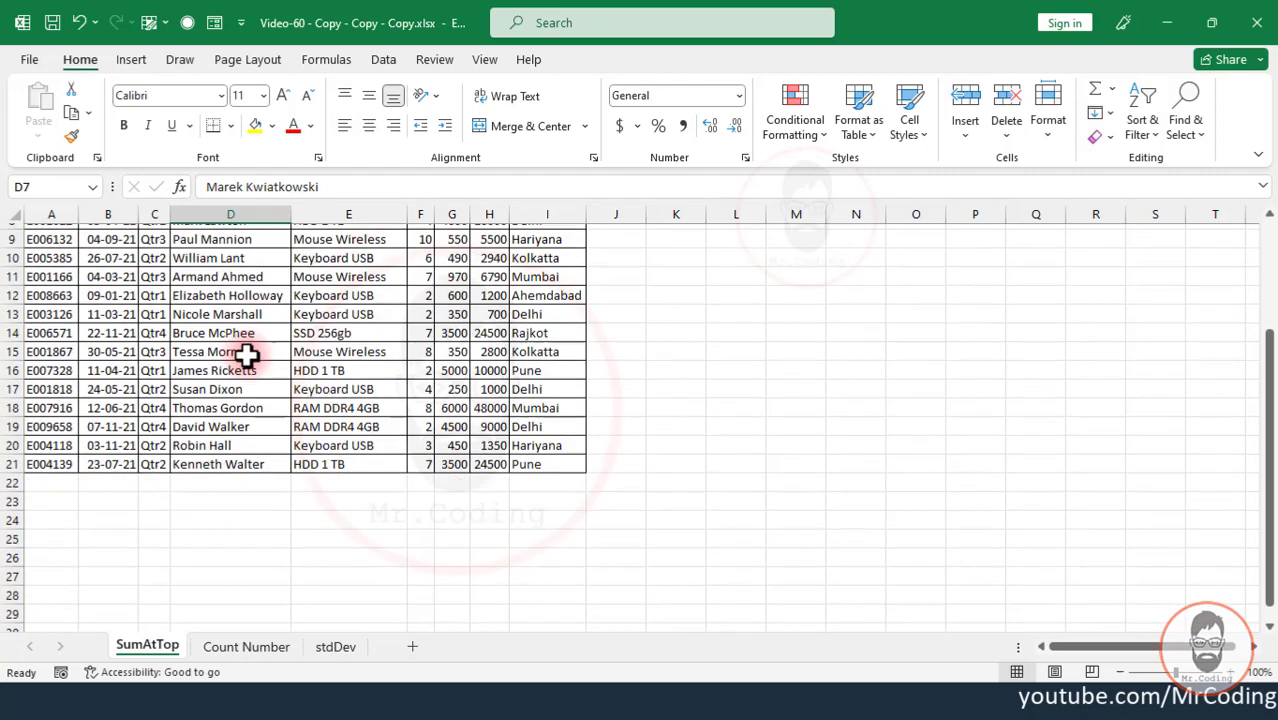
scroll(251, 358, up, 3)
scroll(373, 365, down, 1)
scroll(373, 365, up, 1)
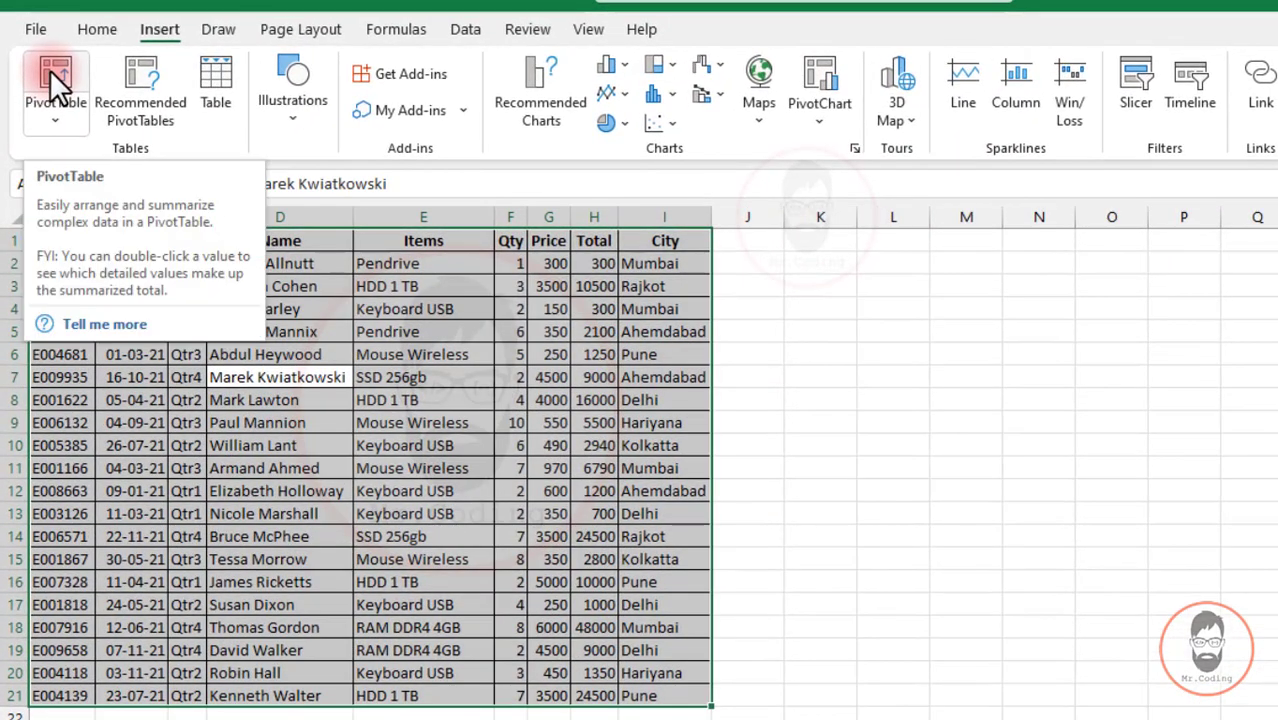
click(50, 75)
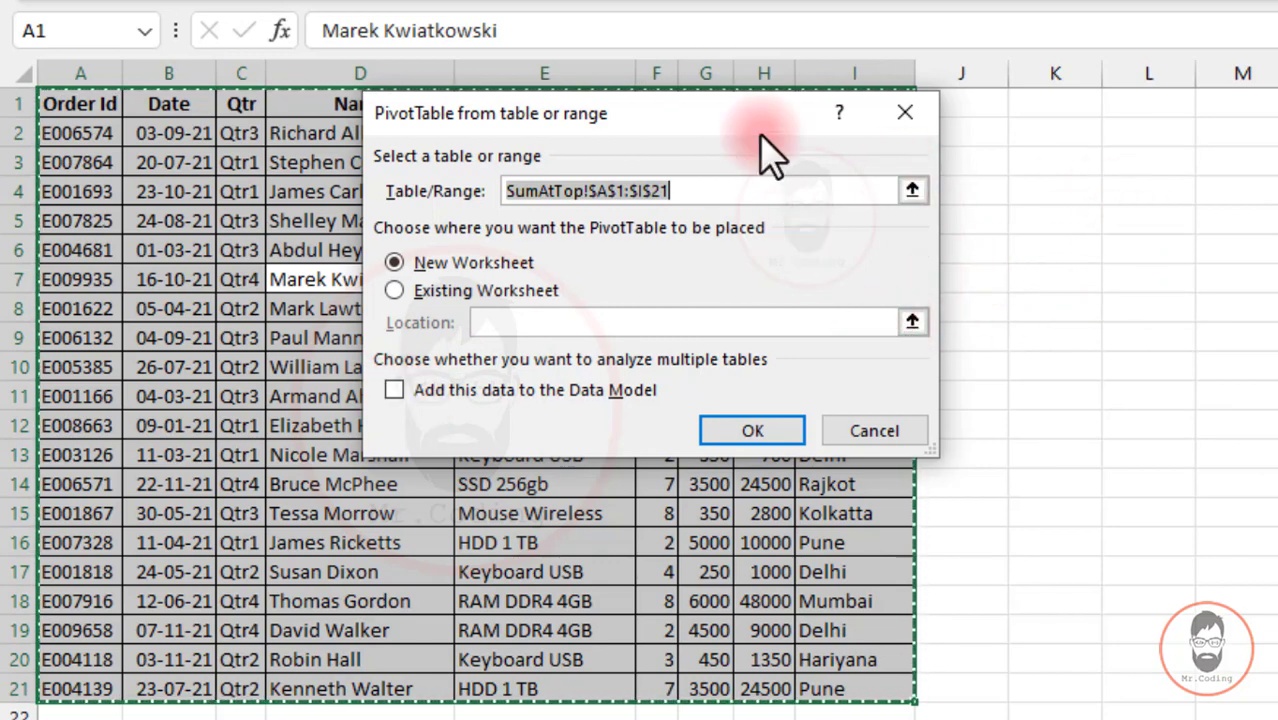
drag(759, 130, 633, 99)
click(352, 259)
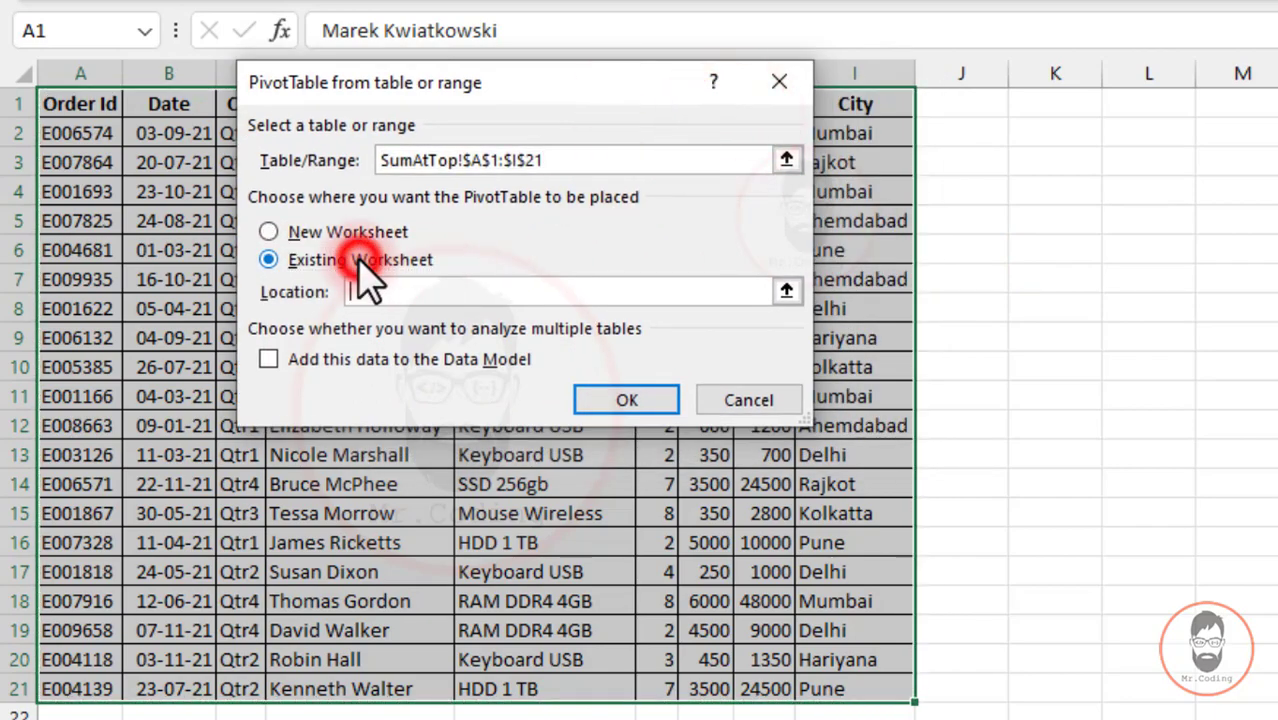
click(650, 402)
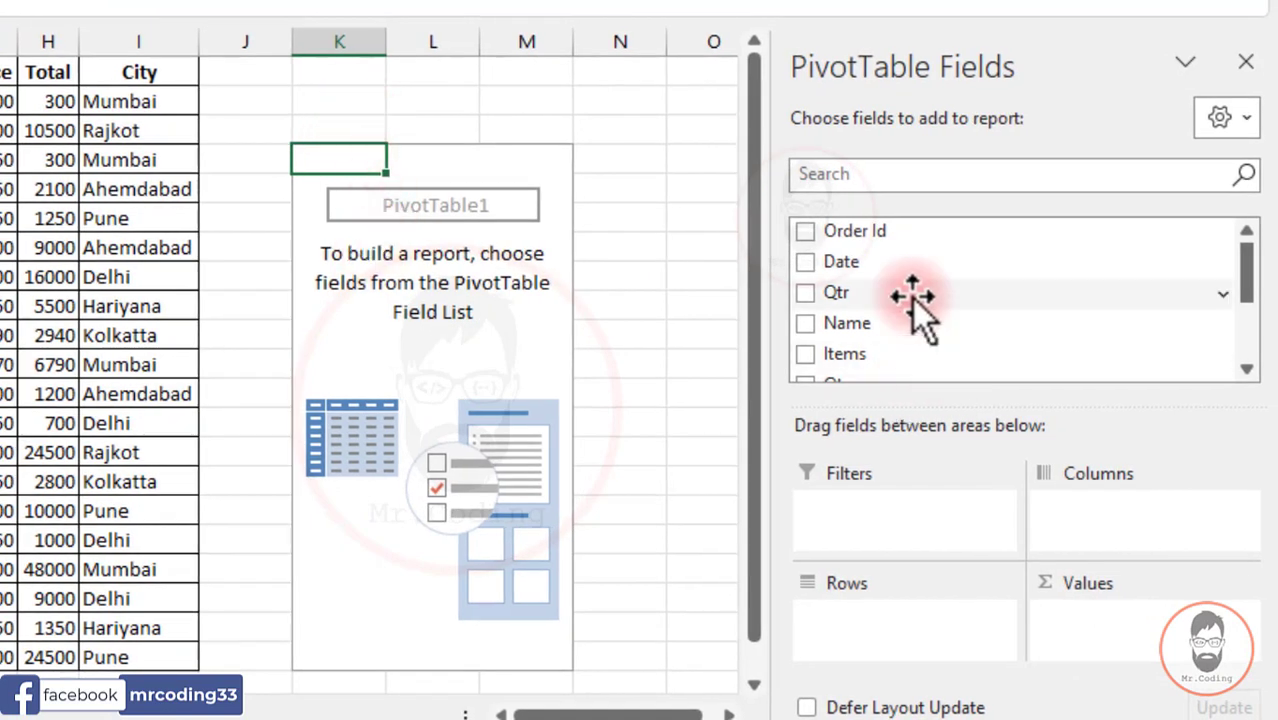
Add Qtr and Items as PivotTable row fields, in that order, and Total as the summed value field
drag(913, 299, 918, 615)
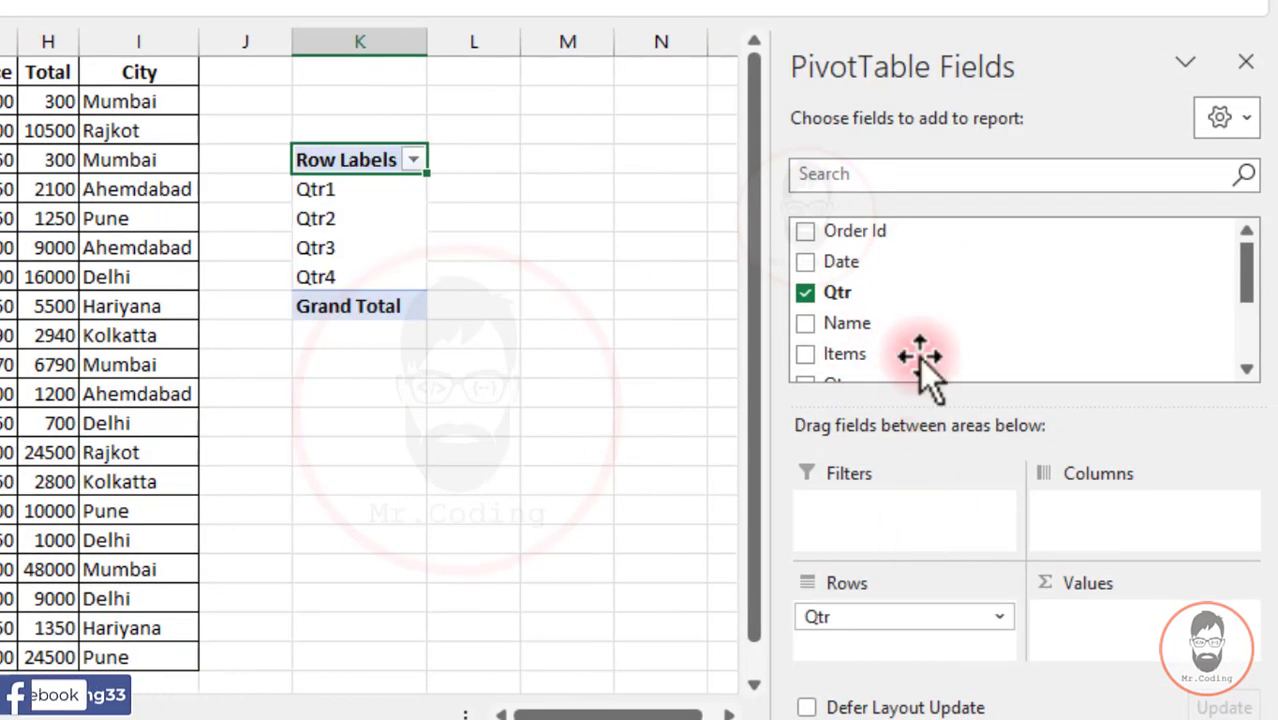
drag(860, 354, 905, 645)
scroll(855, 370, down, 2)
drag(830, 299, 1120, 622)
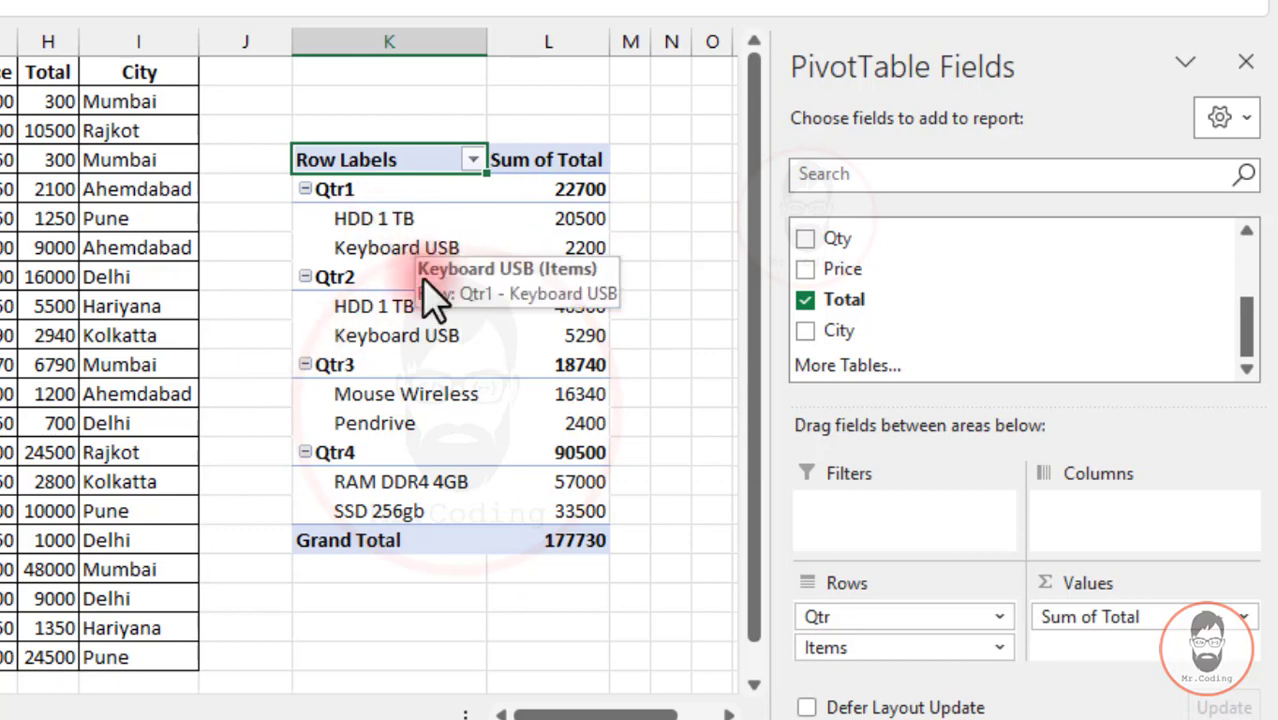
mouse_move(548, 433)
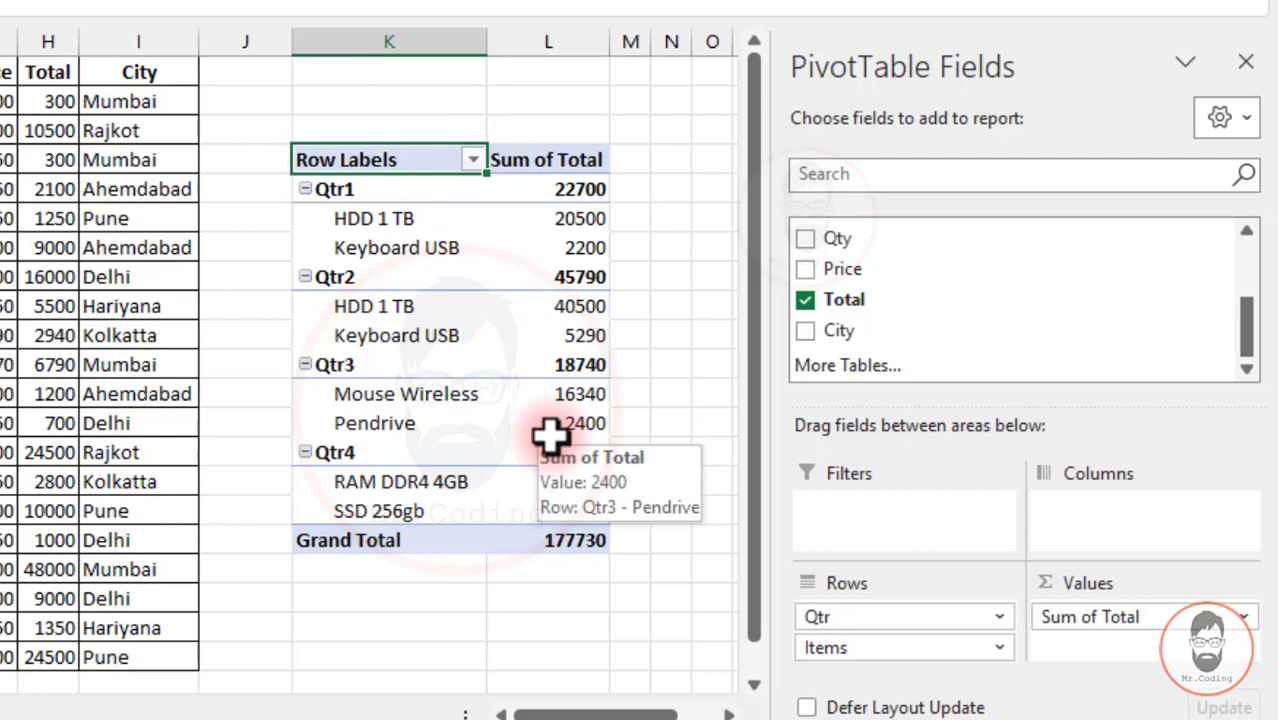
mouse_move(548, 190)
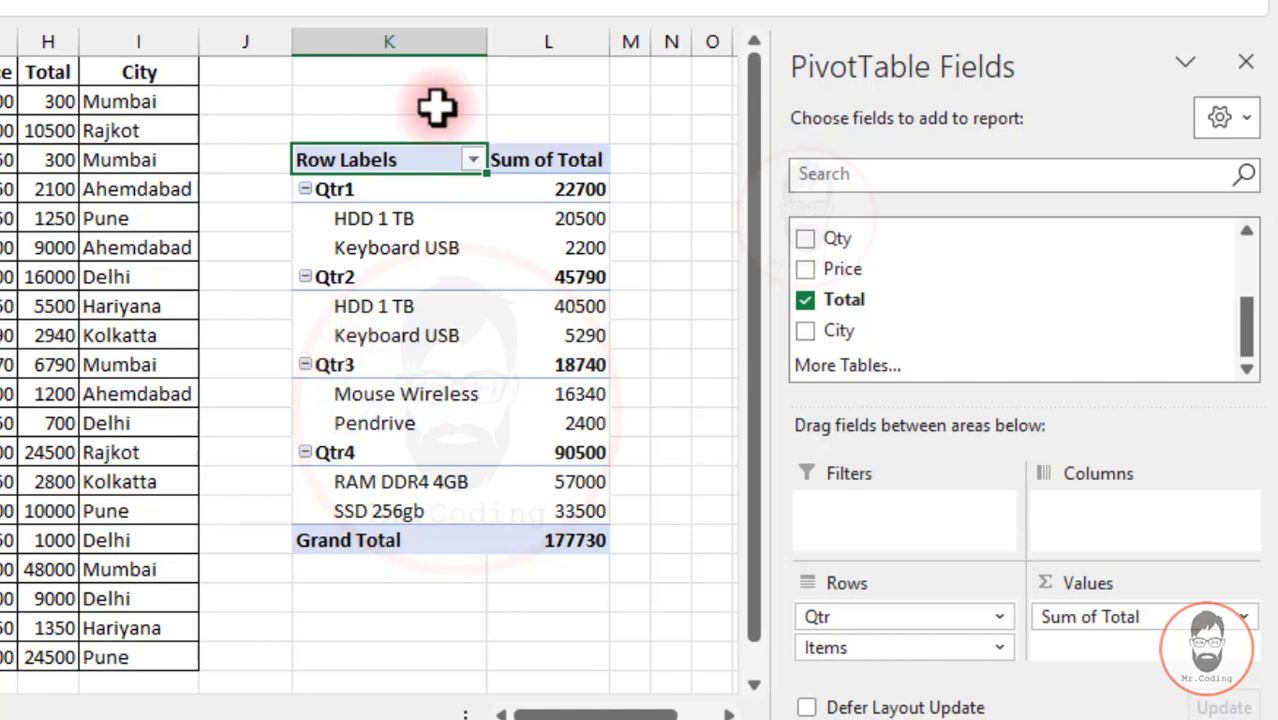
In the PivotTable's display options, enable the Classic PivotTable layout
right_click(373, 157)
click(535, 370)
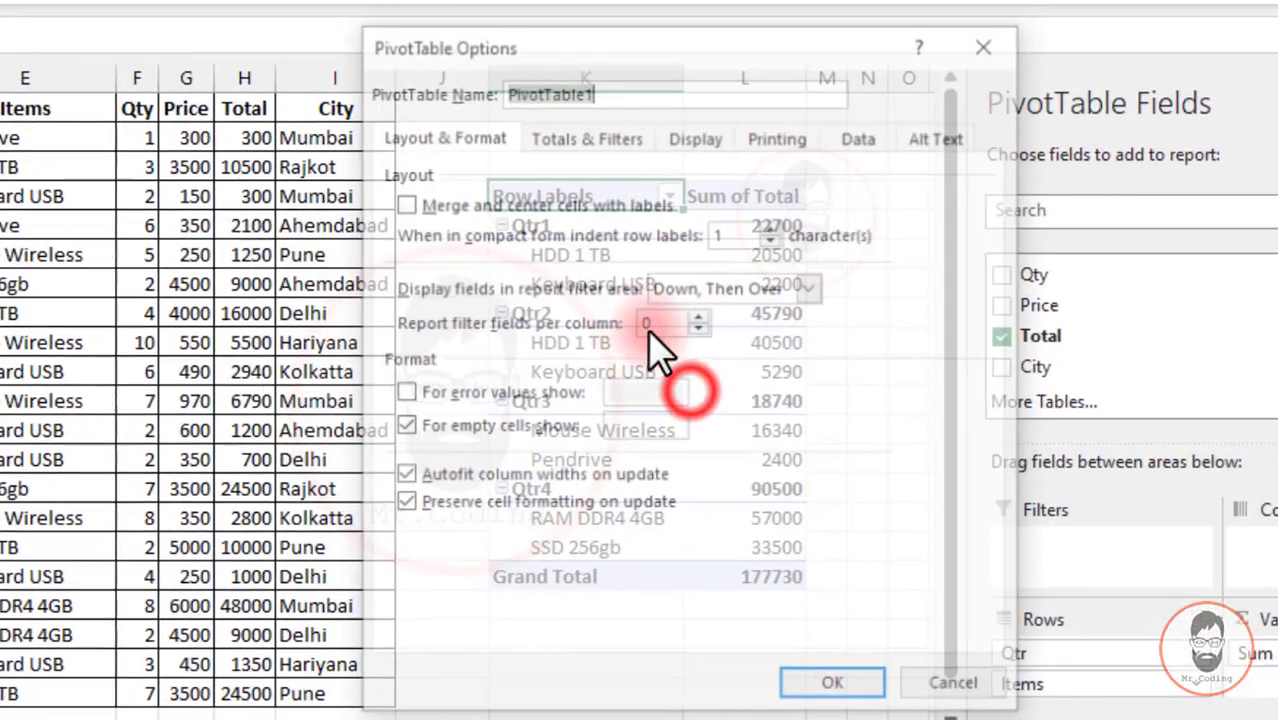
click(718, 143)
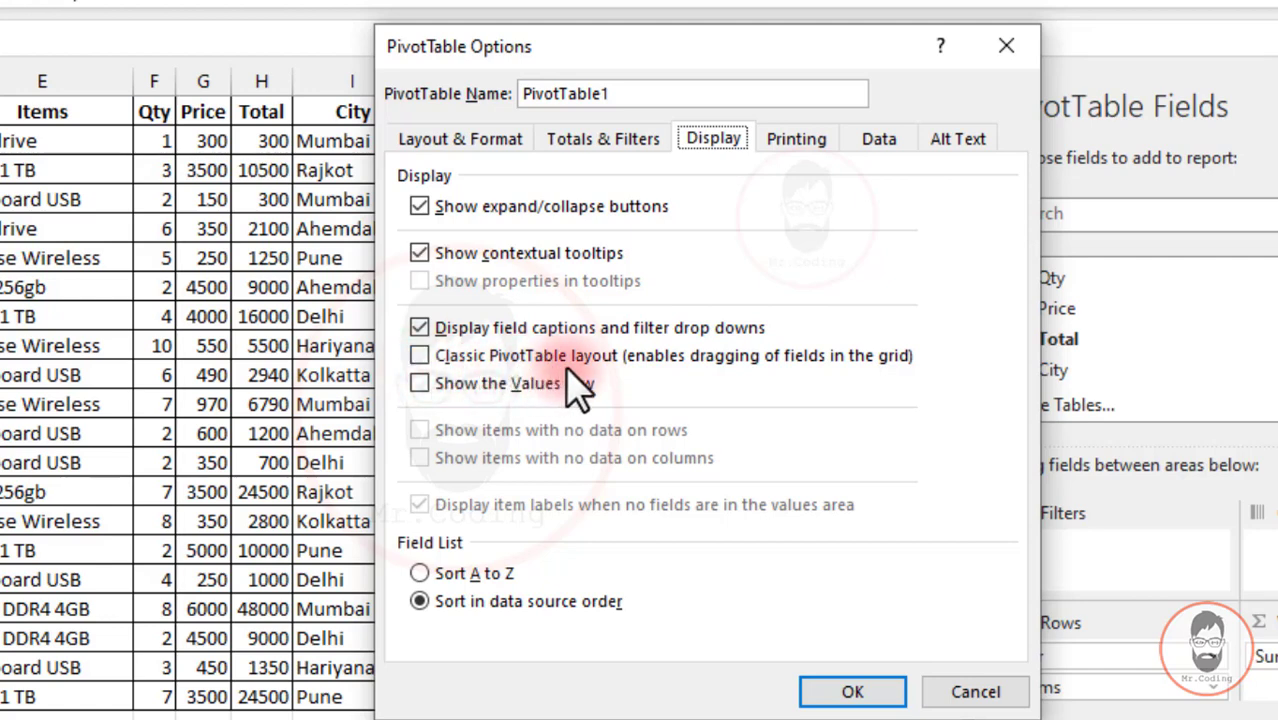
click(419, 355)
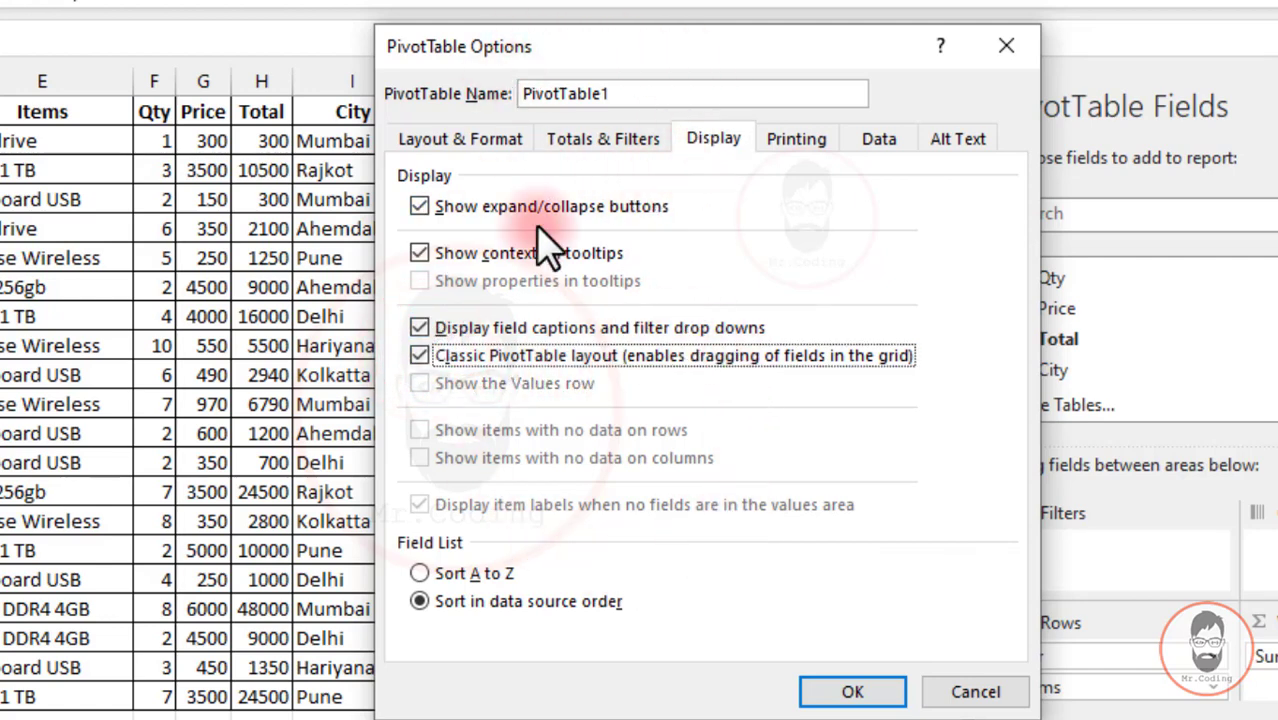
Review the layout, totals, printing, data and alt text options of the PivotTable, then apply the classic layout
click(487, 142)
click(645, 140)
click(735, 140)
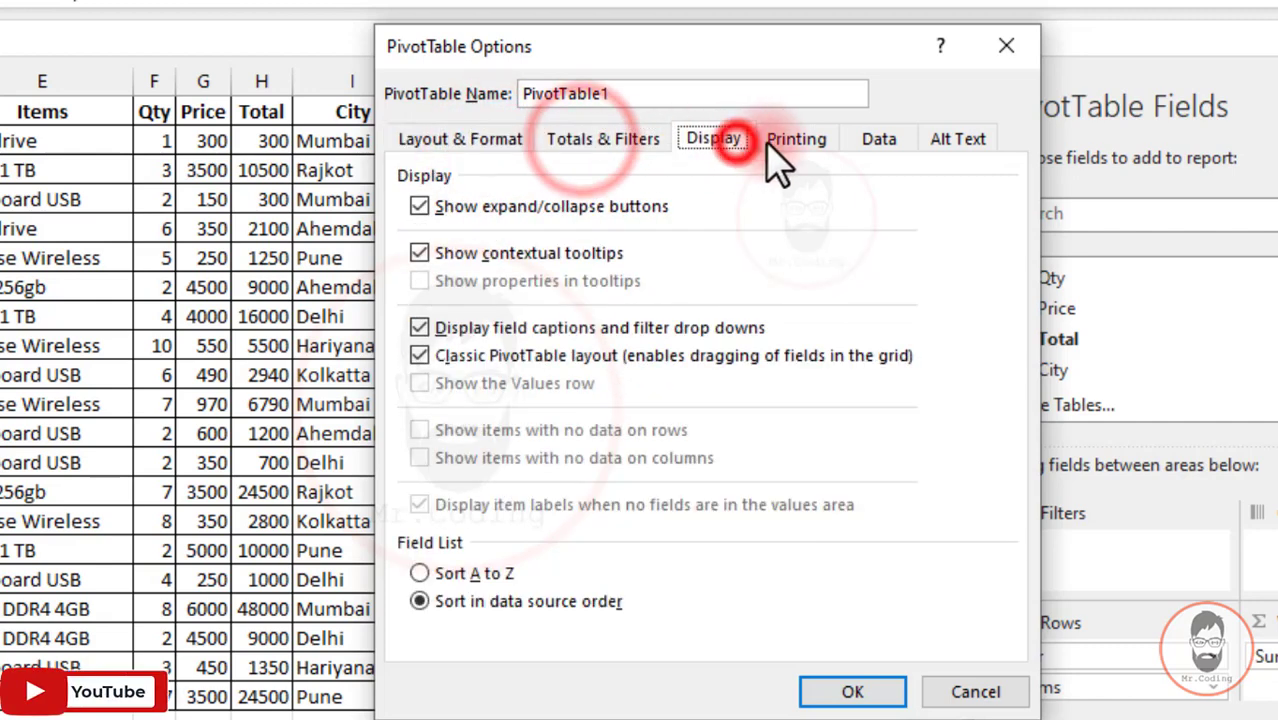
click(800, 145)
click(879, 145)
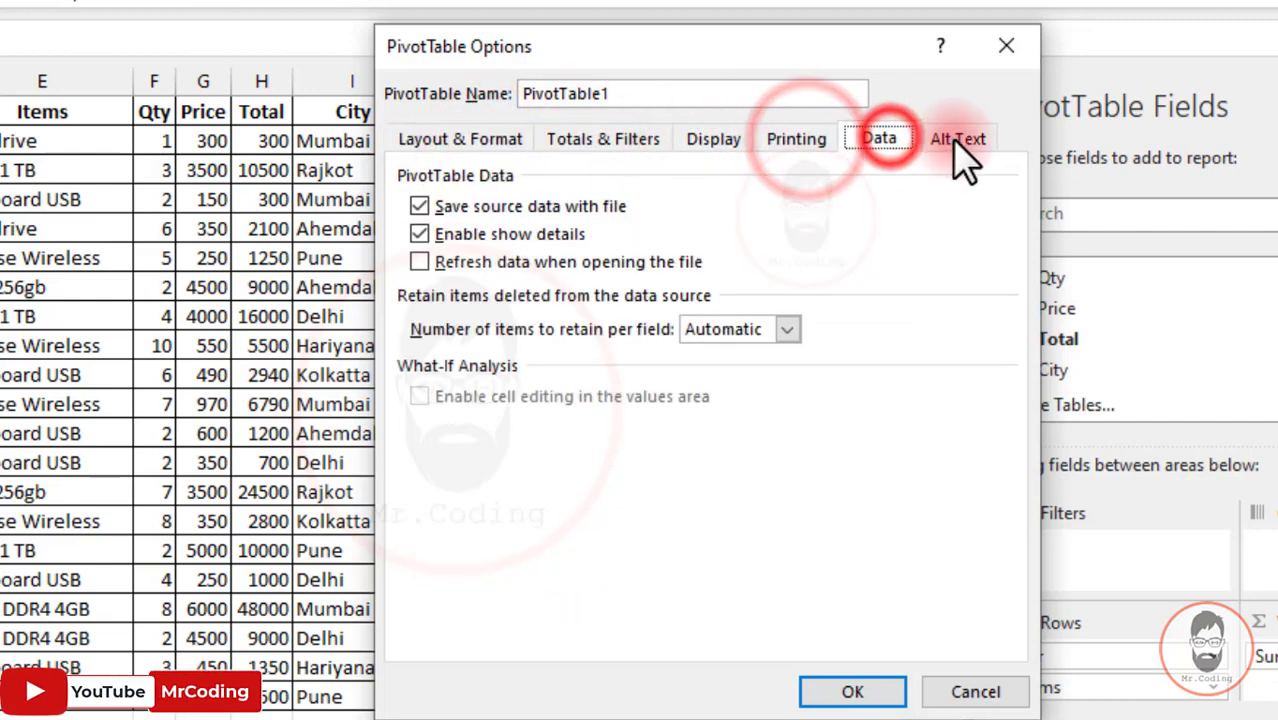
click(958, 145)
click(724, 150)
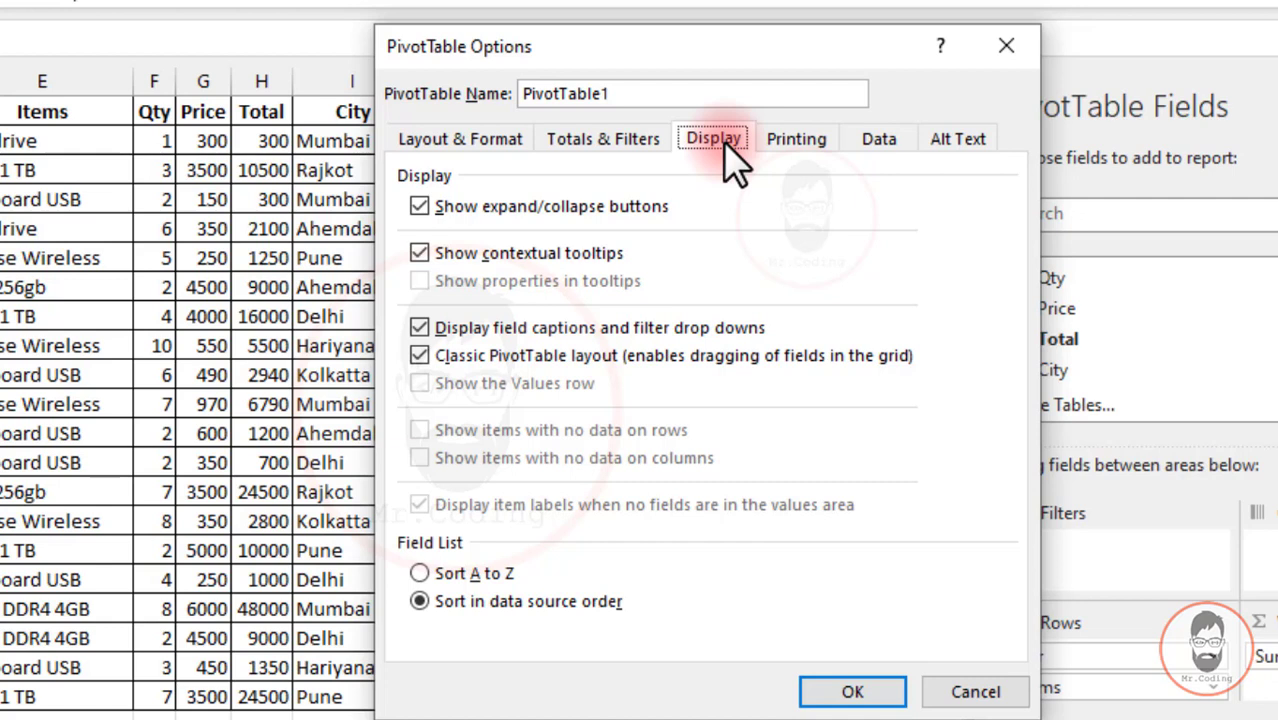
click(557, 133)
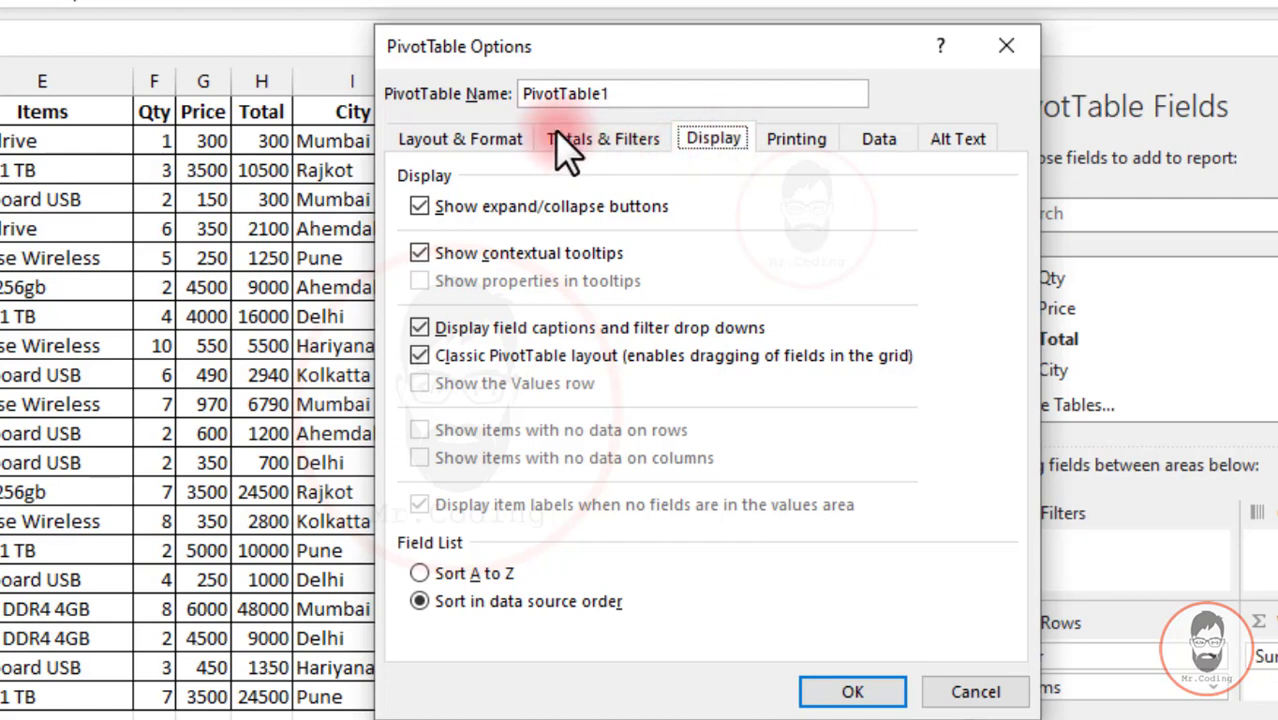
click(875, 688)
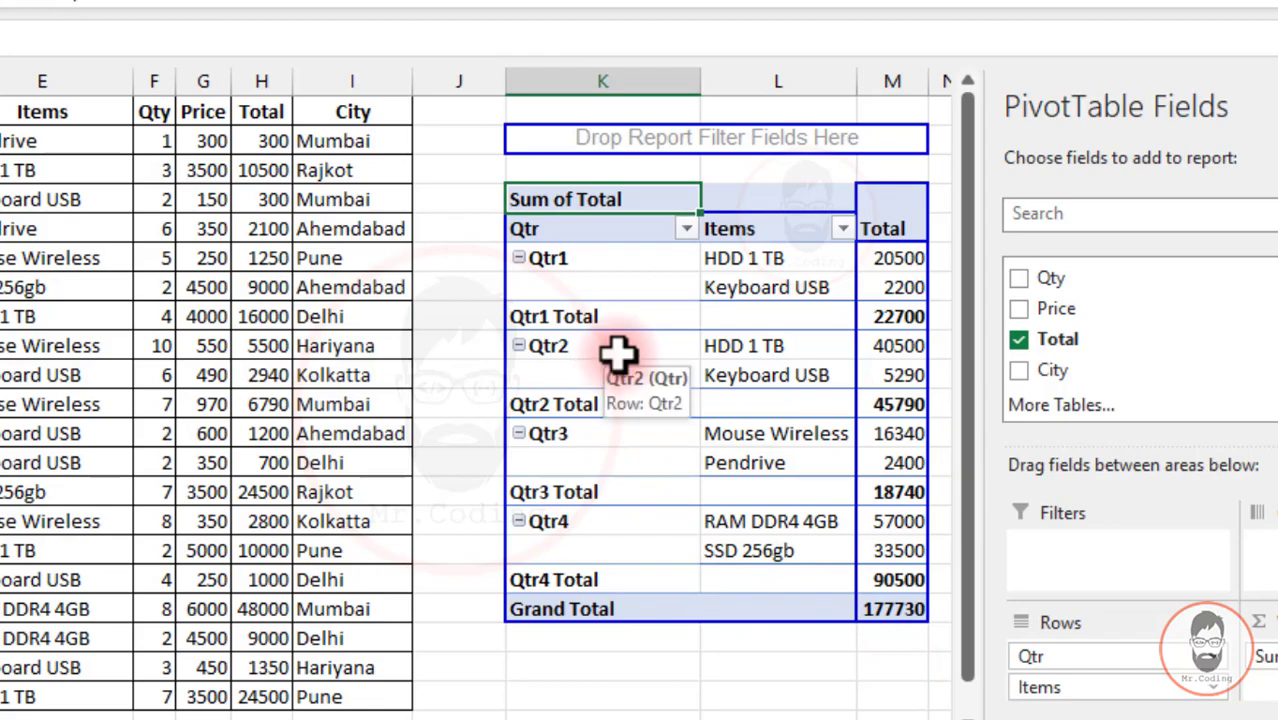
Examine the subtotal, filter, layout and print settings of the Qtr row field, then close them without changes
scroll(643, 408, right, 3)
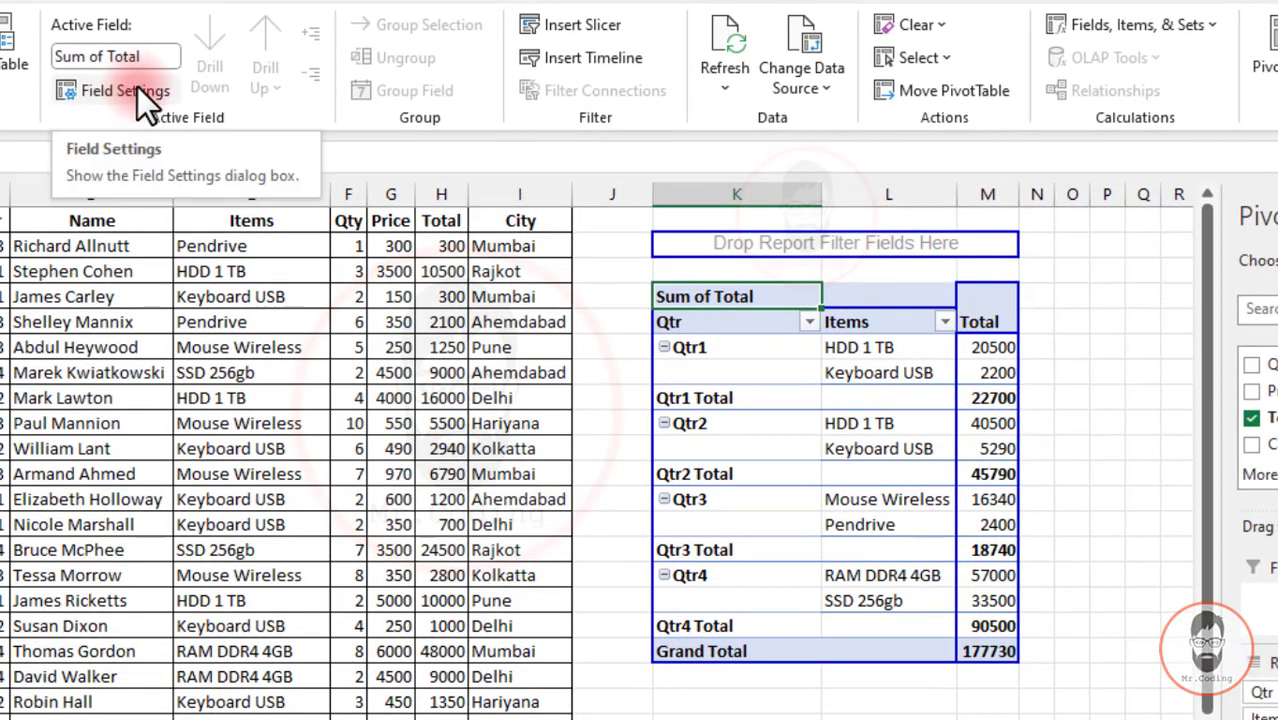
click(750, 347)
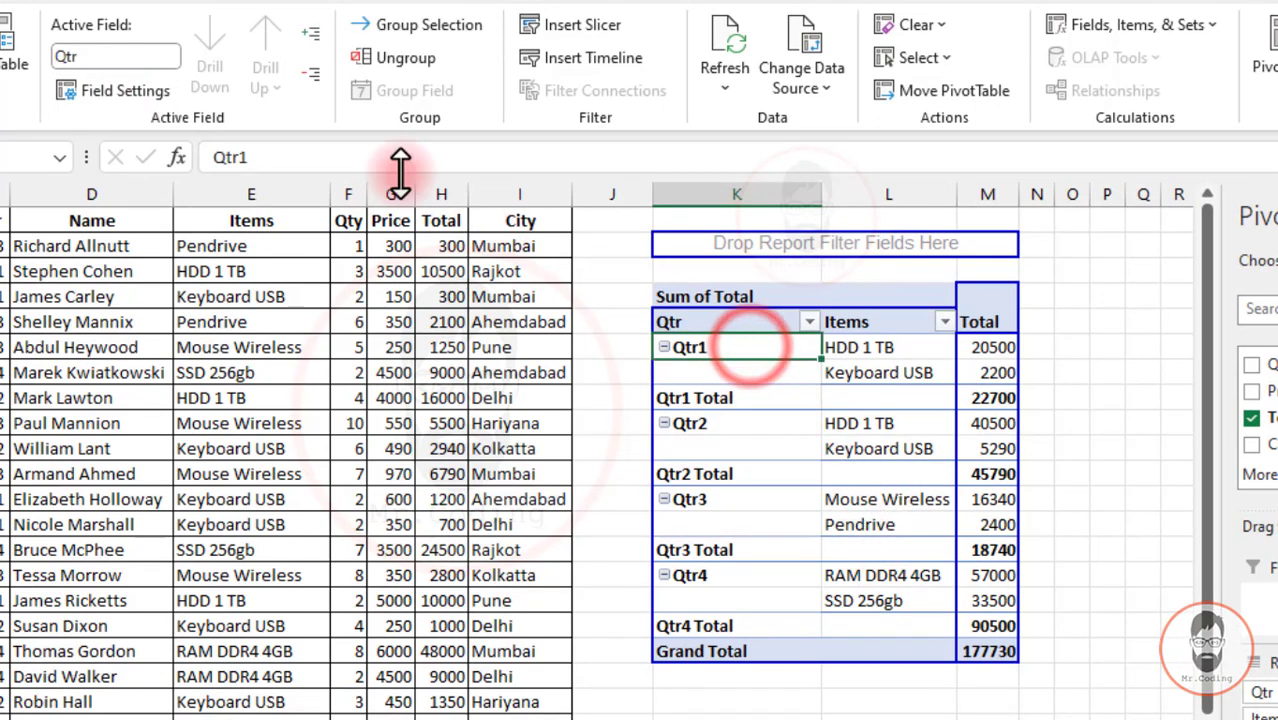
click(126, 87)
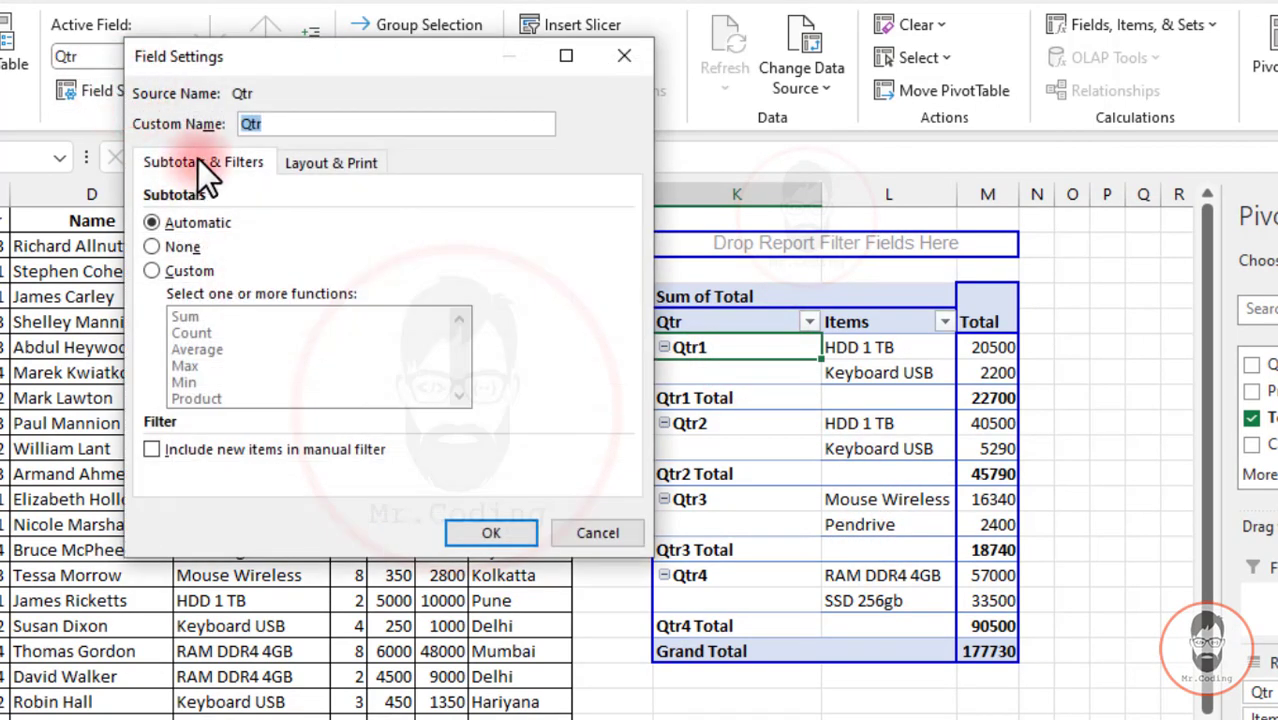
click(322, 166)
click(235, 164)
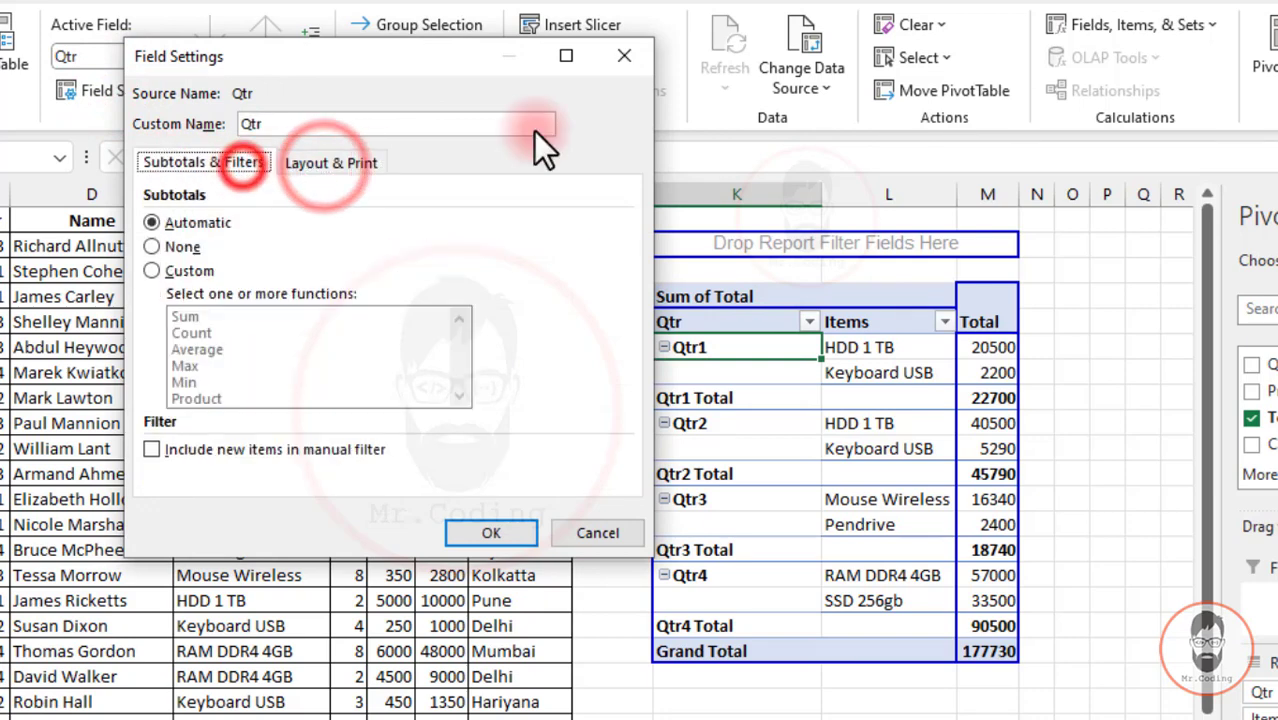
click(618, 58)
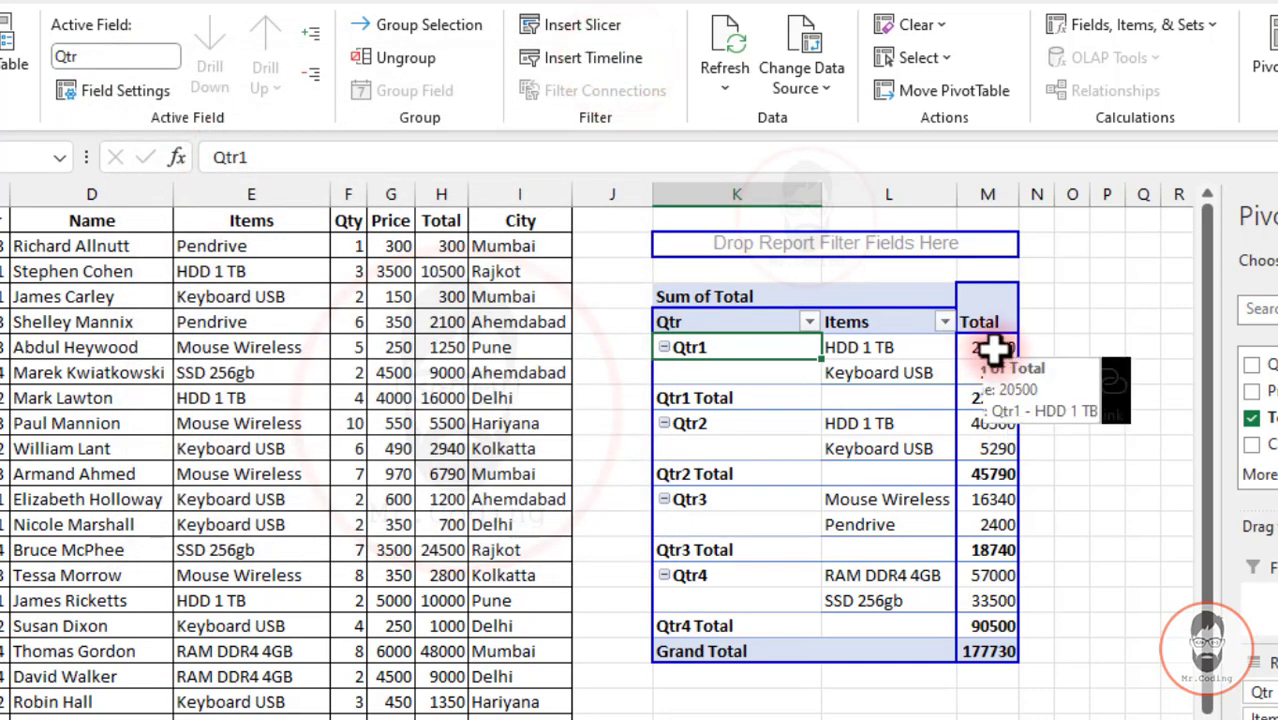
Examine how Sum of Total can be summarized and shown in its value field settings, starting from cell M6
click(995, 348)
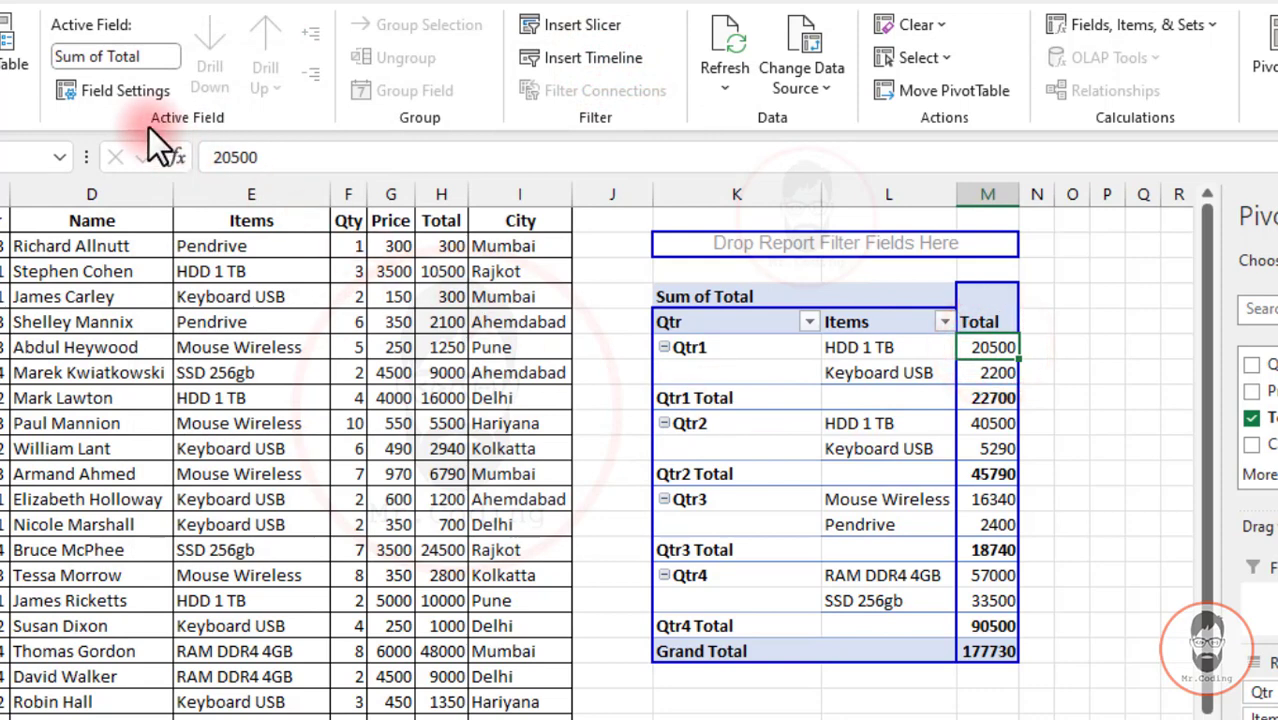
click(117, 97)
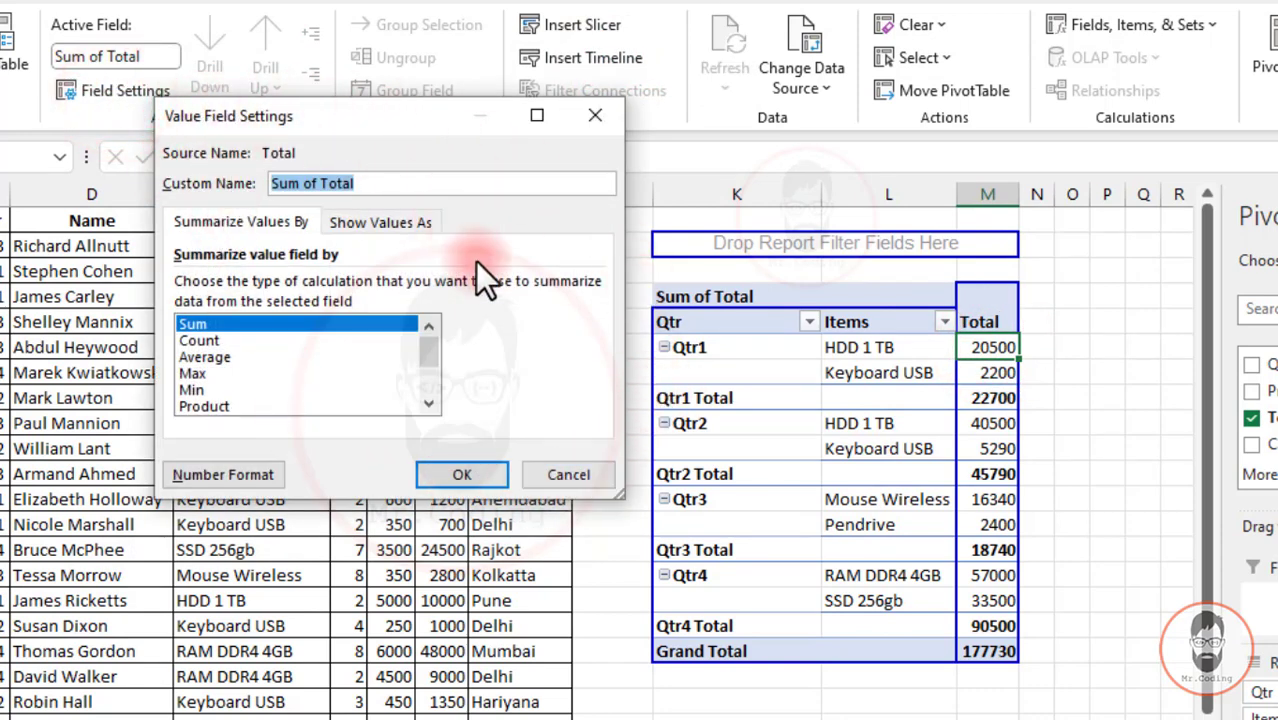
click(365, 226)
click(273, 225)
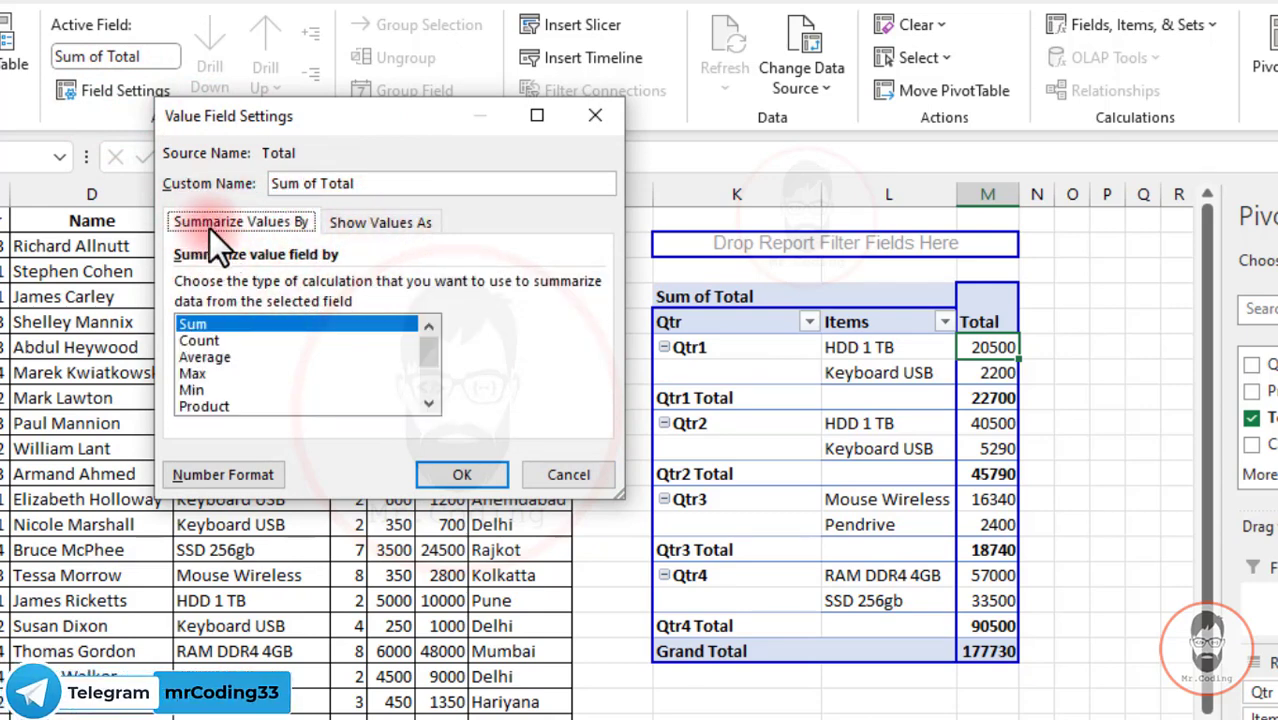
mouse_move(424, 338)
mouse_down()
mouse_move(425, 364)
mouse_move(434, 337)
mouse_up()
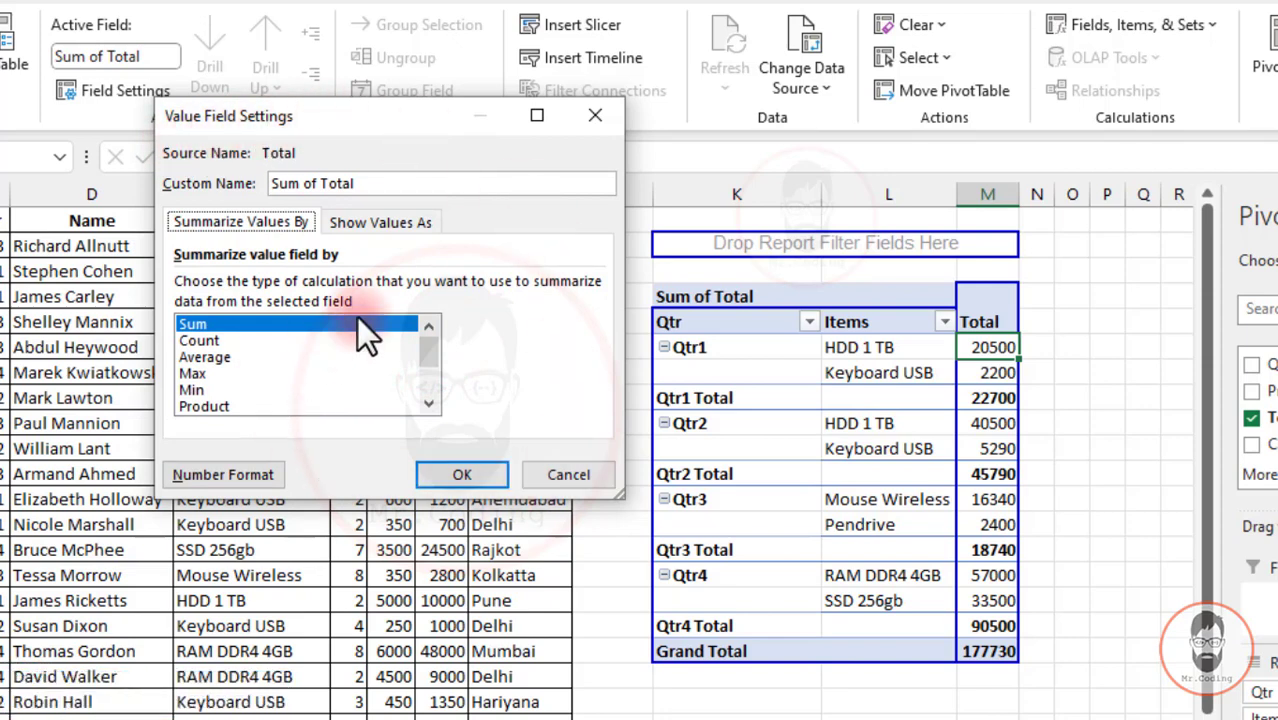
click(593, 117)
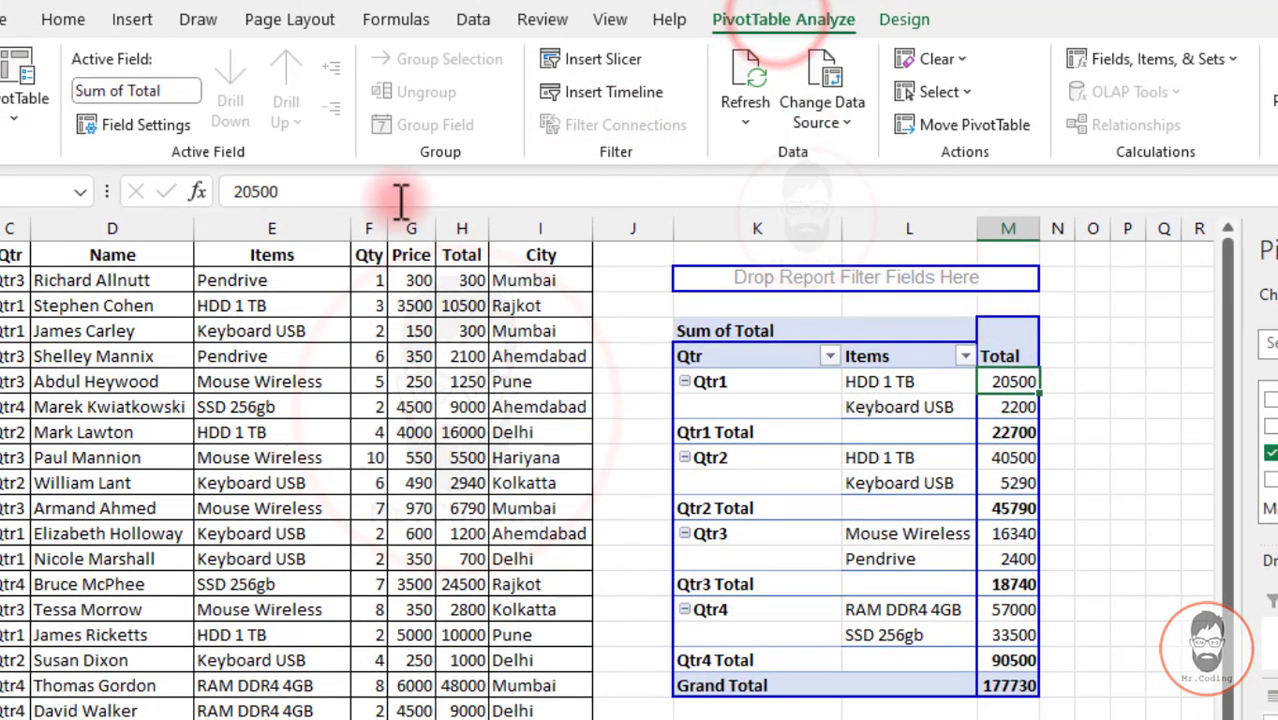
click(140, 126)
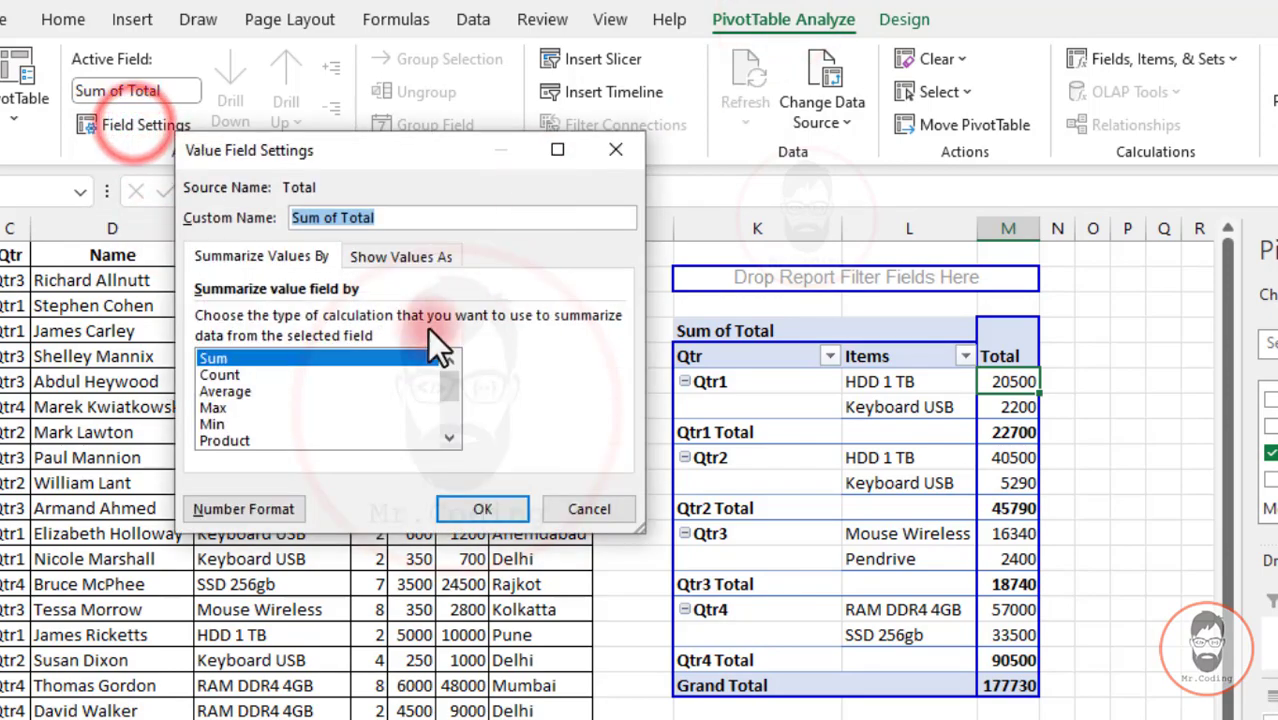
click(610, 148)
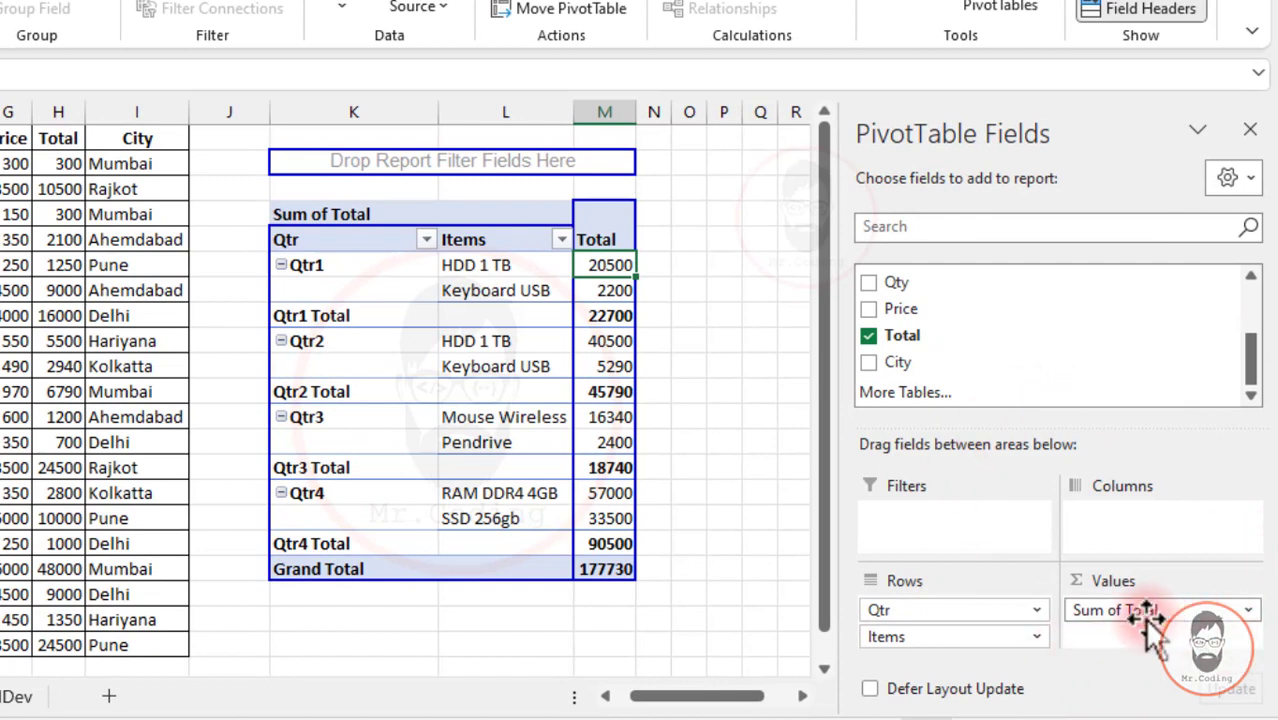
View the Sum of Total value field settings from both the field list and the Qtr1 HDD 1 TB value
click(1250, 610)
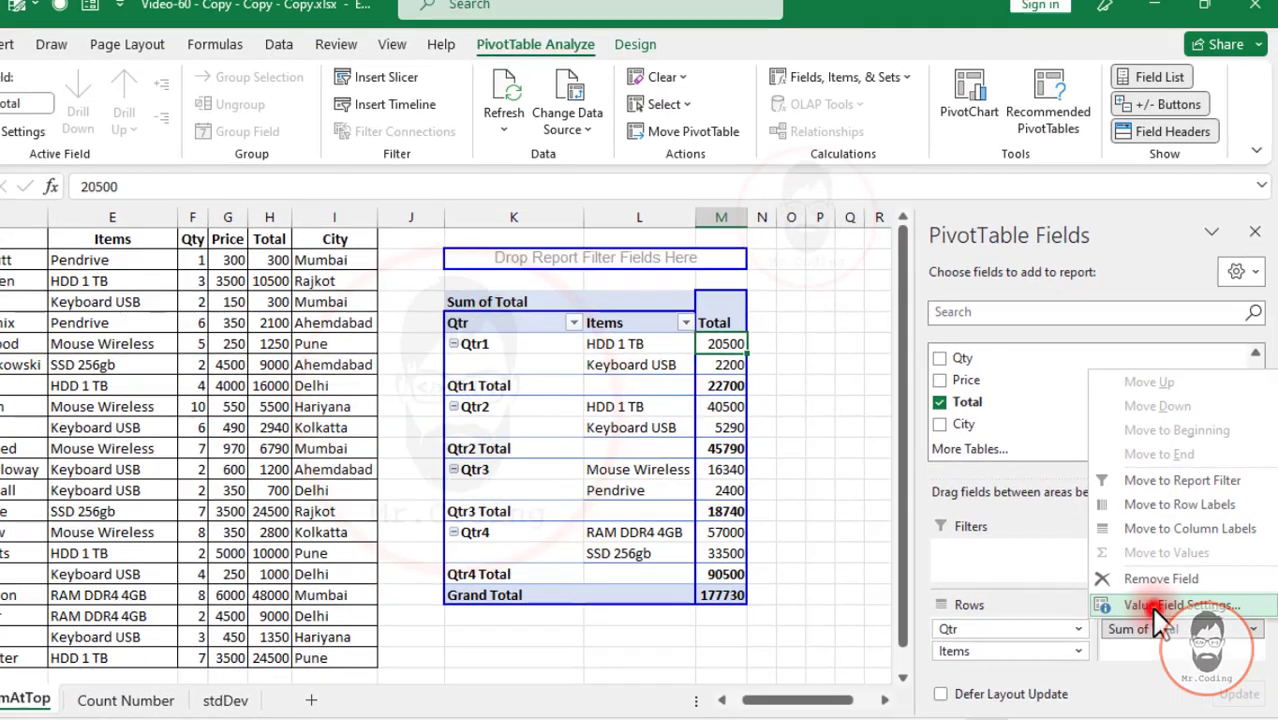
click(1155, 606)
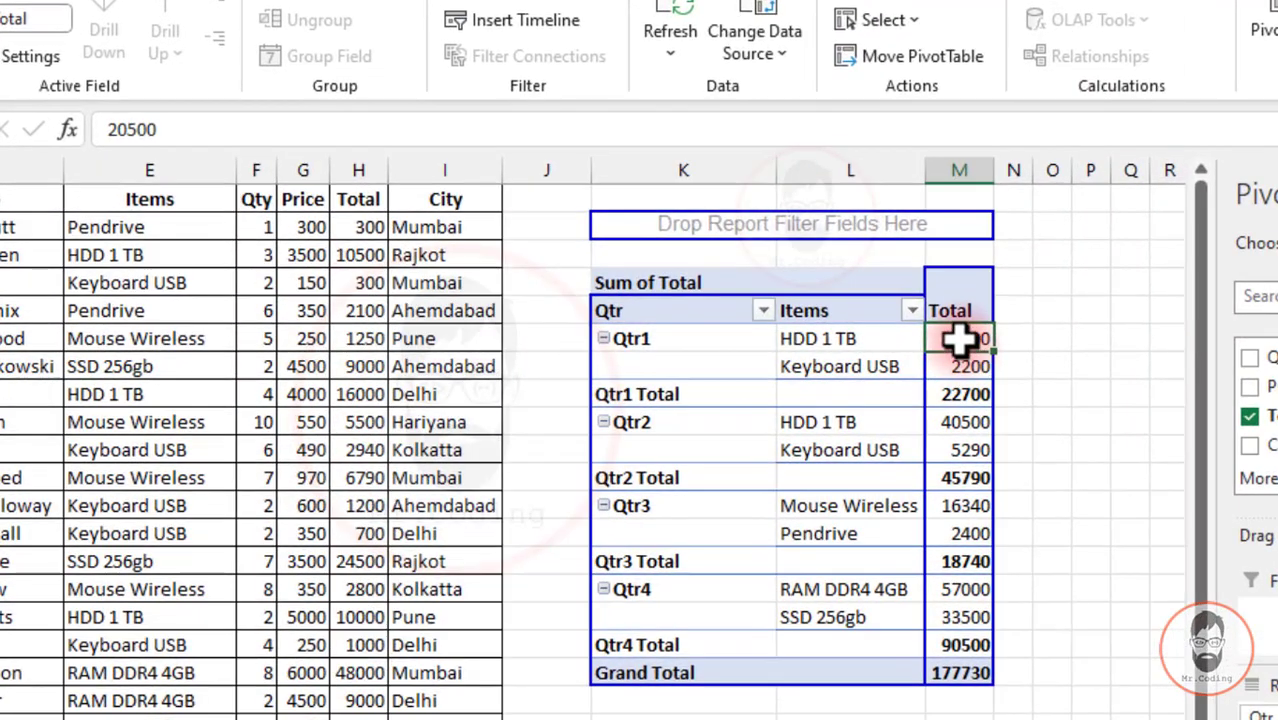
mouse_move(720, 344)
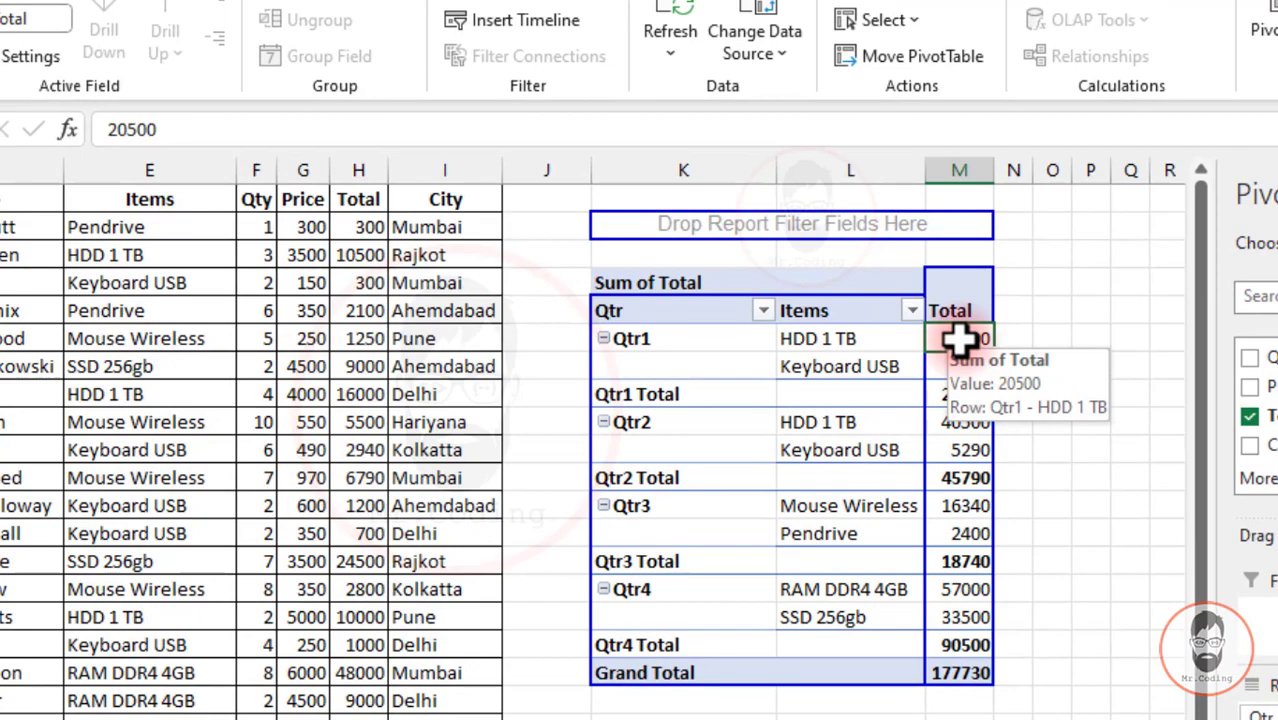
right_click(957, 338)
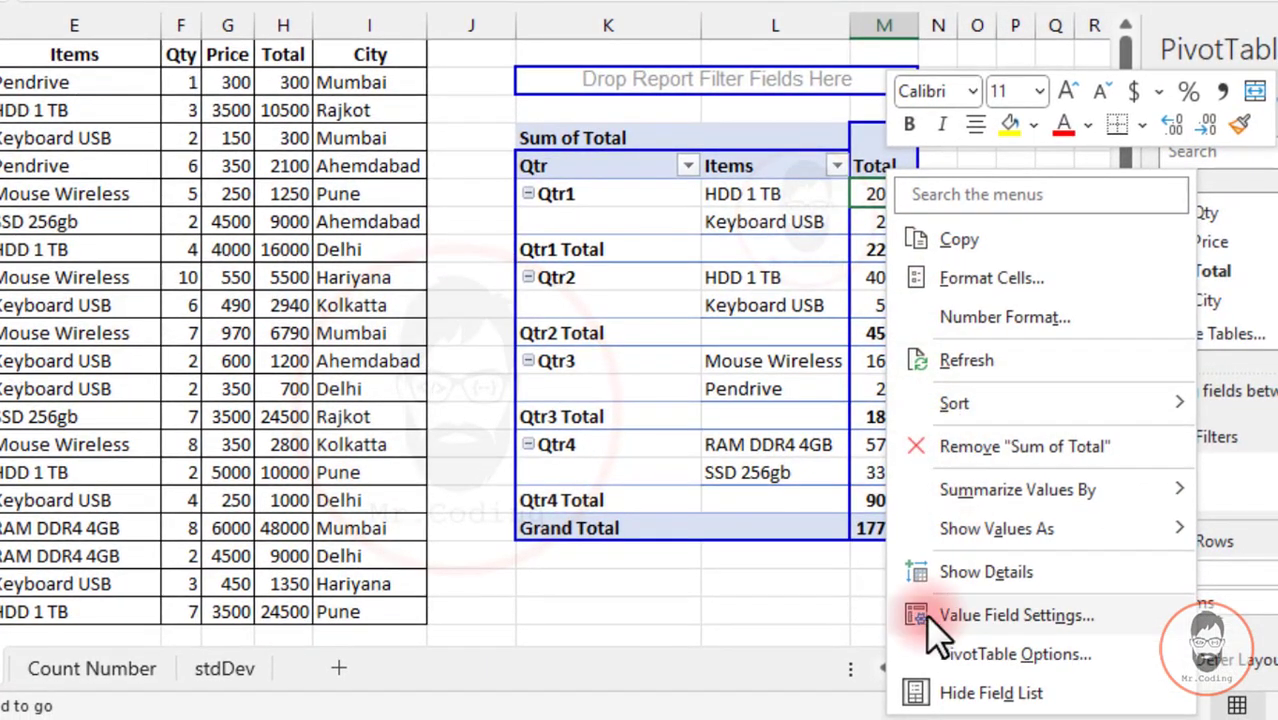
click(1025, 617)
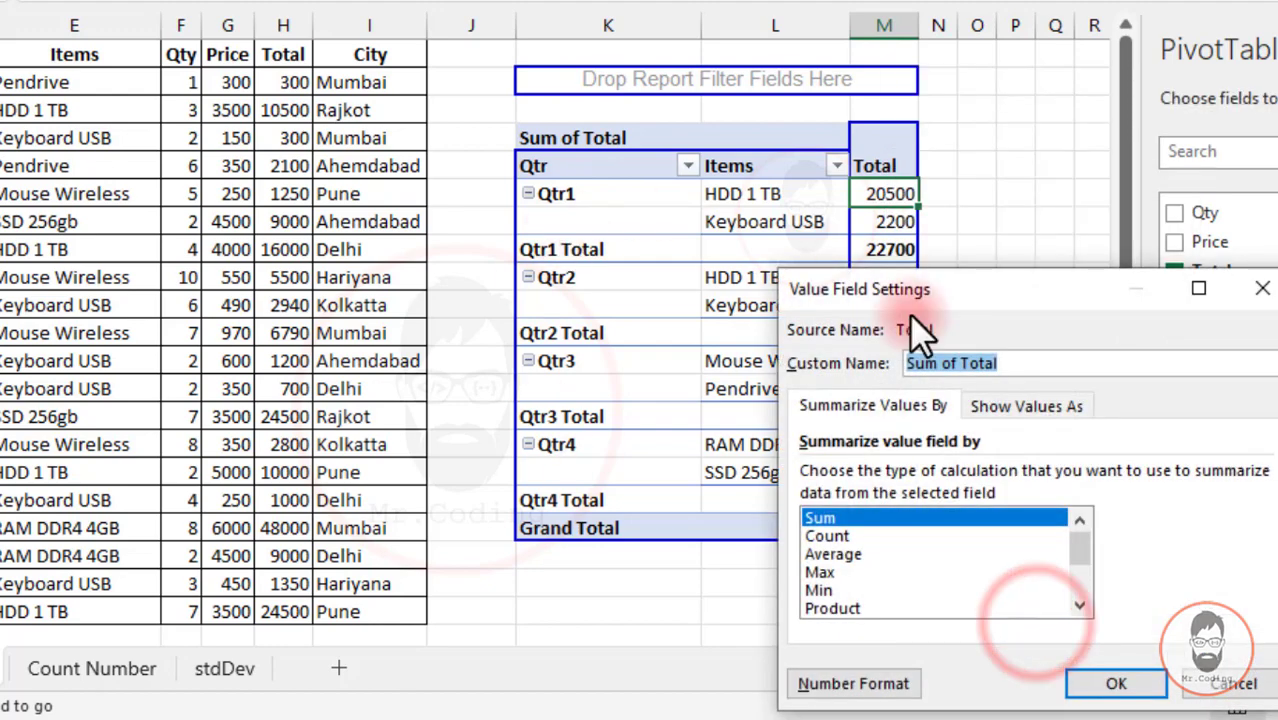
drag(912, 313, 622, 129)
click(975, 109)
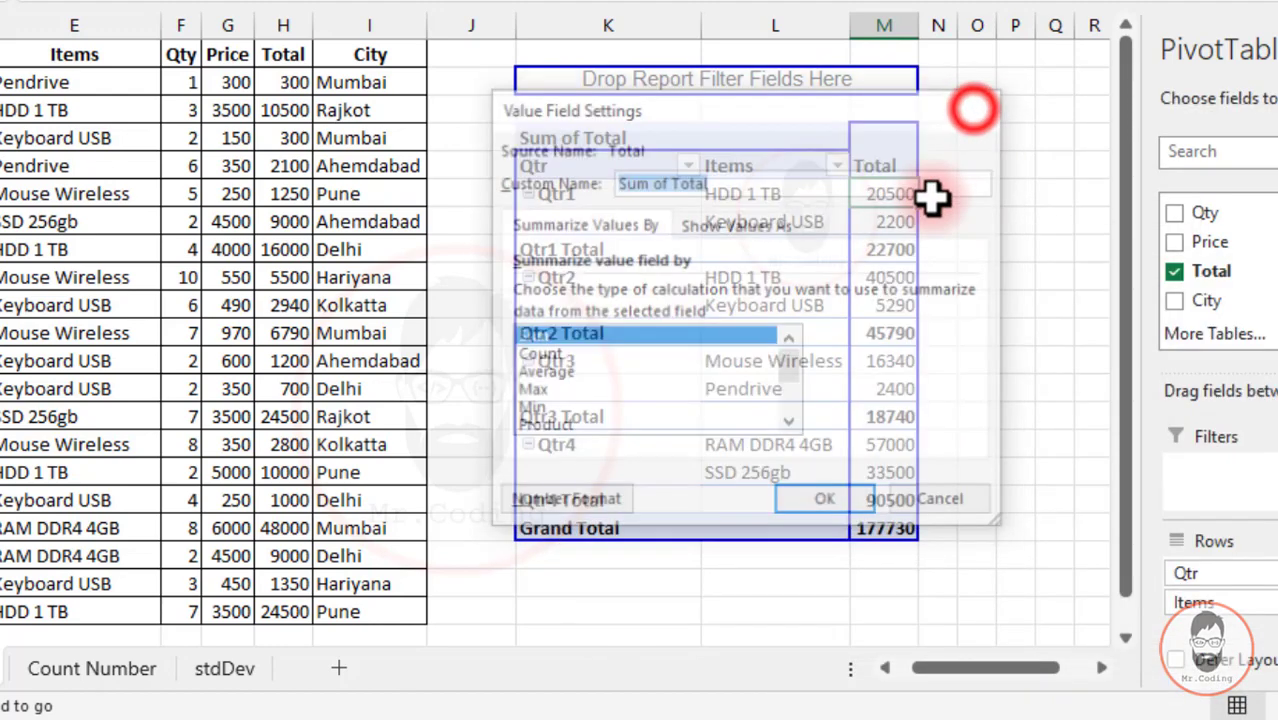
Look through the Summarize Values By functions for Sum of Total, including the additional options, and keep Sum
right_click(870, 195)
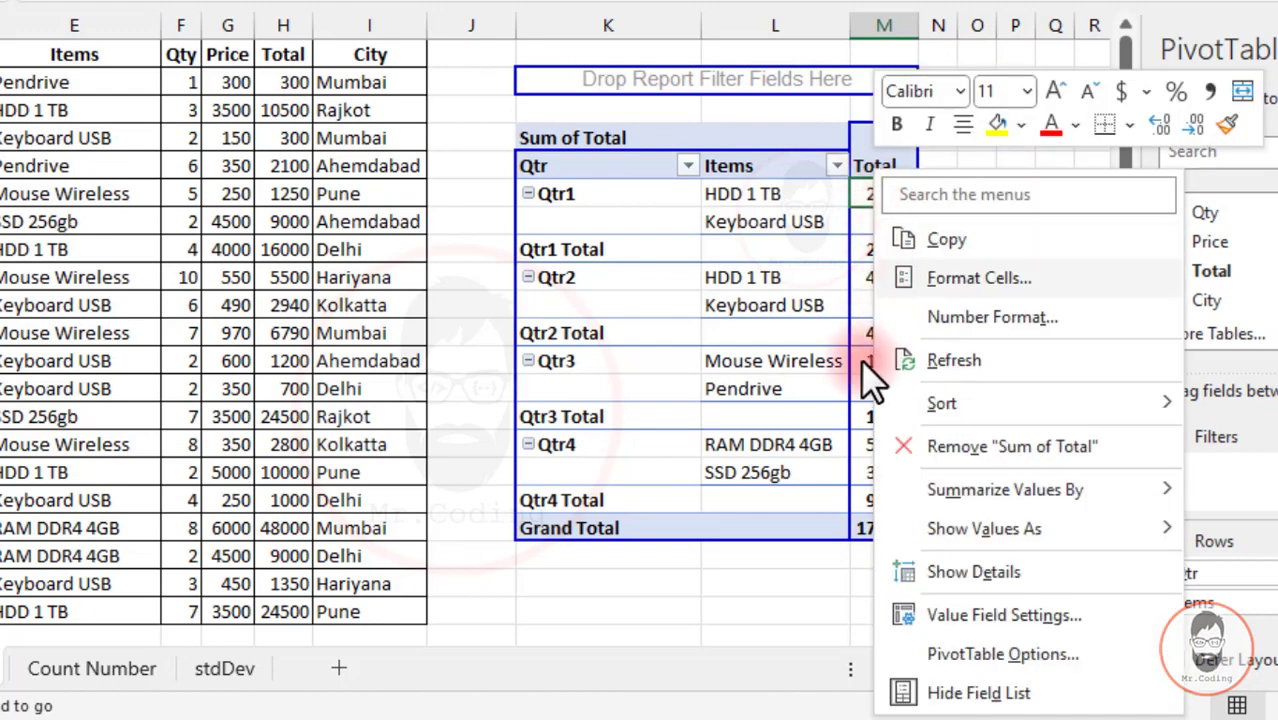
mouse_move(940, 490)
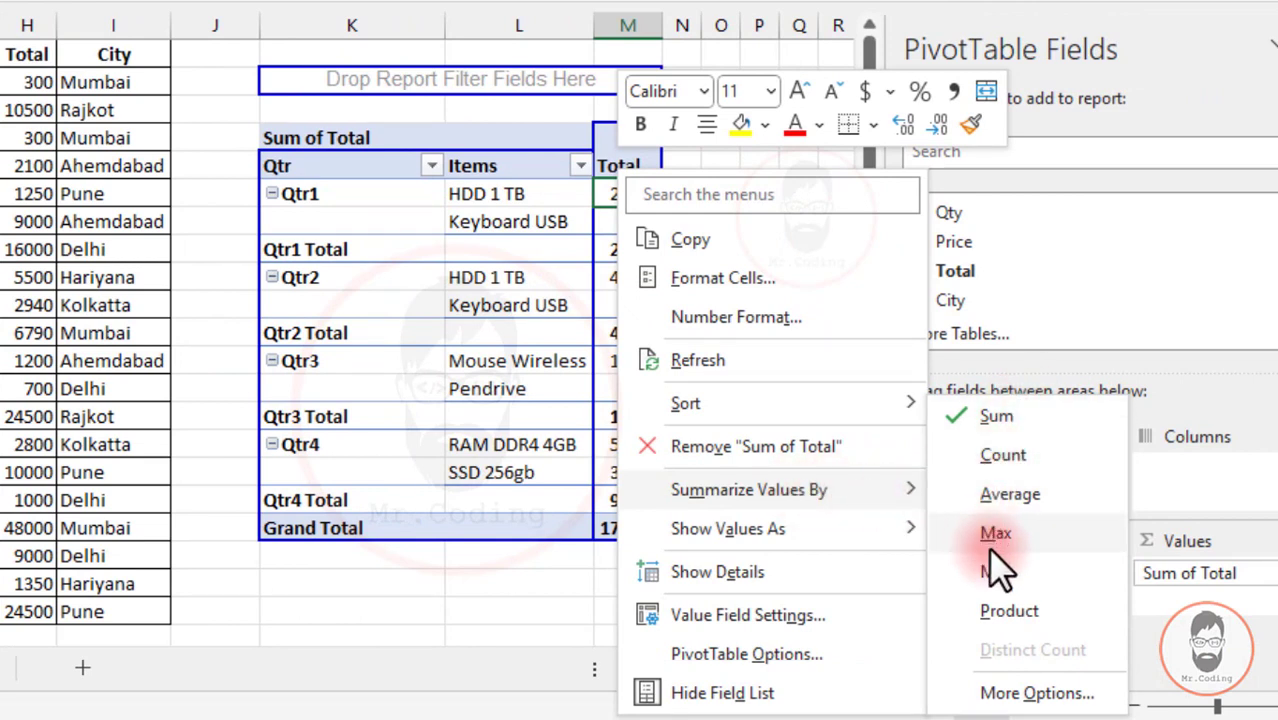
click(990, 695)
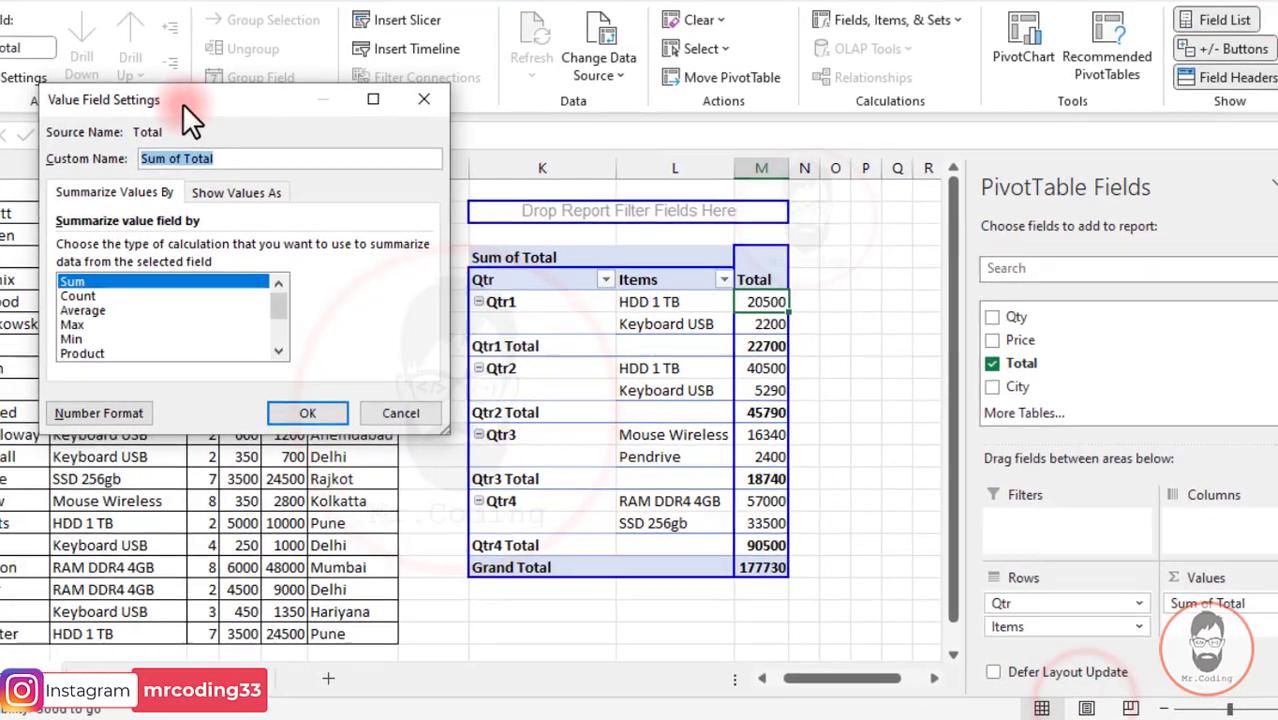
drag(177, 104, 328, 126)
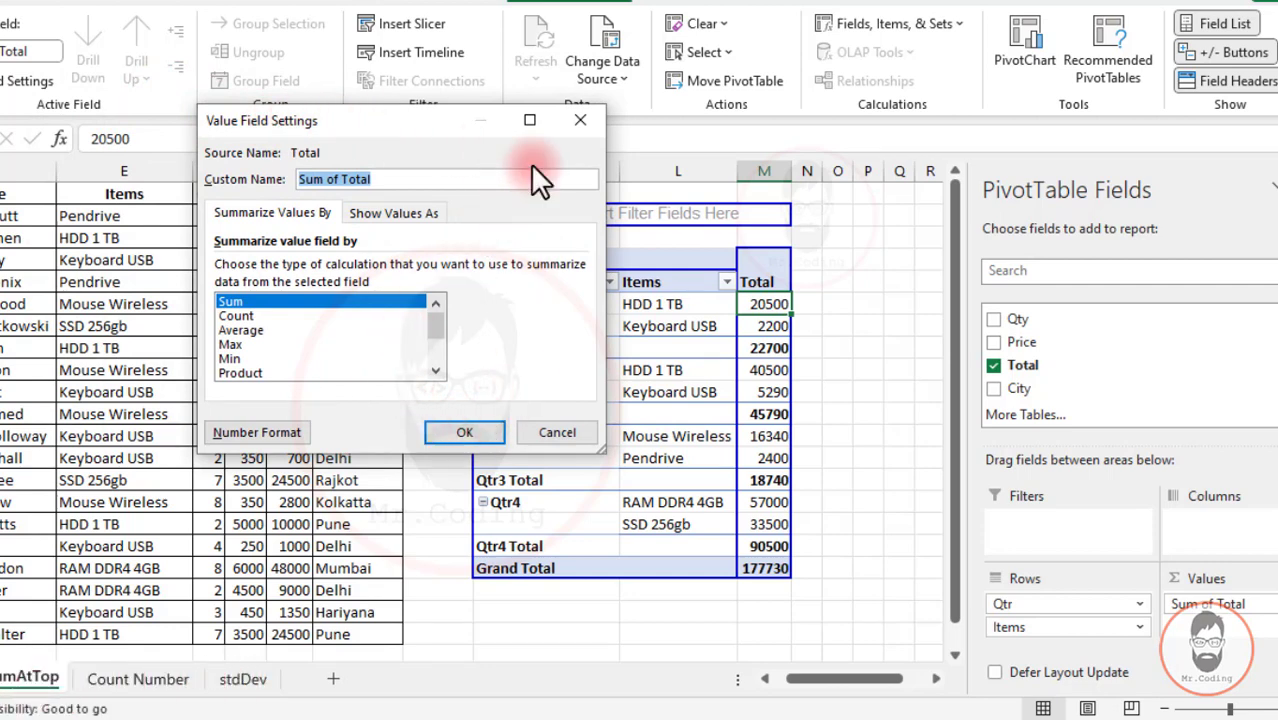
click(580, 121)
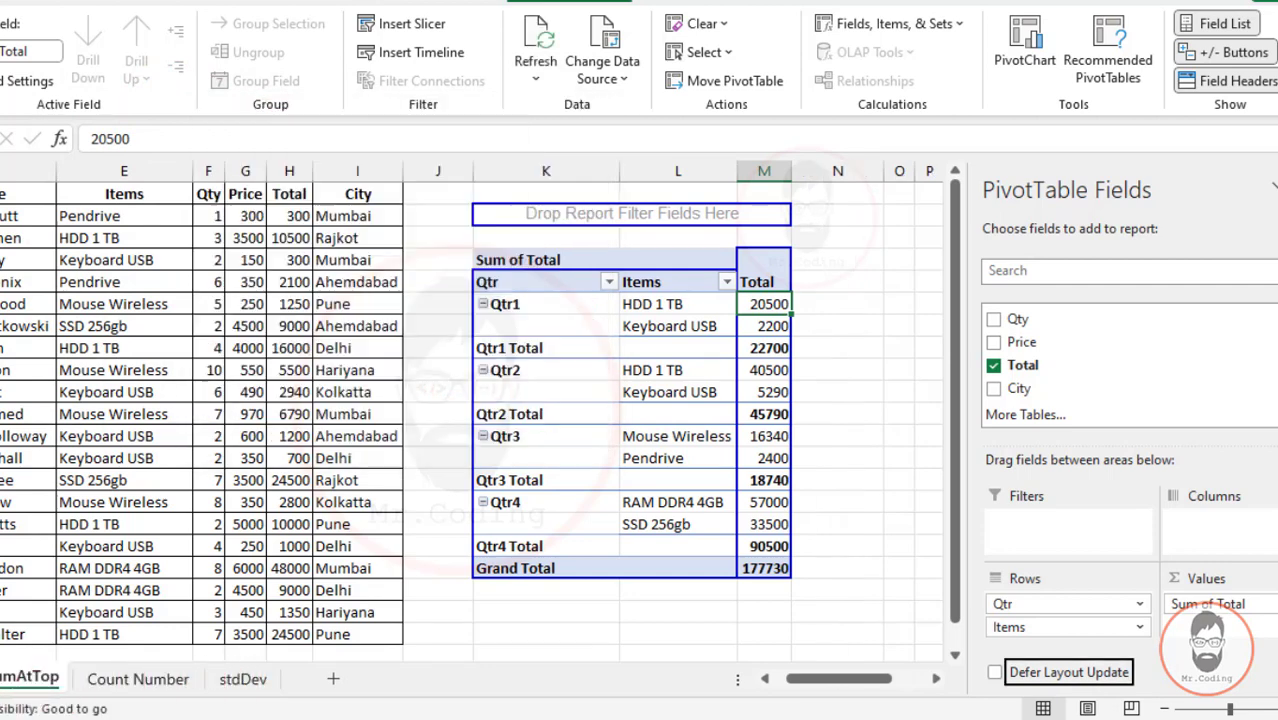
Replace Total with Qty as the PivotTable's summed value field and select its first value in cell M6
drag(1255, 612, 880, 500)
drag(1025, 335, 1205, 608)
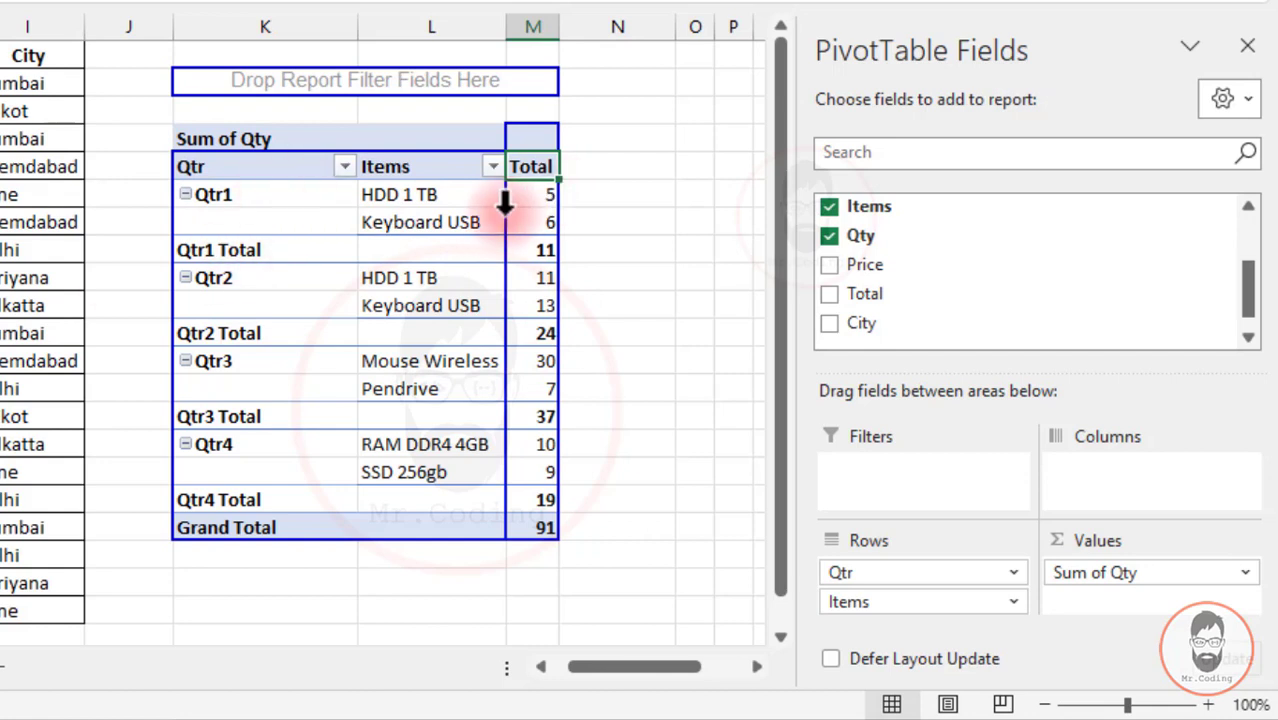
mouse_move(534, 203)
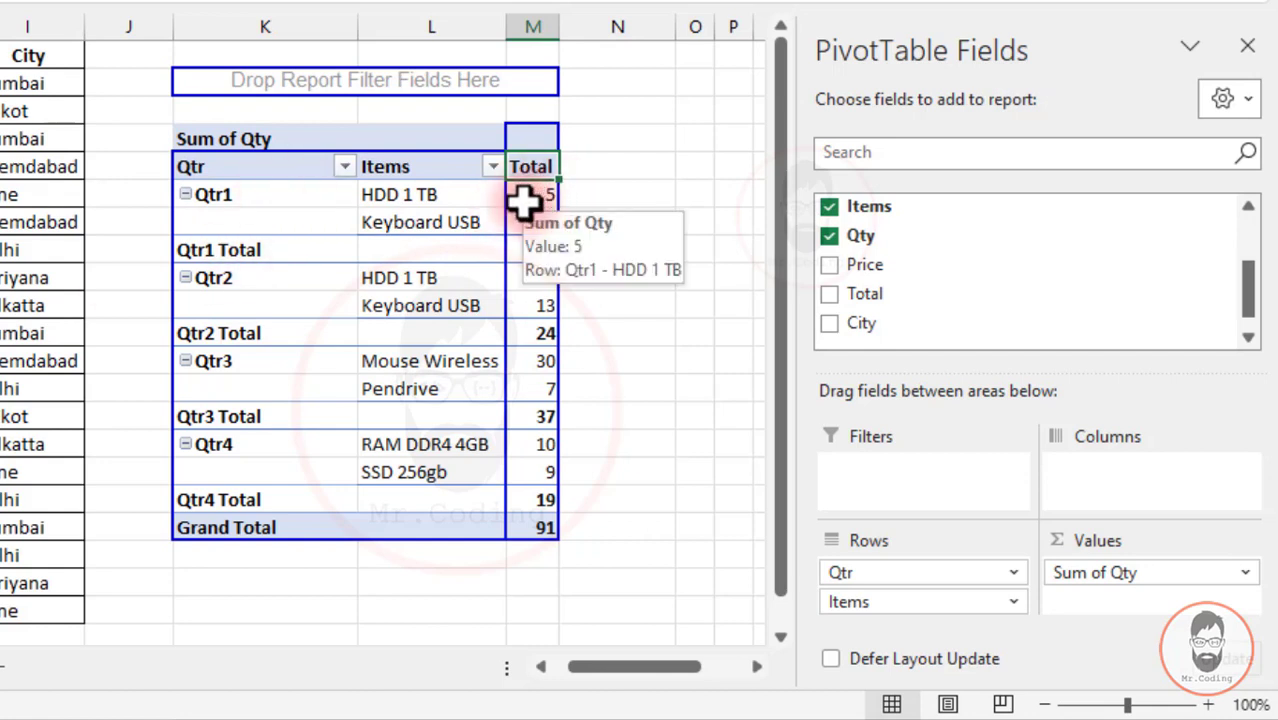
click(1092, 577)
click(1157, 574)
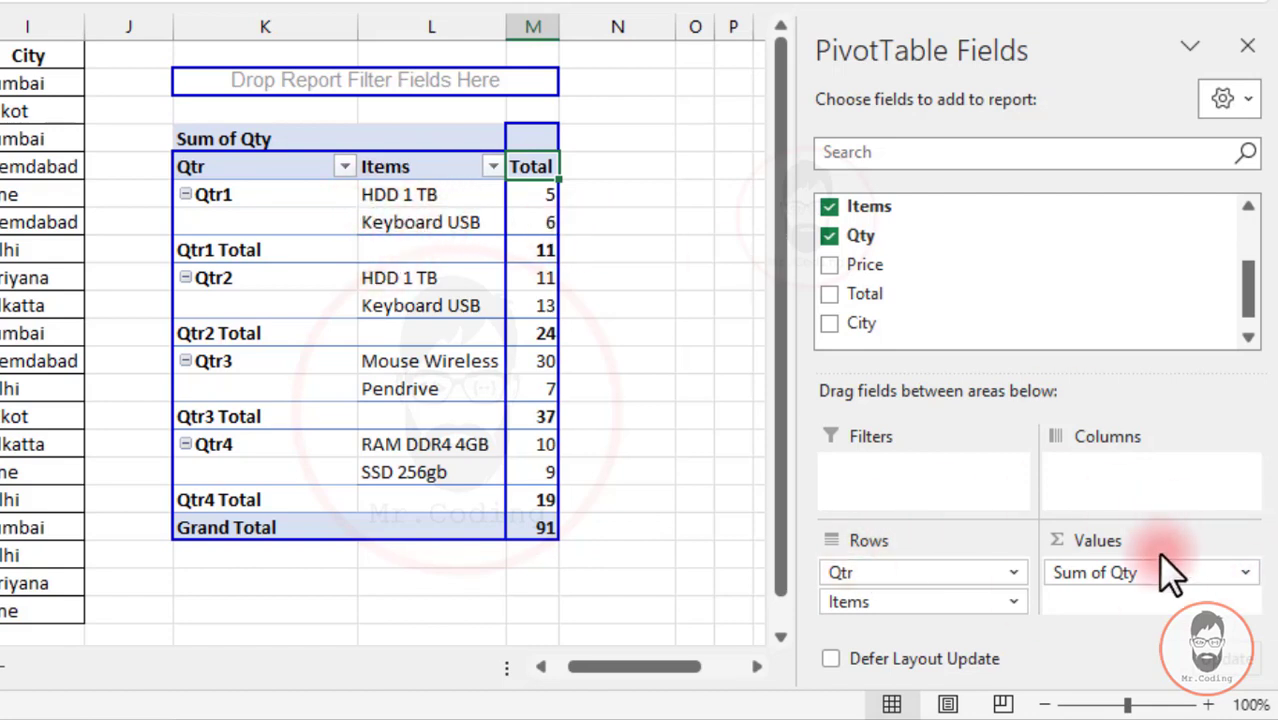
drag(1104, 579, 617, 305)
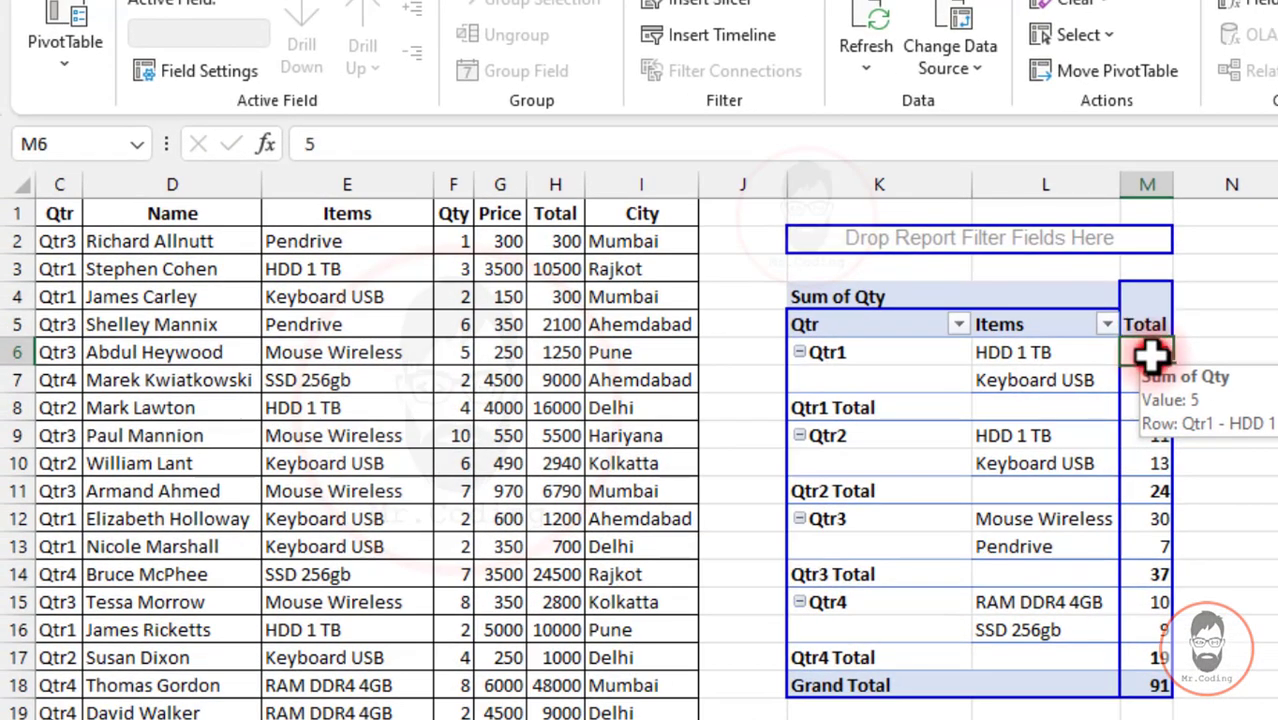
Change the summary function of the PivotTable's Qty value field from Sum to Count
click(1152, 352)
click(208, 71)
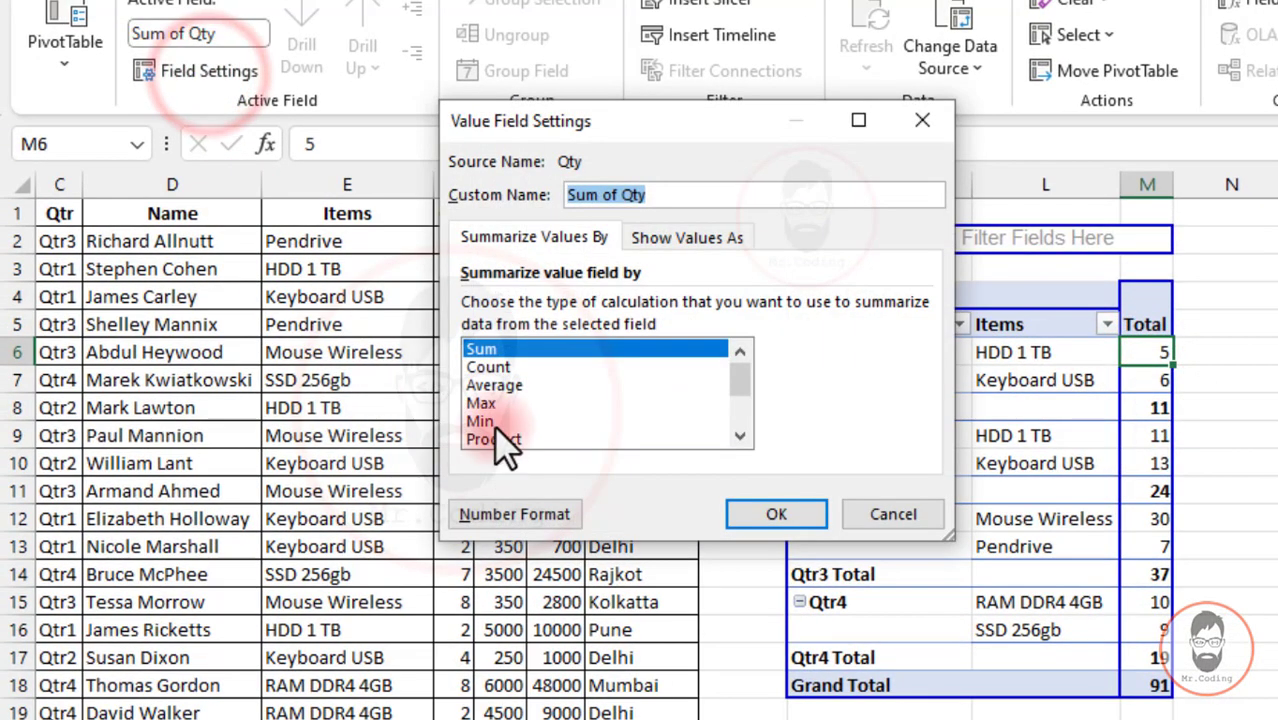
click(492, 369)
click(775, 518)
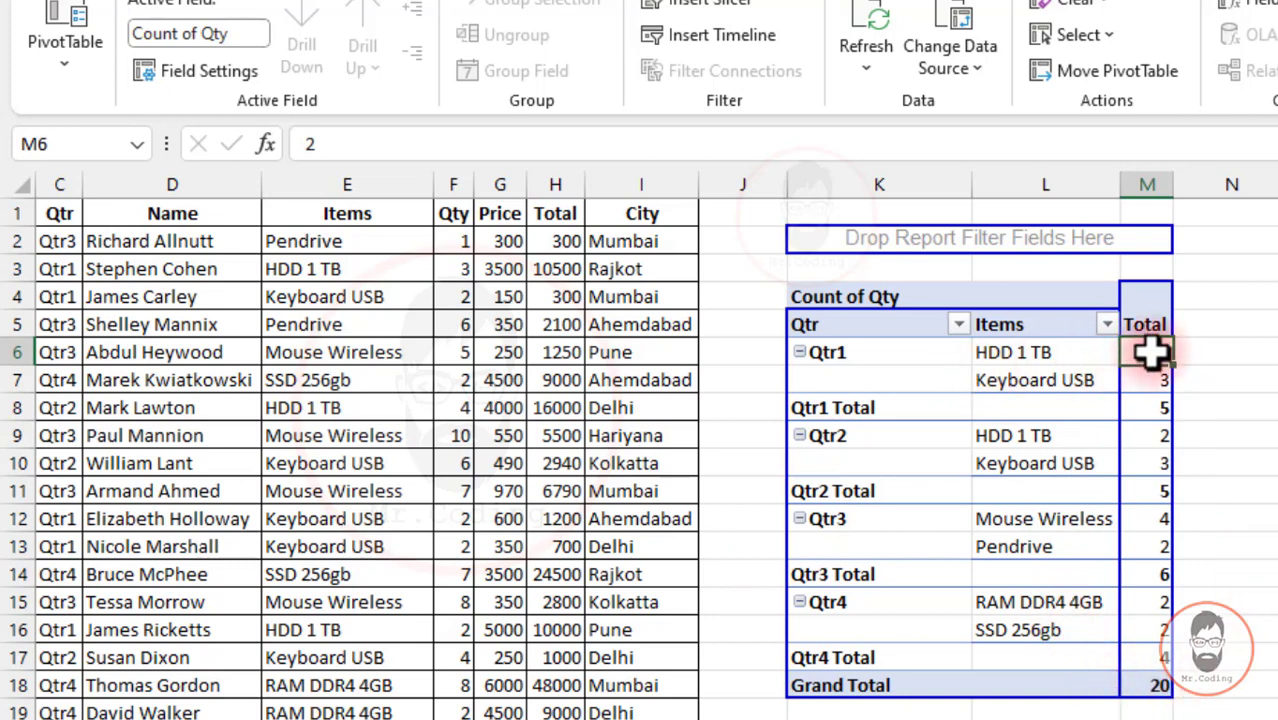
Examine the Qtr1 counts for HDD 1 TB and Keyboard USB and view the Count of Qty field settings without changing them
mouse_move(1158, 350)
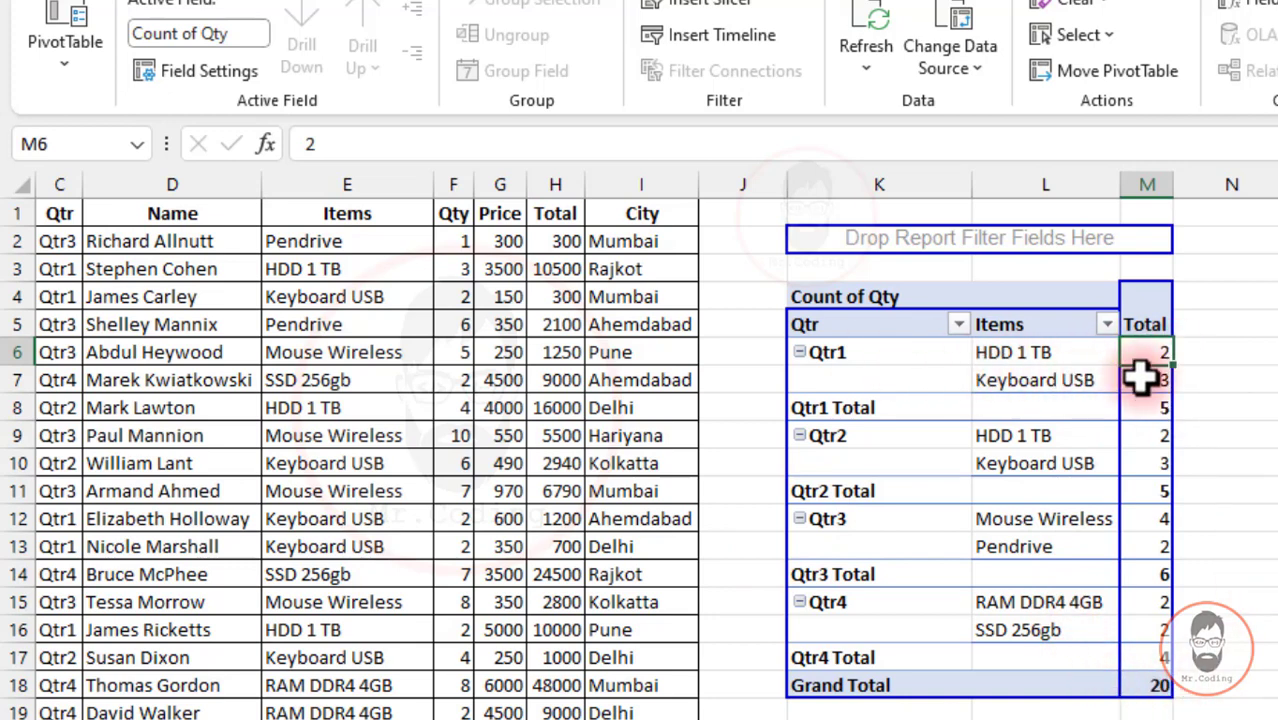
click(1000, 354)
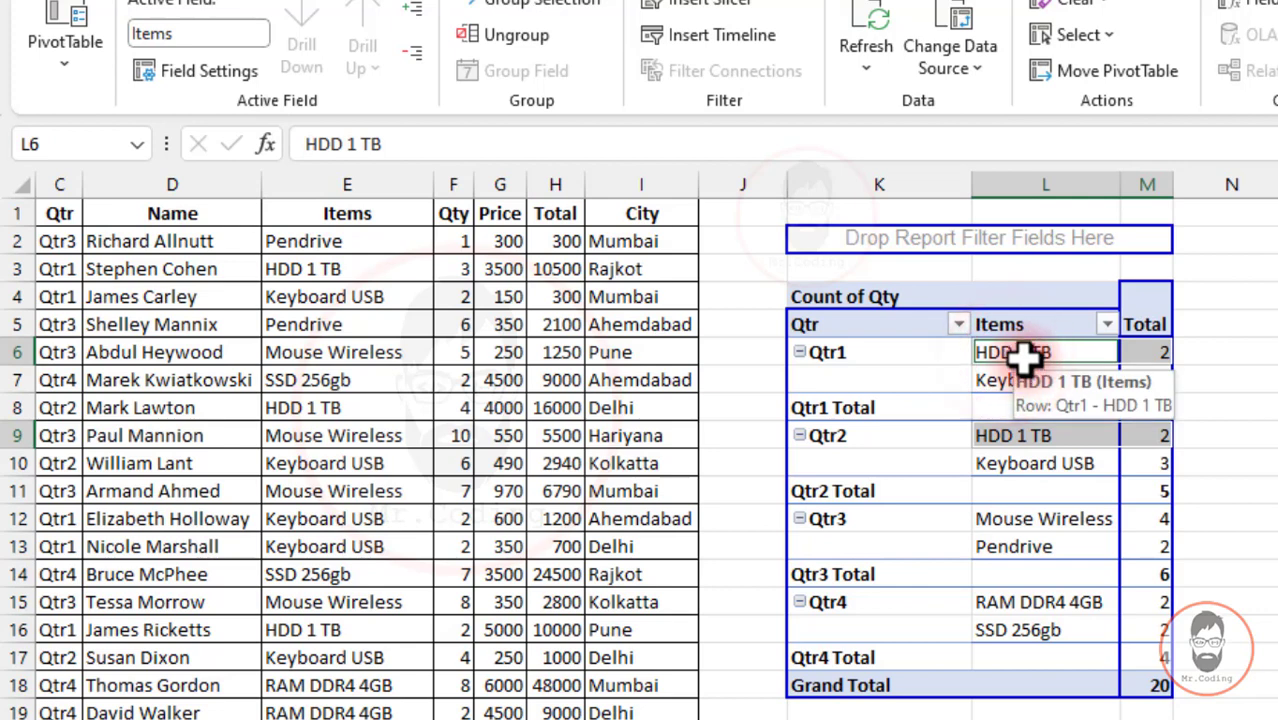
drag(1000, 354, 1167, 348)
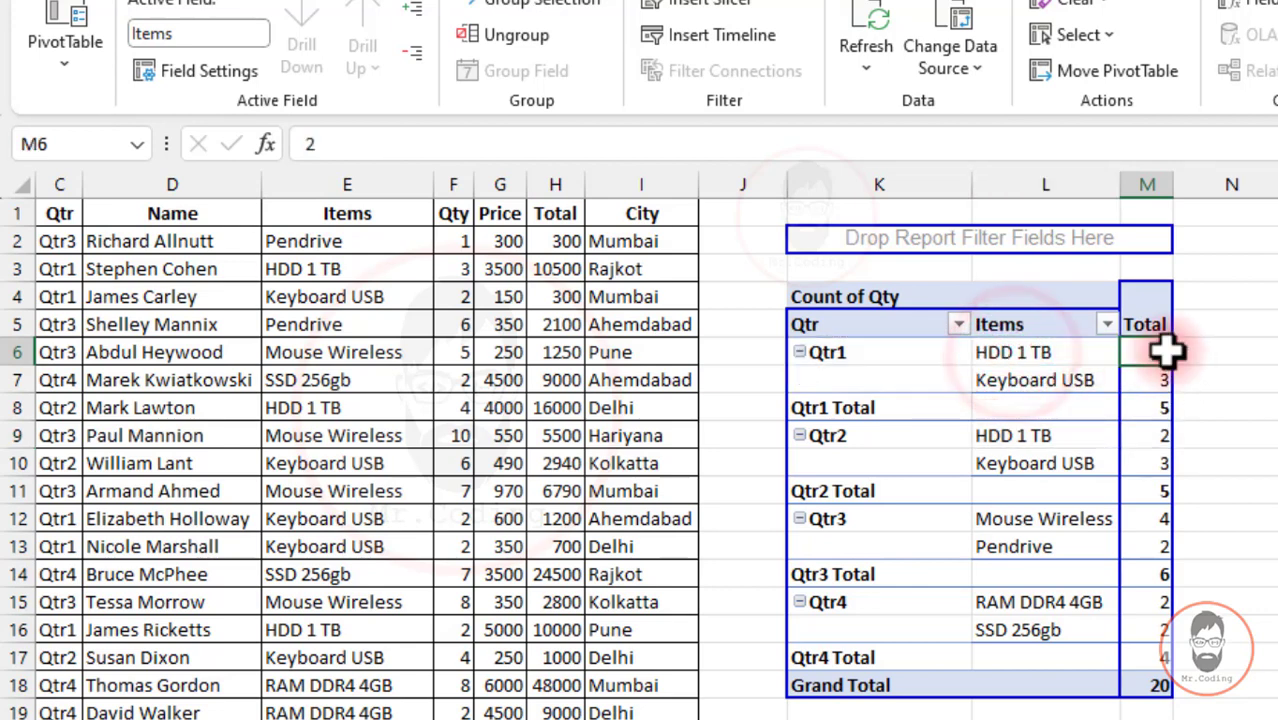
click(1063, 380)
drag(1070, 379, 1155, 385)
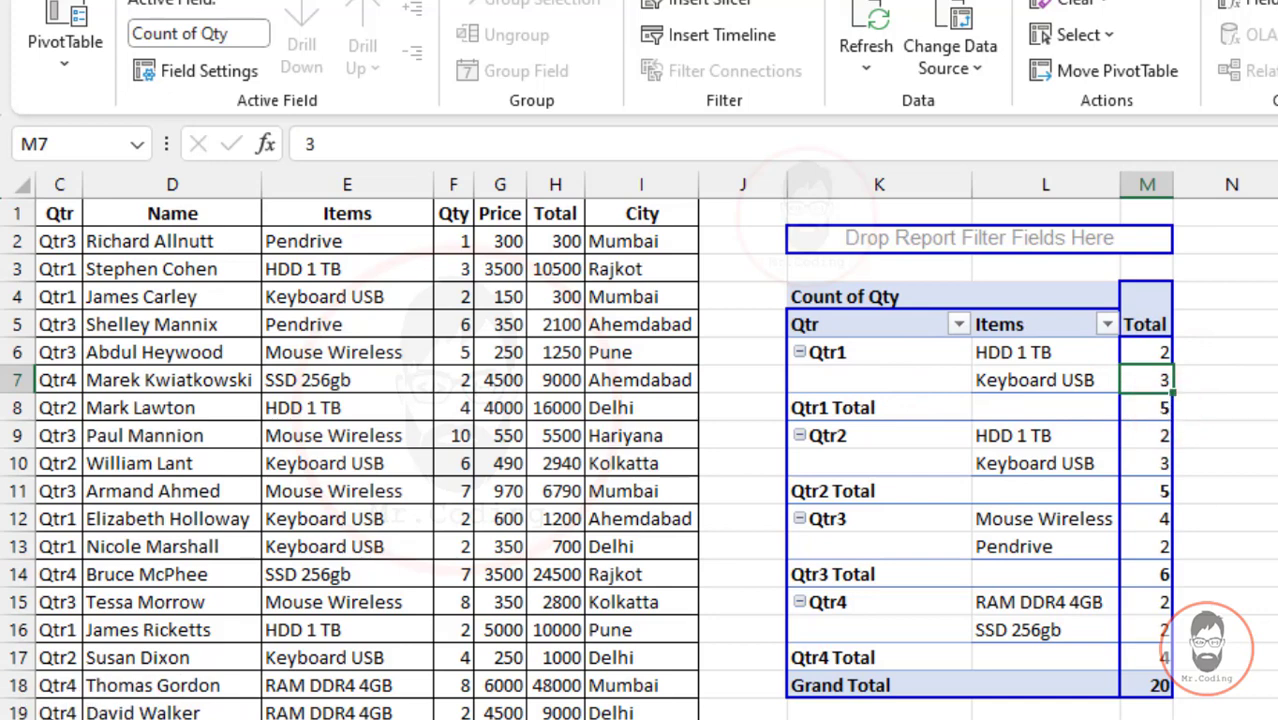
click(1155, 354)
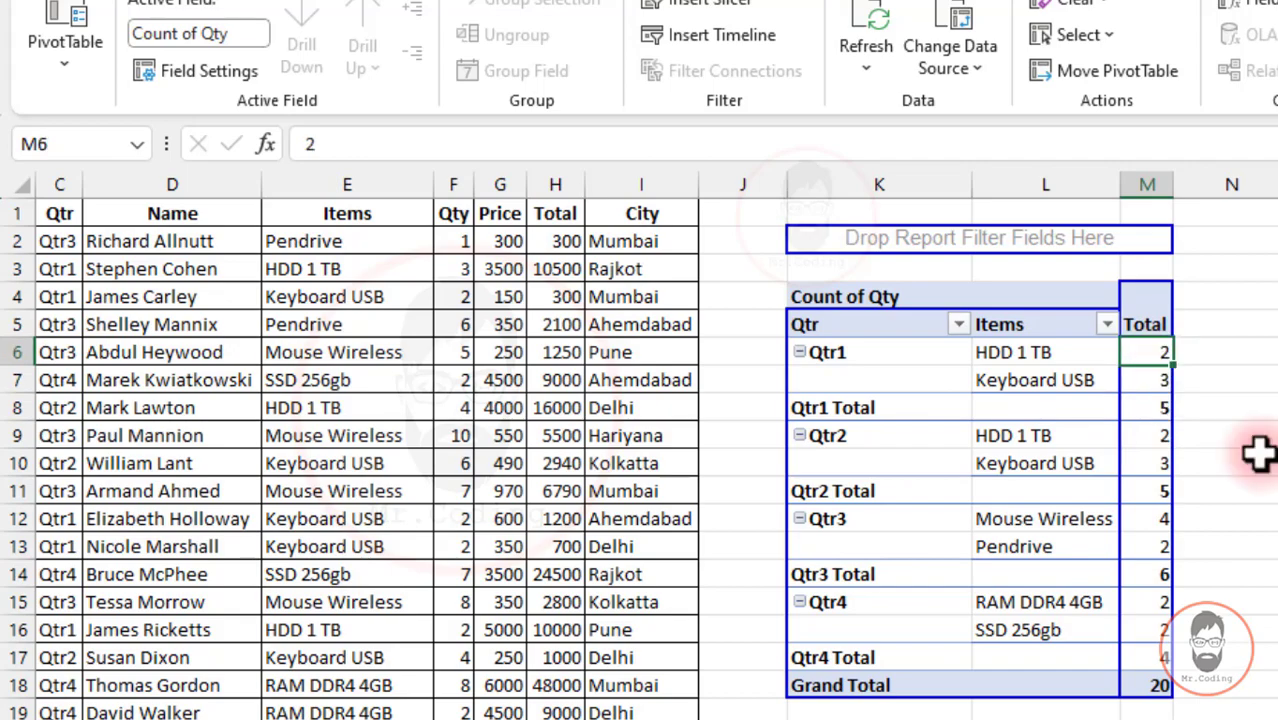
click(220, 66)
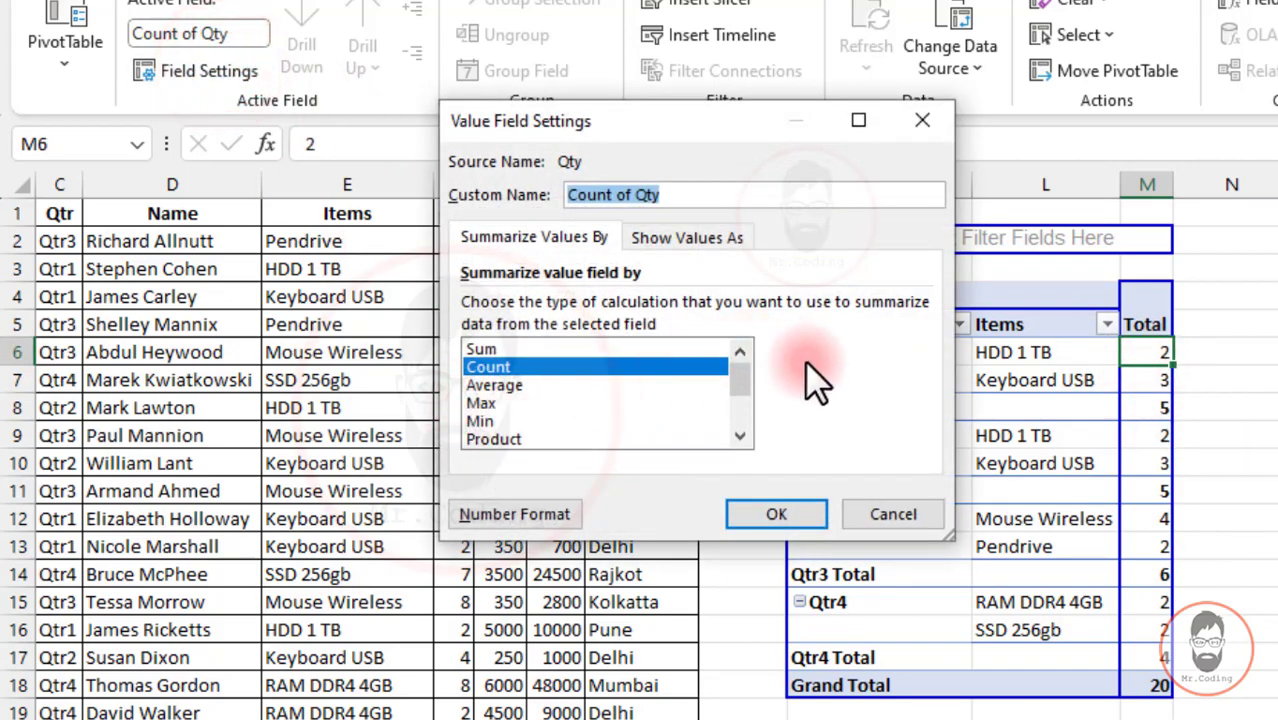
click(922, 120)
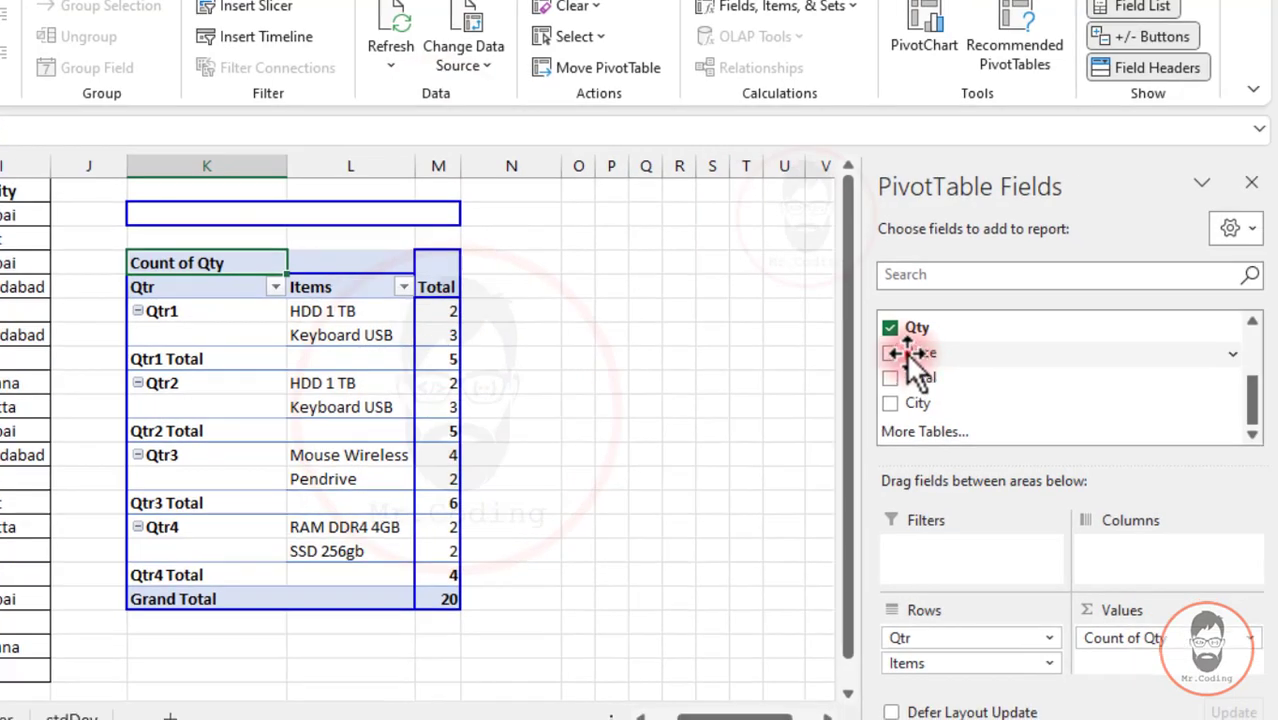
Add Price to the PivotTable values below Count of Qty and summarize it by Average
drag(912, 360, 1140, 665)
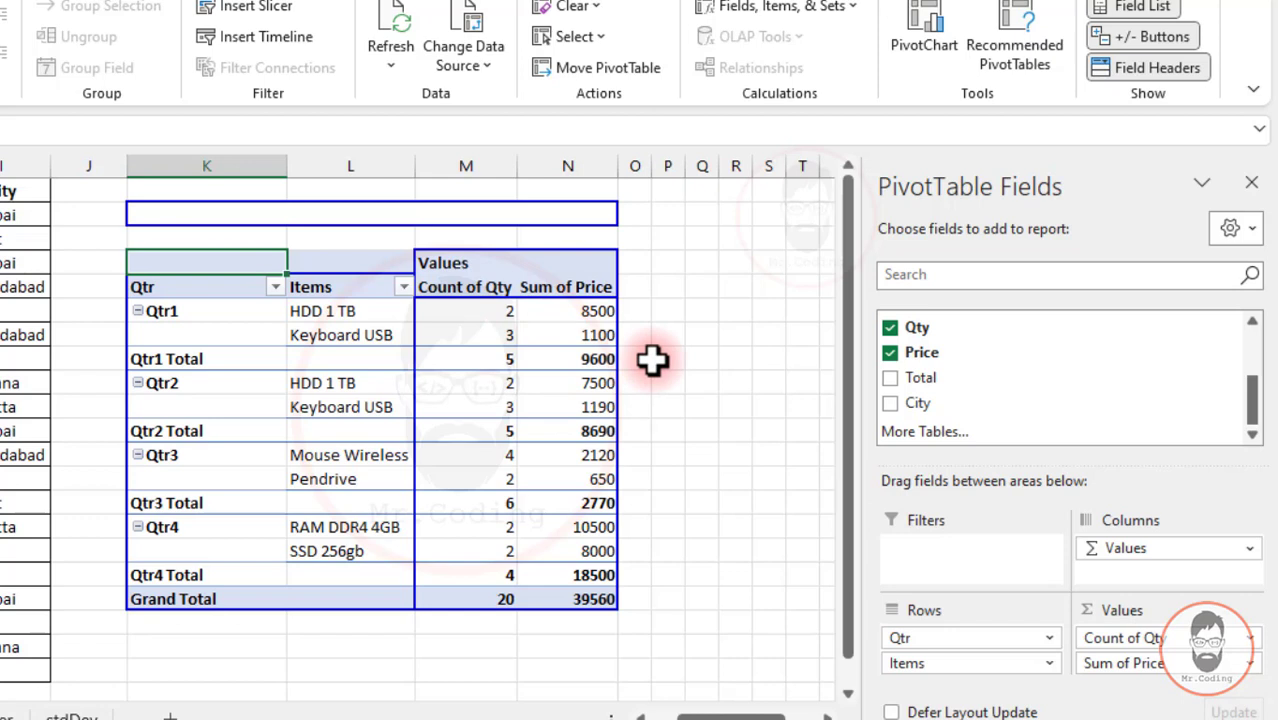
click(600, 315)
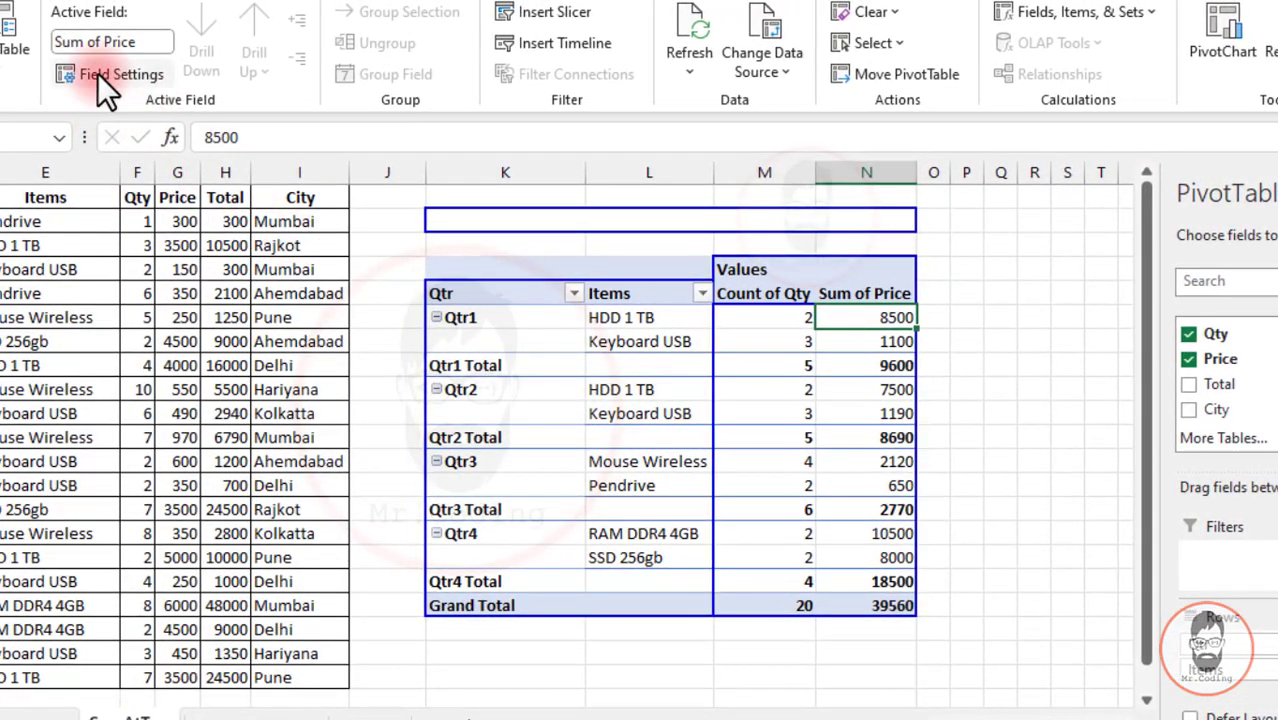
click(97, 73)
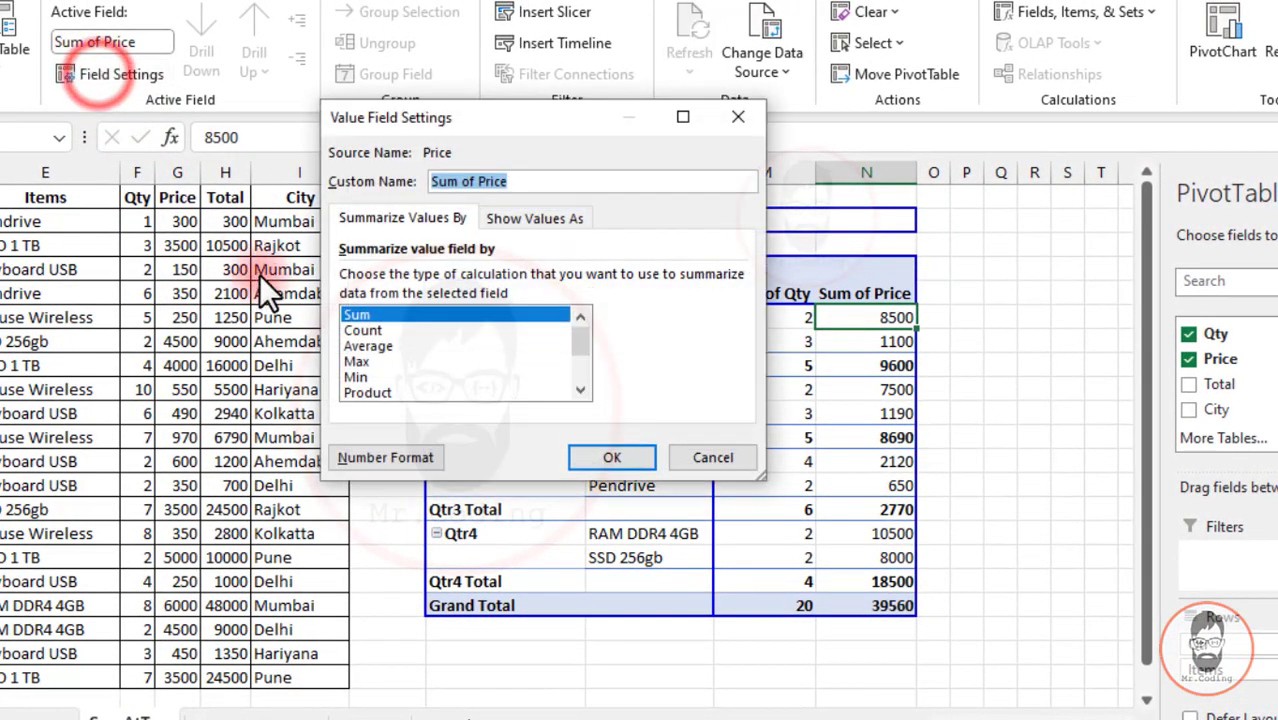
click(372, 345)
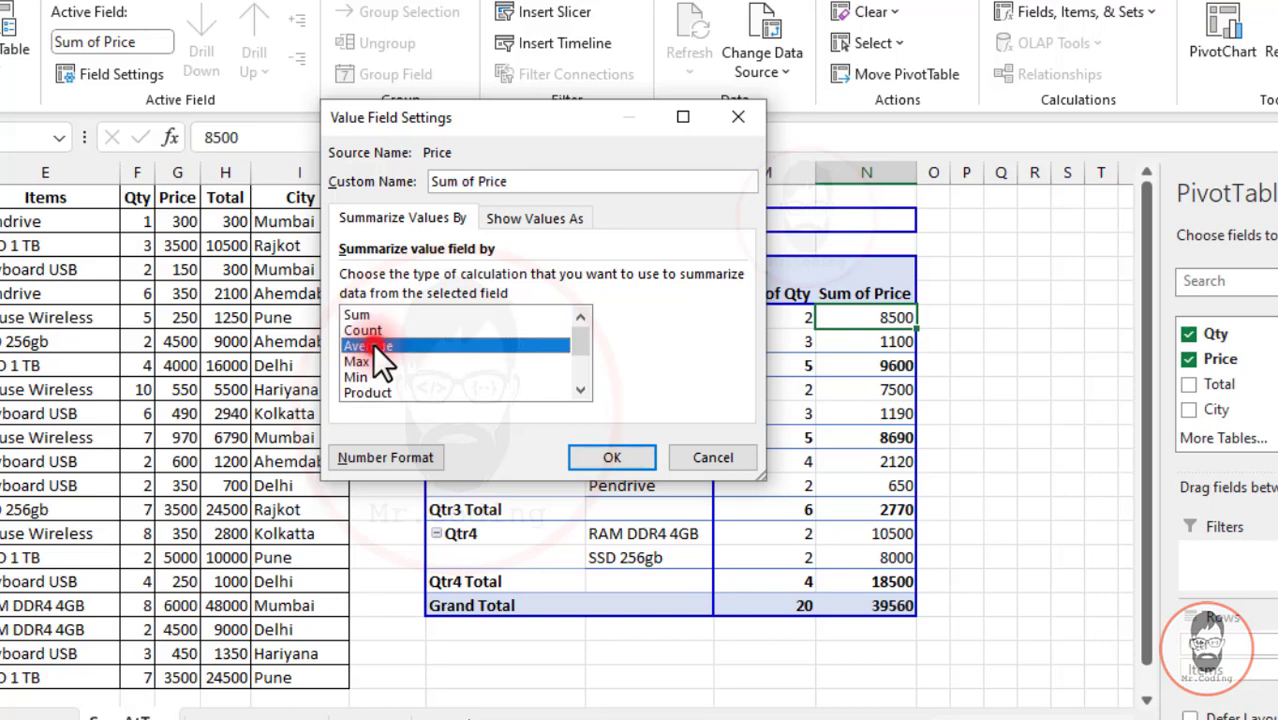
click(609, 455)
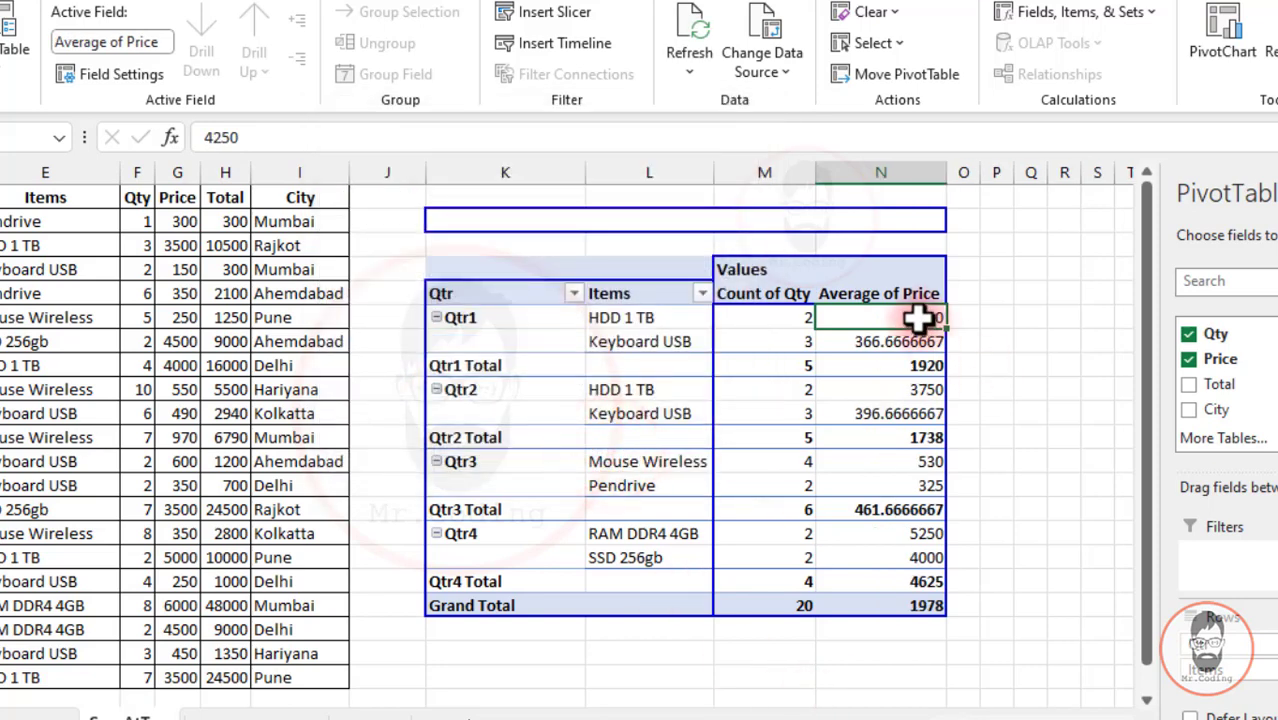
mouse_move(918, 318)
mouse_down()
mouse_move(922, 586)
mouse_move(918, 322)
mouse_up()
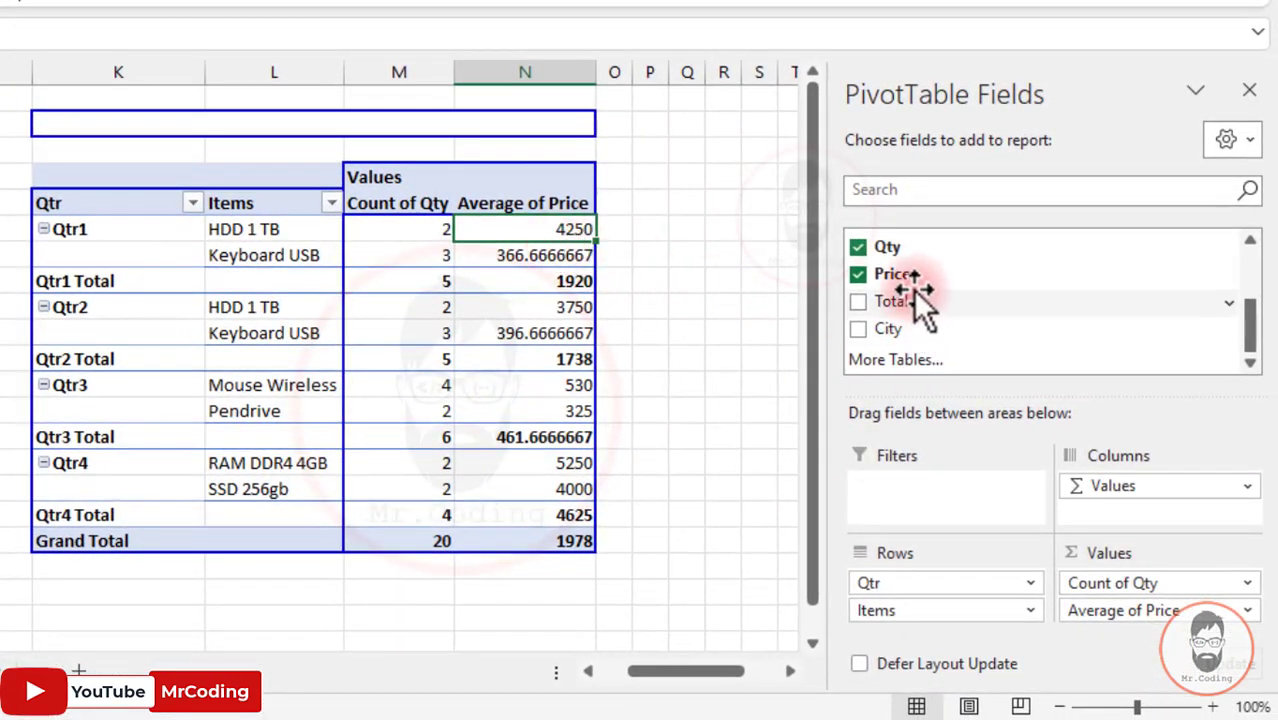
Add Price to the values again between Count of Qty and Average of Price, and summarize this copy by Max
drag(912, 276, 1090, 600)
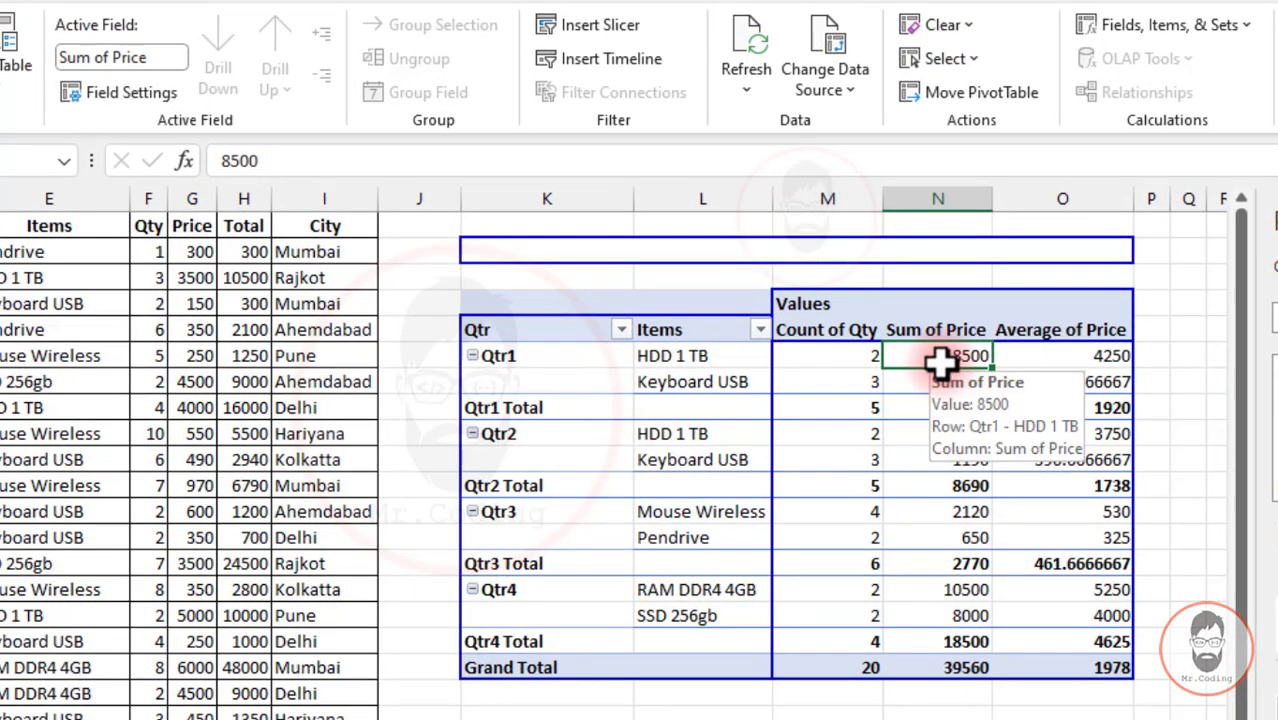
click(935, 357)
click(139, 90)
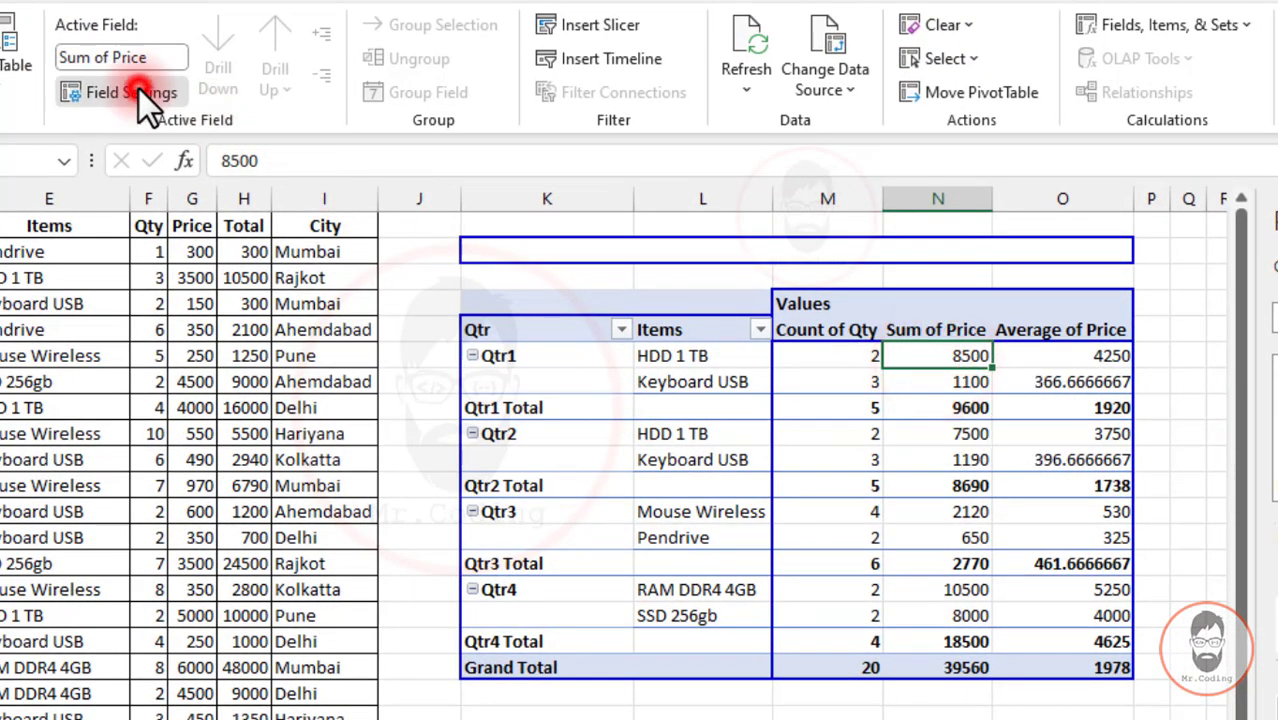
click(384, 404)
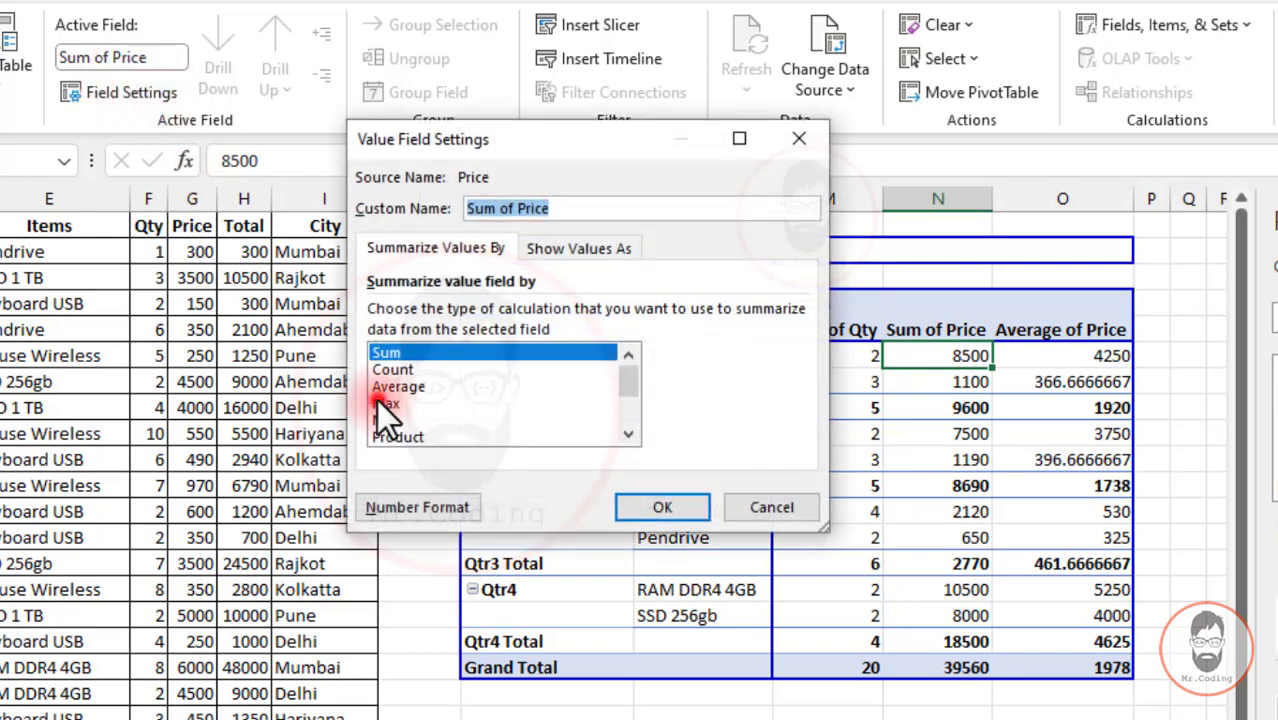
click(650, 507)
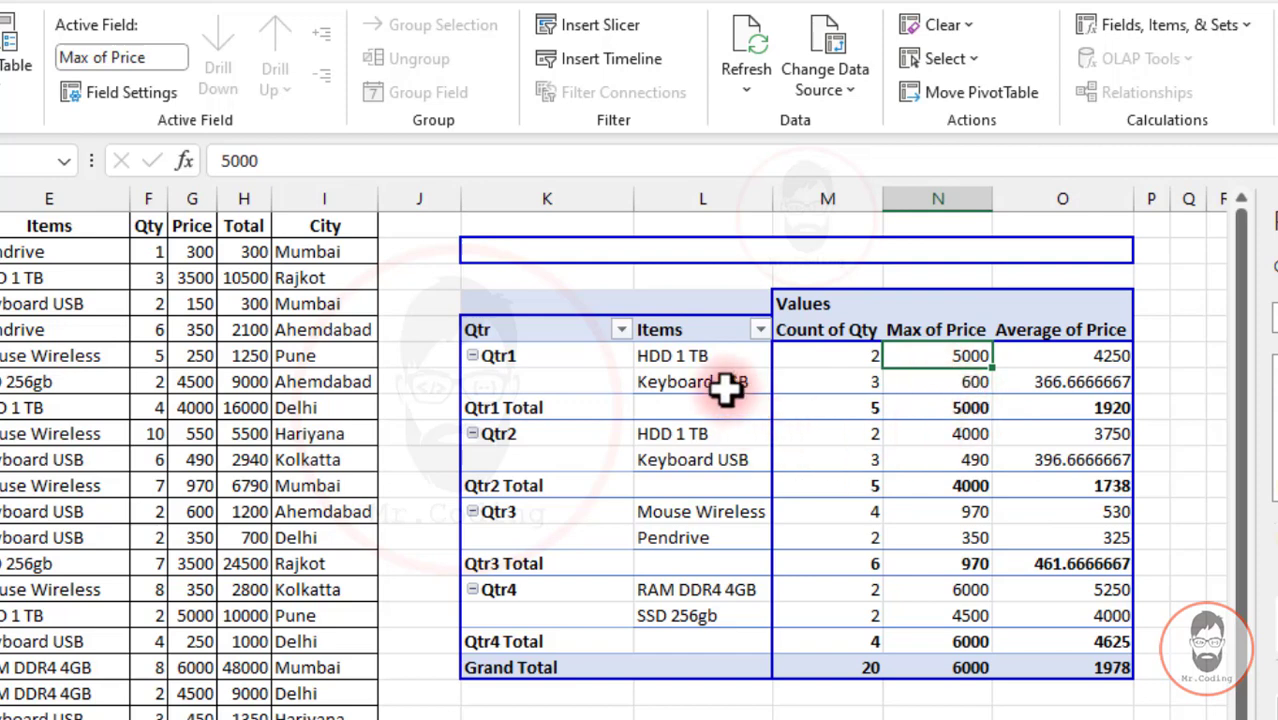
mouse_move(952, 386)
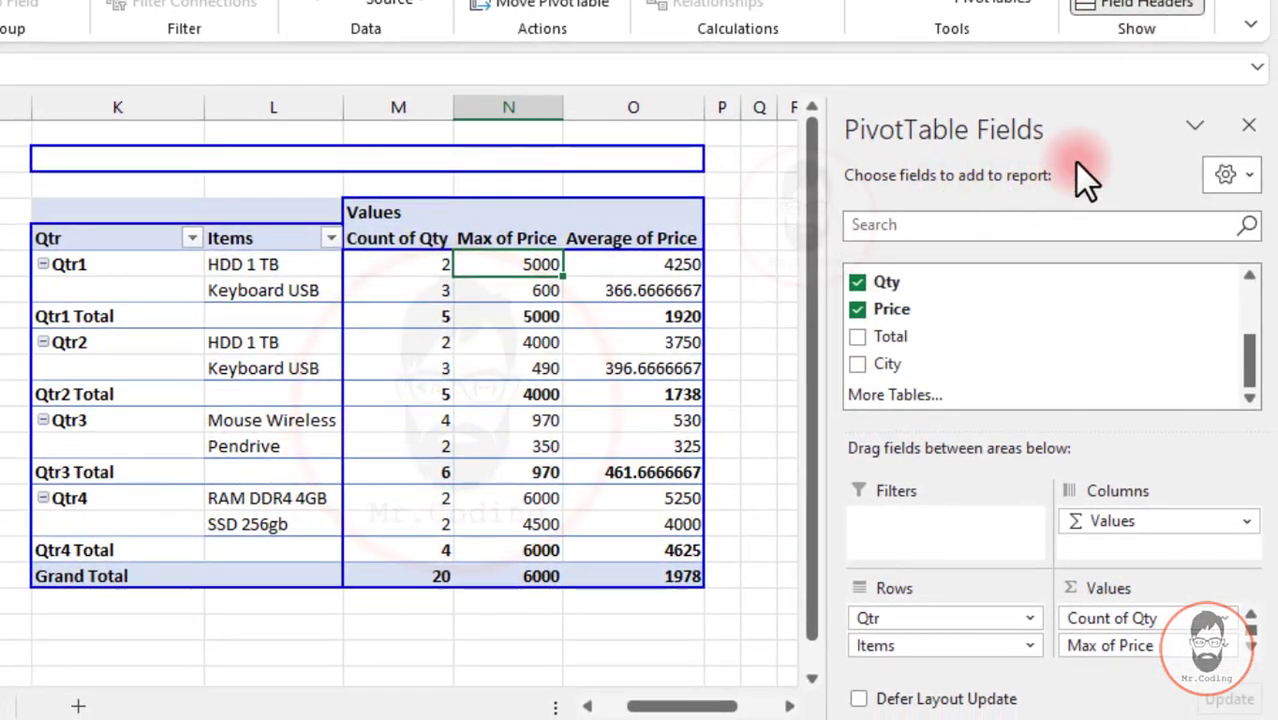
Arrange the field list with fields and areas side by side and add Price to the values again after Max of Price
click(1219, 181)
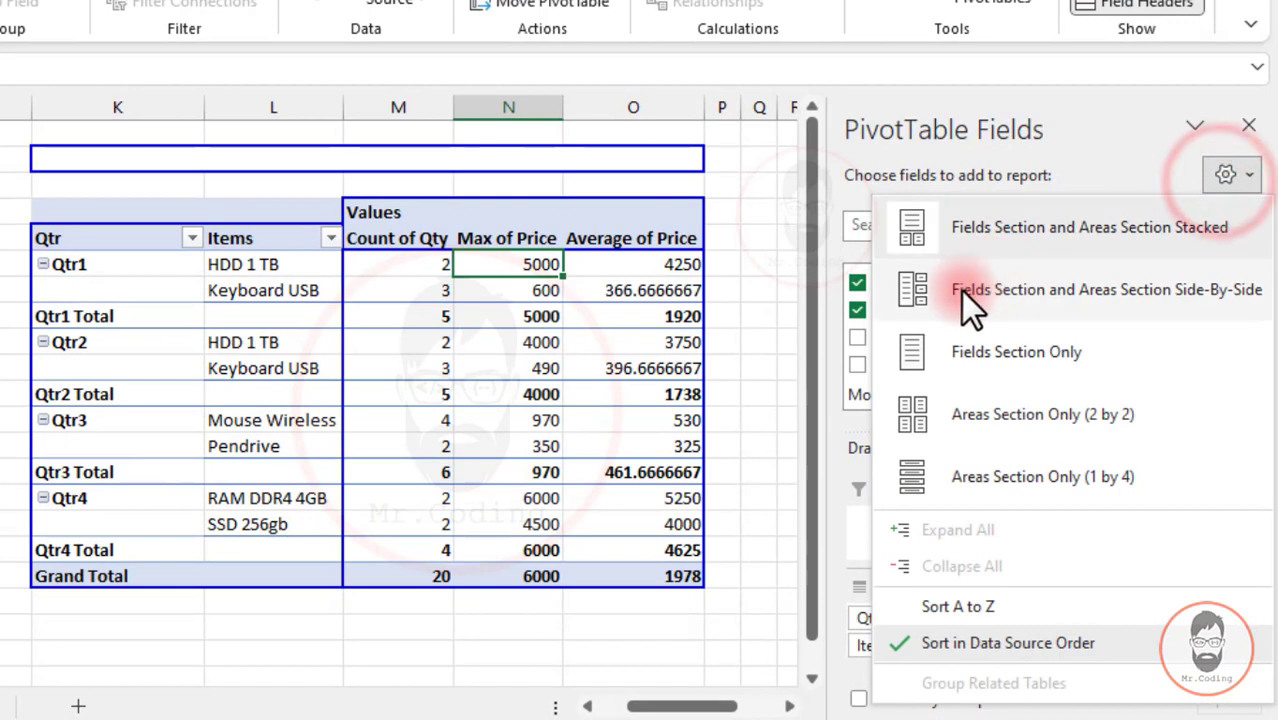
click(988, 294)
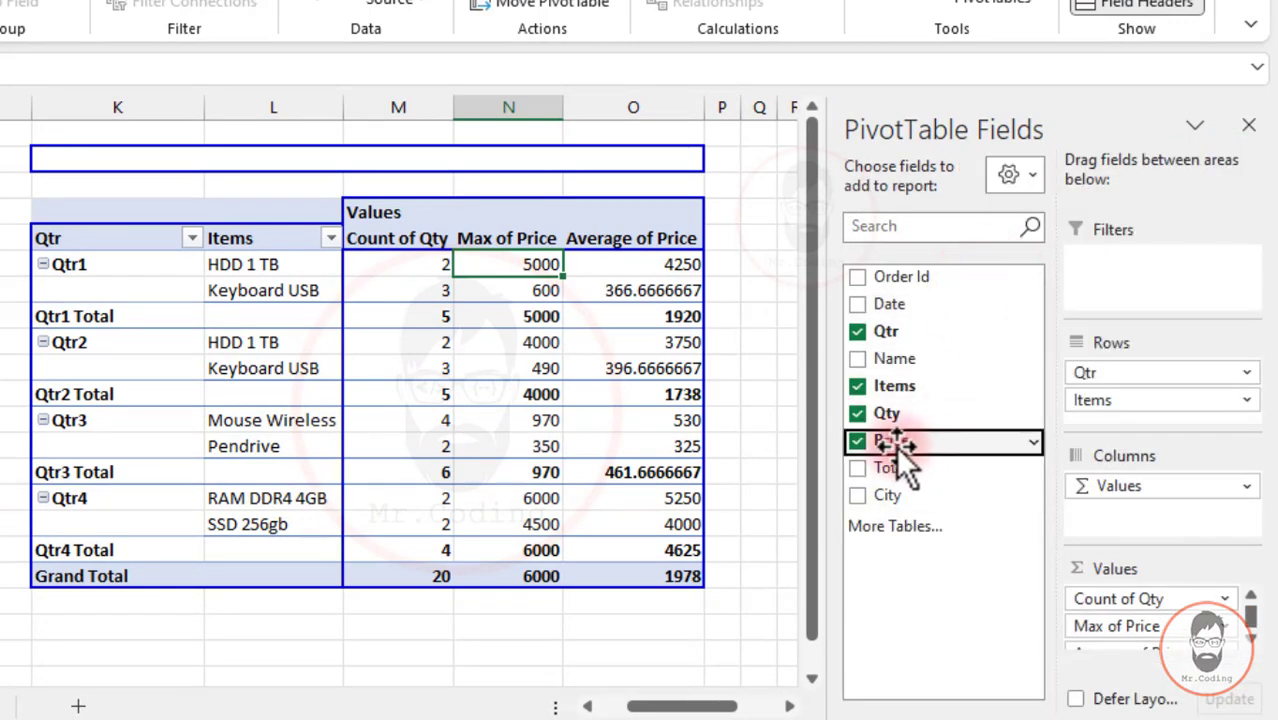
drag(890, 440, 1110, 640)
drag(660, 706, 714, 708)
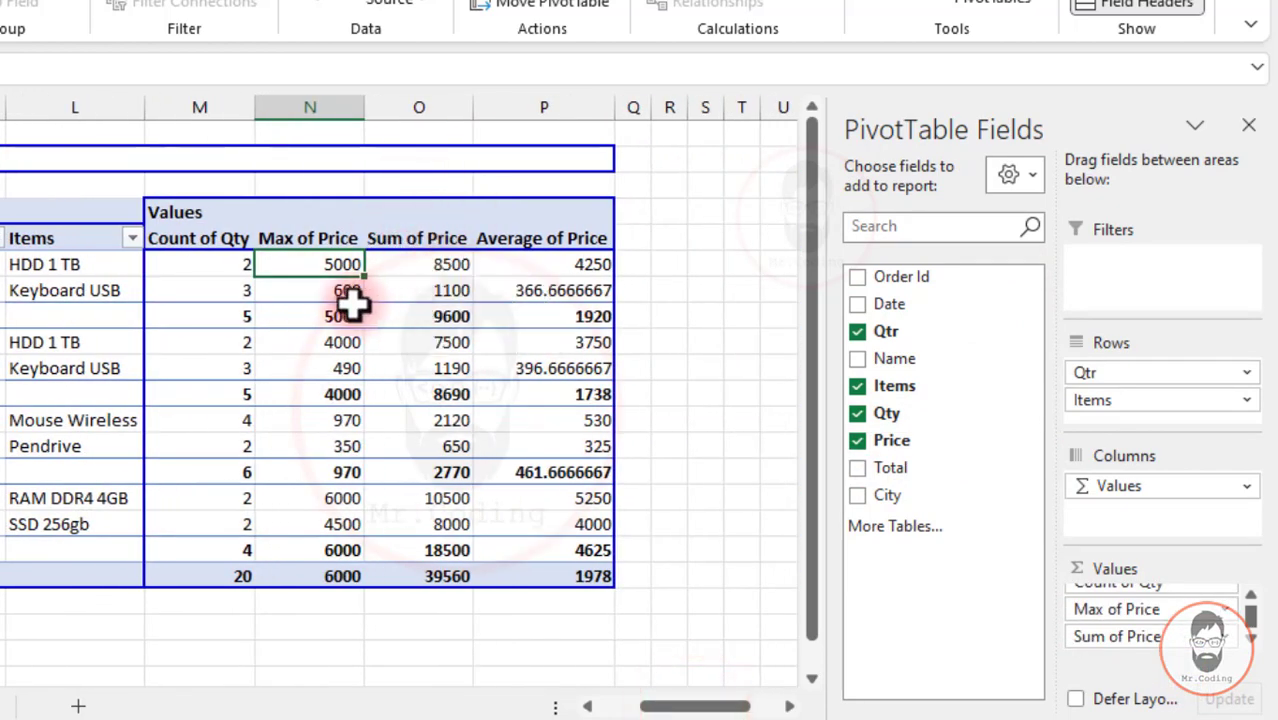
Summarize the Sum of Price value field by Min
click(415, 267)
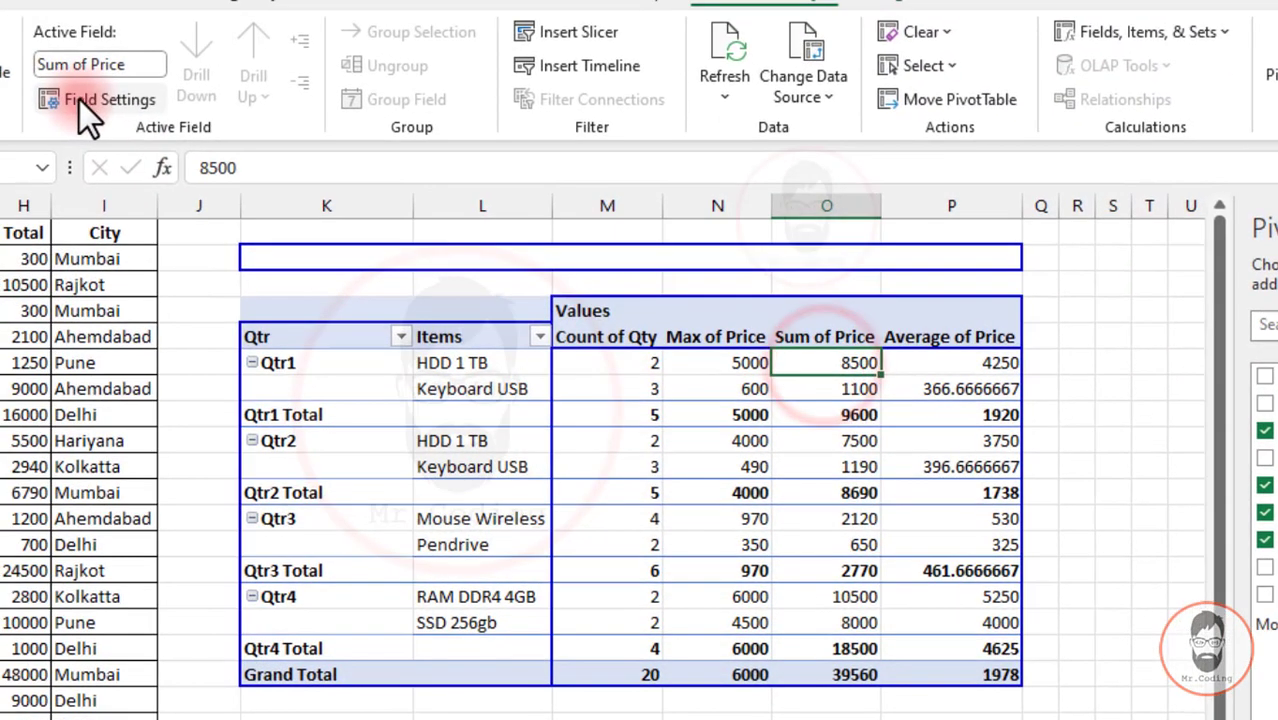
click(83, 100)
click(363, 428)
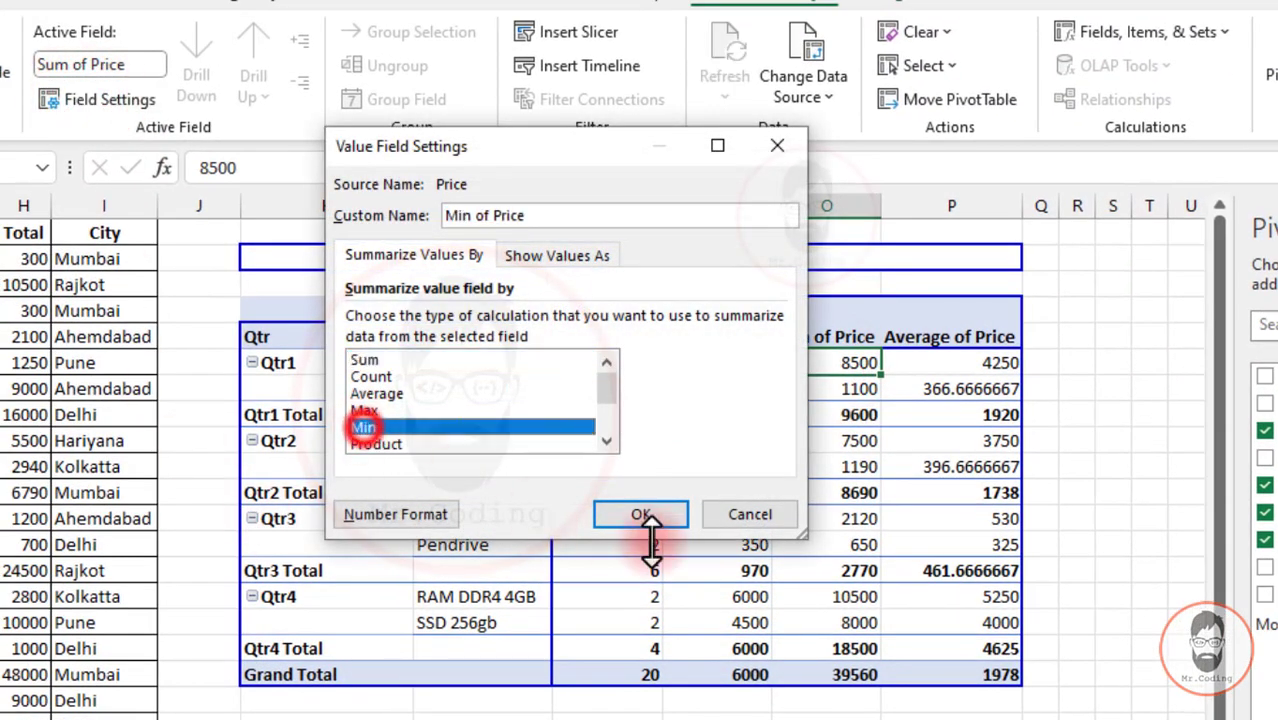
click(650, 514)
Compare the maximum, minimum and average prices of HDD 1 TB in Qtr1 and Qtr2
click(715, 364)
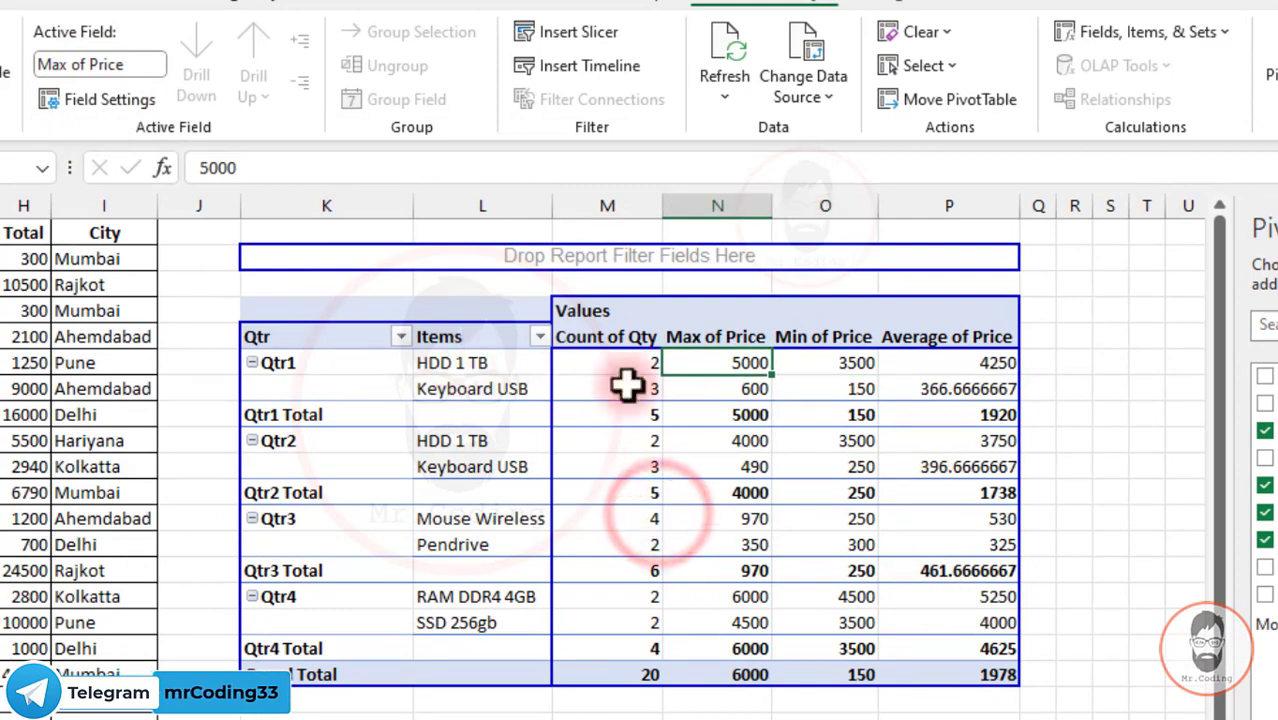
click(495, 368)
click(320, 372)
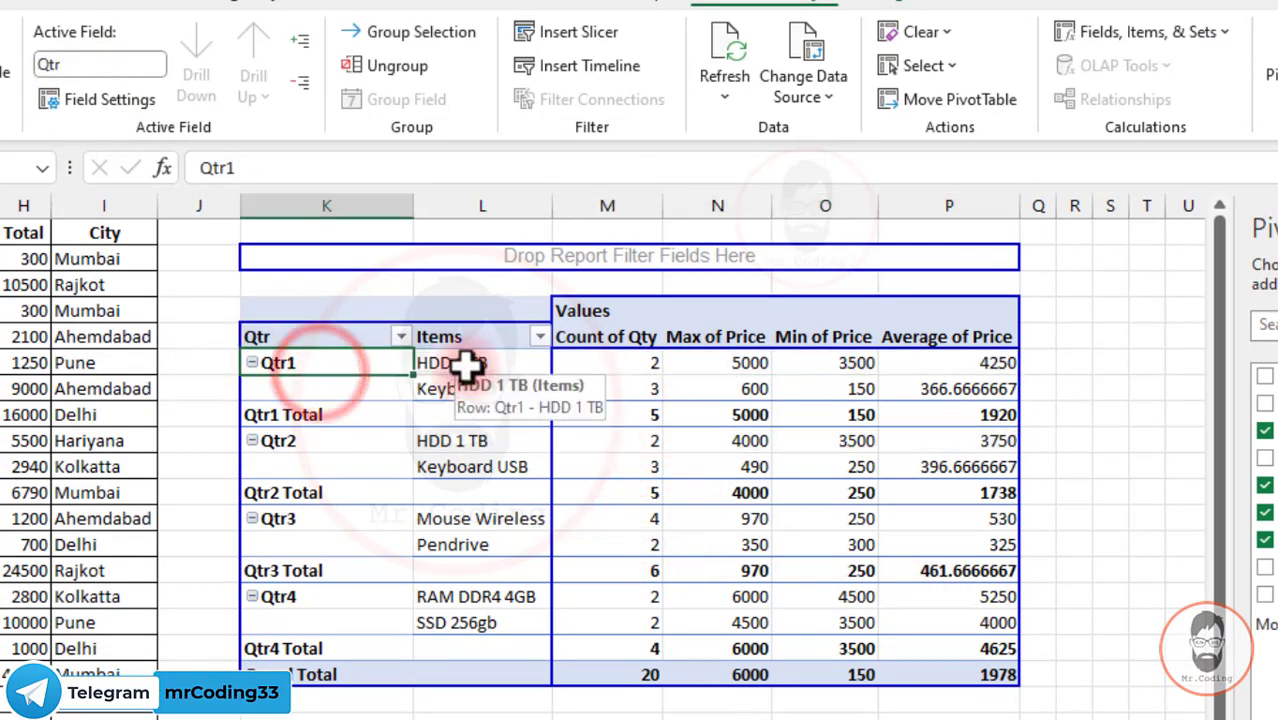
click(464, 366)
click(733, 366)
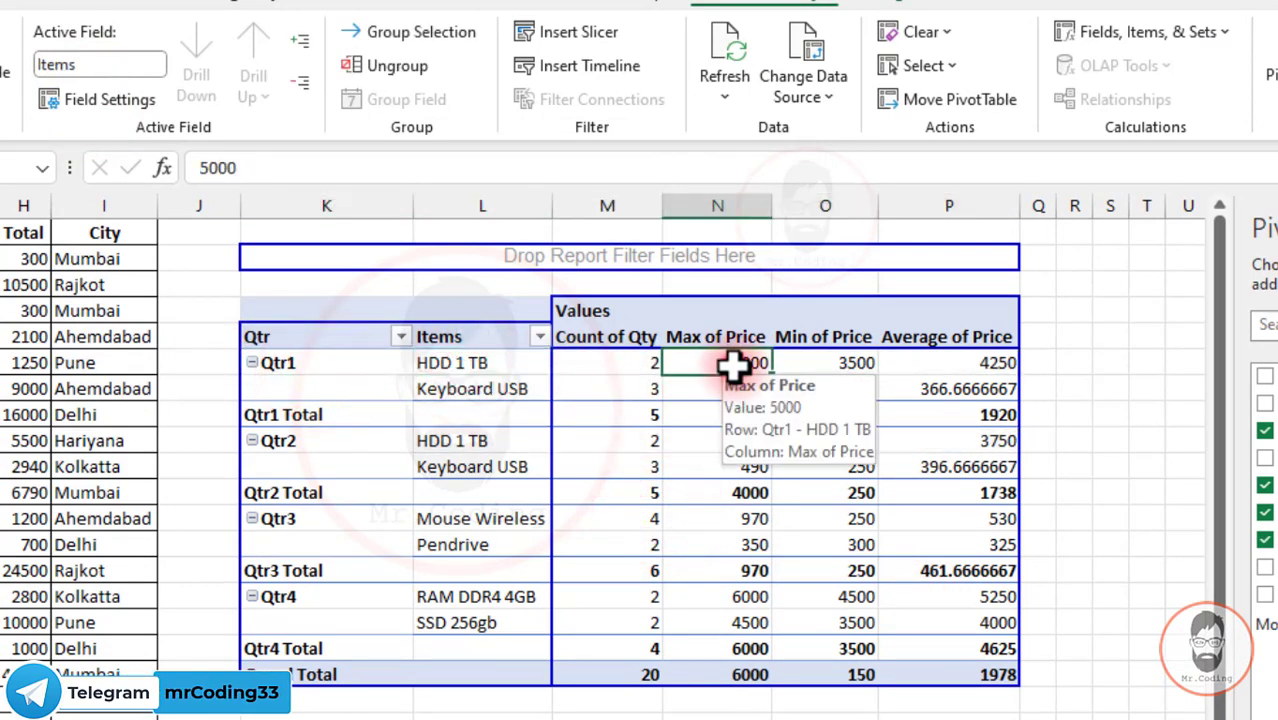
click(833, 366)
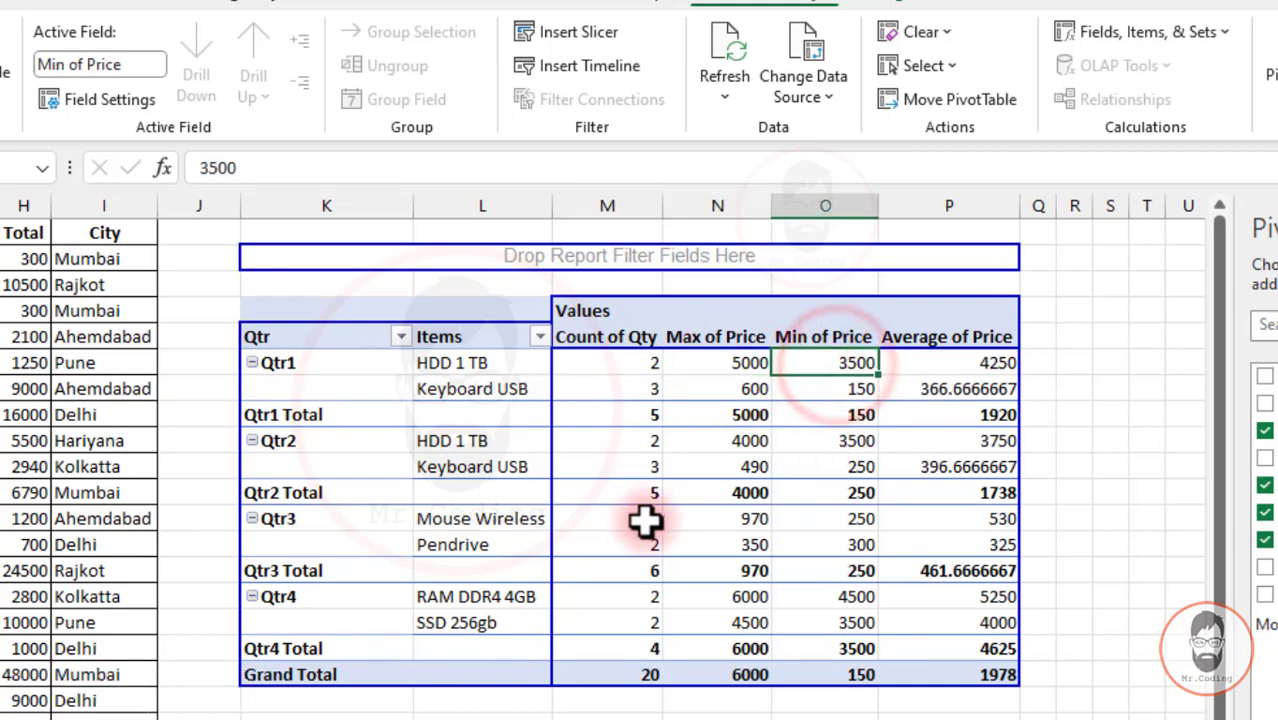
click(455, 443)
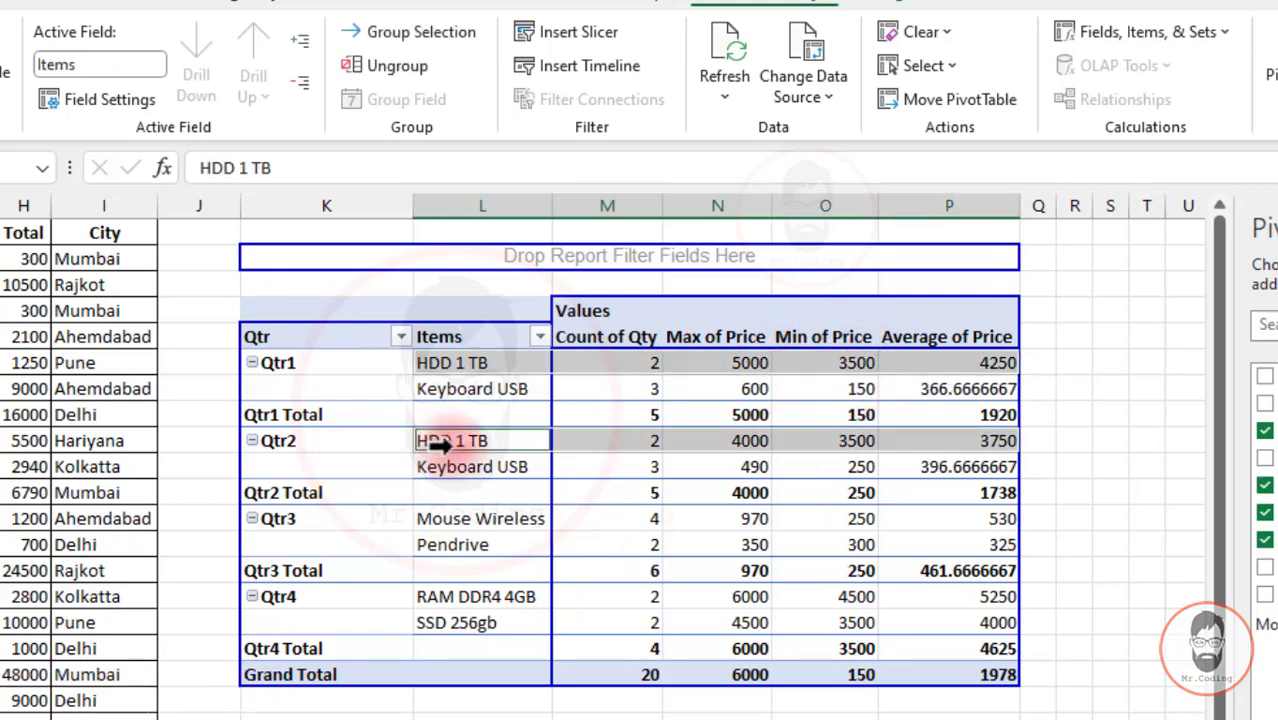
click(726, 443)
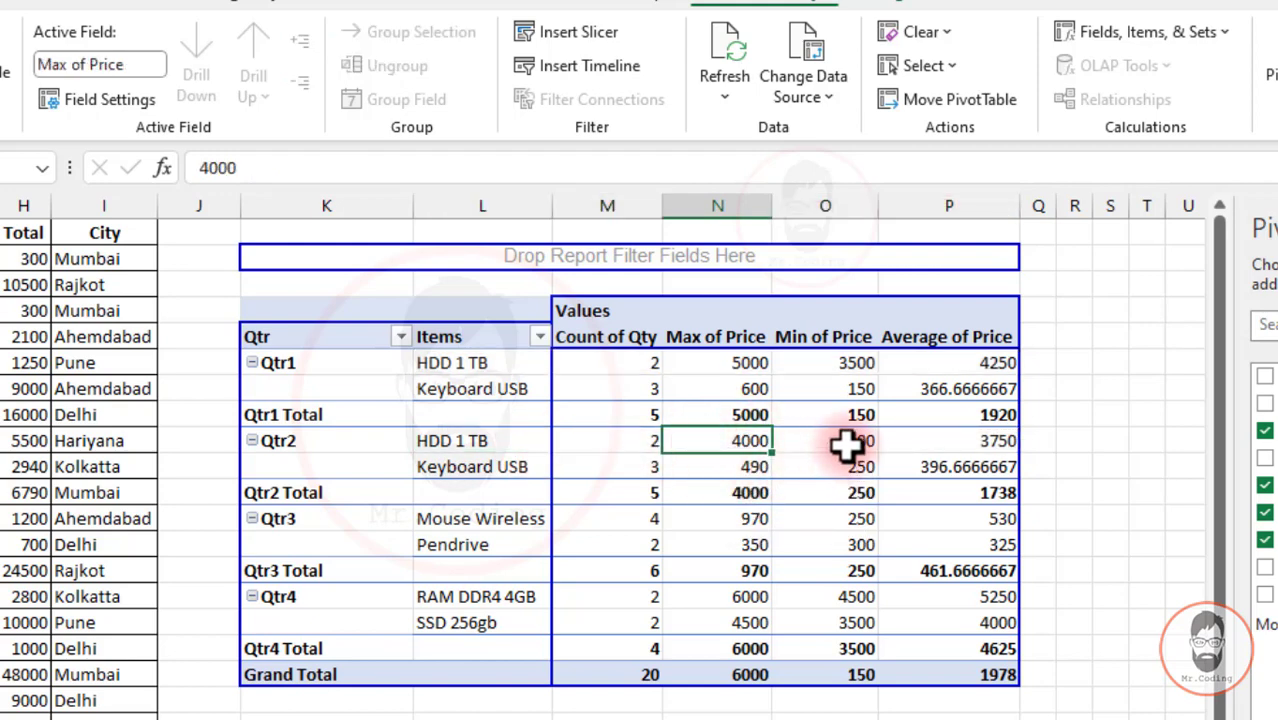
drag(970, 364, 984, 382)
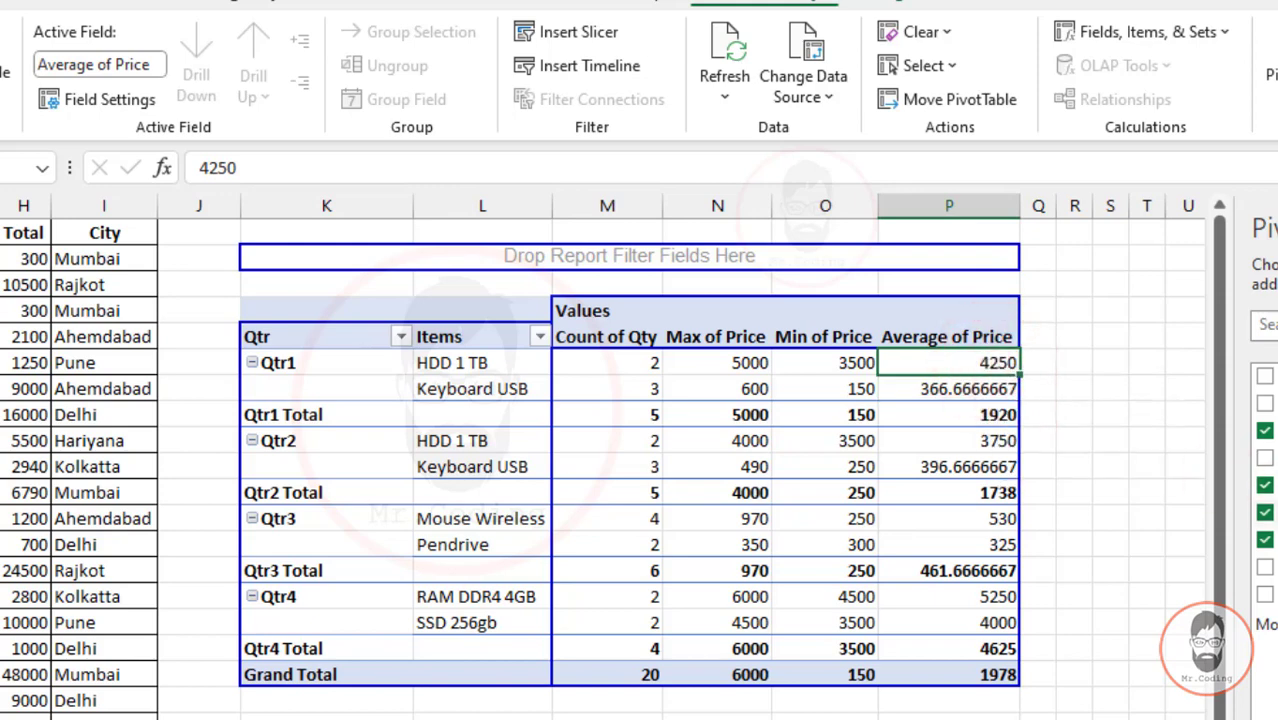
Summarize the Count of Qty value field by Product
click(625, 363)
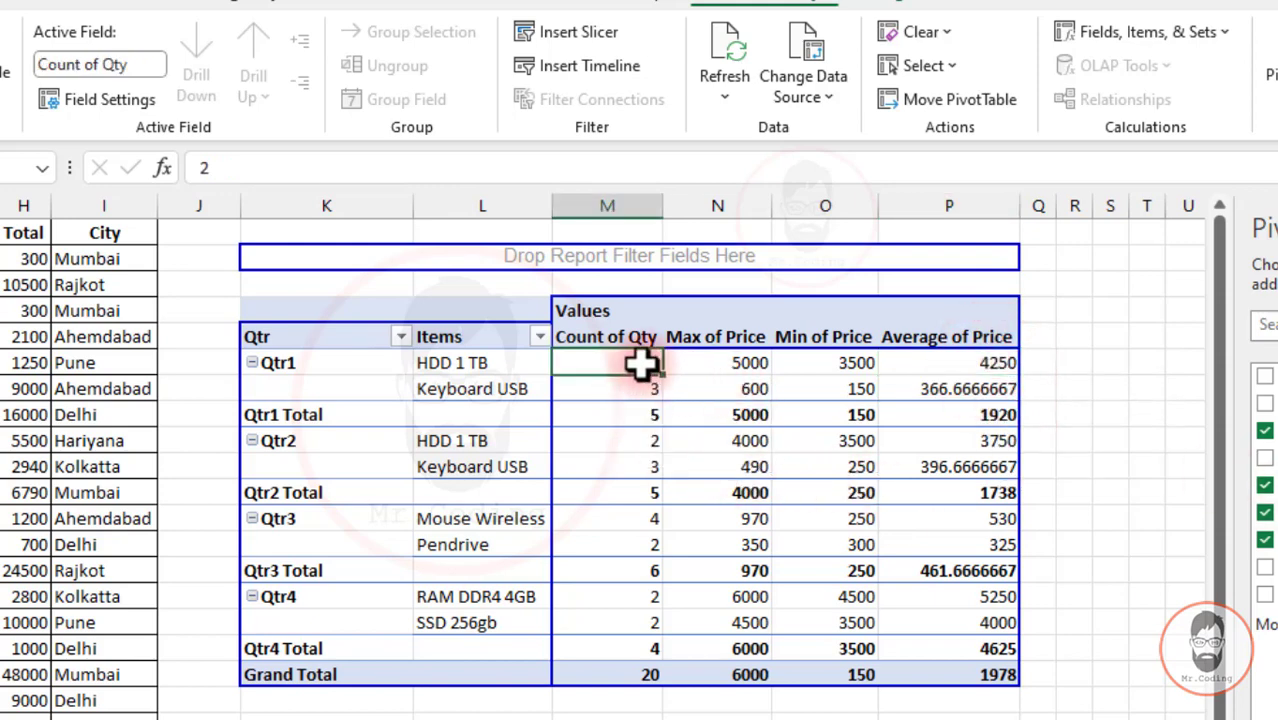
click(113, 103)
click(389, 443)
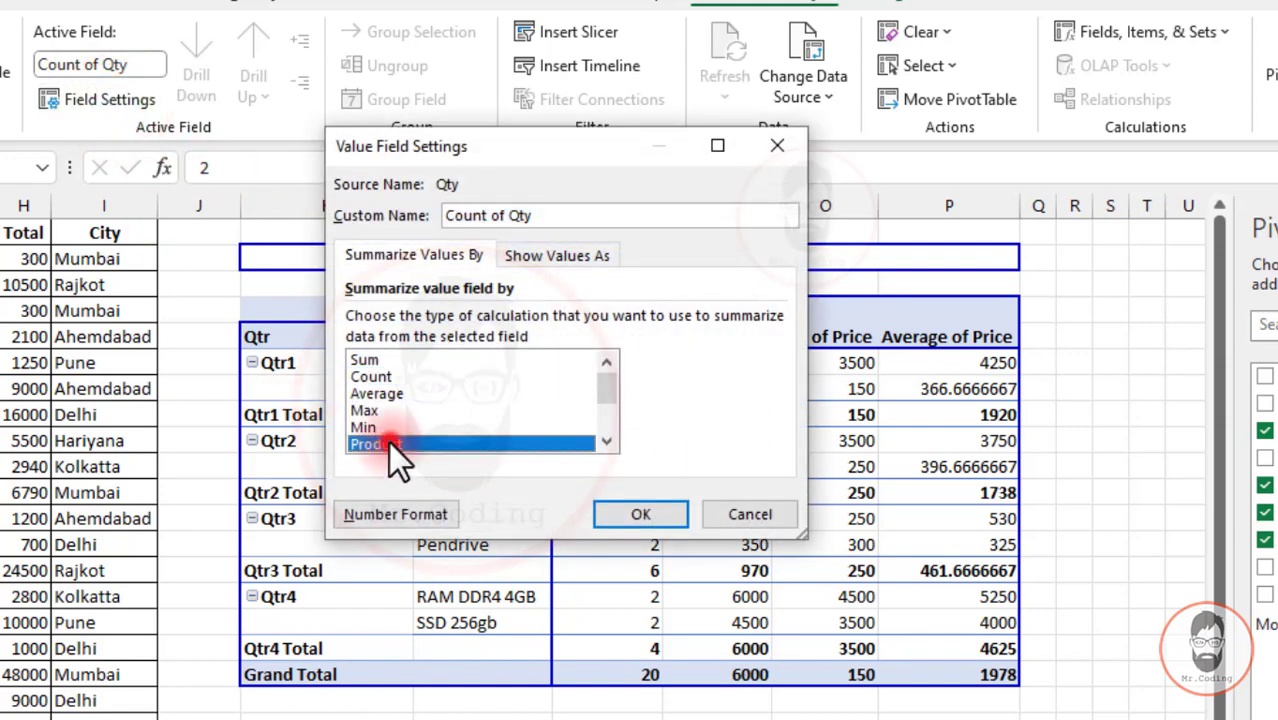
click(603, 443)
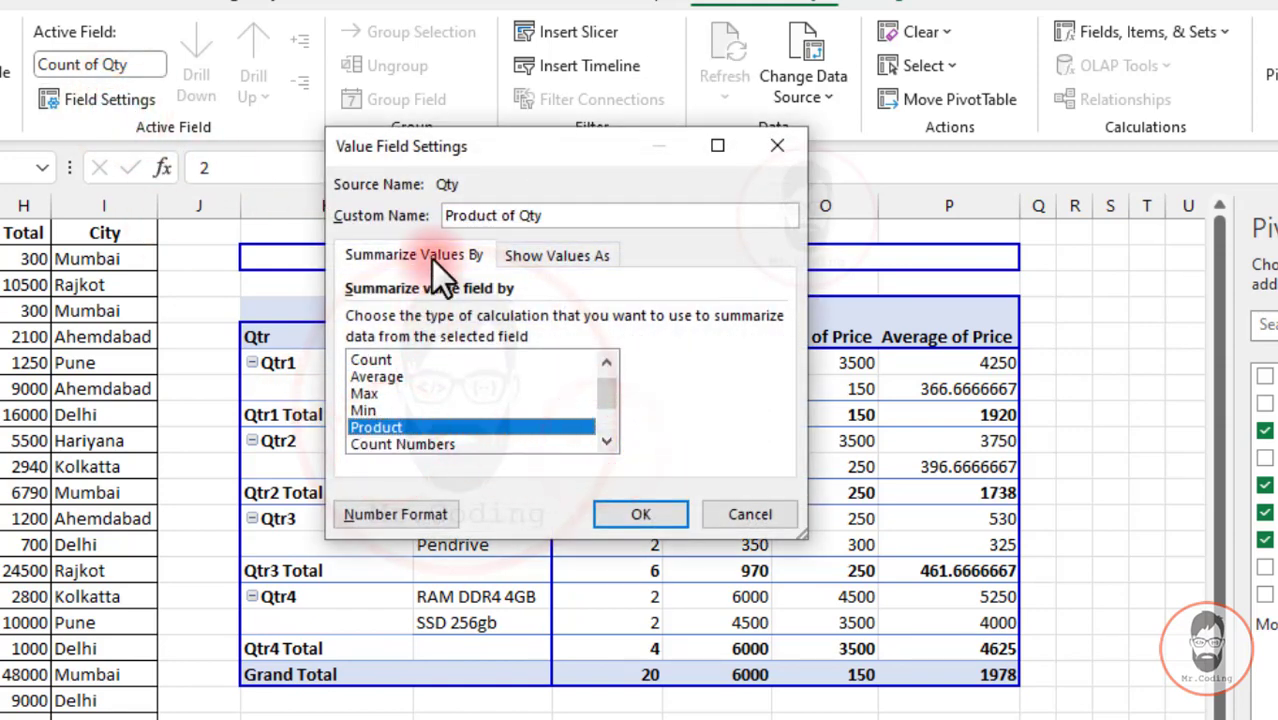
click(628, 515)
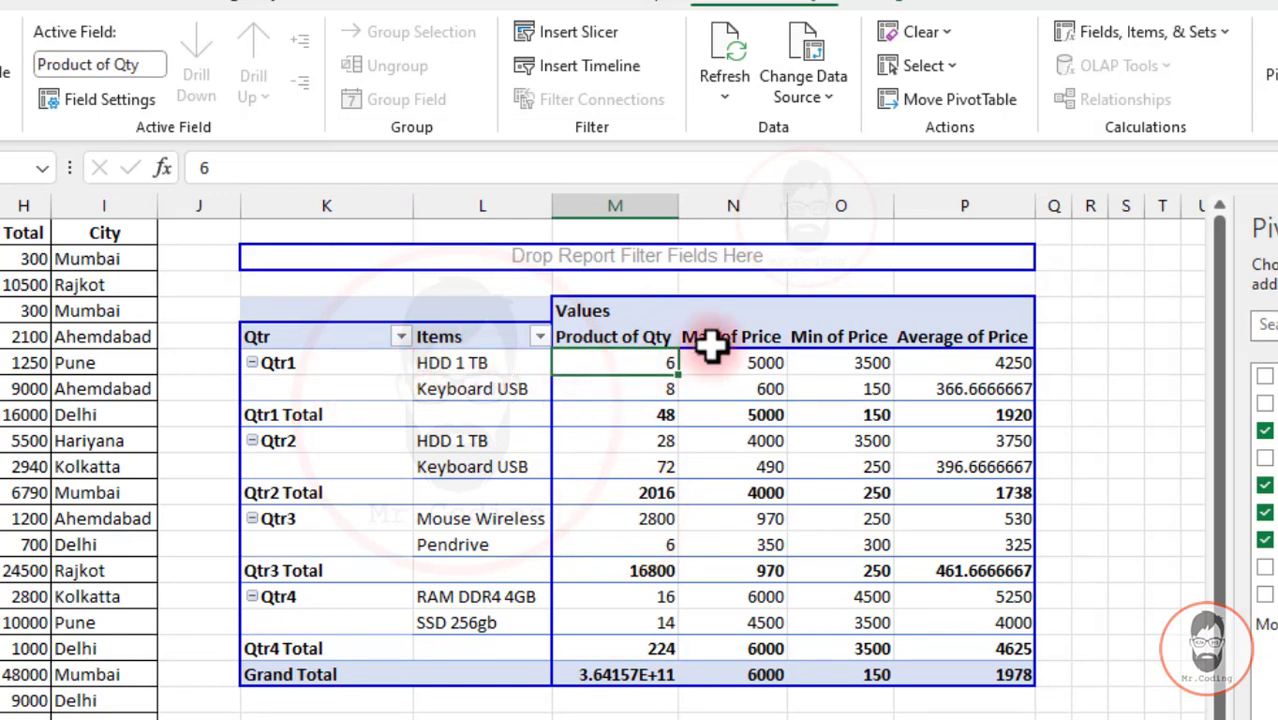
Show the source records behind the Qtr1 HDD 1 TB product value and check their Qty entries
double_click(650, 364)
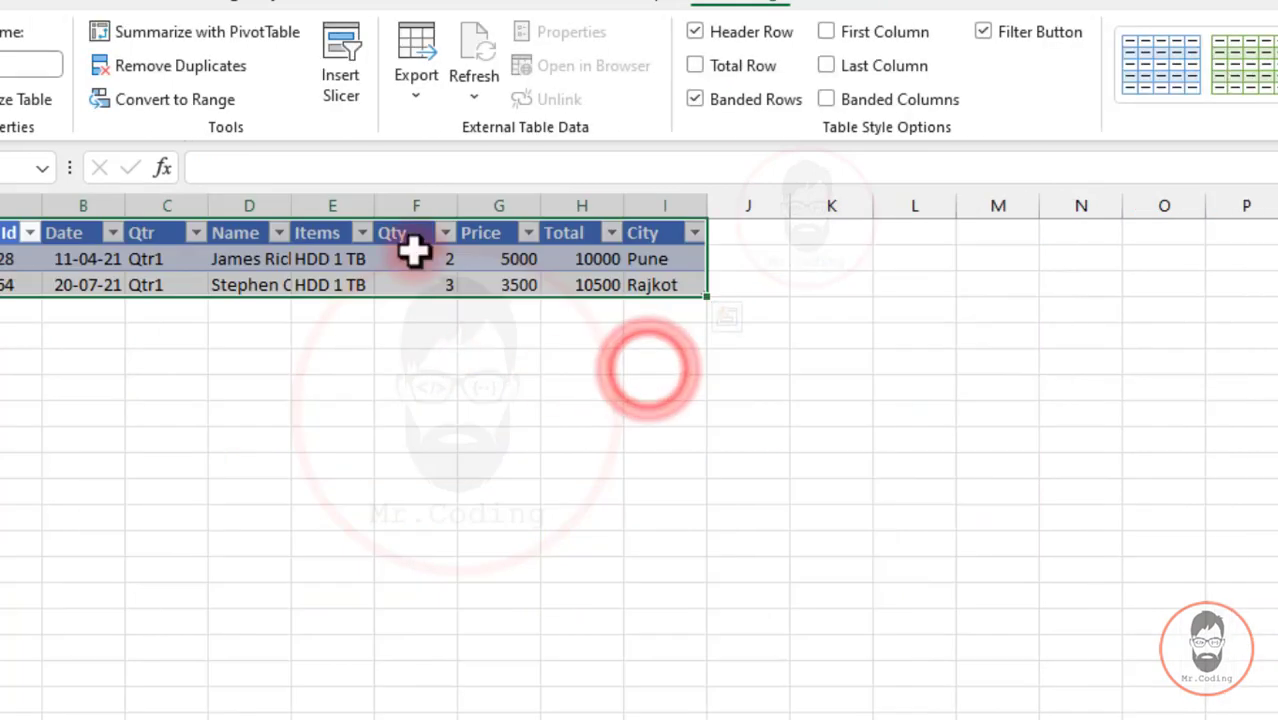
click(422, 288)
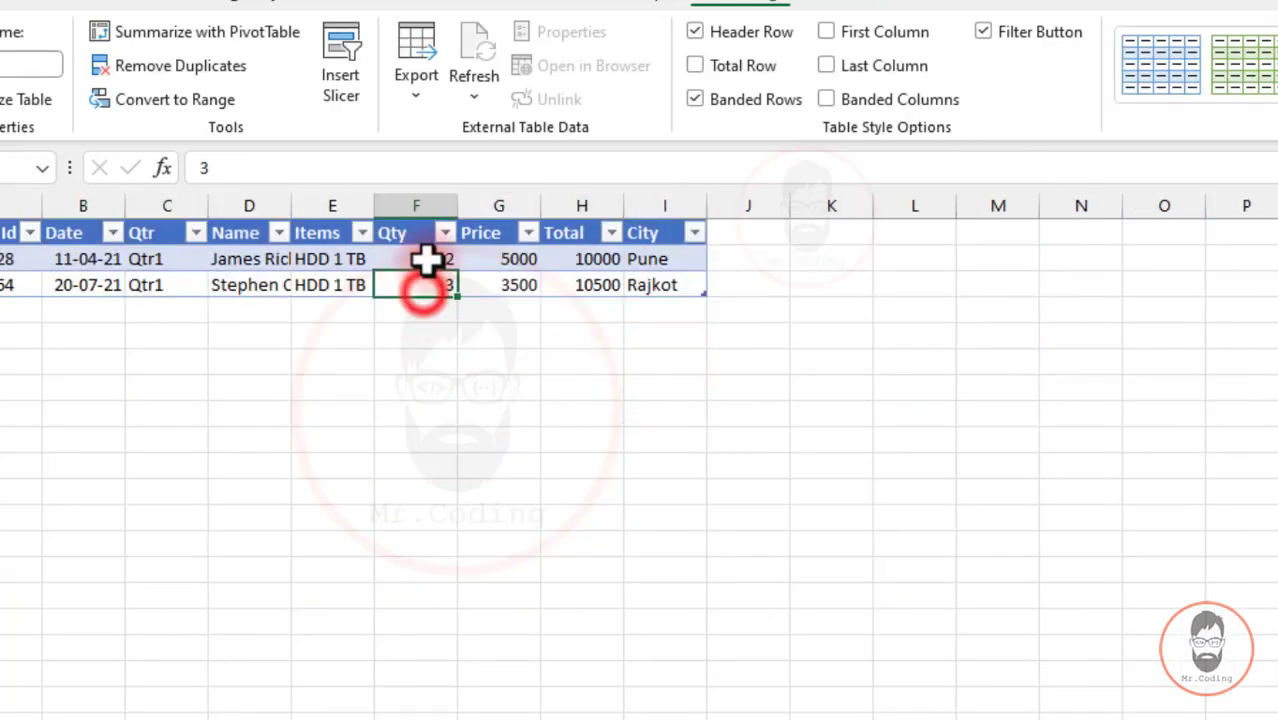
drag(427, 268, 432, 290)
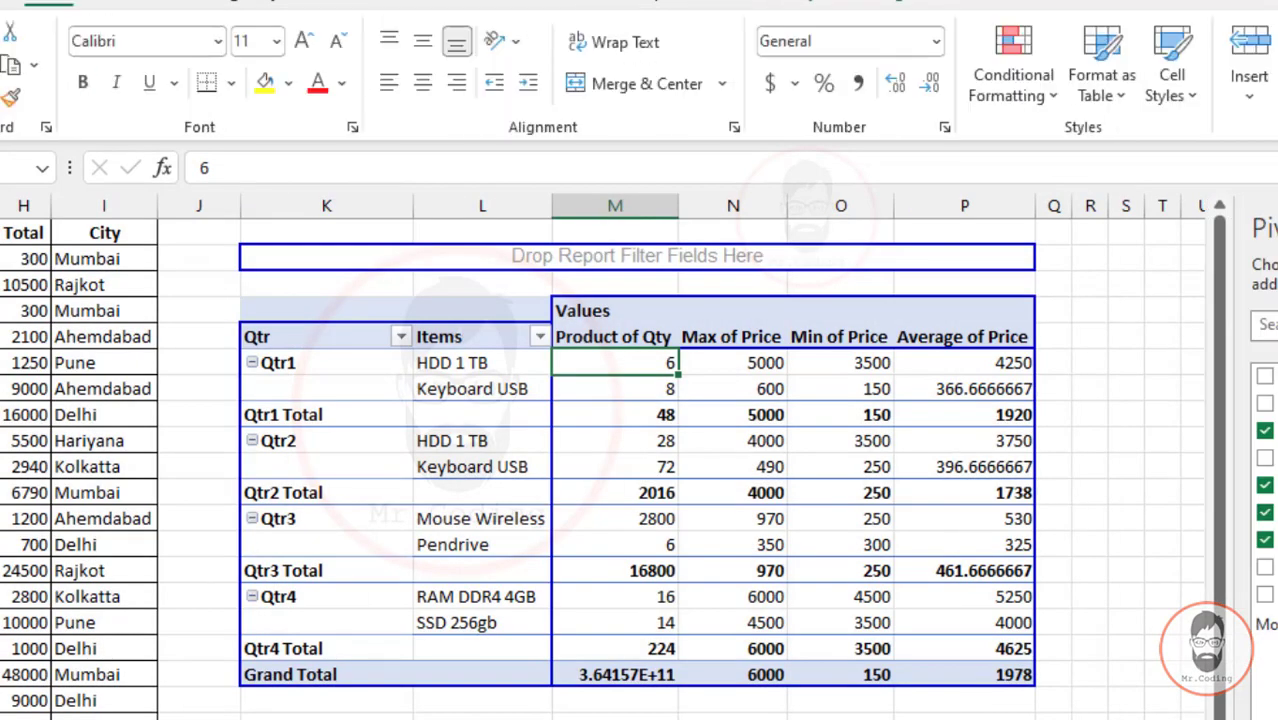
Review the available summary functions for the Product of Qty value field, keeping Product
click(608, 352)
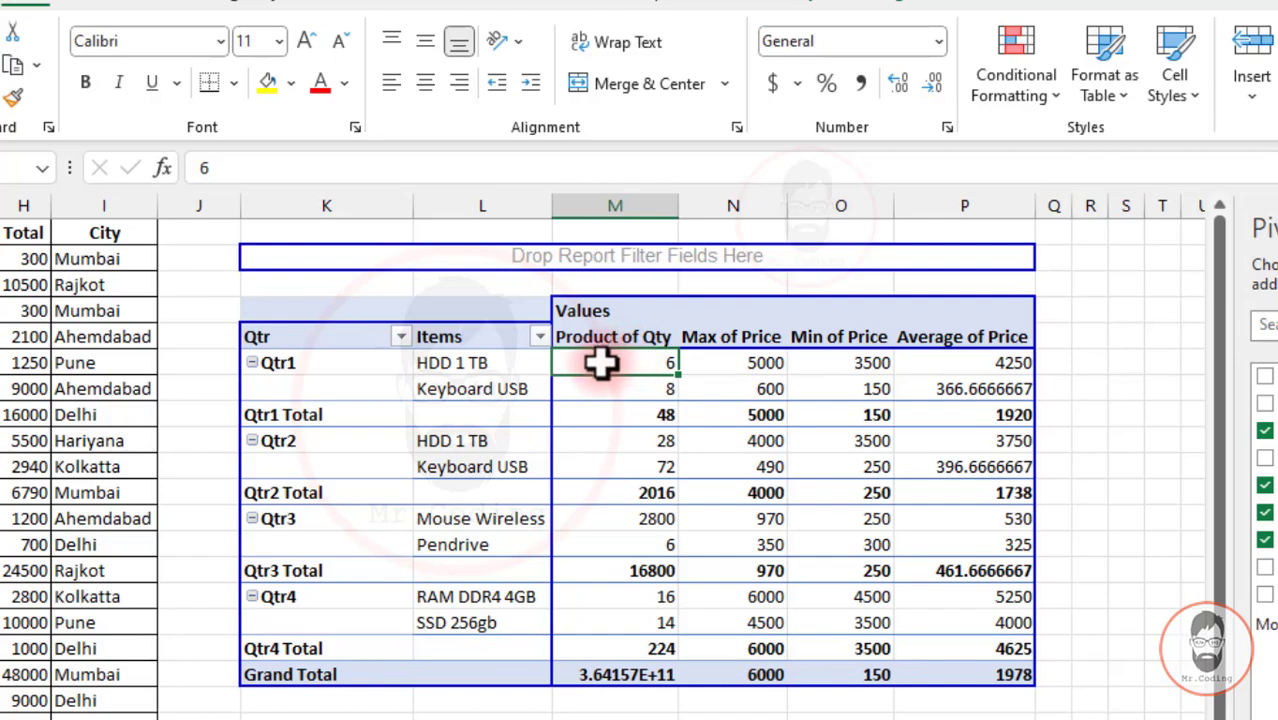
mouse_move(601, 366)
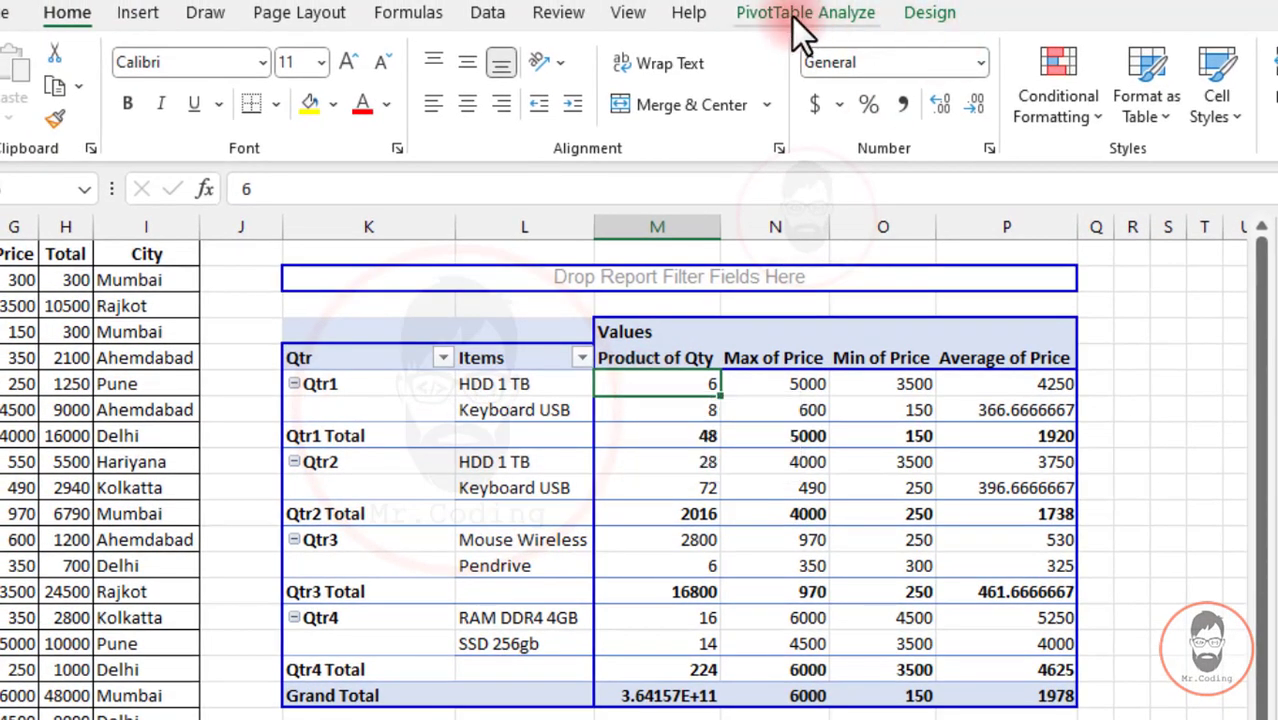
click(792, 17)
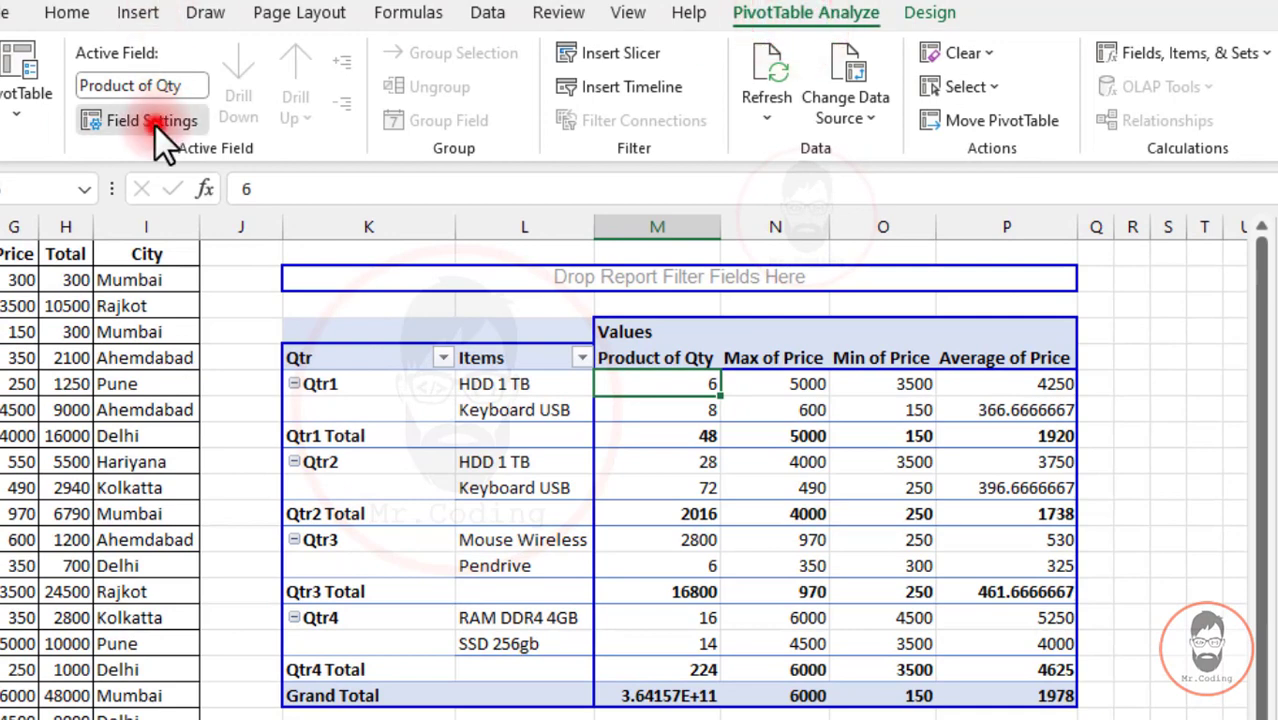
click(153, 124)
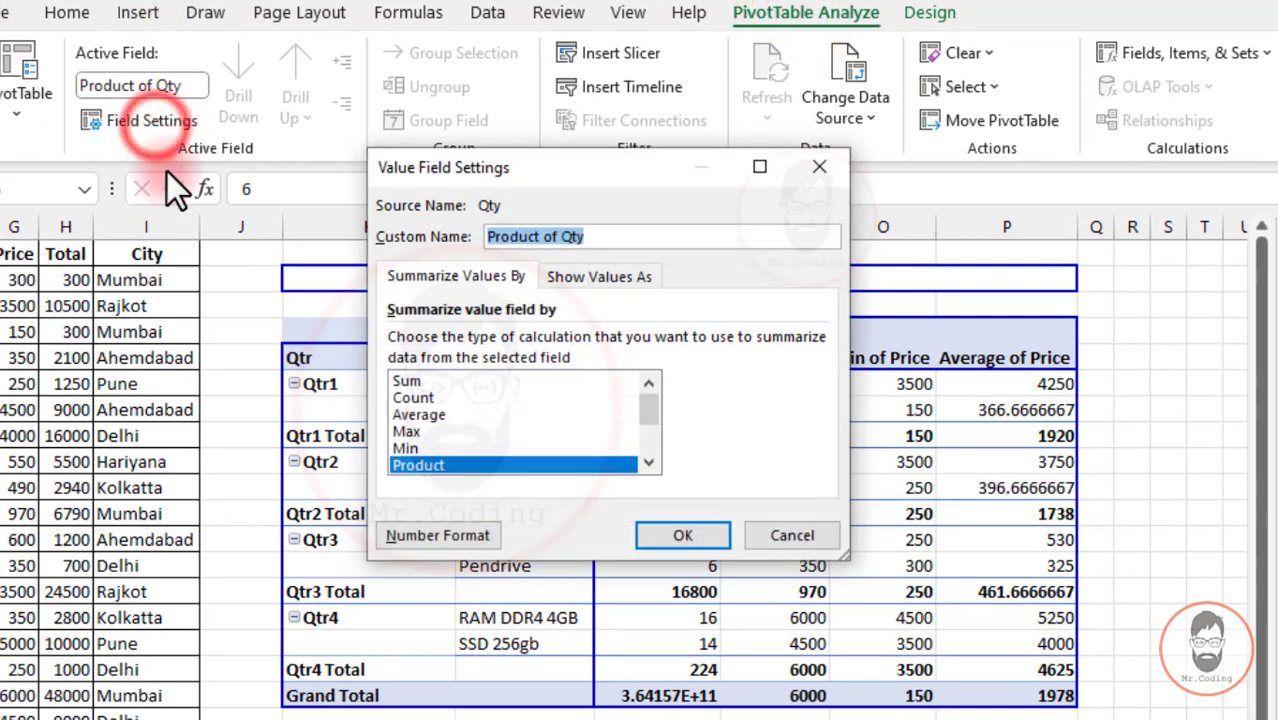
click(686, 536)
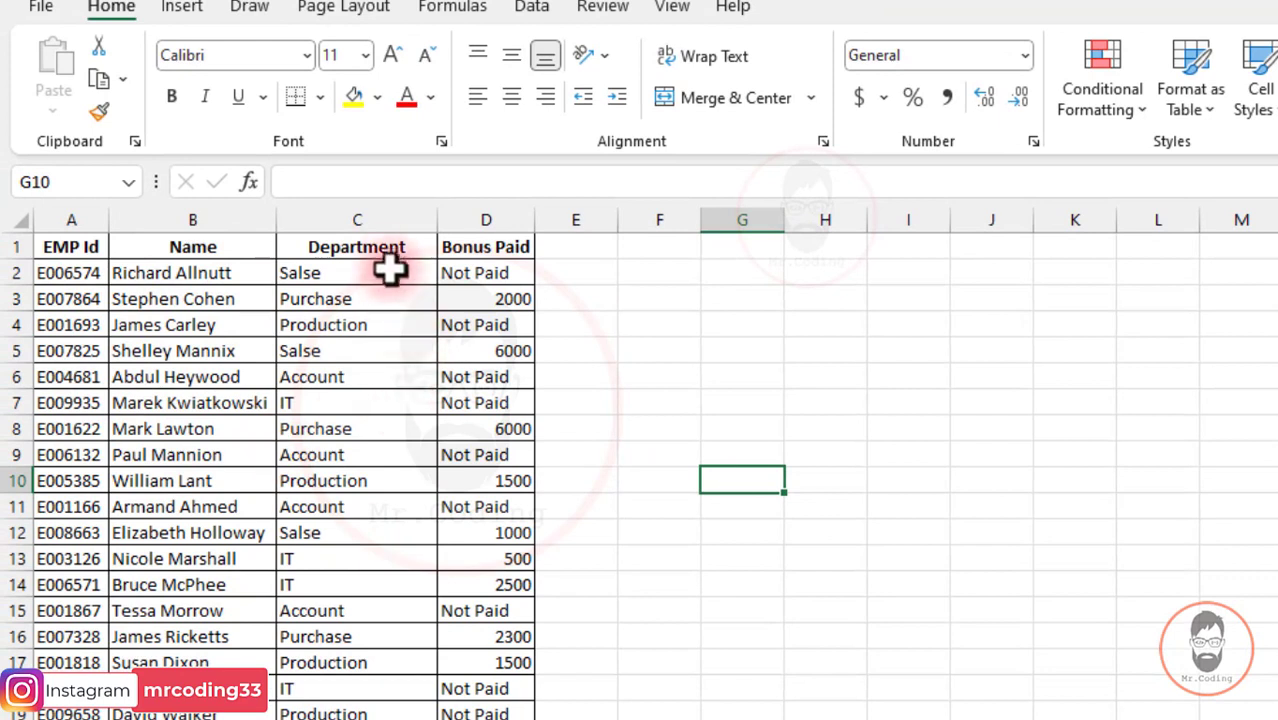
Examine the Department and Bonus Paid columns of the employee data on the Count Number sheet
drag(390, 268, 354, 586)
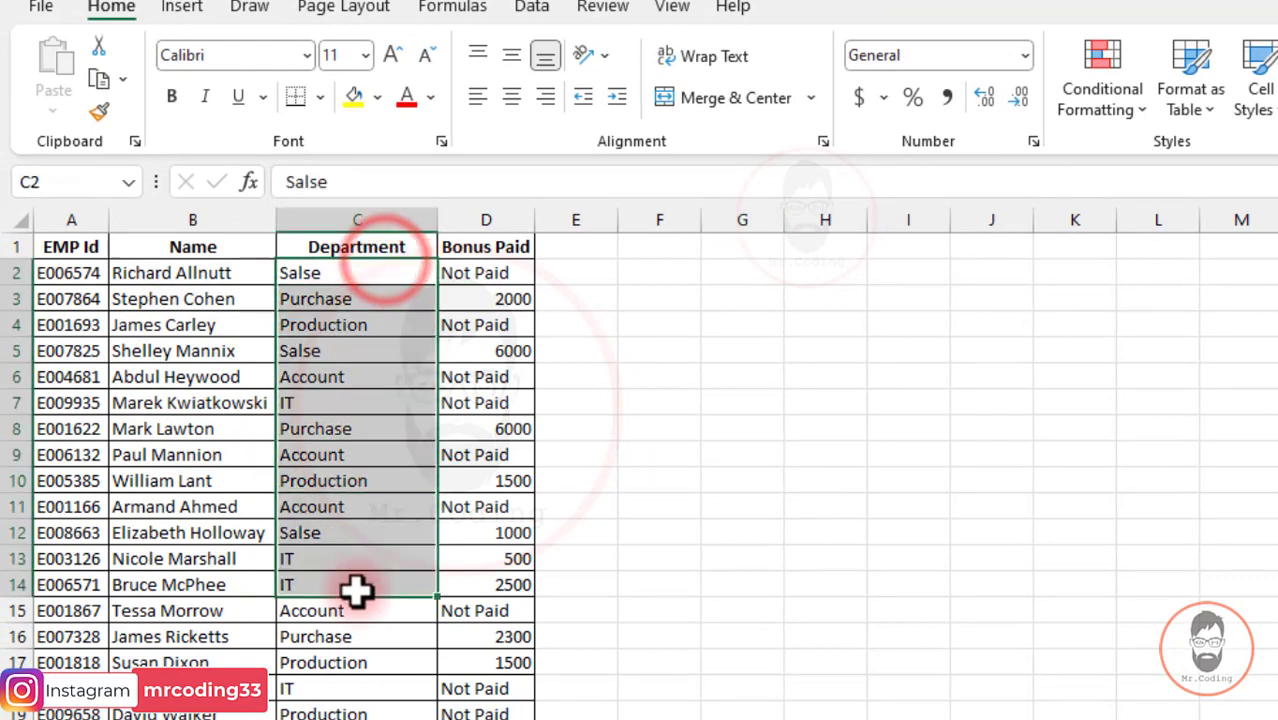
click(476, 295)
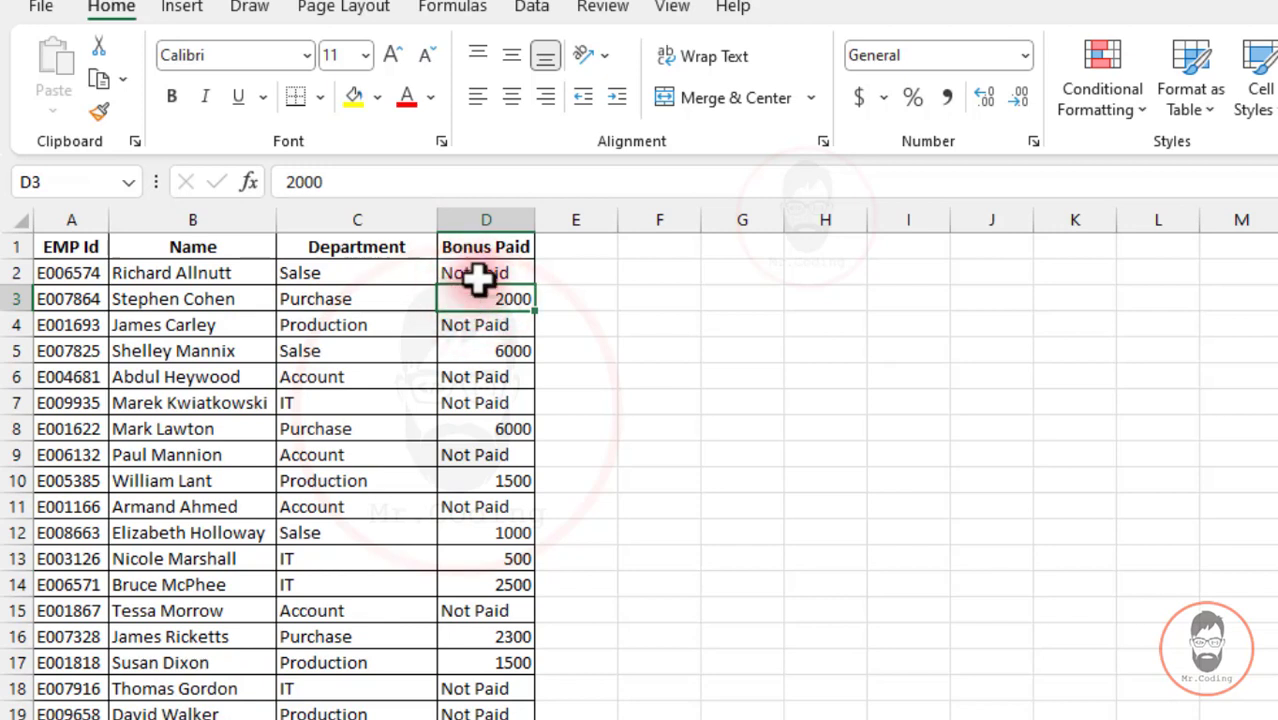
click(486, 267)
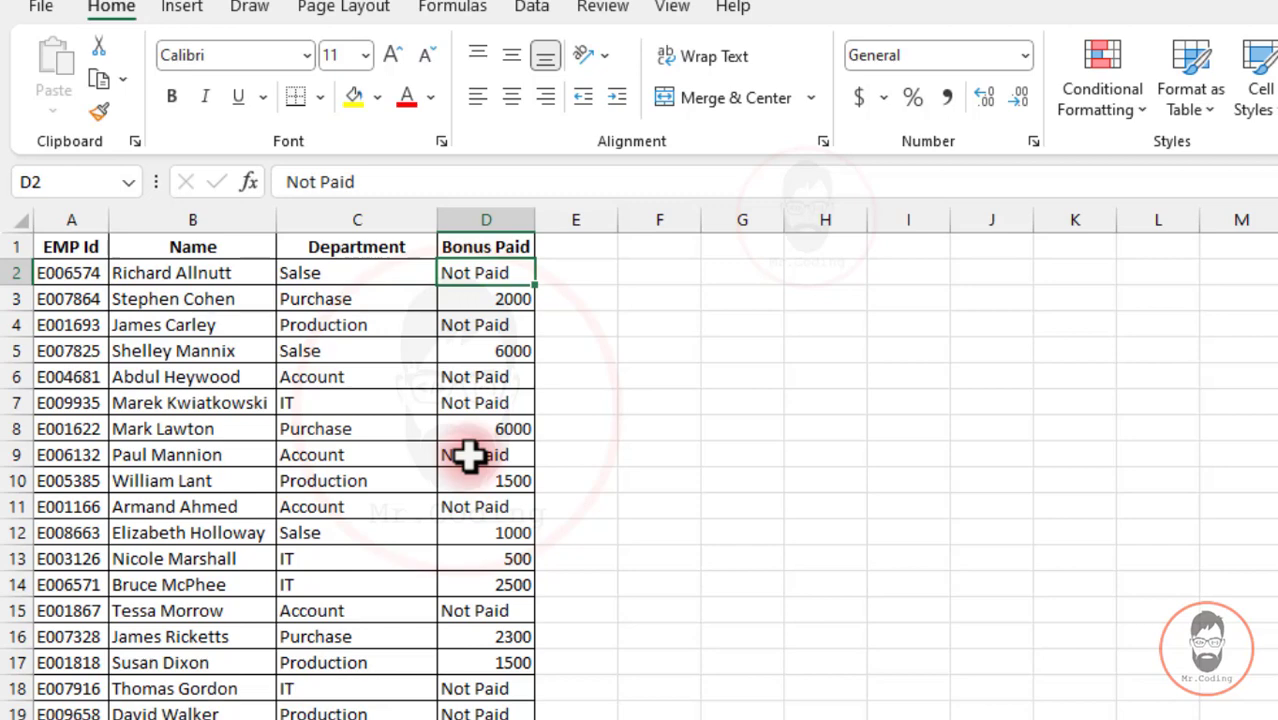
Insert a PivotTable from the employee data A1:D21 into the existing Count Number worksheet at cell F4
click(320, 482)
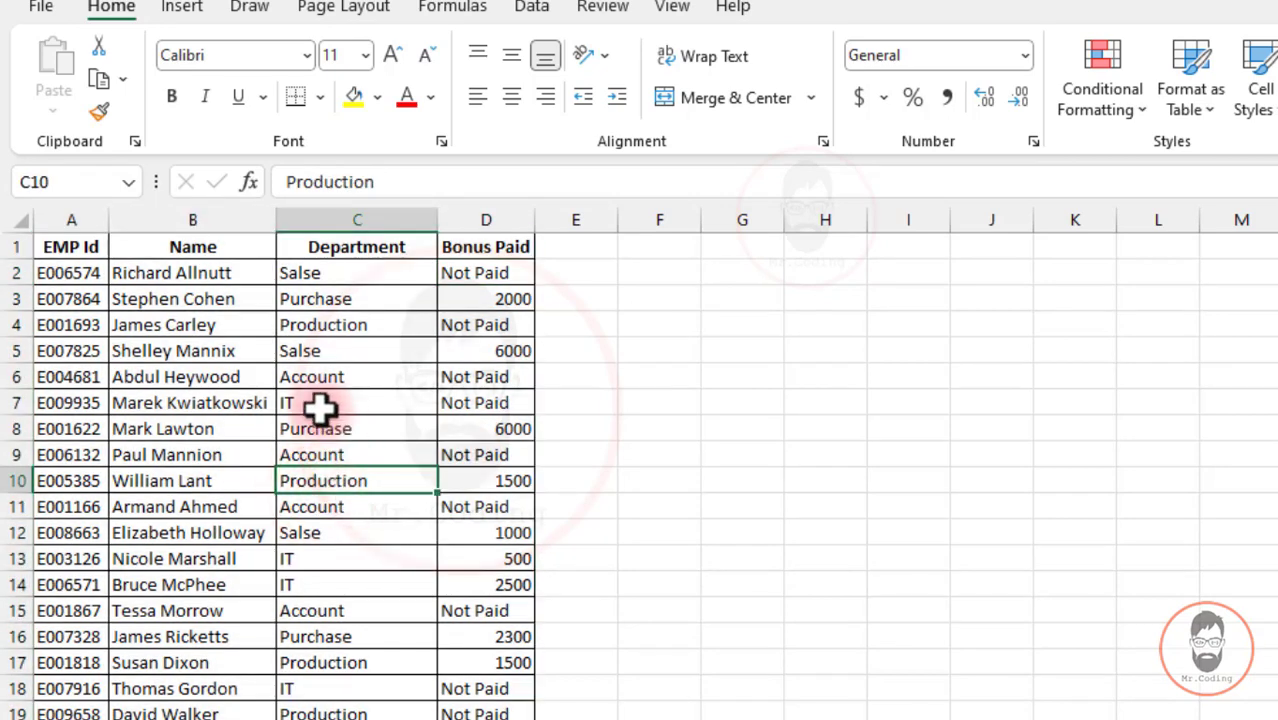
key(ctrl+a)
click(182, 8)
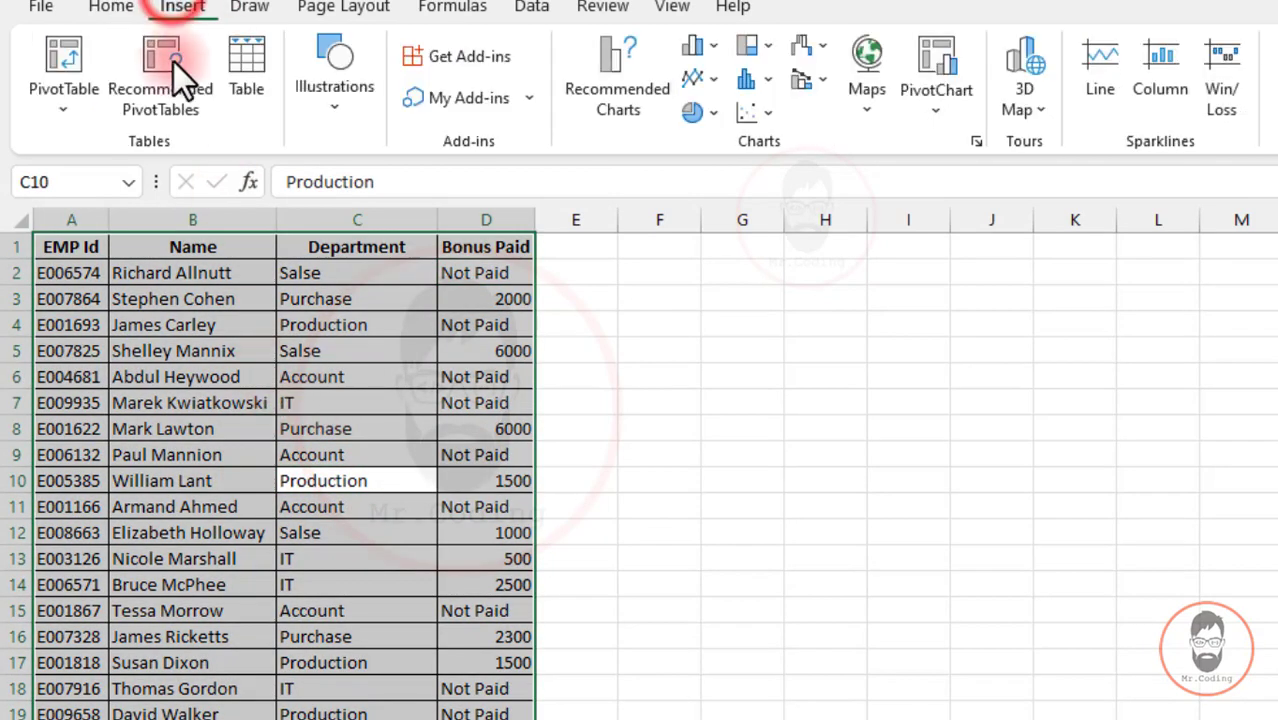
click(62, 60)
drag(561, 243, 282, 452)
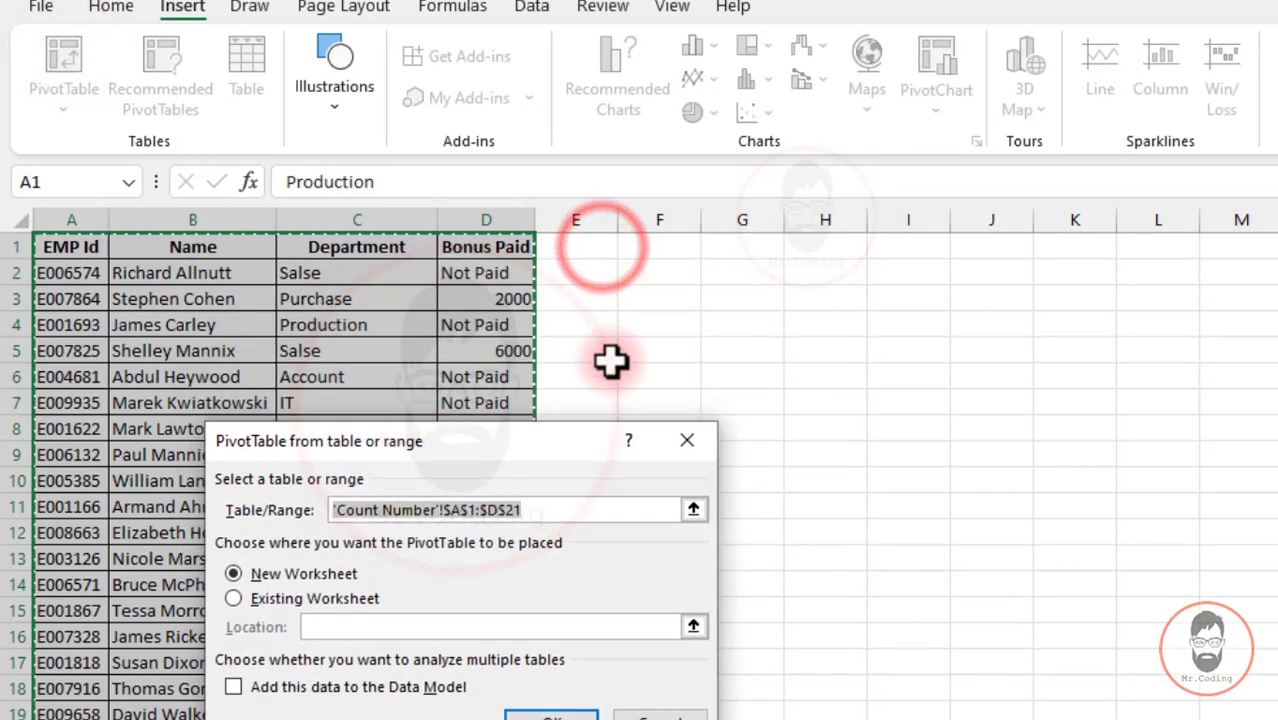
click(282, 597)
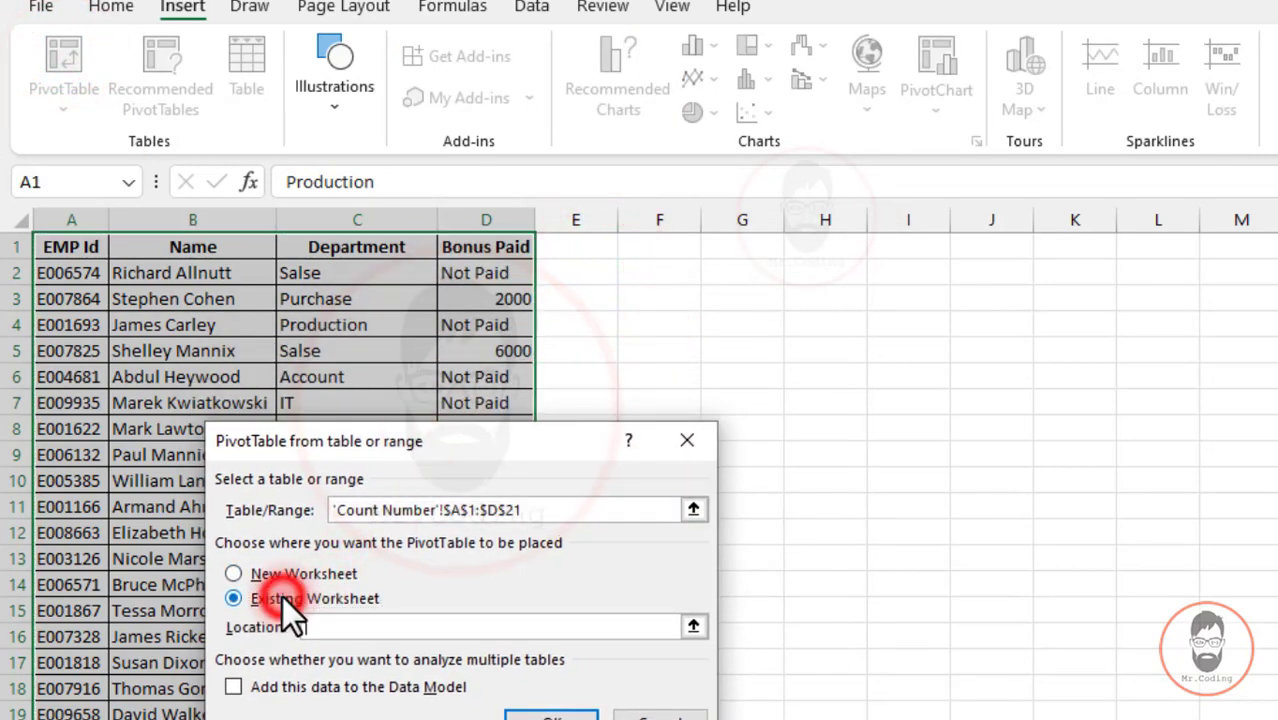
click(648, 324)
click(556, 714)
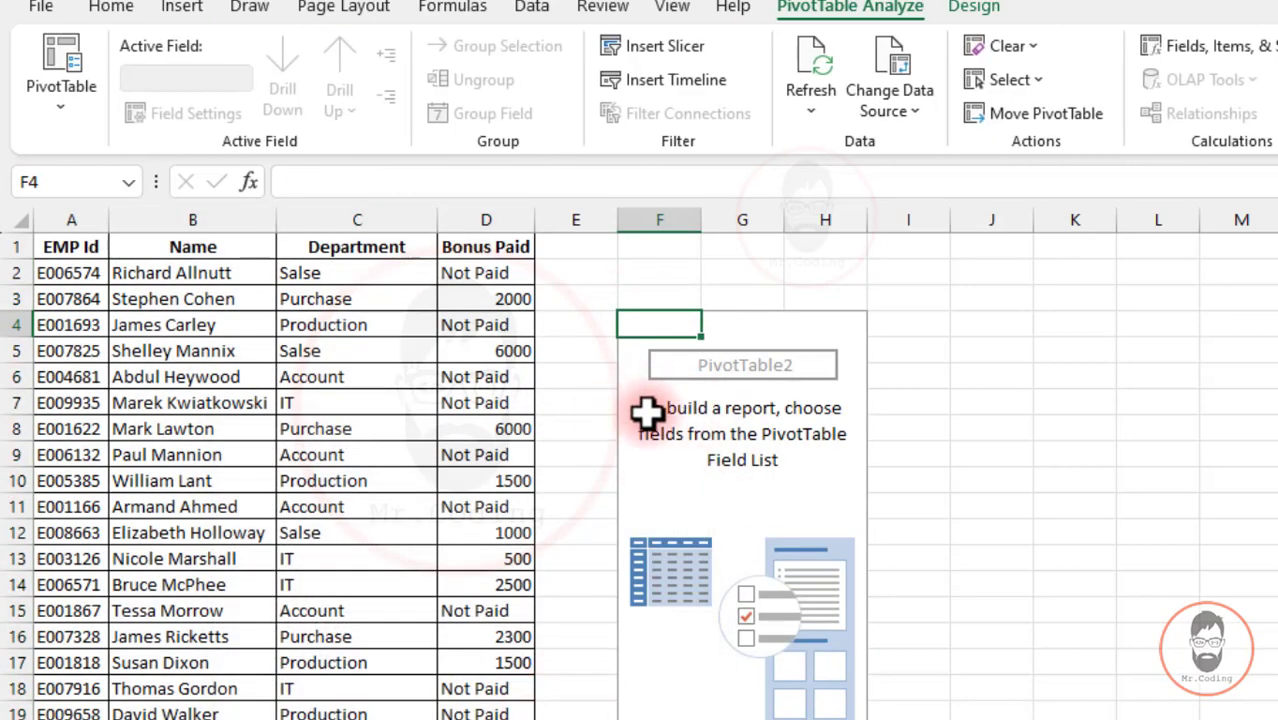
Enable the classic PivotTable layout in the display options of the new PivotTable
right_click(658, 326)
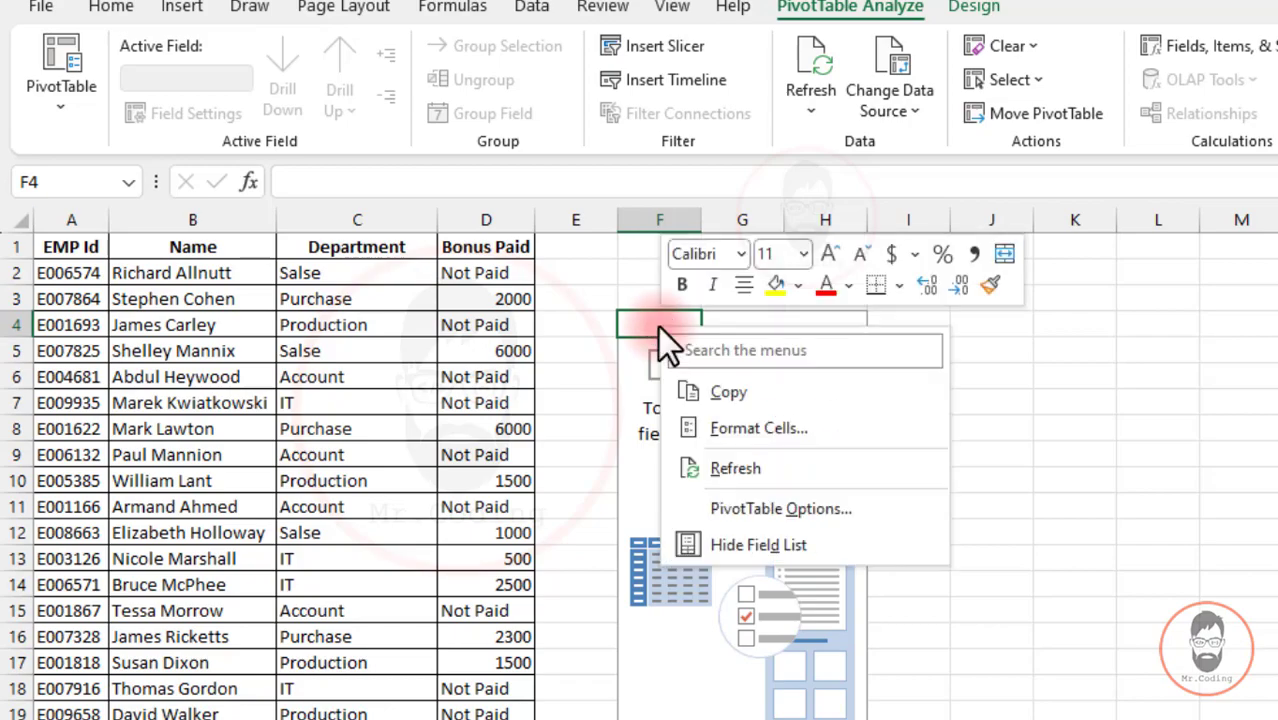
click(721, 507)
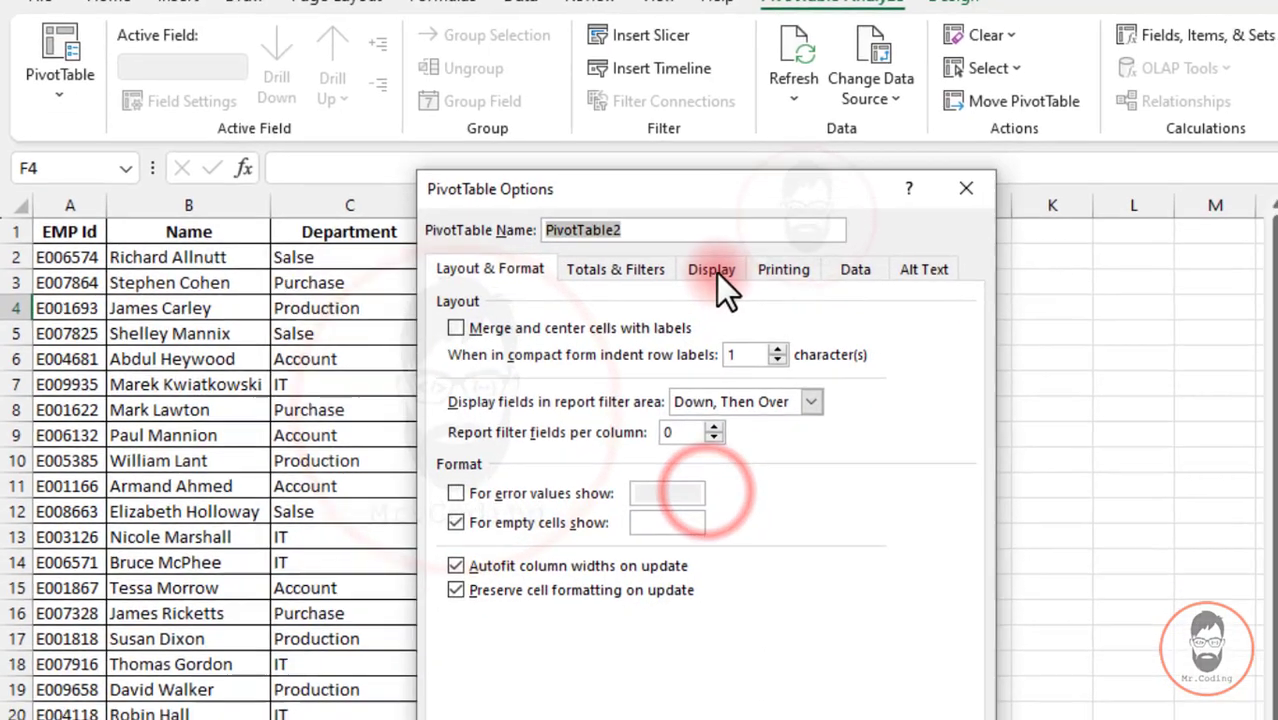
click(726, 288)
click(423, 388)
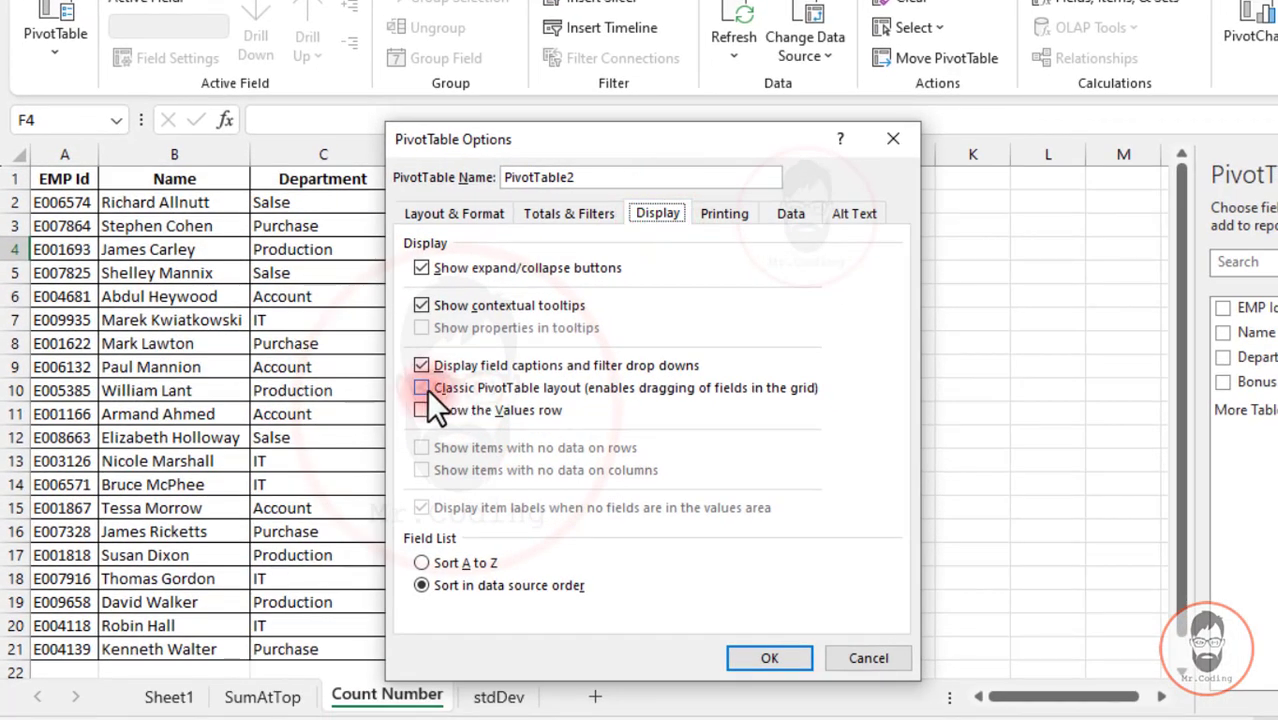
click(762, 660)
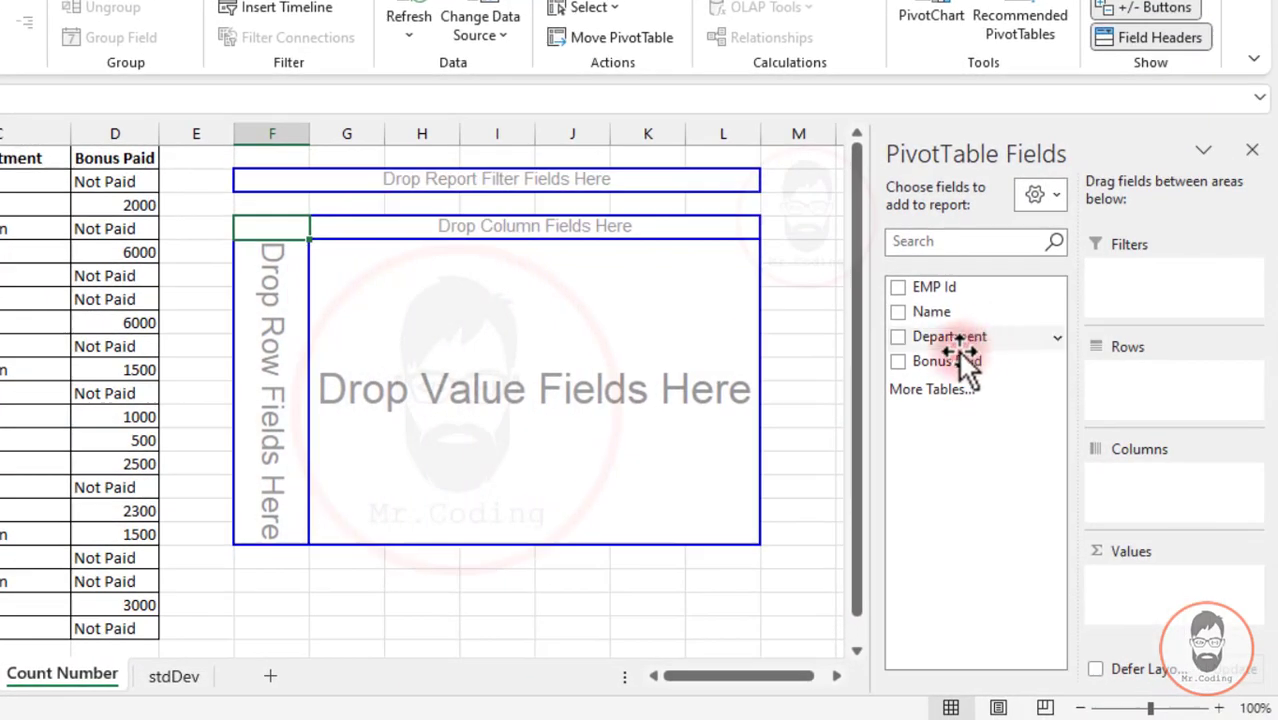
Add Department to the rows and Bonus Paid to the values of the PivotTable
drag(948, 340, 1130, 385)
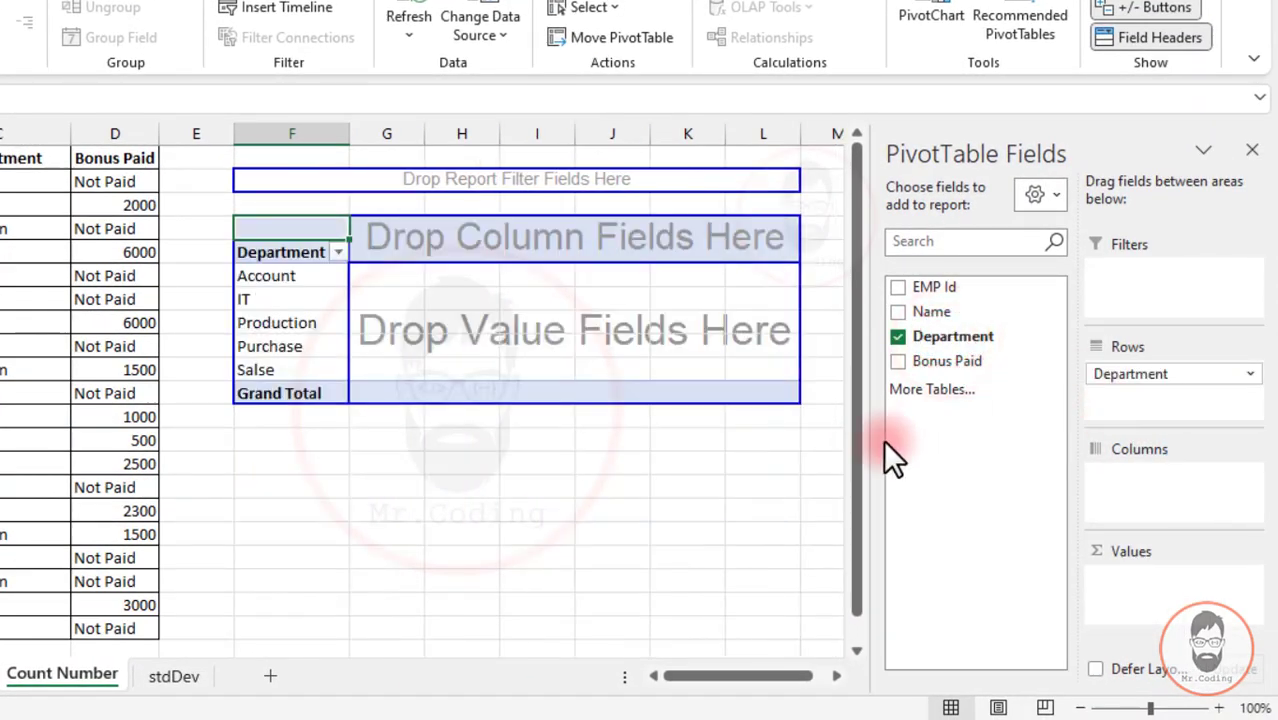
drag(945, 365, 1140, 600)
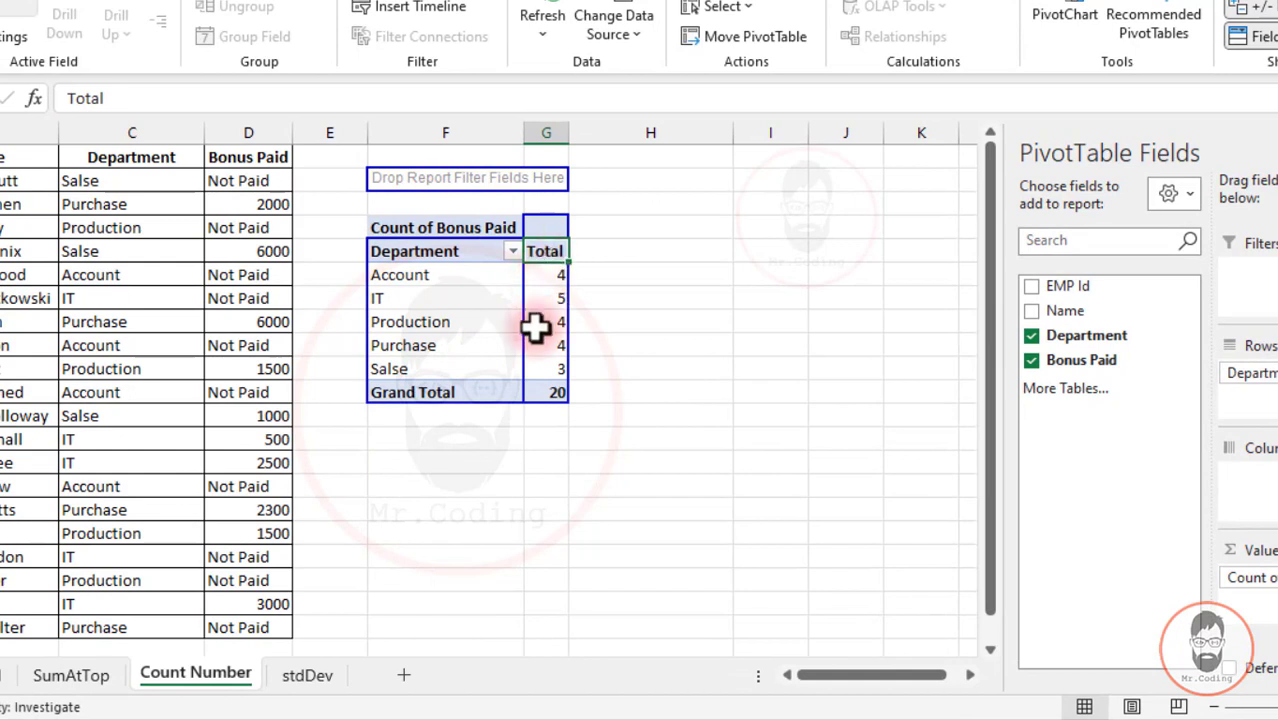
Compare the IT entries in the Department and Bonus Paid columns with the PivotTable's bonus count for IT
click(85, 300)
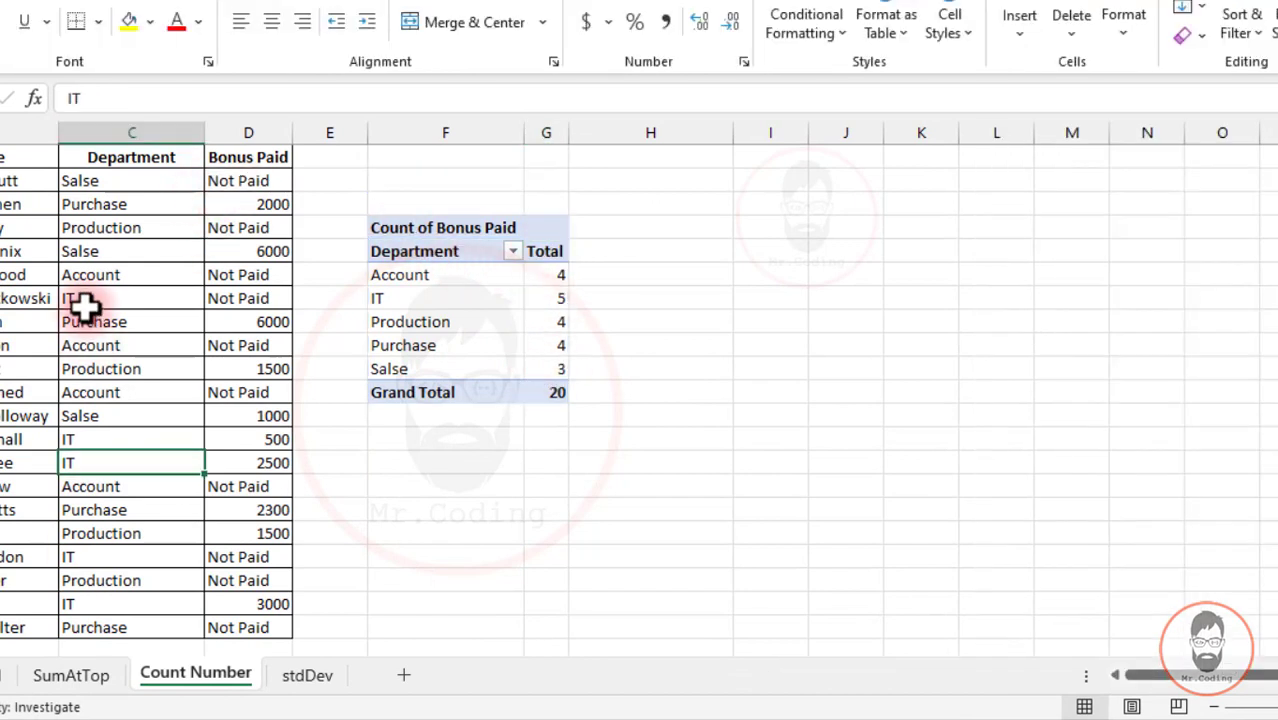
click(90, 441)
click(86, 486)
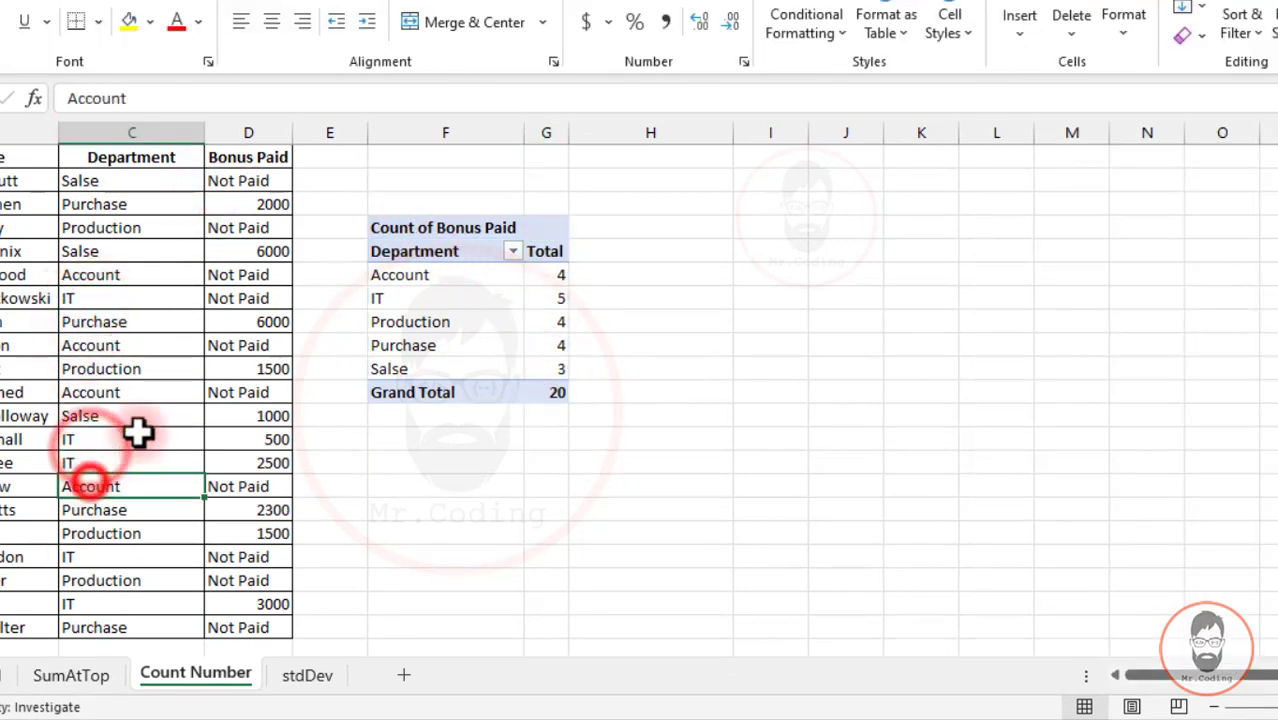
click(247, 300)
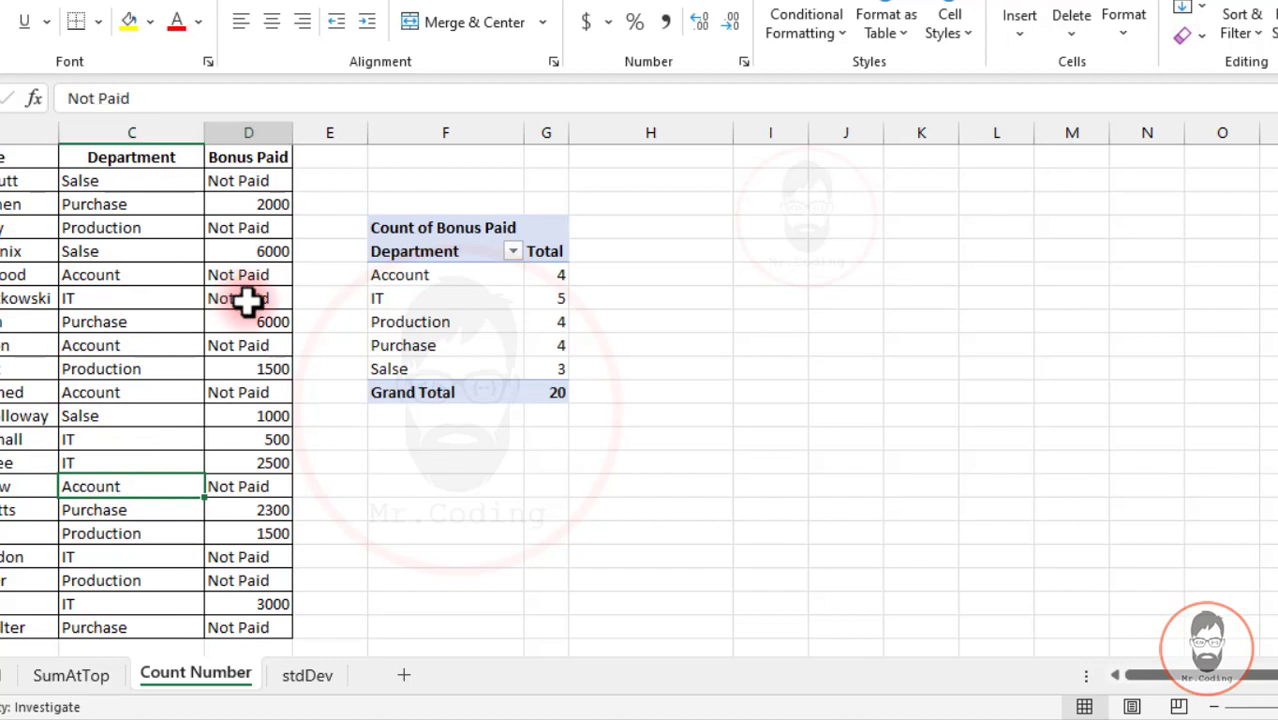
click(551, 300)
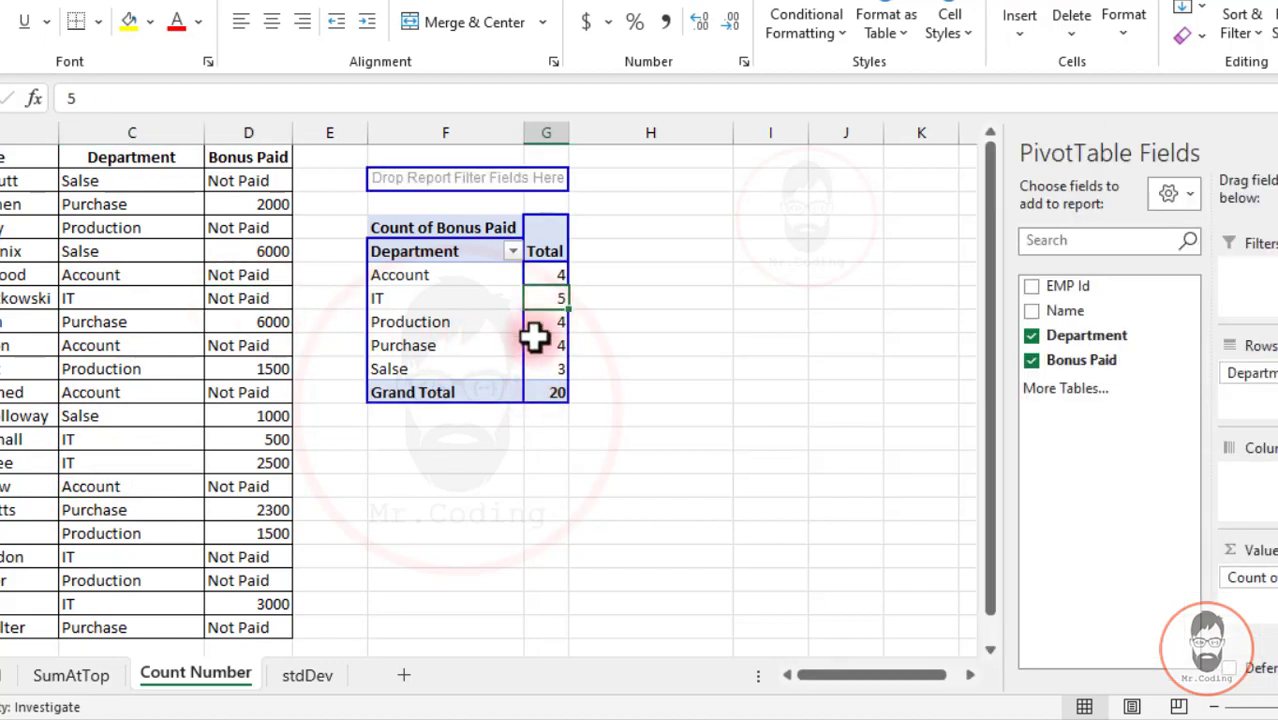
Compare the Salse entries in the employee data with the PivotTable's bonus count for Salse
click(385, 369)
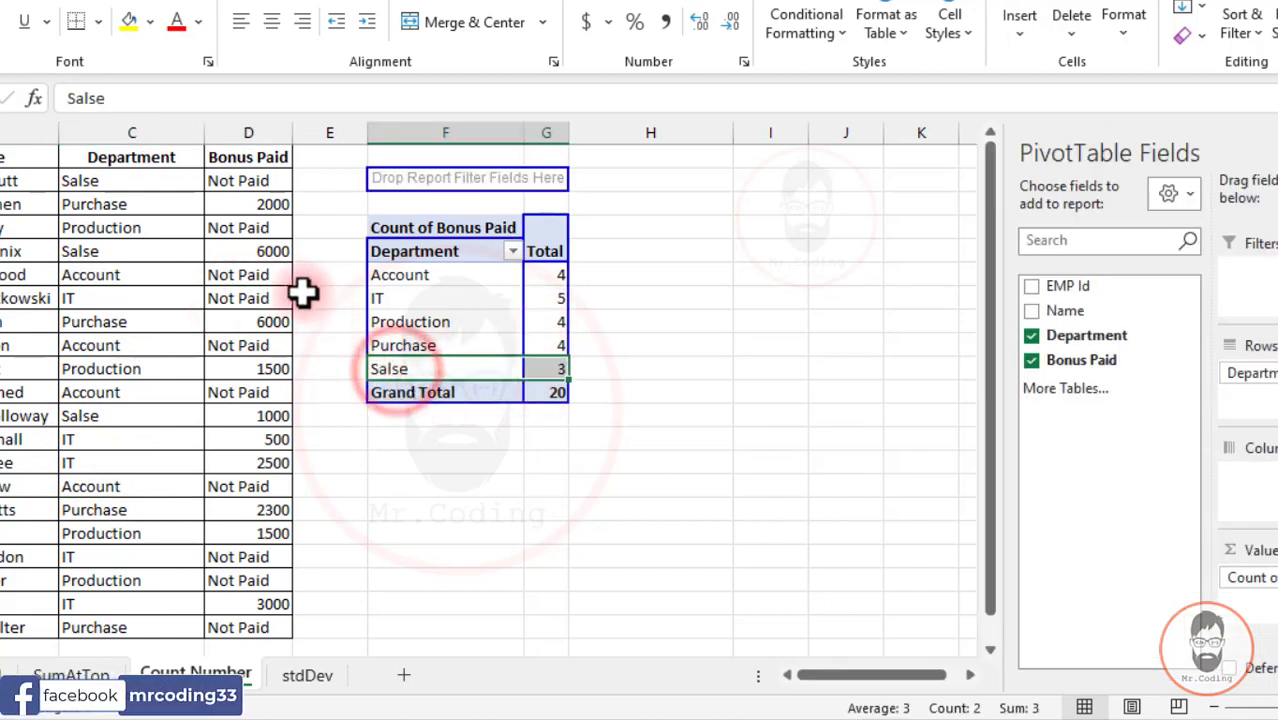
click(80, 253)
click(86, 416)
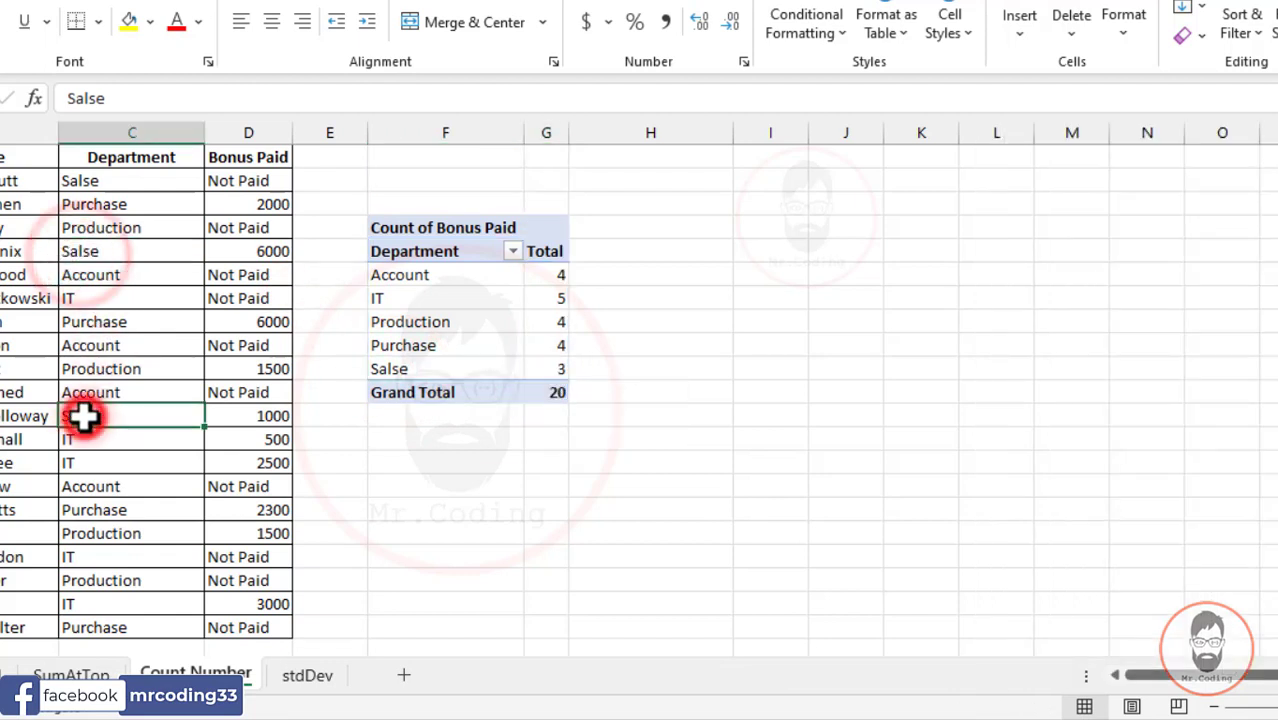
click(83, 183)
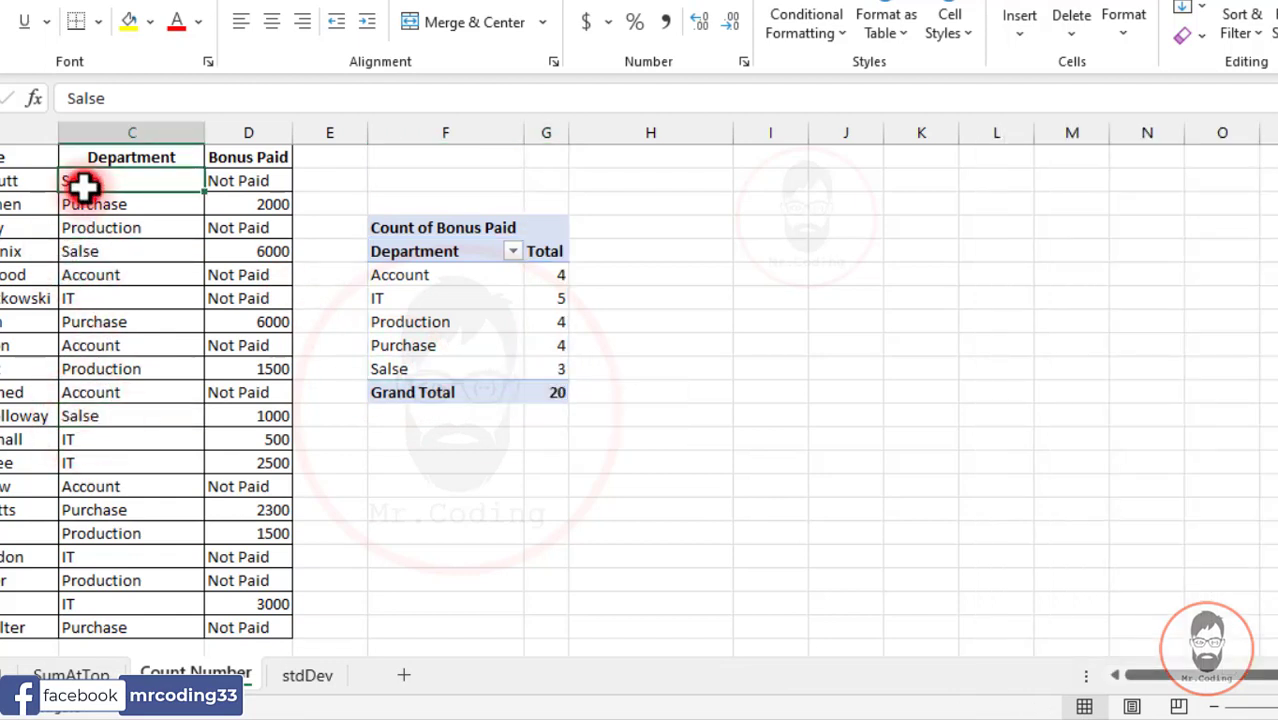
click(252, 183)
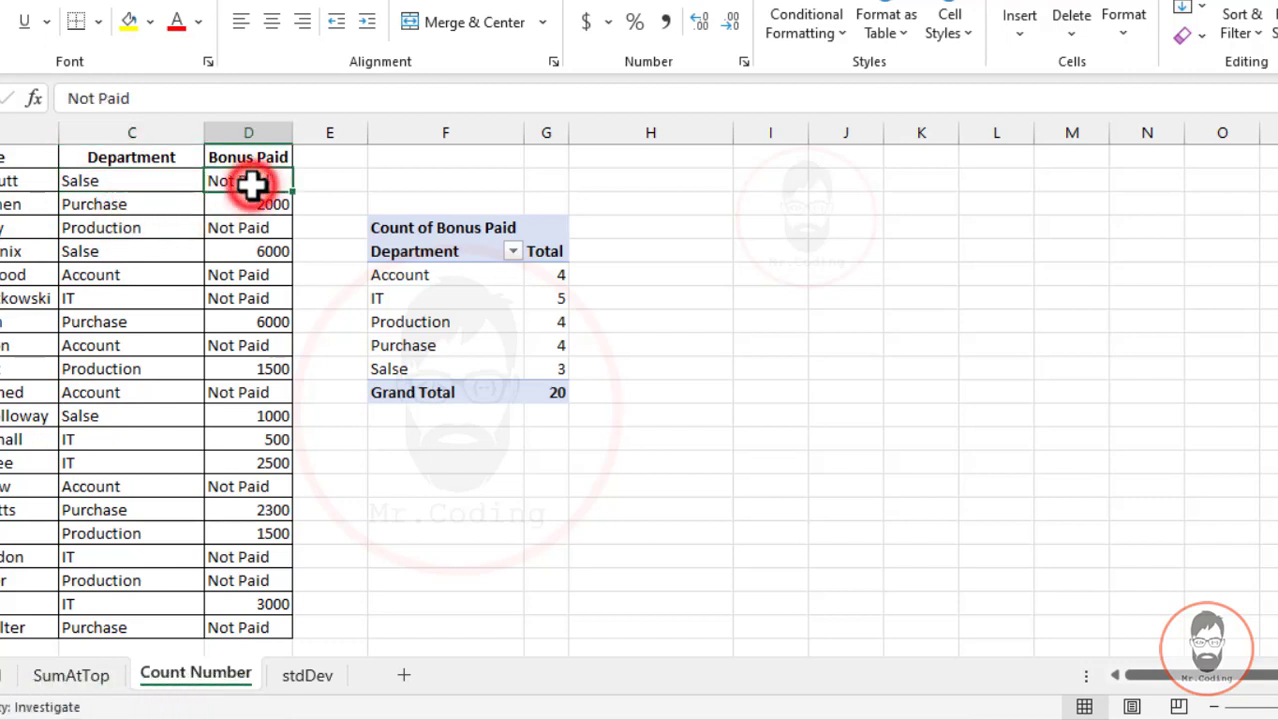
click(545, 372)
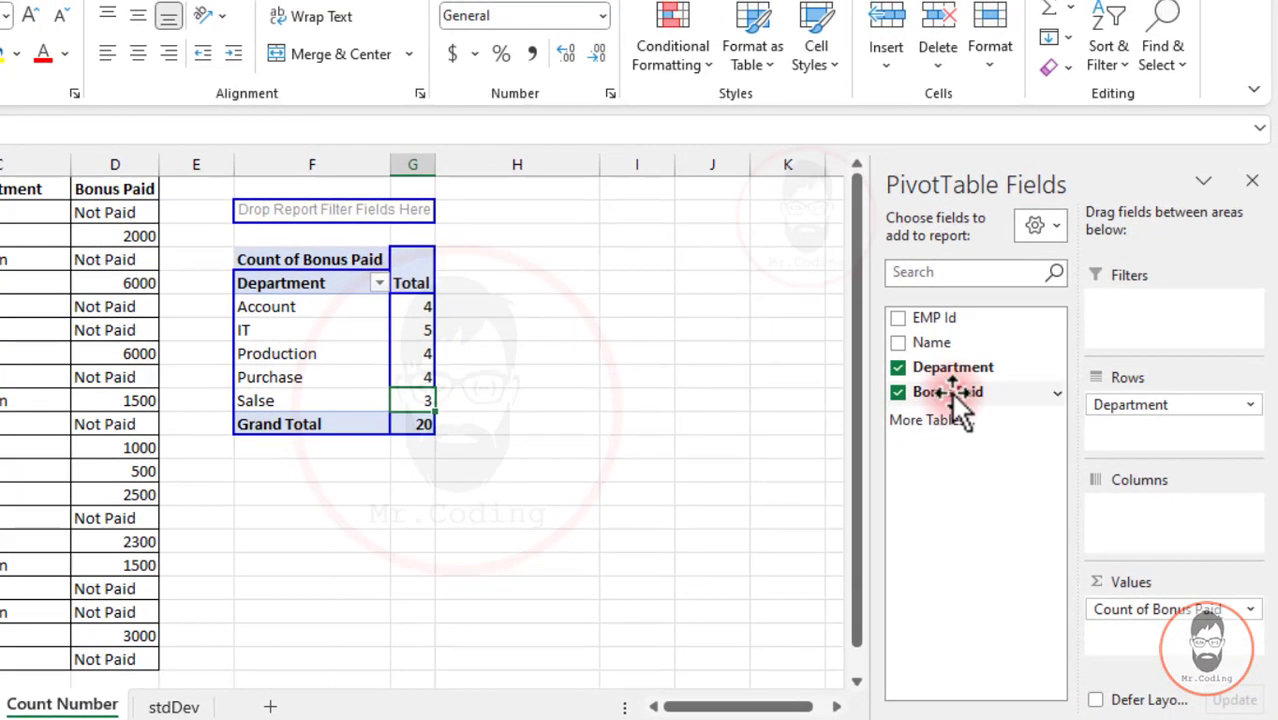
Add Bonus Paid to the PivotTable values a second time and summarize that new field by Count Numbers
drag(951, 390, 1180, 645)
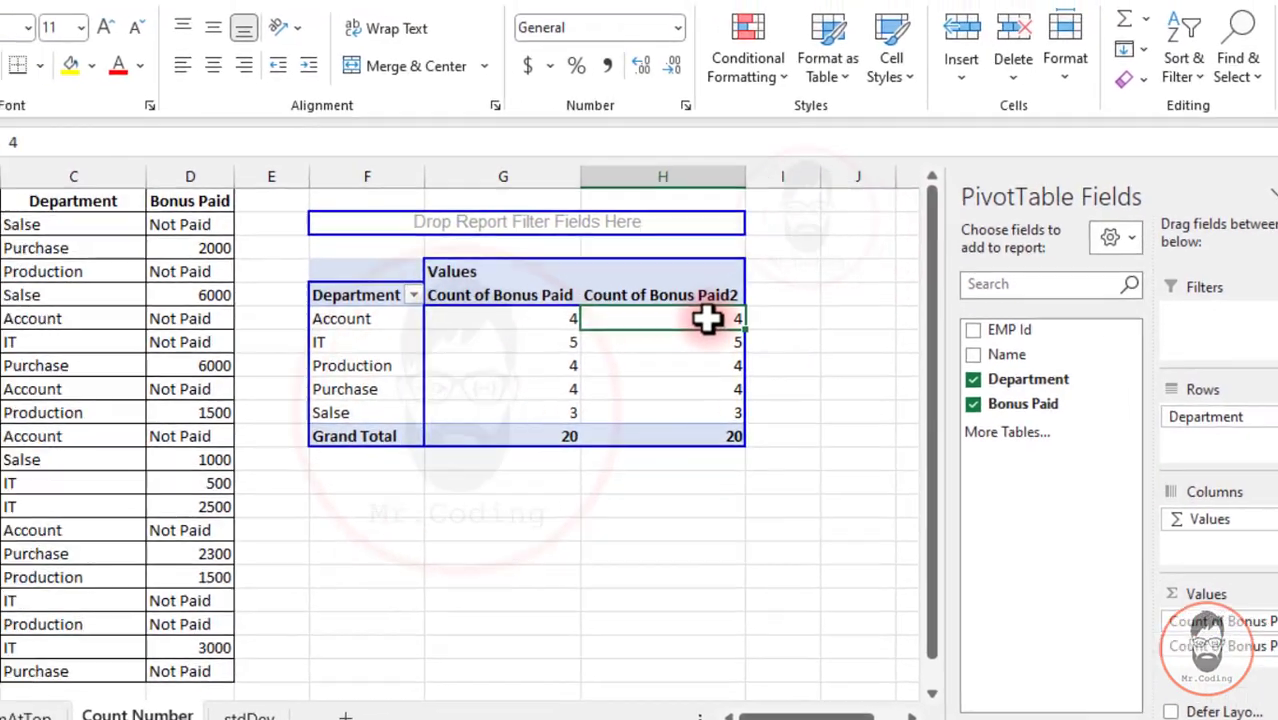
mouse_move(632, 306)
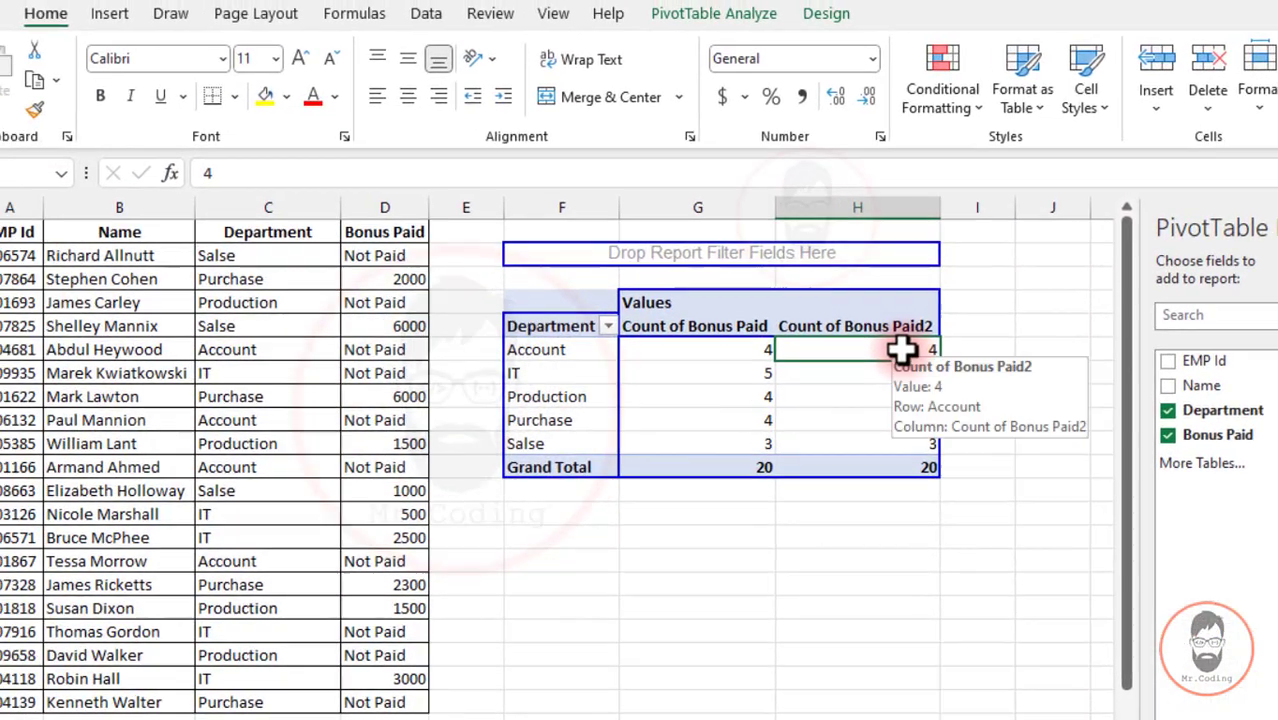
click(900, 350)
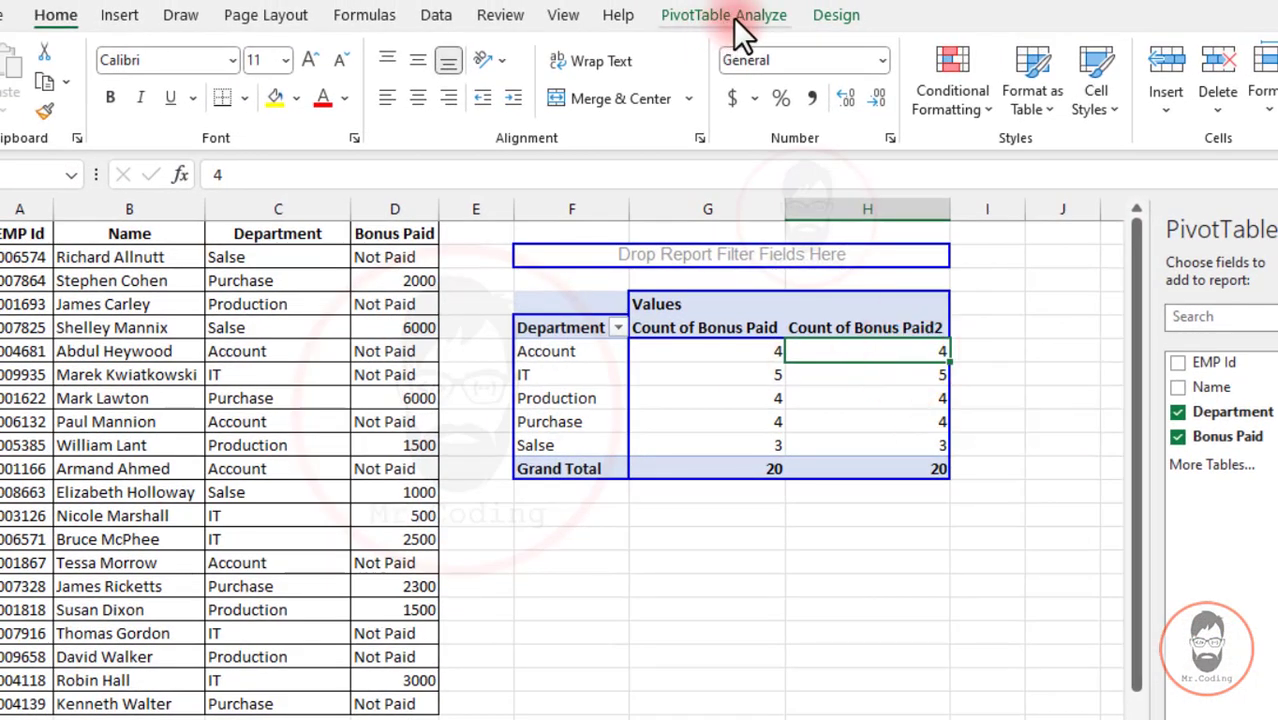
click(740, 18)
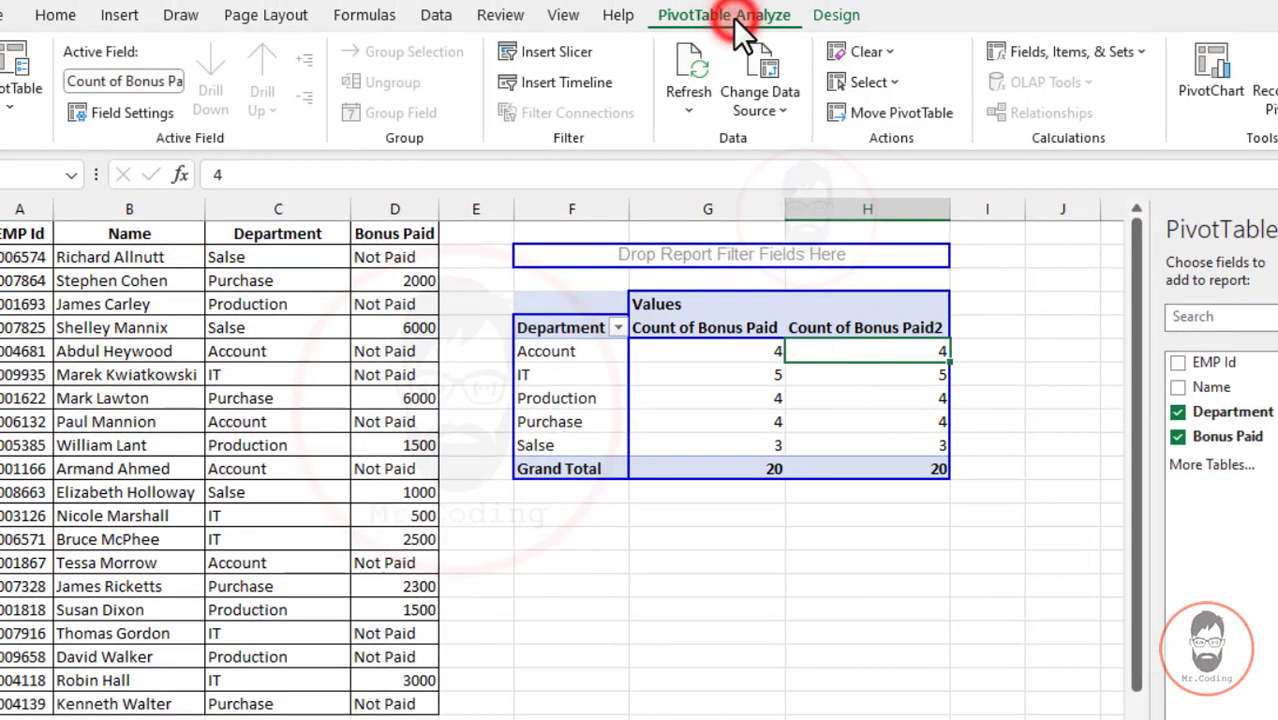
click(132, 113)
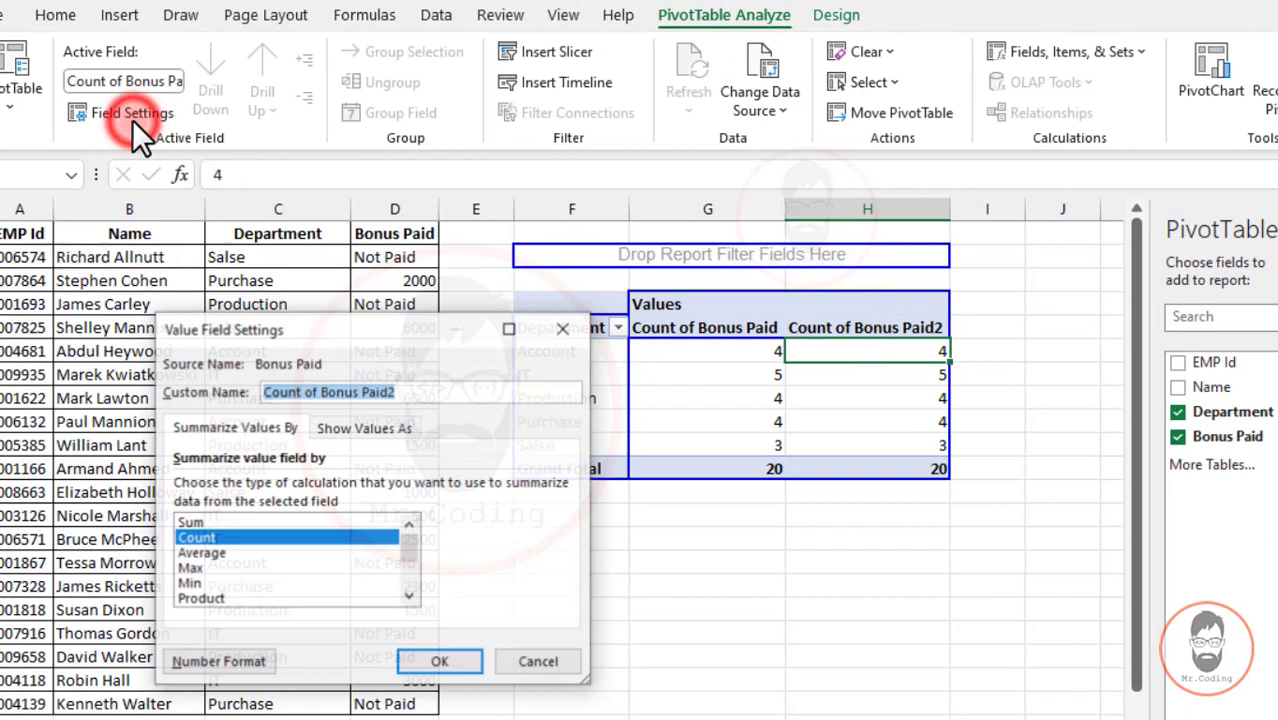
click(408, 598)
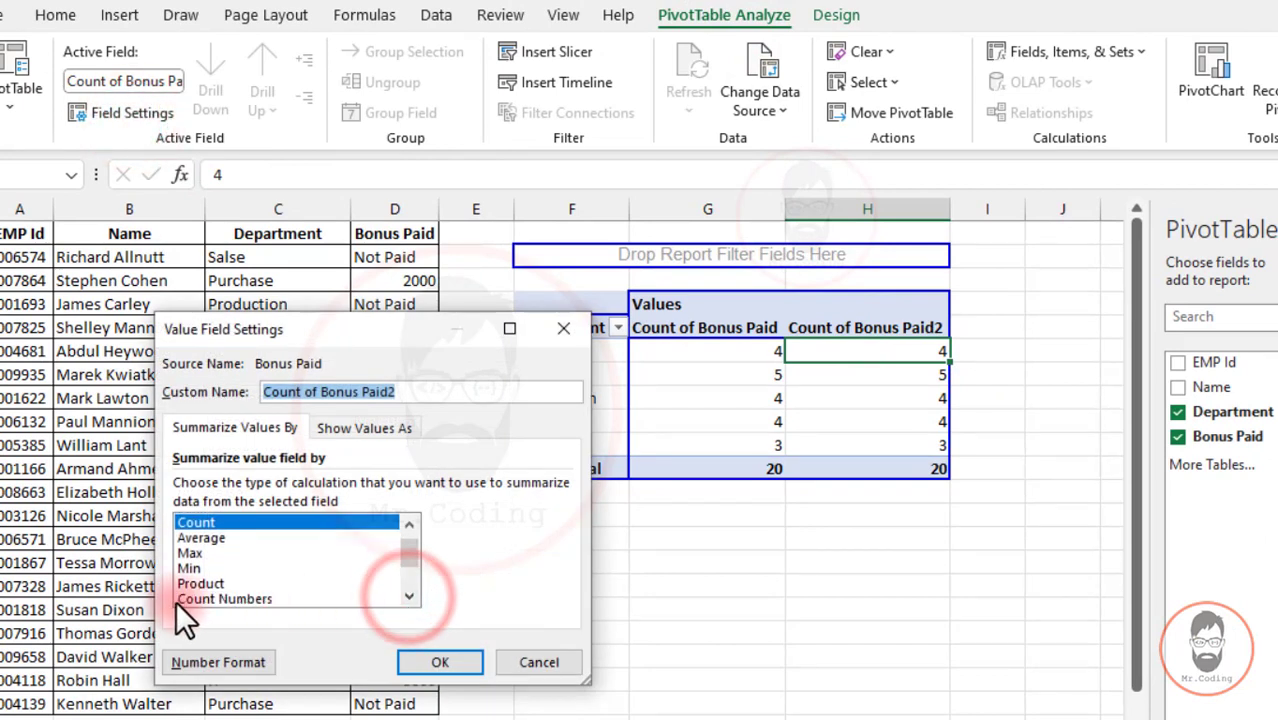
click(231, 597)
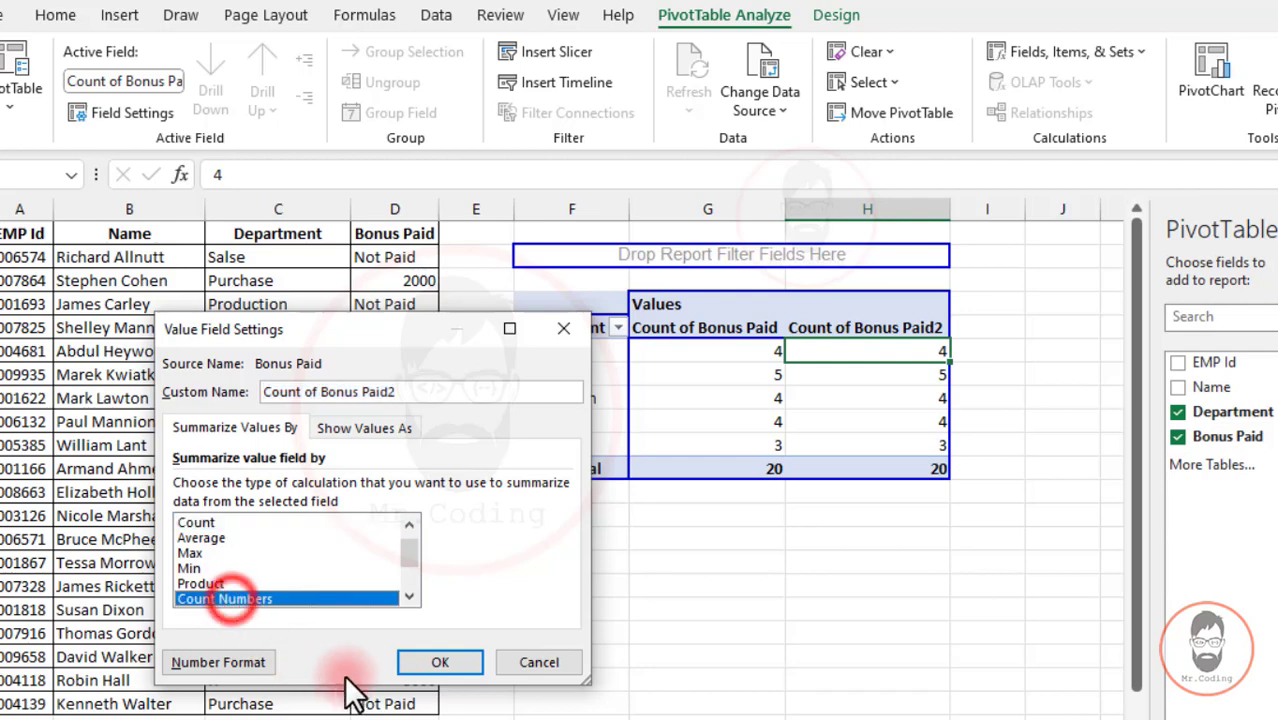
click(438, 663)
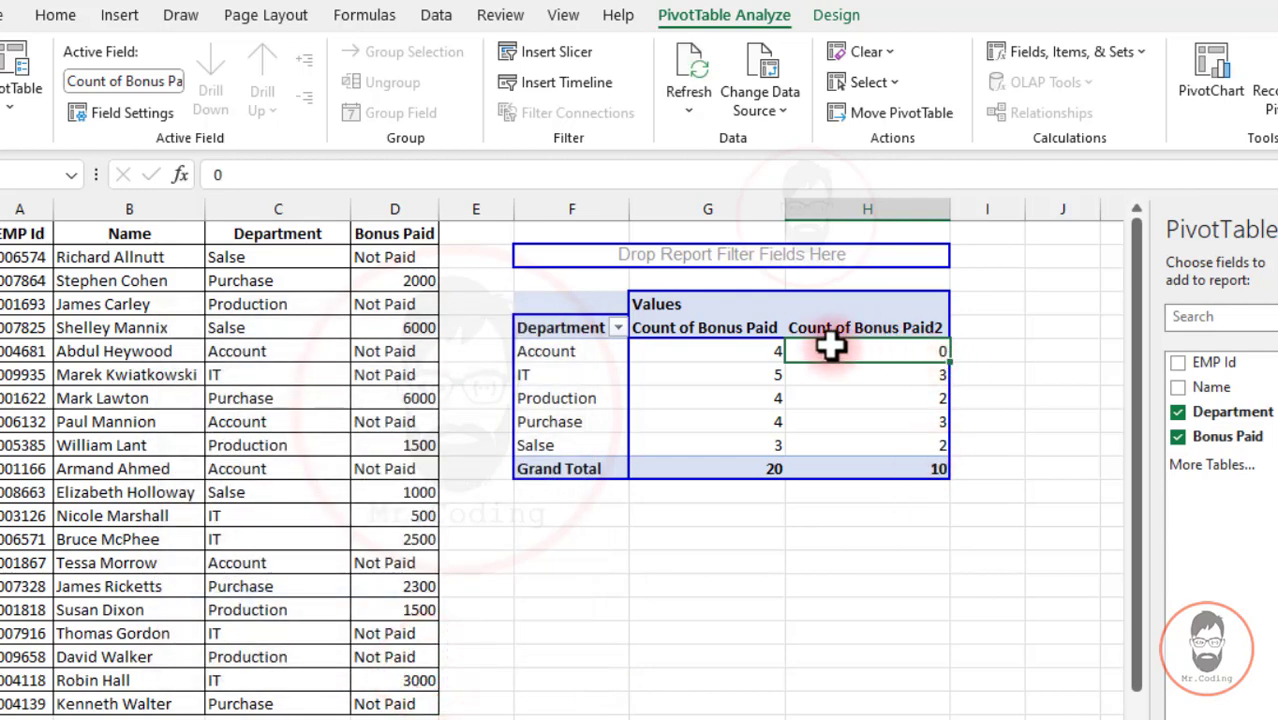
Compare the Count Numbers result for each department with the plain count and the source Bonus Paid entries
drag(520, 351, 548, 445)
drag(897, 355, 894, 457)
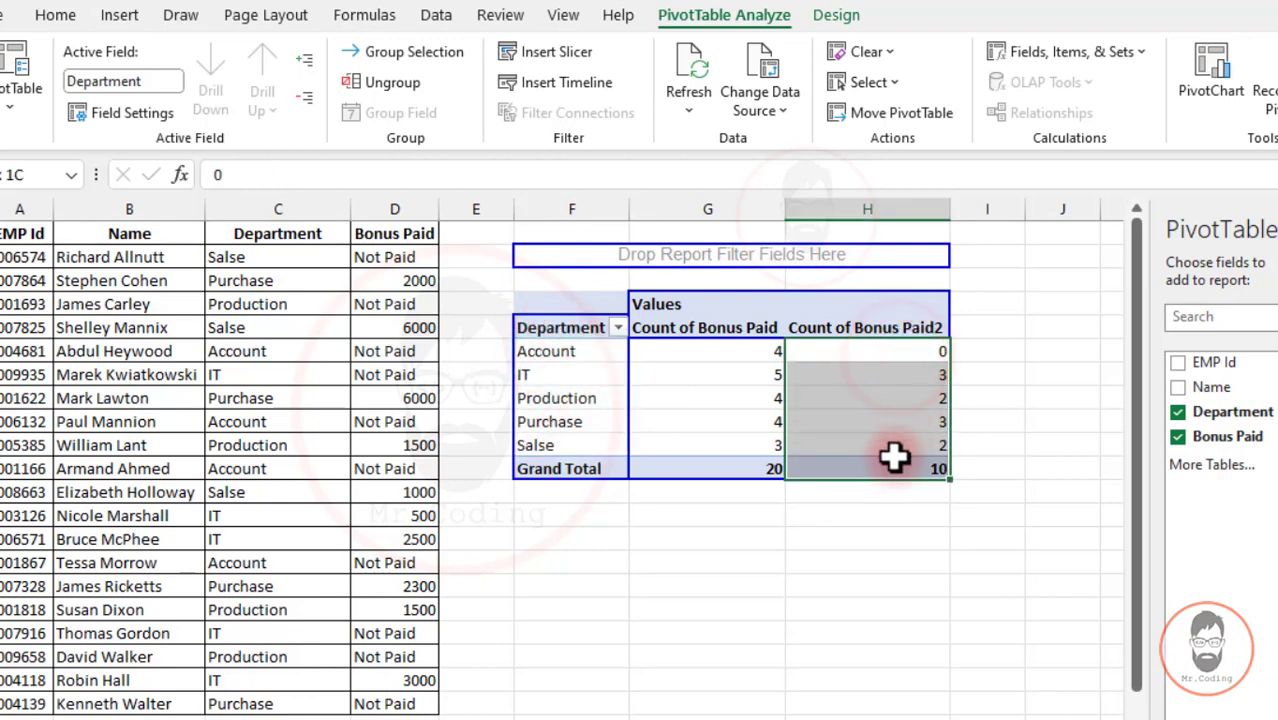
click(881, 354)
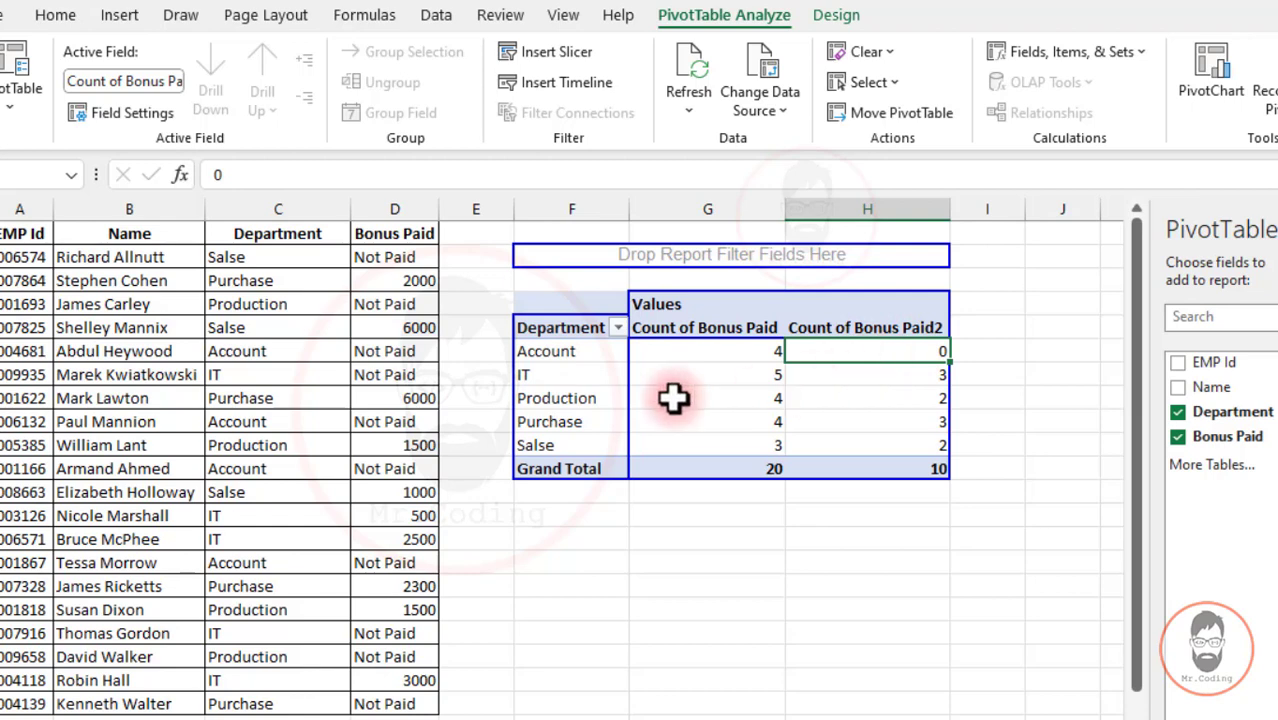
drag(342, 420, 358, 424)
click(331, 442)
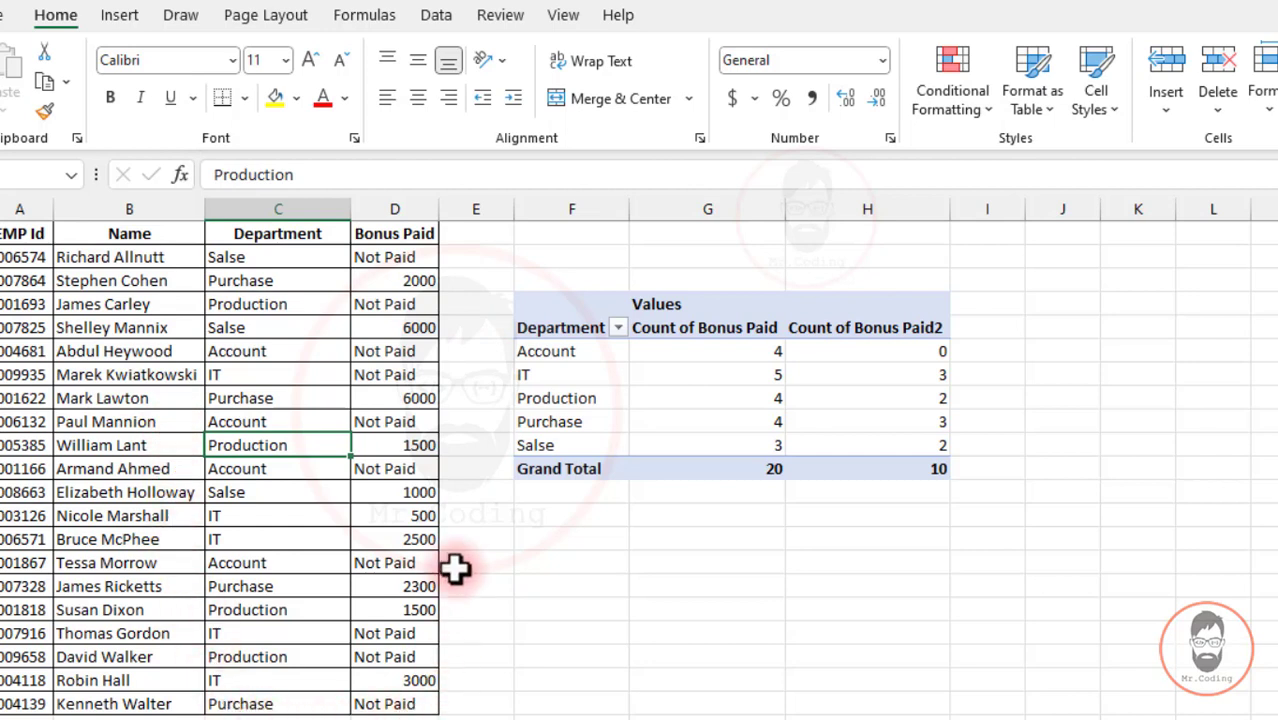
click(897, 358)
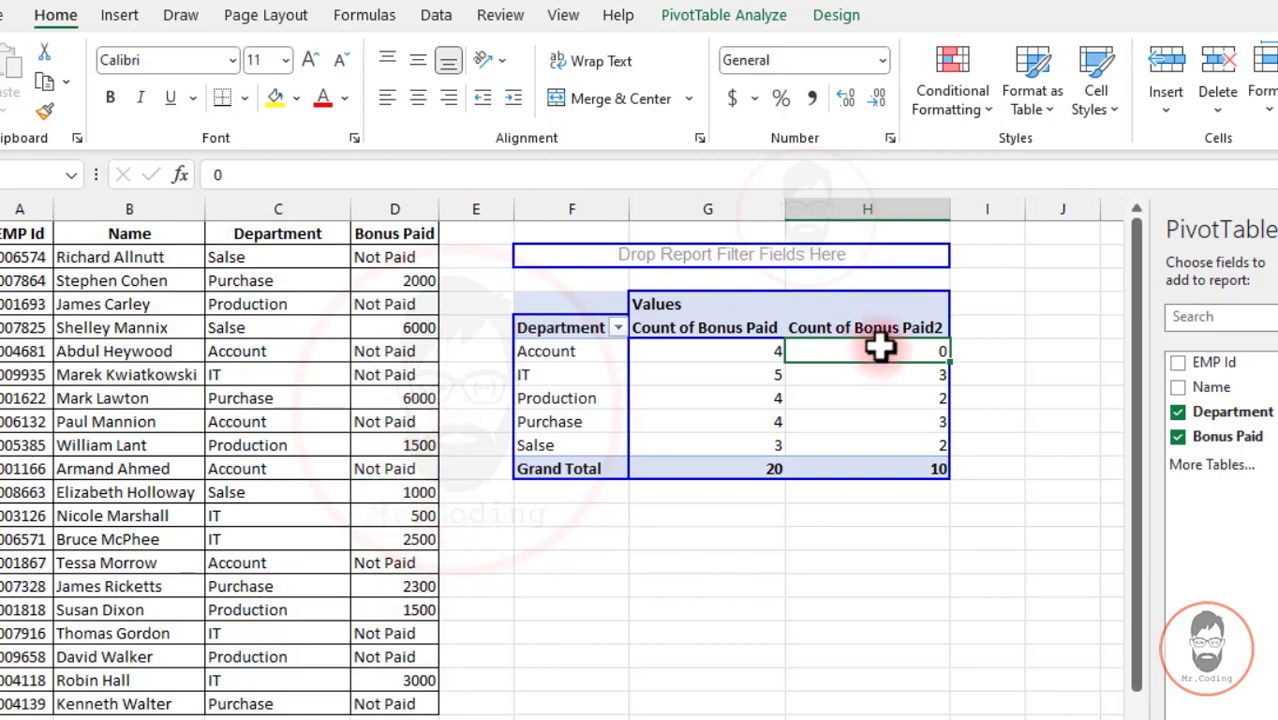
mouse_move(912, 343)
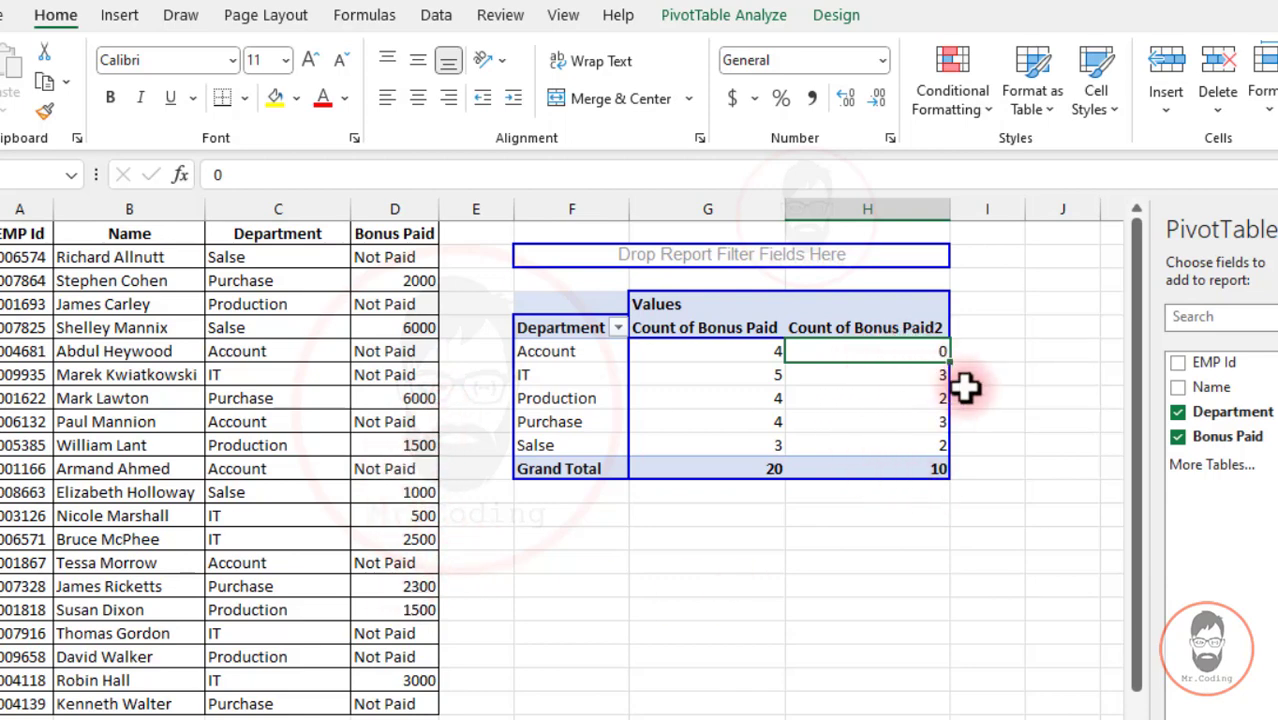
click(700, 350)
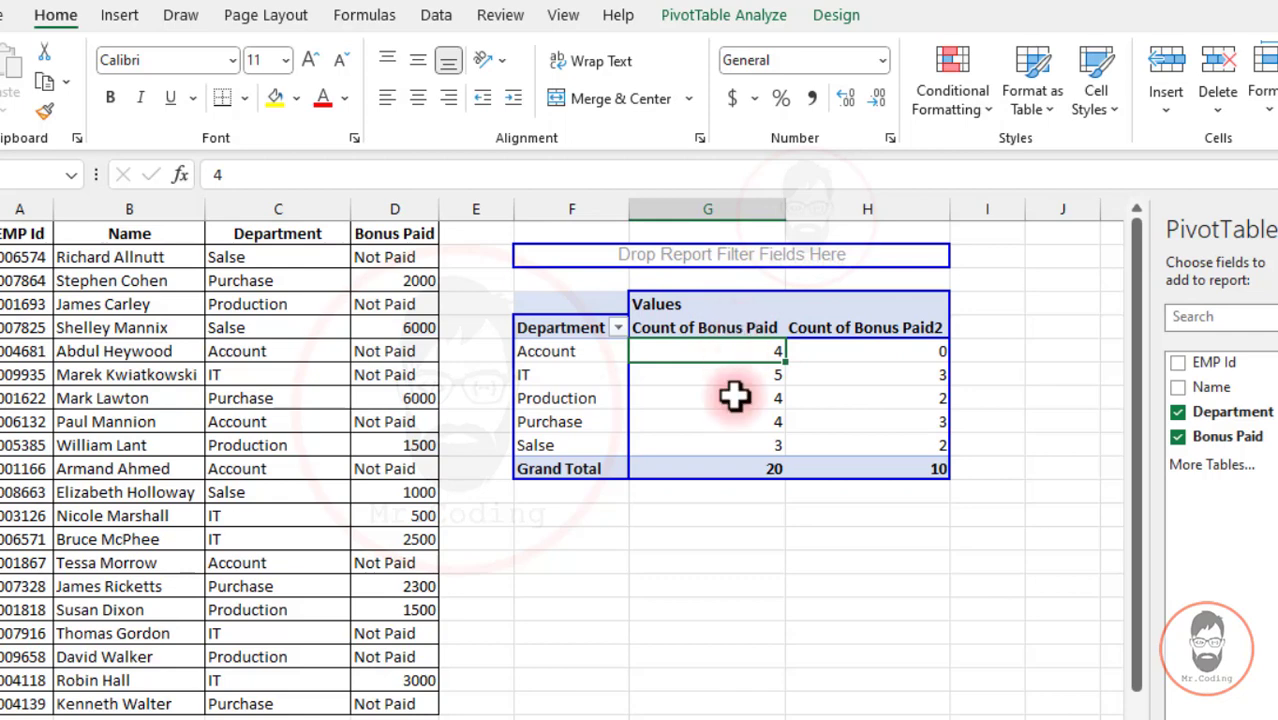
Rename the first Count of Bonus Paid column heading in the PivotTable to "Total Emp."
click(716, 327)
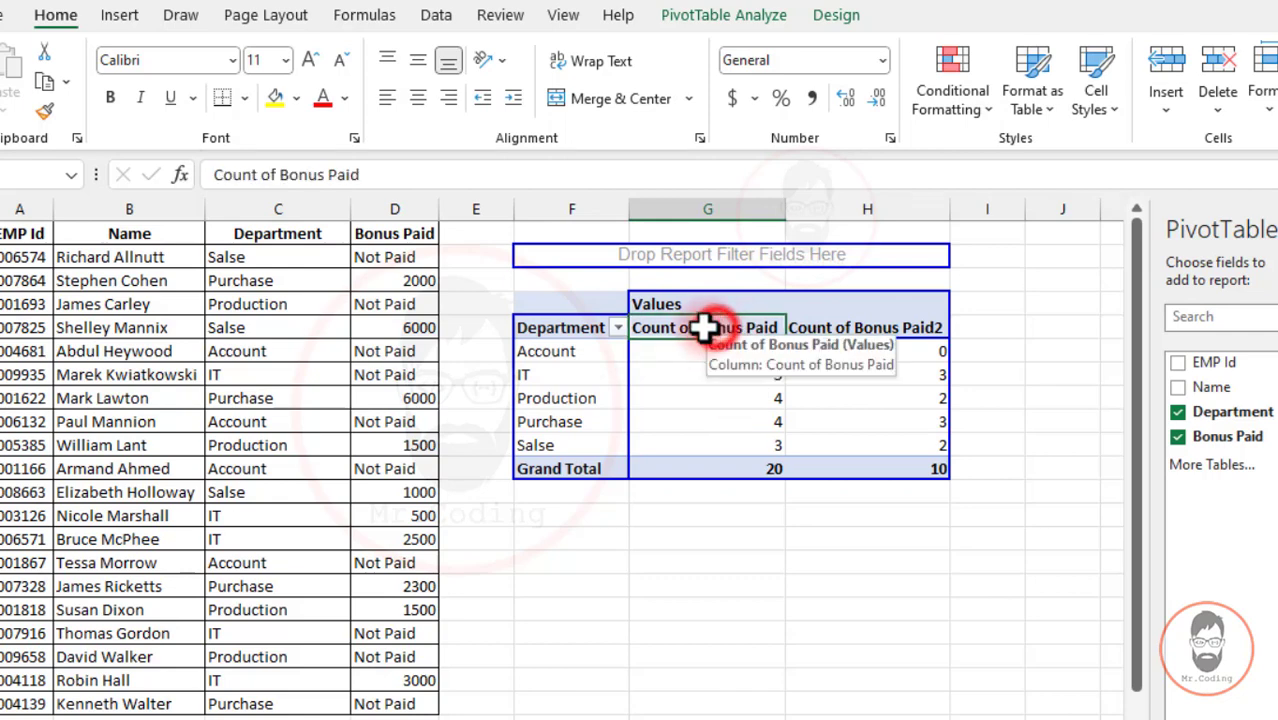
triple_click(430, 175)
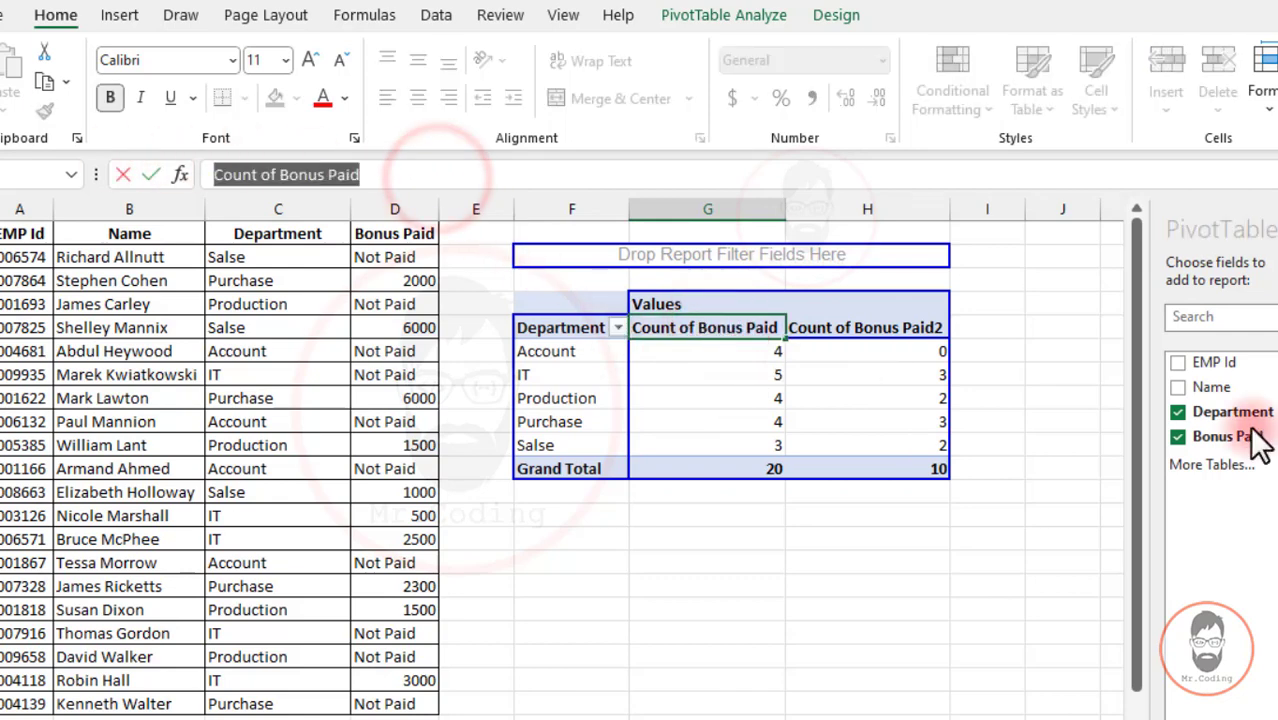
key(BackSpace)
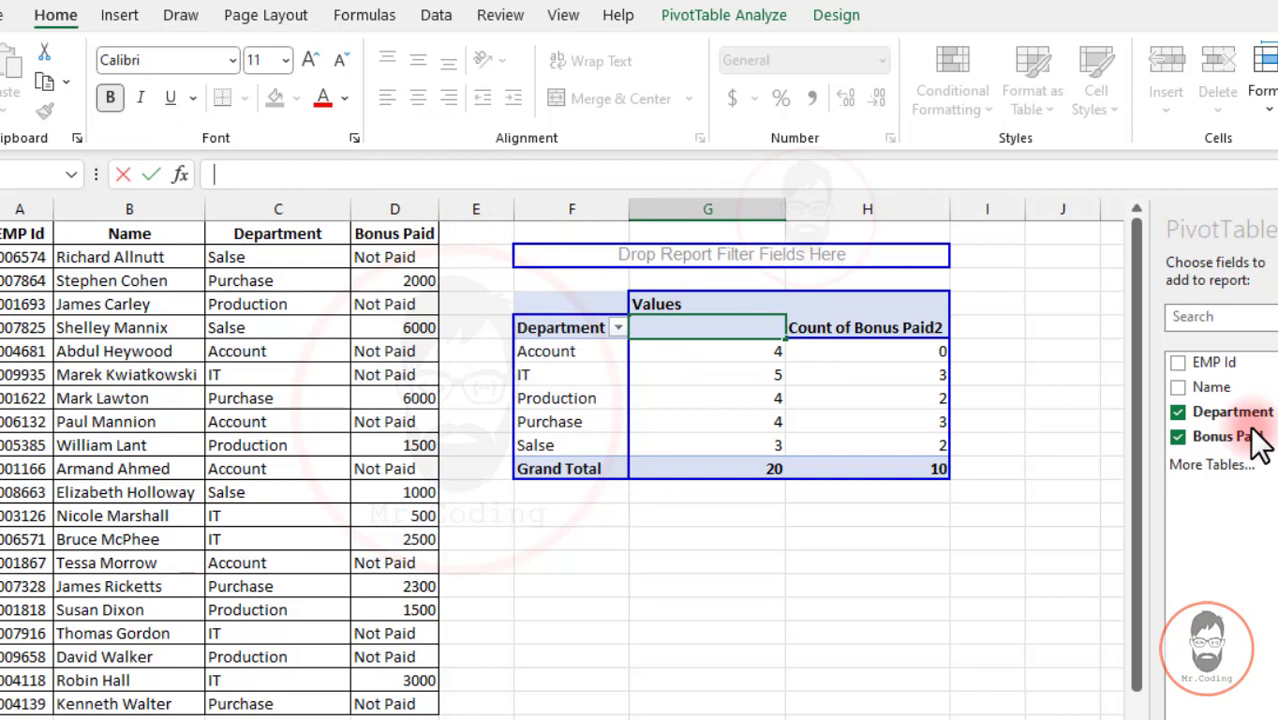
text(Total Emp.)
key(Return)
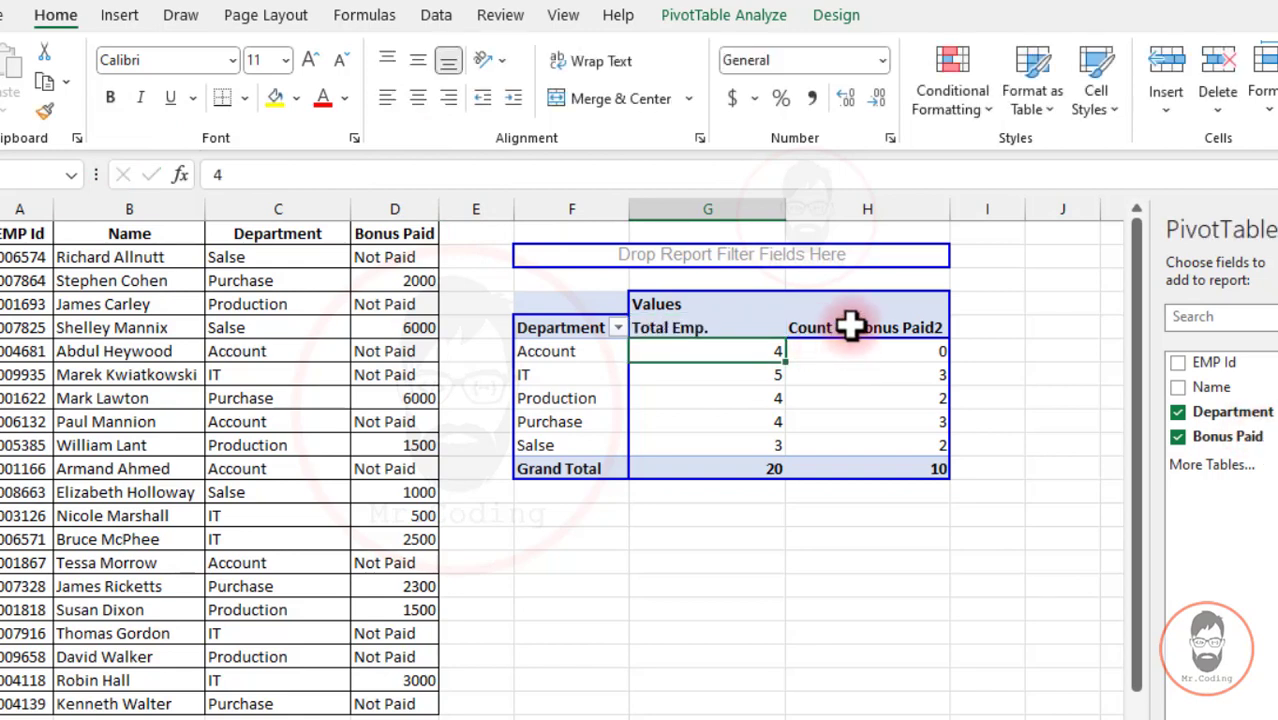
Rename the Count of Bonus Paid2 column heading to "No of Emp. Get Bonus"
click(850, 327)
drag(395, 175, 153, 185)
text(No of)
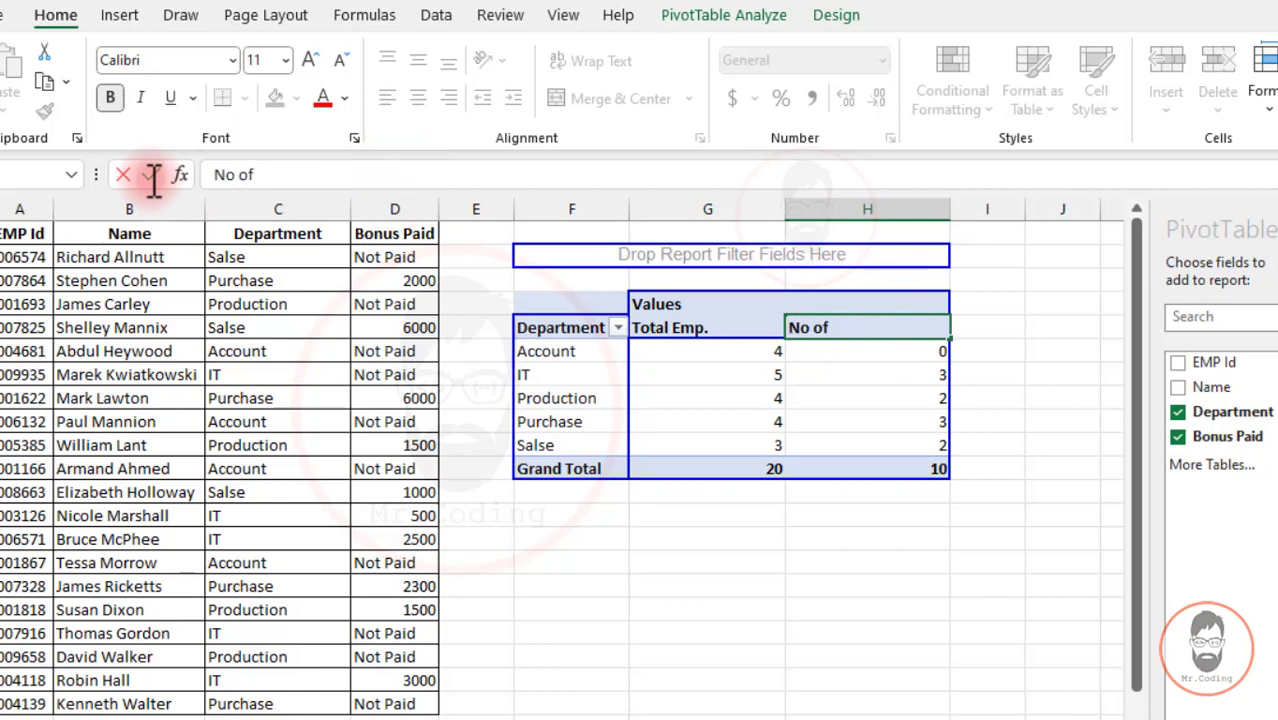
text( Emp. Get Bonus)
key(Return)
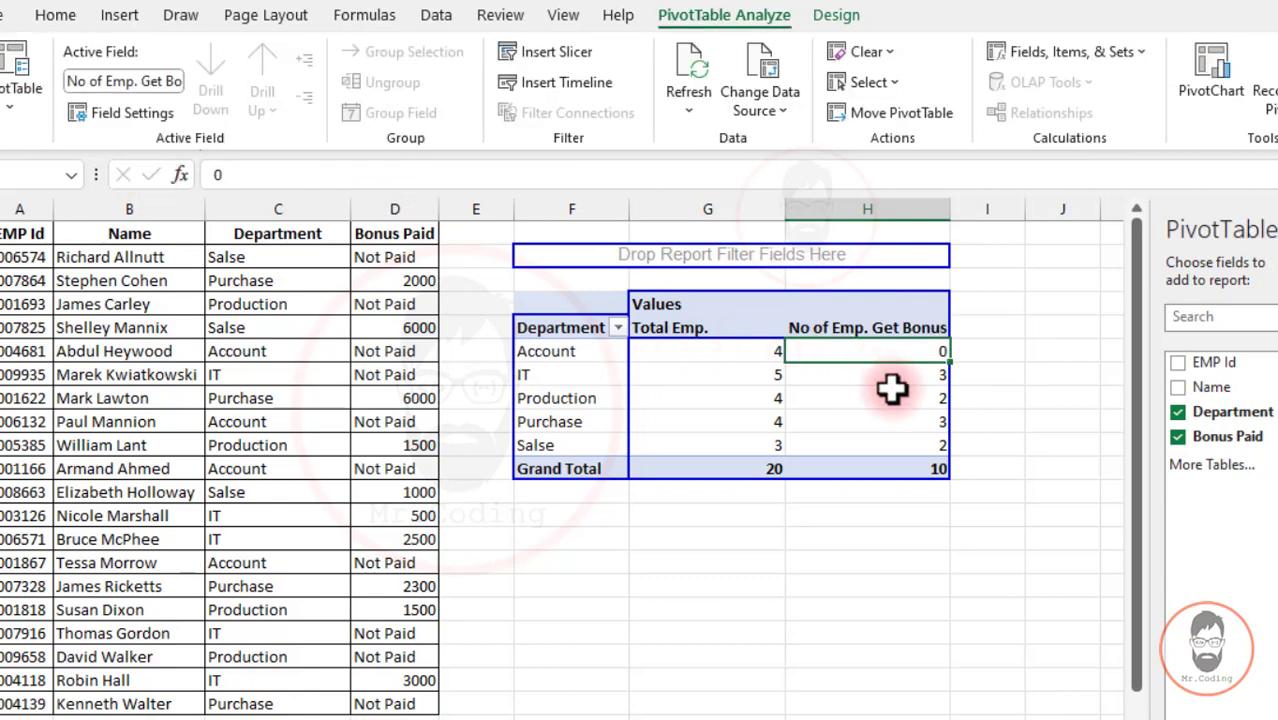
Review the StdDev, StdDevp, Var and Varp summary functions in the value field settings of No of Emp. Get Bonus
click(112, 115)
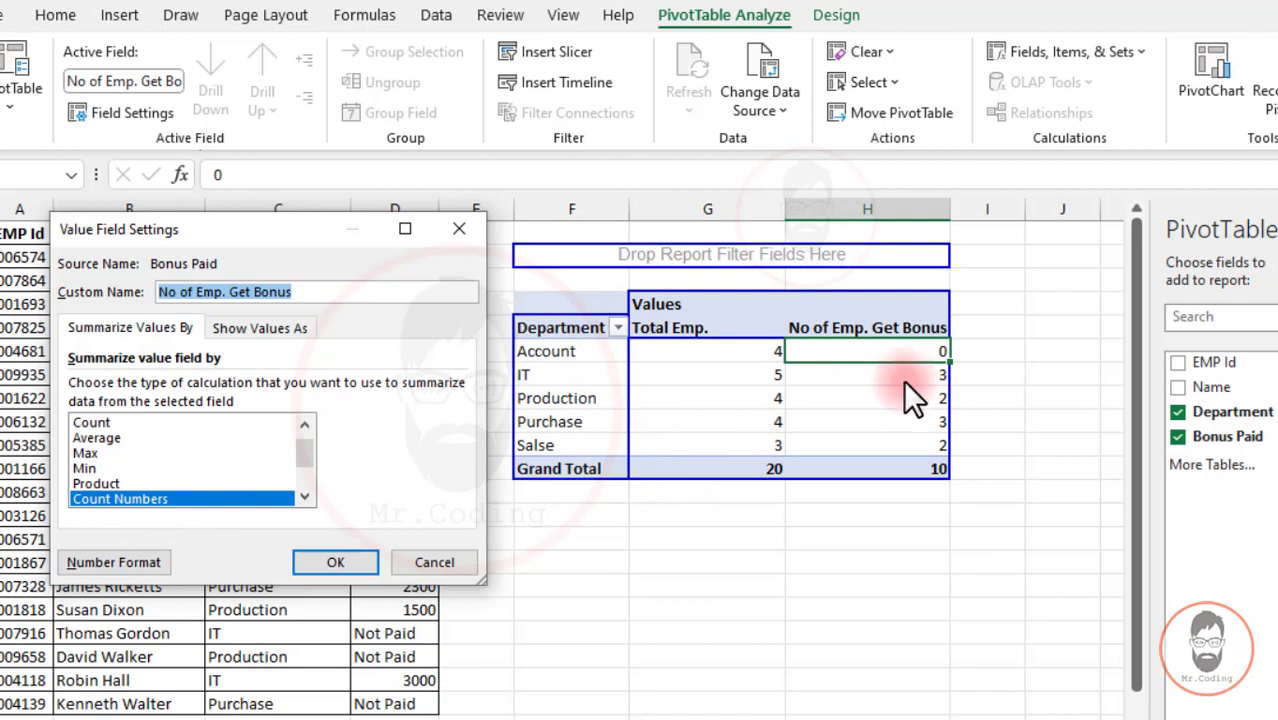
click(304, 496)
click(304, 496)
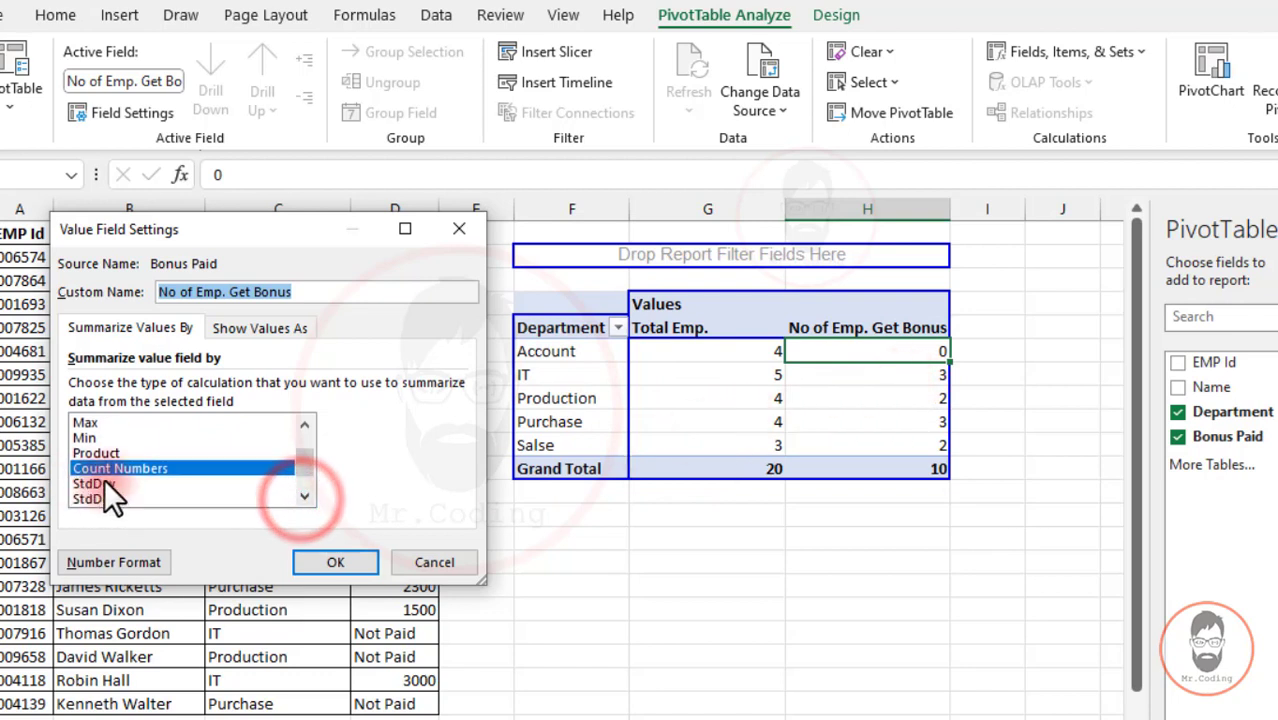
click(304, 496)
click(304, 496)
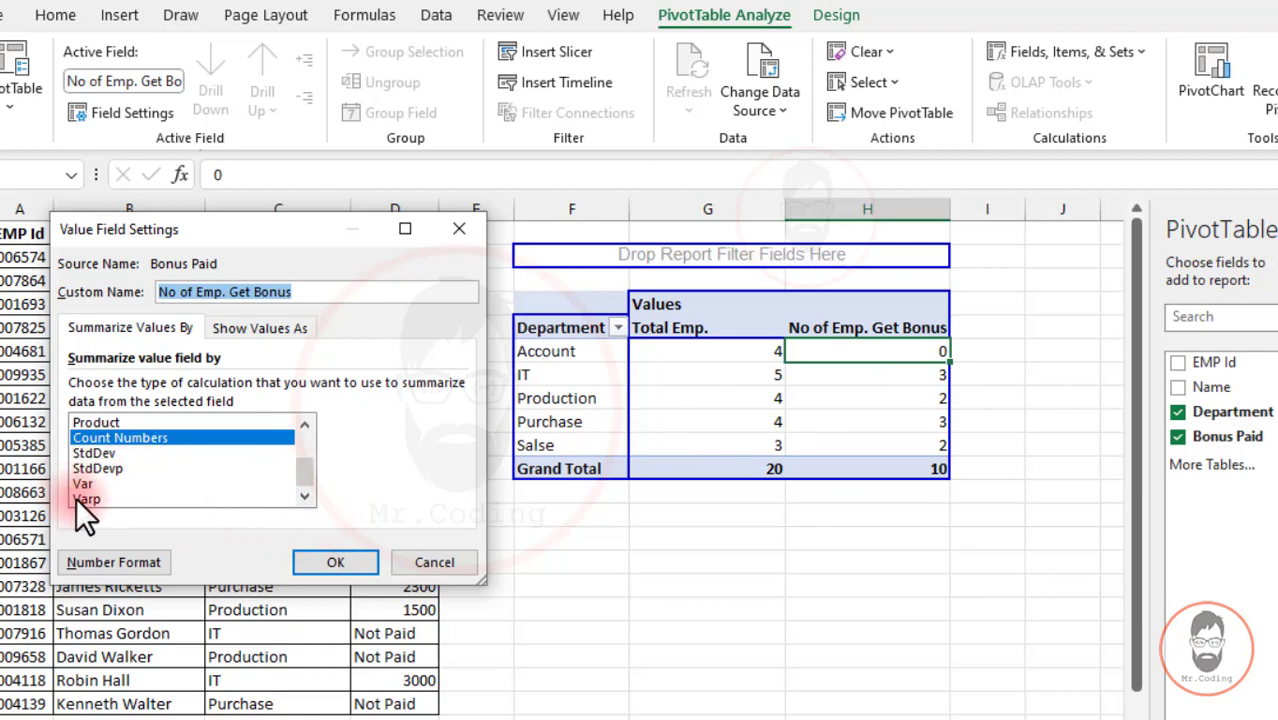
click(460, 232)
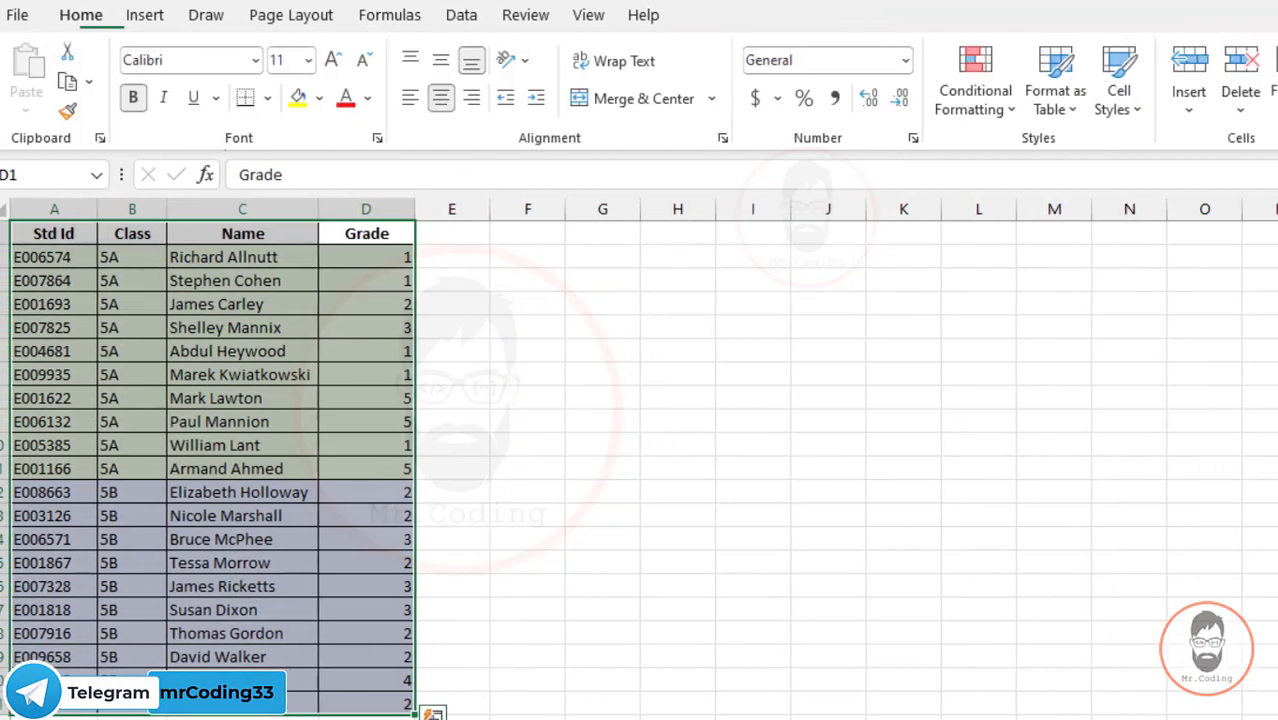
Examine the student data on the stdDev sheet, comparing the Class and Grade entries of 5A and 5B
click(632, 676)
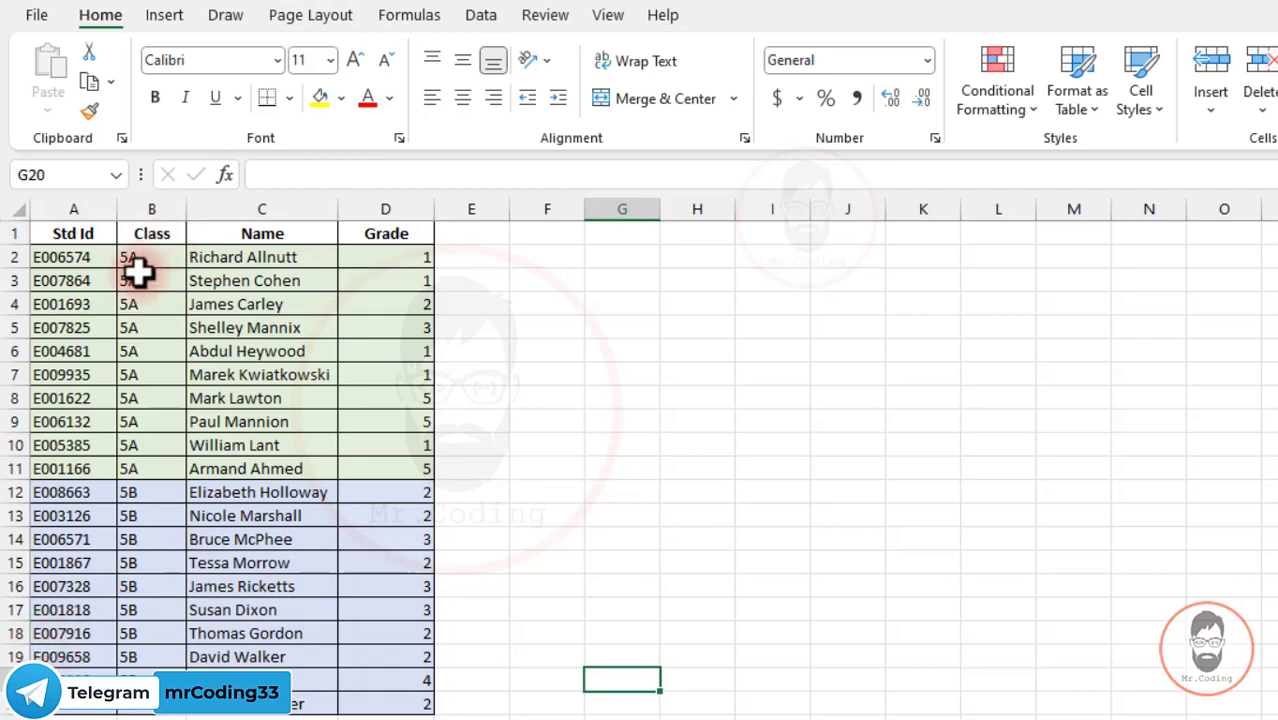
drag(141, 262, 265, 405)
click(169, 399)
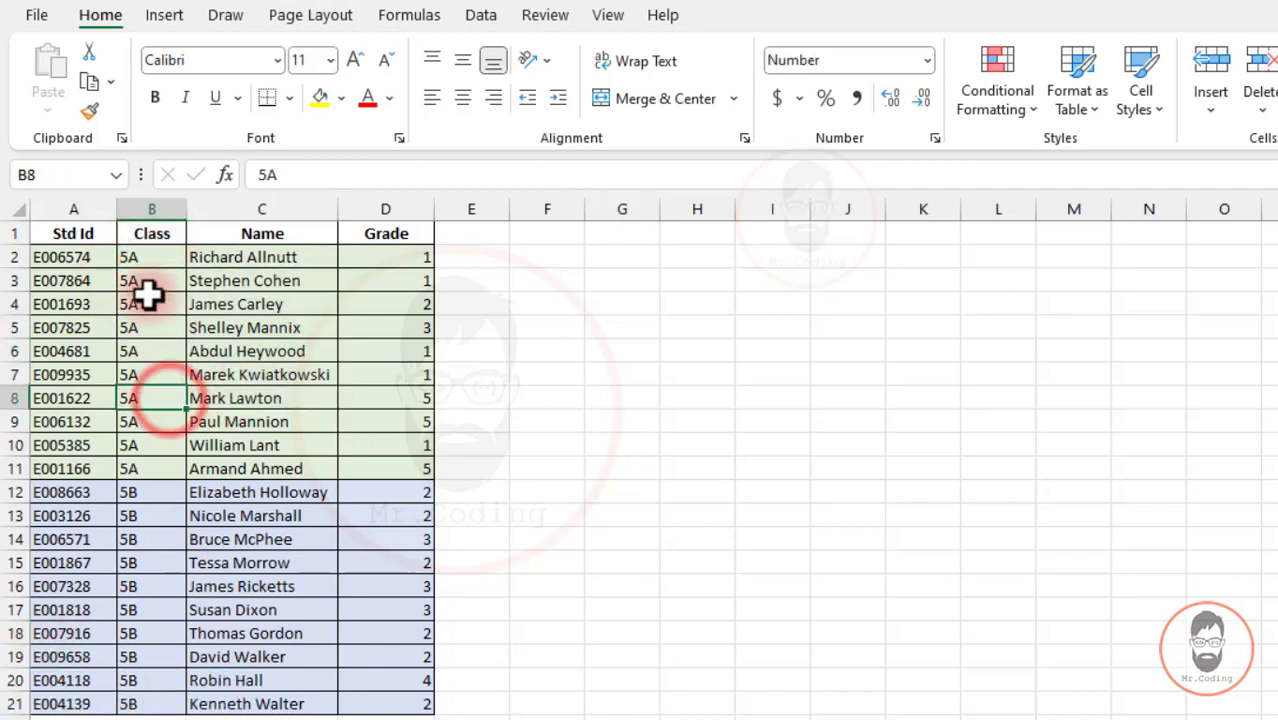
drag(140, 443, 142, 477)
drag(408, 262, 377, 497)
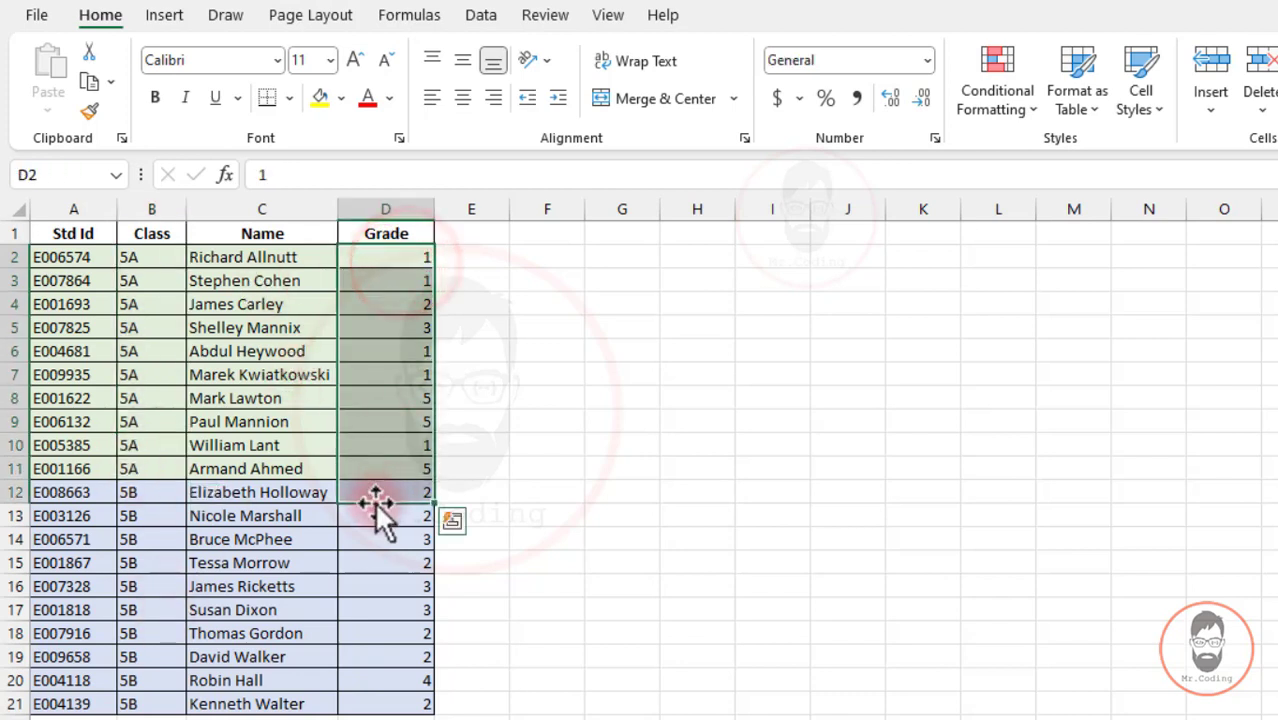
click(385, 580)
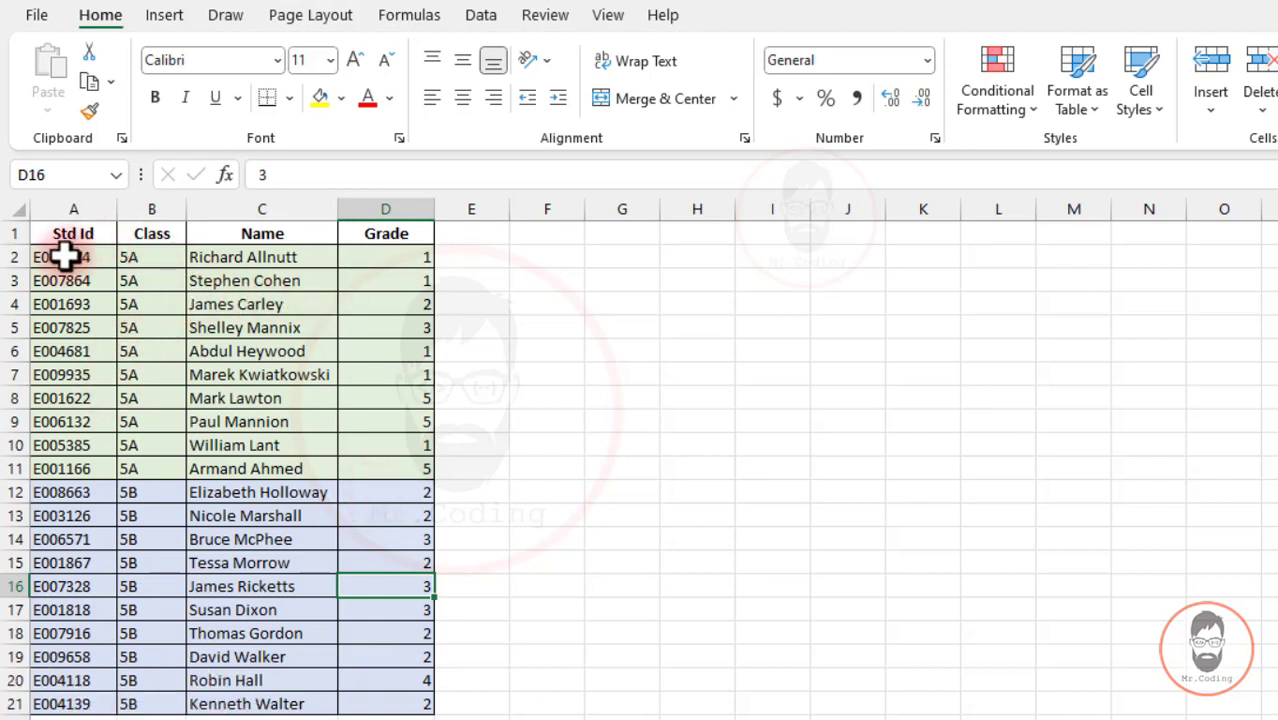
drag(63, 257, 388, 462)
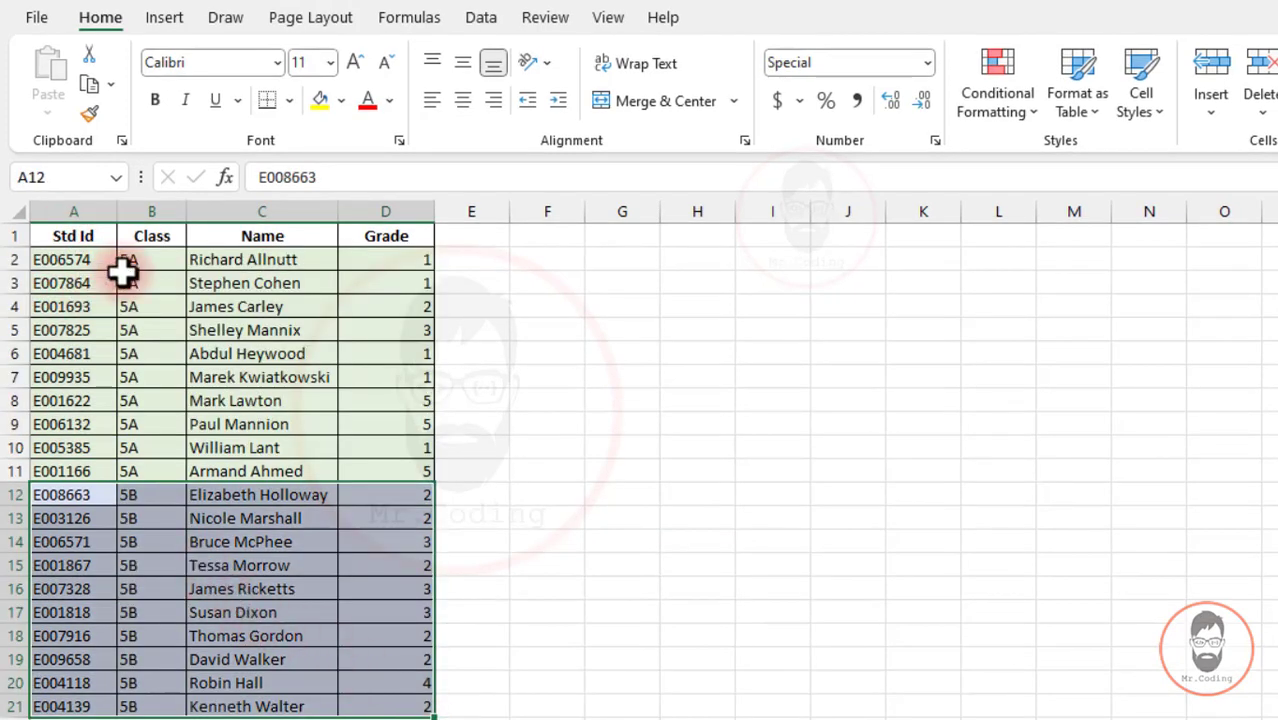
Insert a PivotTable from the student data range A1:D21 at cell F3 of the existing stdDev worksheet
click(65, 290)
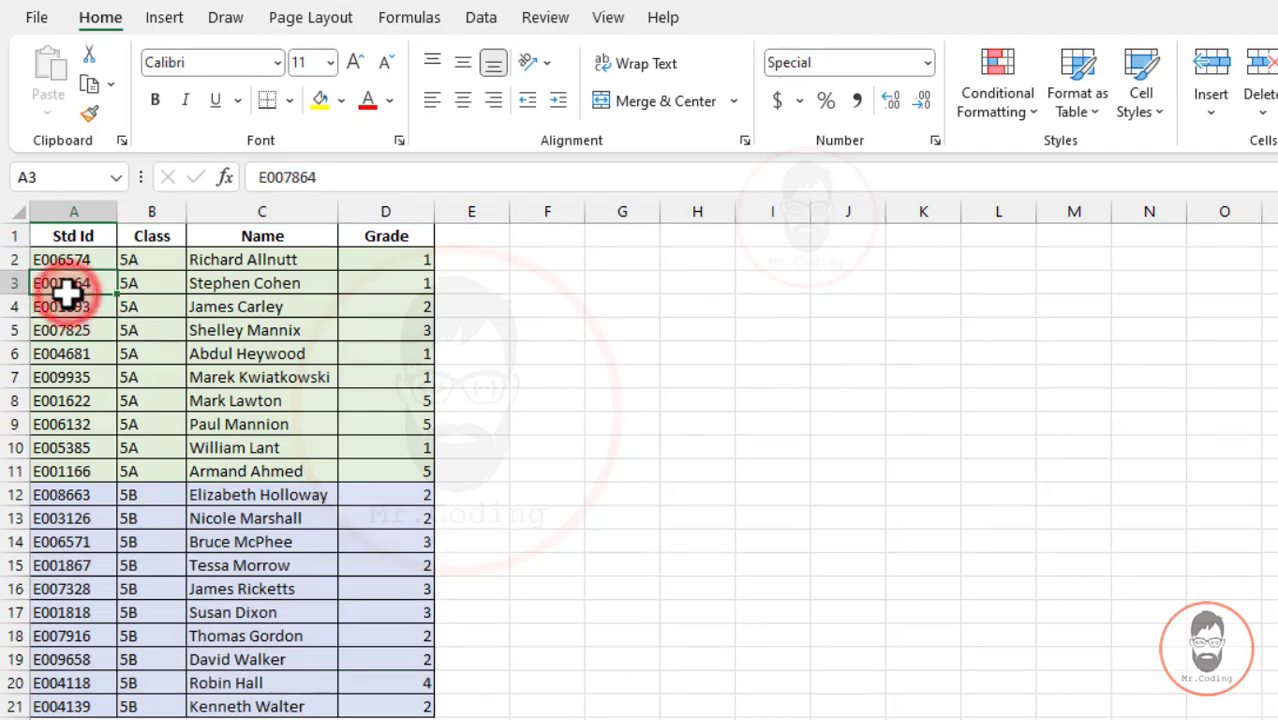
key(ctrl+a)
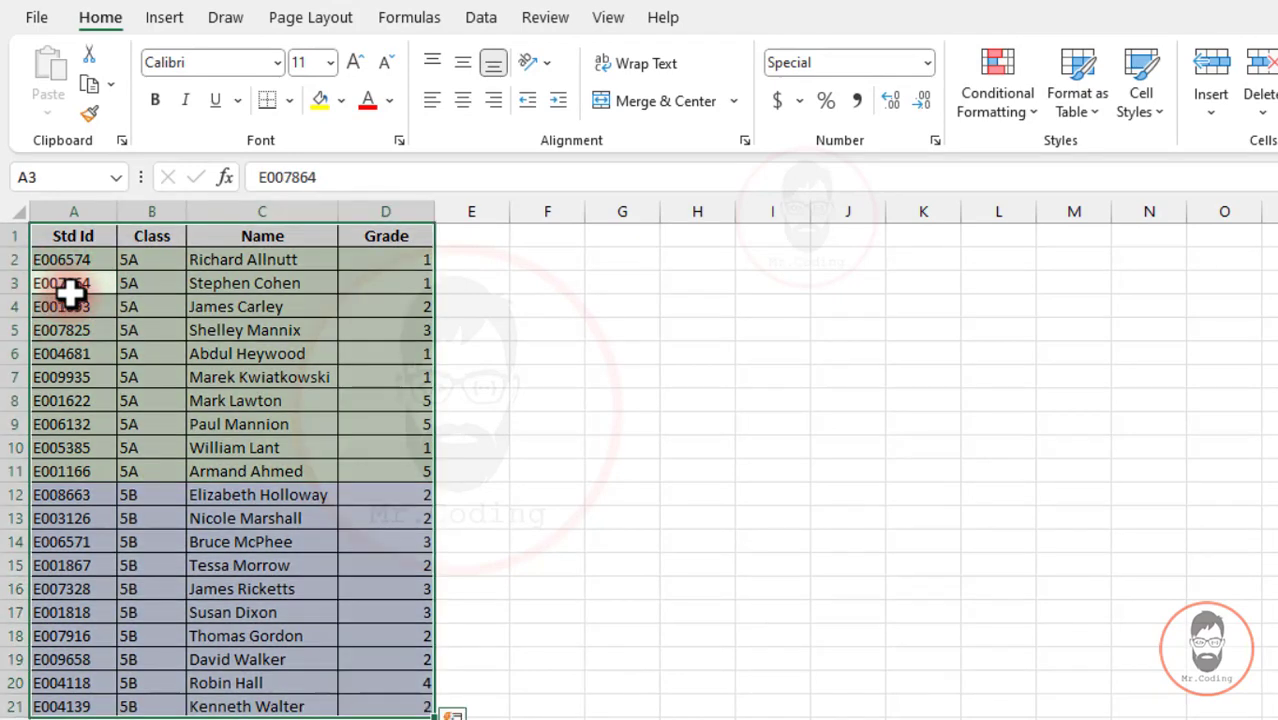
click(175, 17)
click(60, 72)
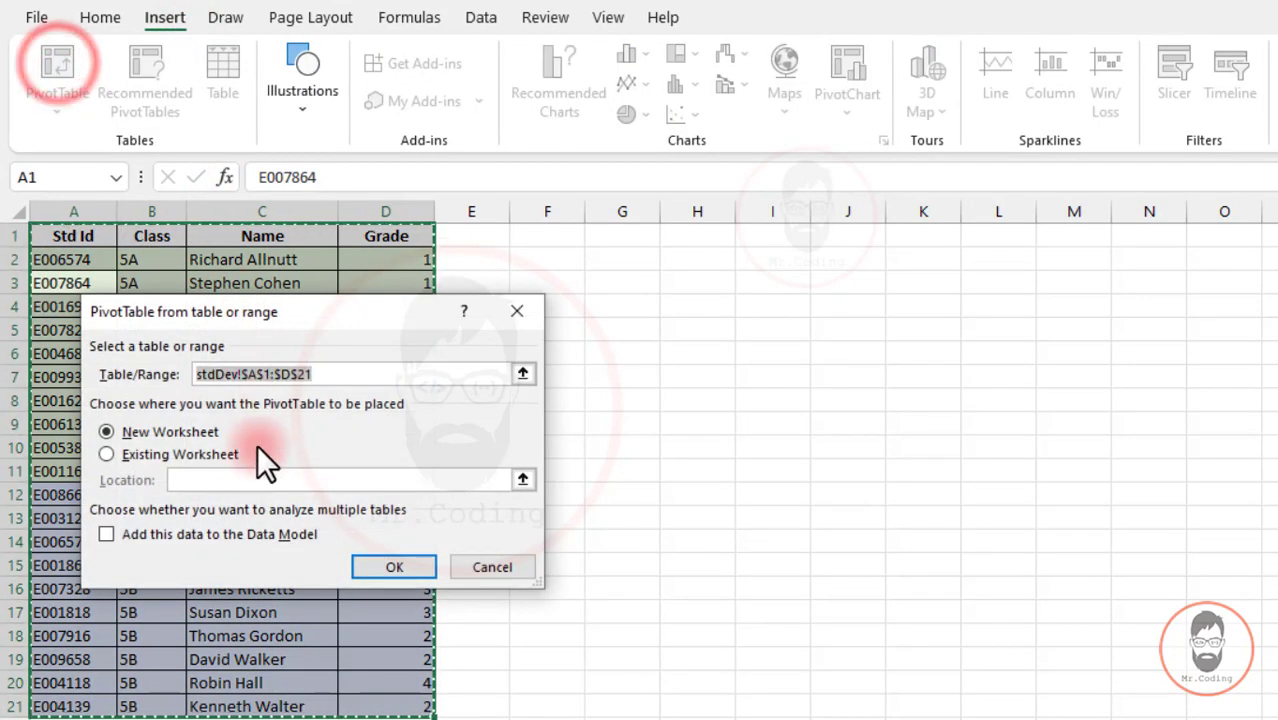
click(196, 453)
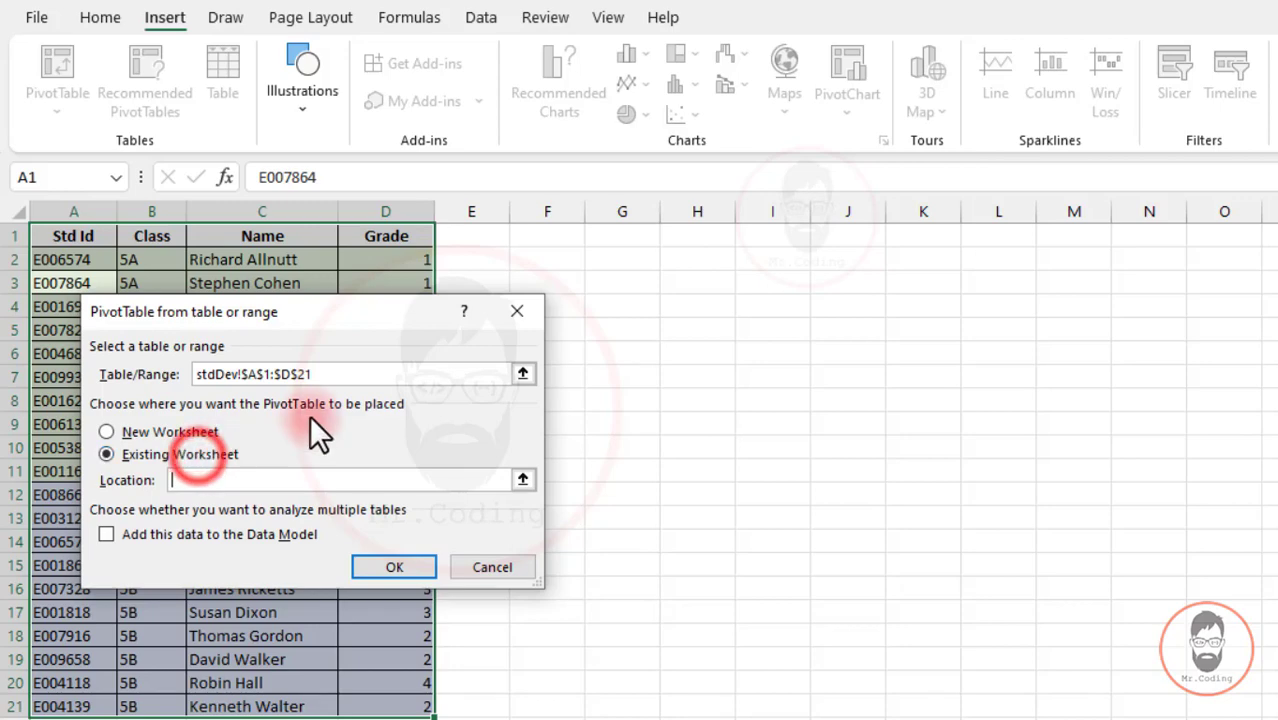
click(543, 280)
click(415, 566)
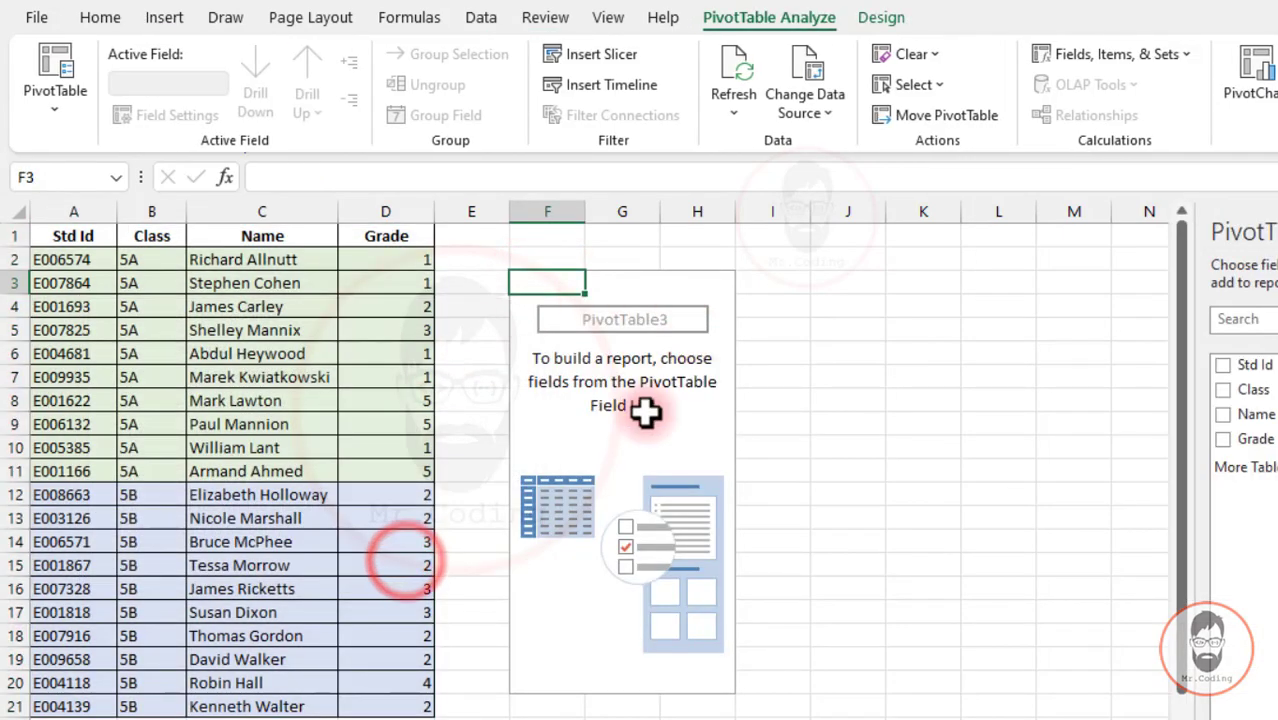
Enable the classic PivotTable layout in the display options of the new PivotTable at cell F3
right_click(546, 281)
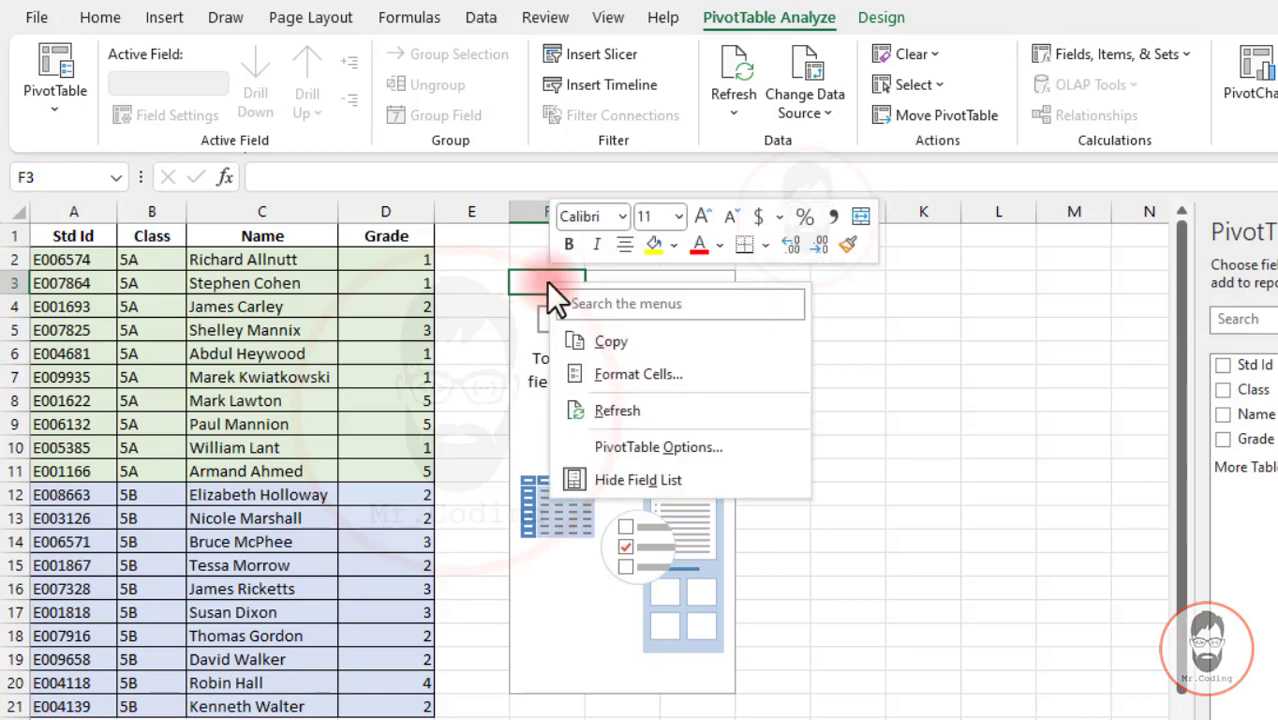
click(605, 442)
click(611, 240)
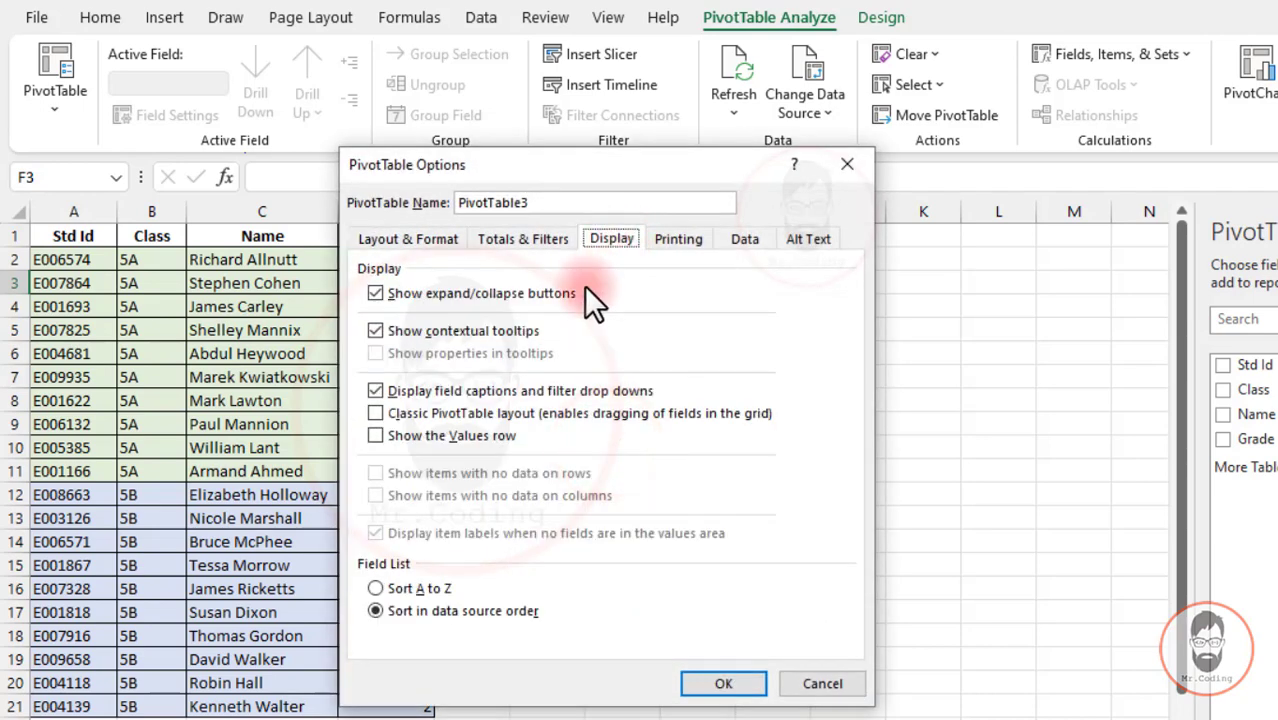
click(463, 415)
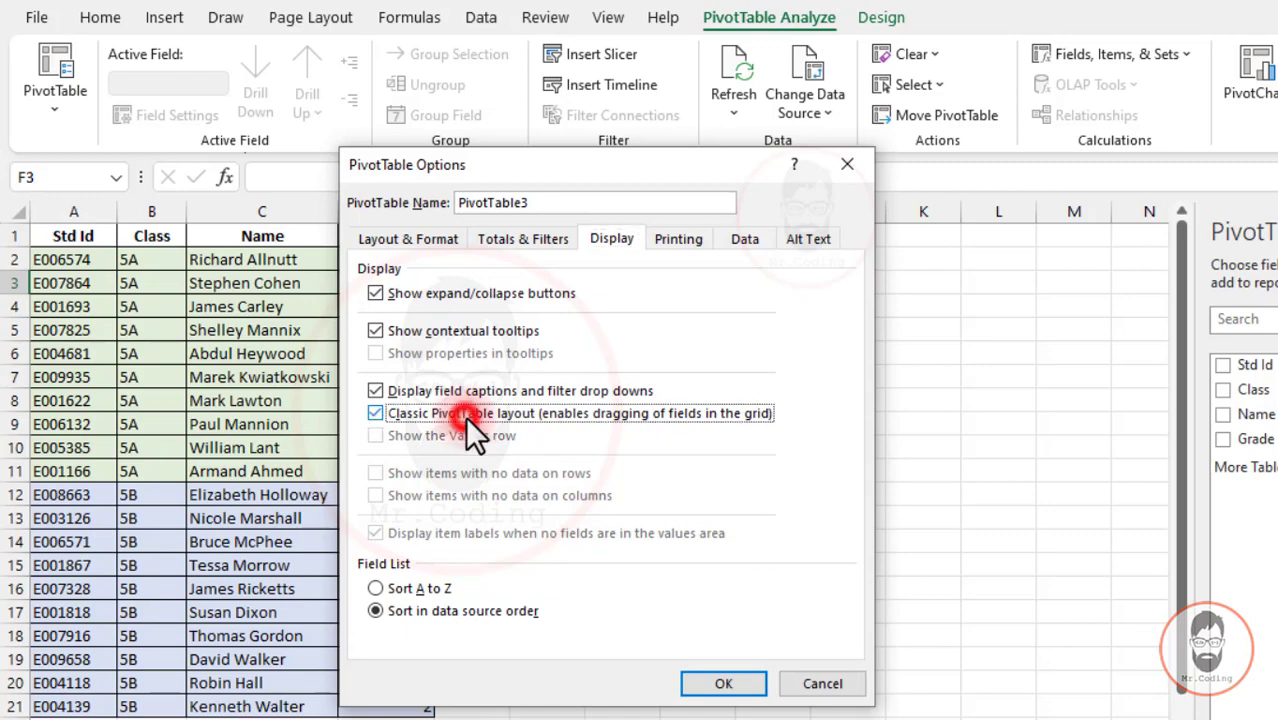
click(726, 684)
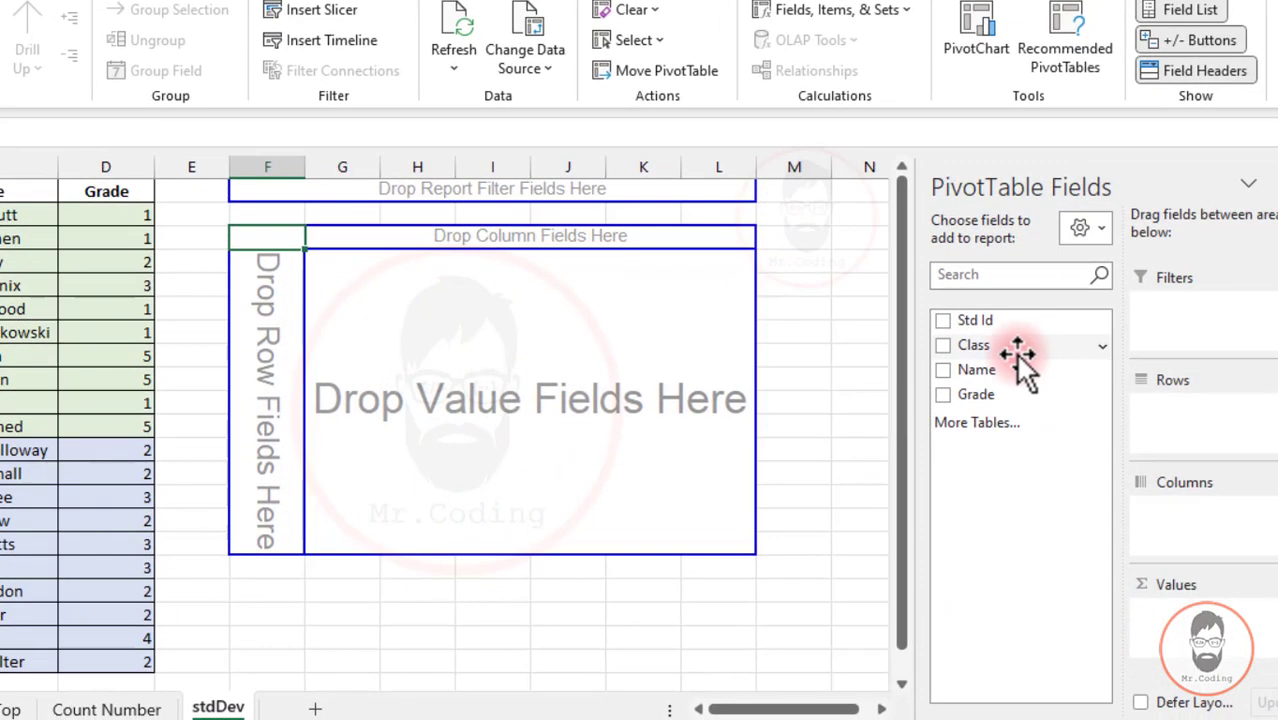
Add Class as the row field and Grade as a summed value, and check the source grades of classes 5B and 5A
drag(1020, 355, 1180, 405)
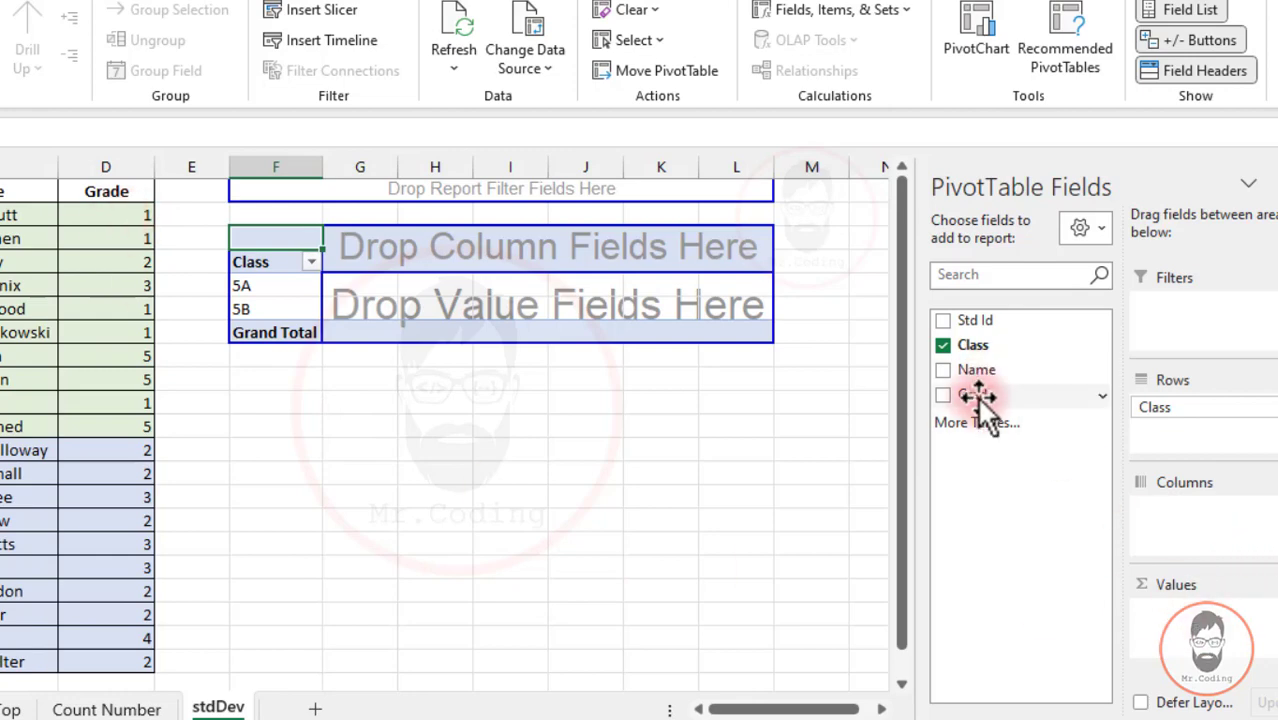
drag(976, 395, 1232, 610)
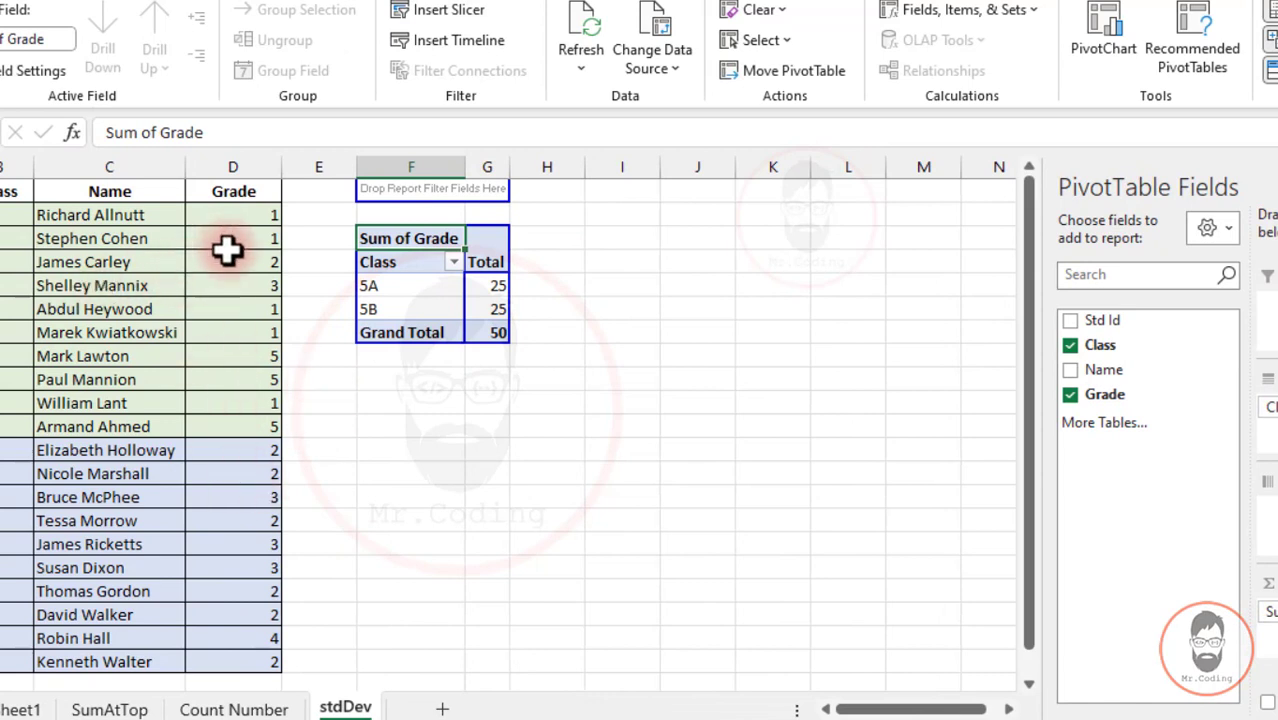
drag(230, 450, 235, 661)
drag(240, 214, 234, 426)
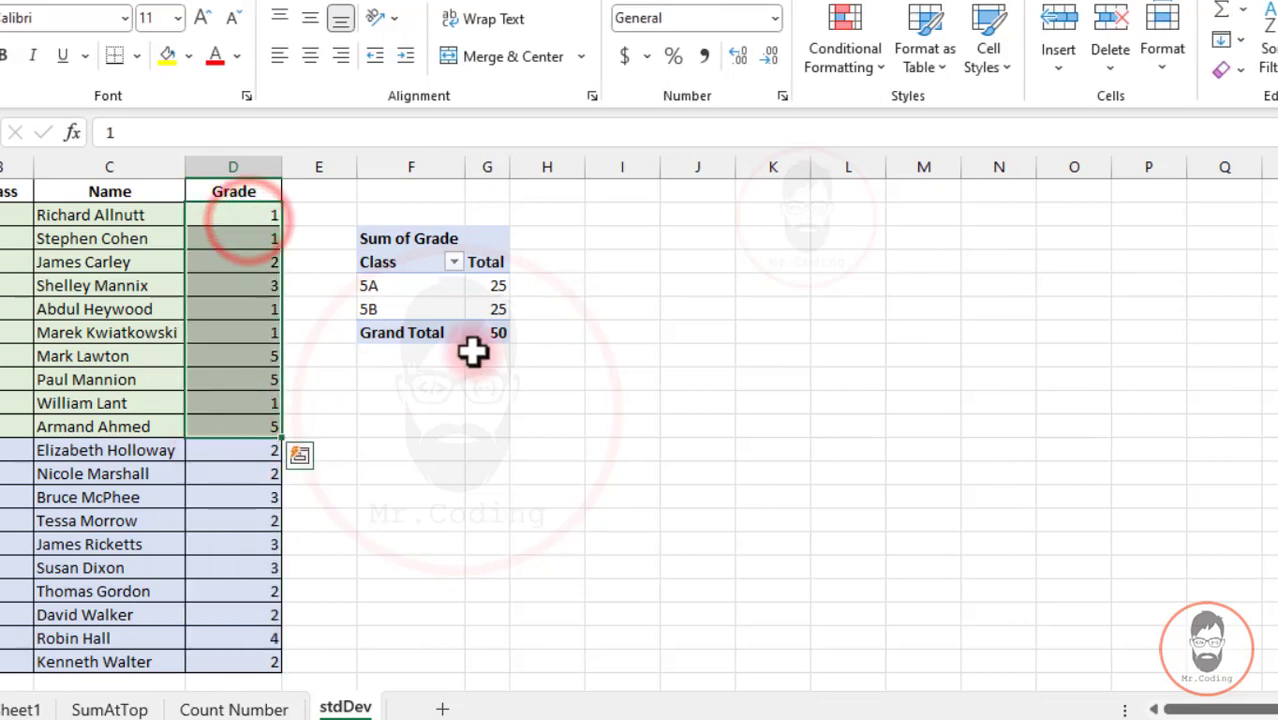
Add Grade to the PivotTable values a second time and summarize it by Count
click(490, 285)
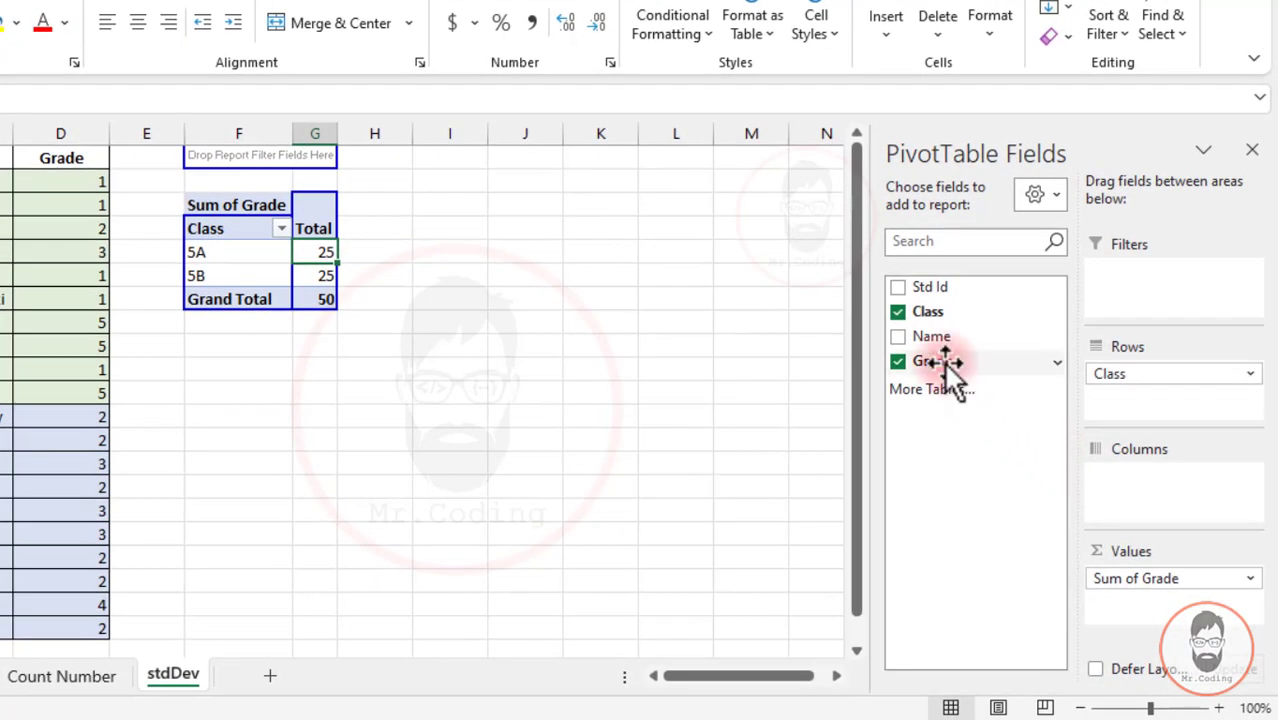
drag(944, 361, 1160, 600)
click(463, 252)
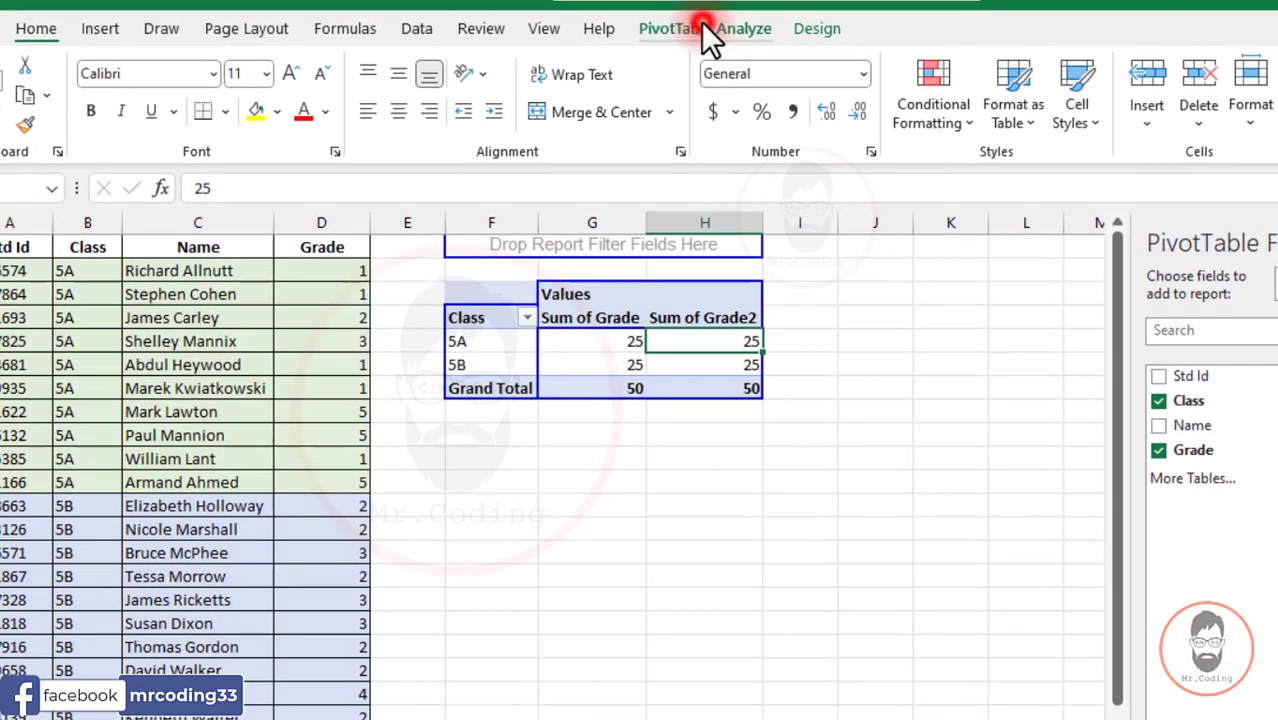
click(703, 28)
click(113, 124)
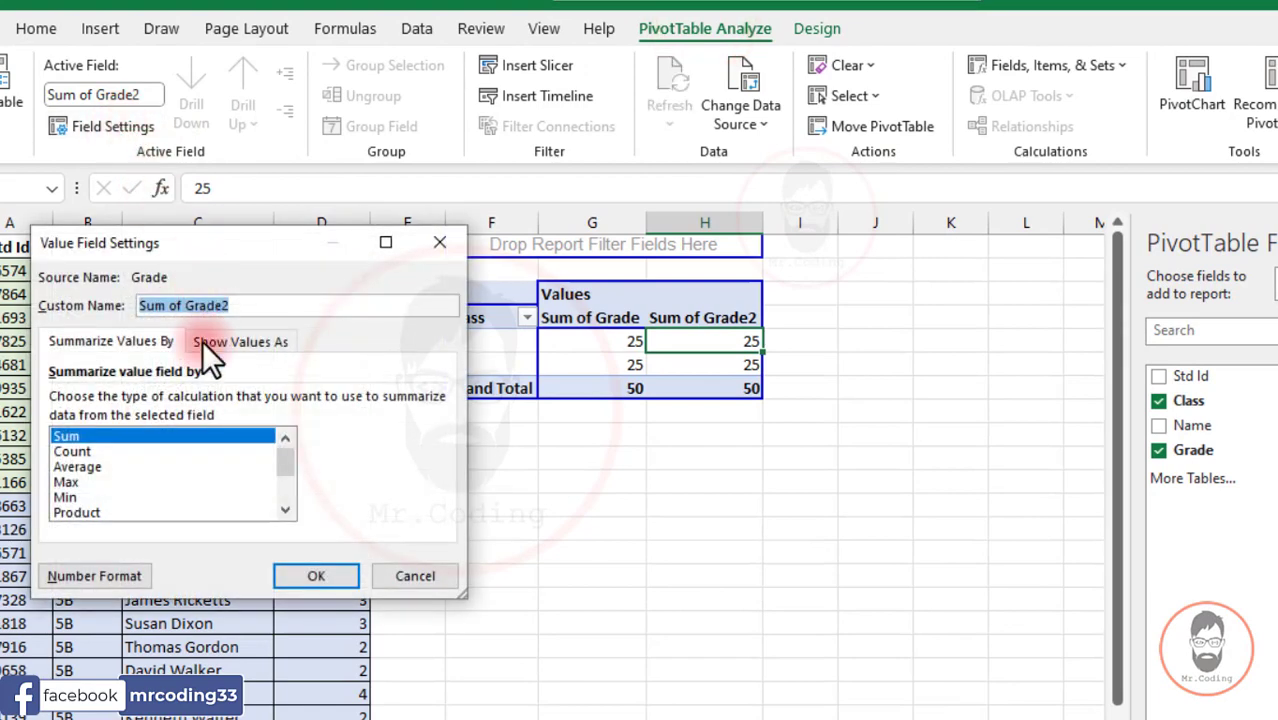
click(72, 451)
click(314, 574)
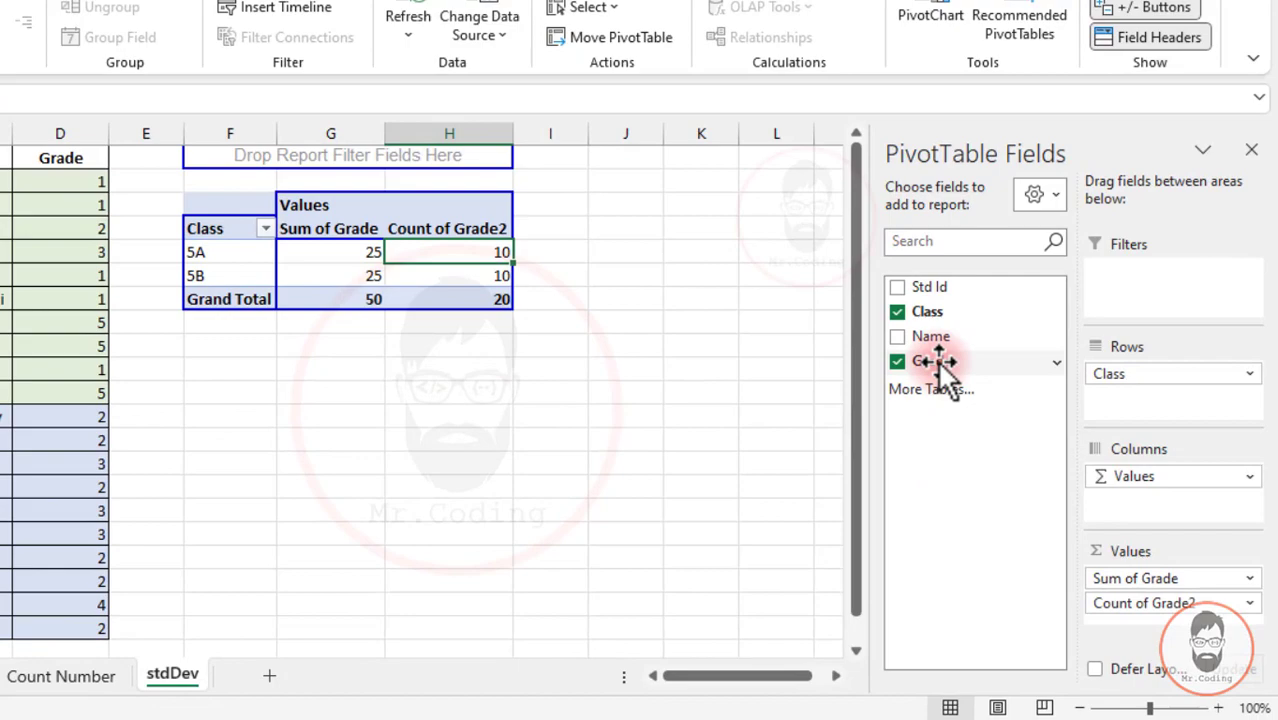
Add Grade to the values a third time, summarized by Average, and compare it with the Sum of Grade column
drag(1193, 450, 1277, 574)
drag(1150, 485, 1195, 668)
click(590, 252)
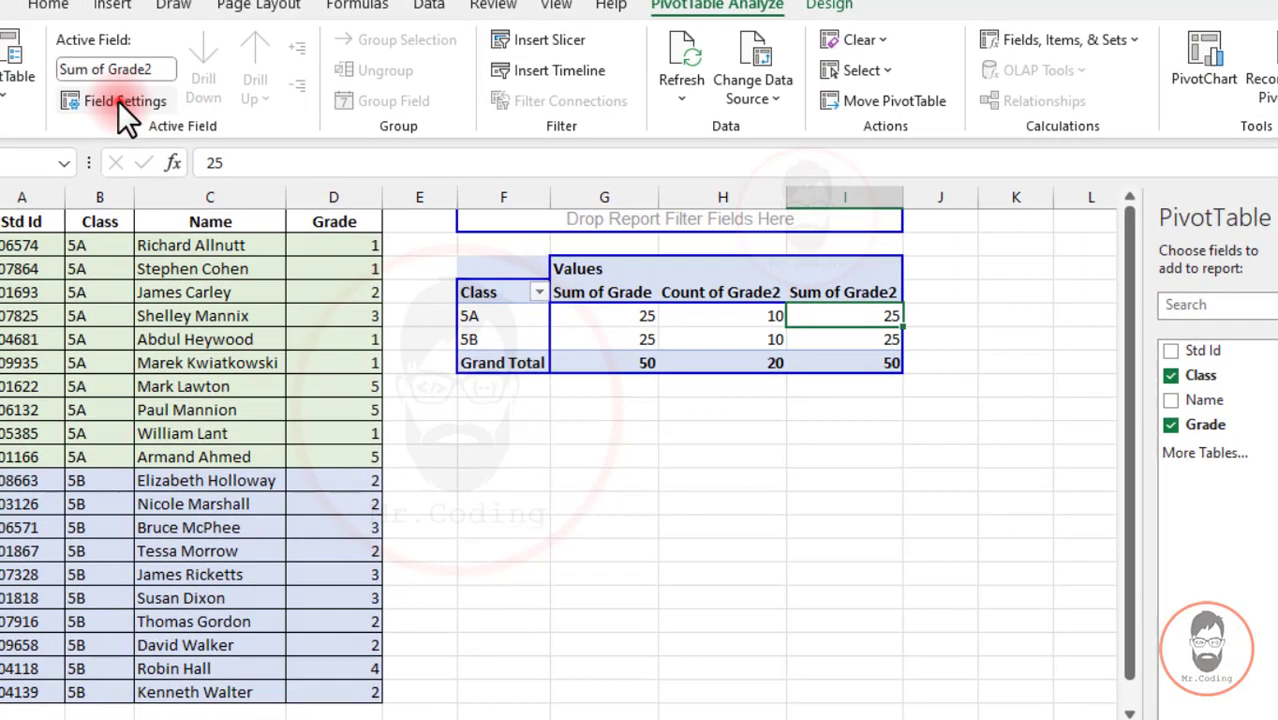
click(118, 101)
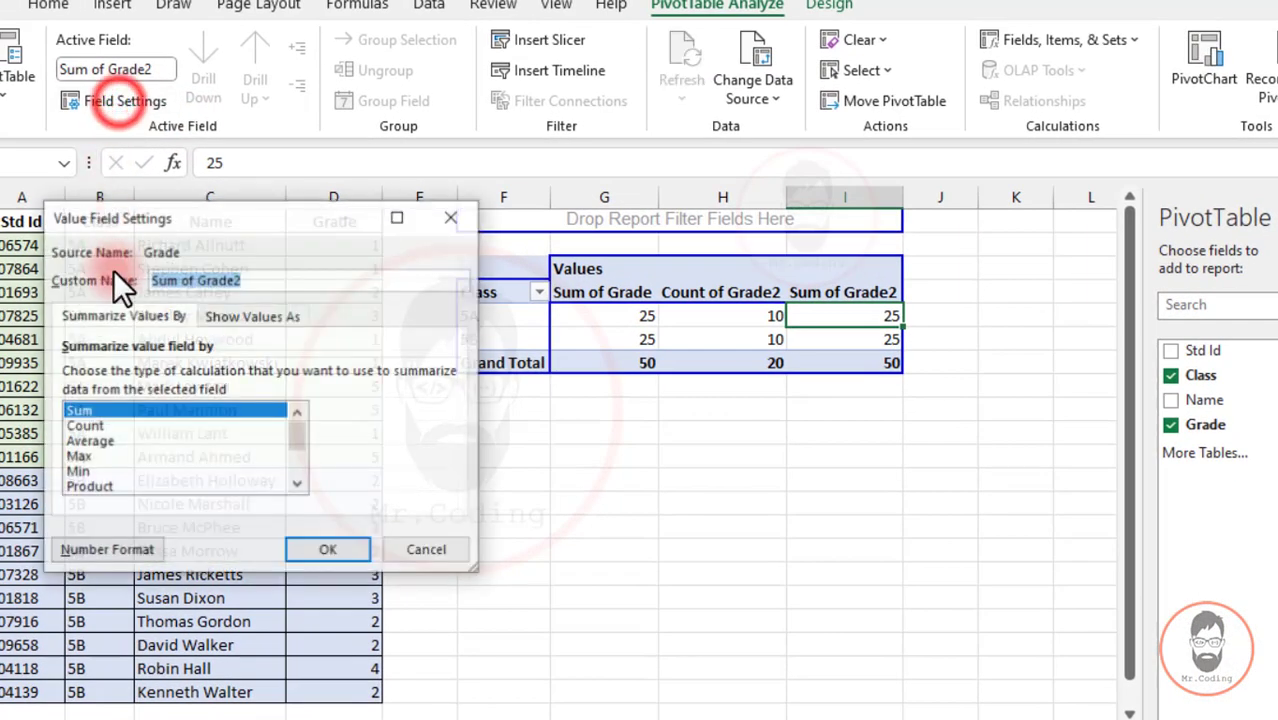
click(91, 439)
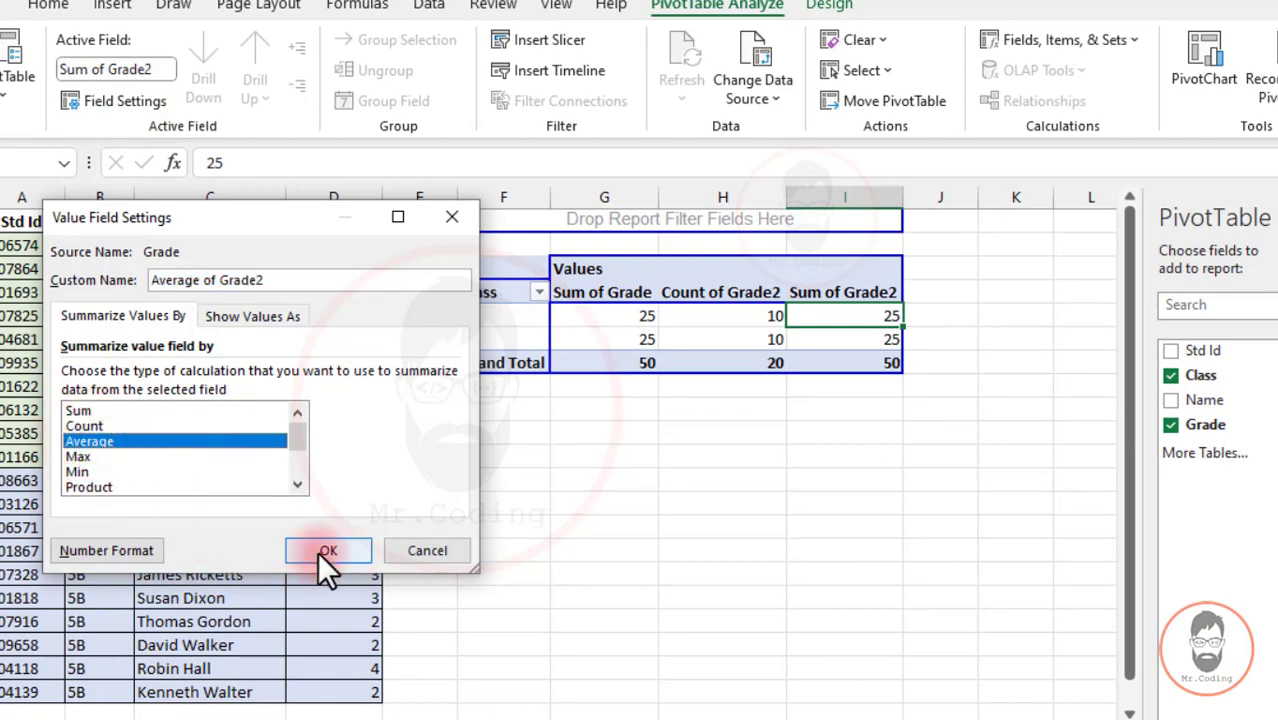
click(326, 551)
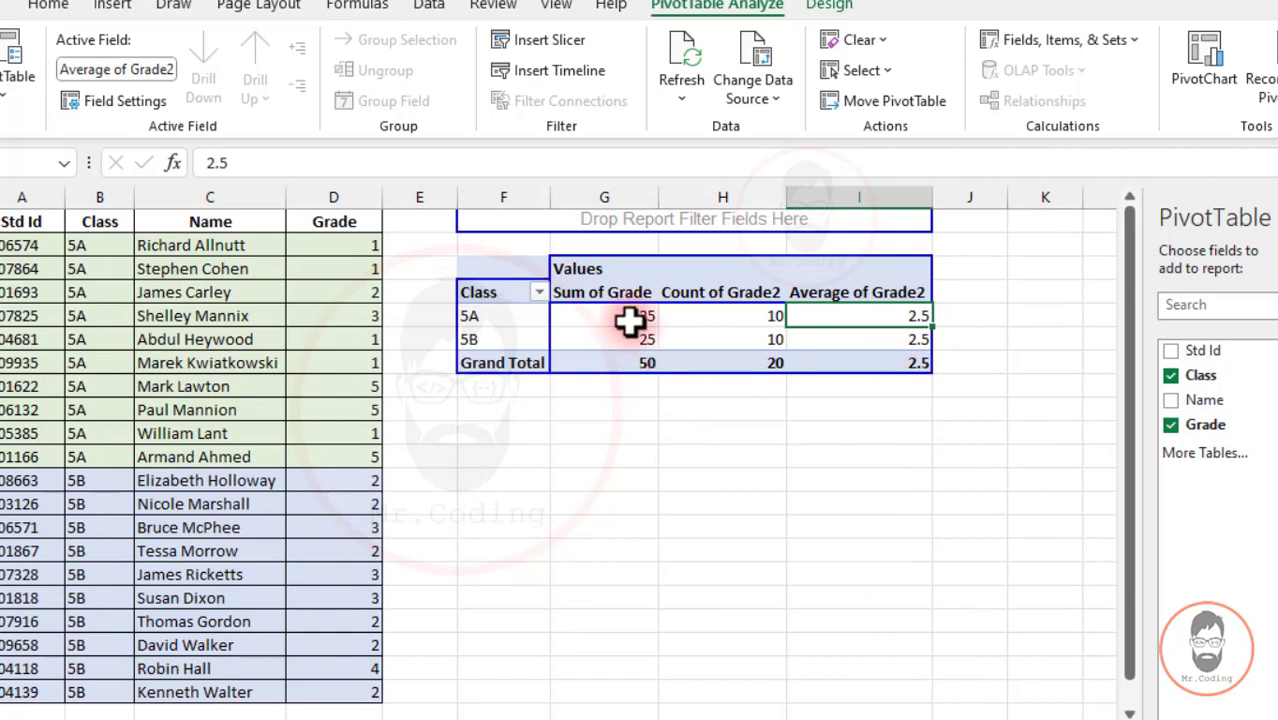
mouse_move(629, 317)
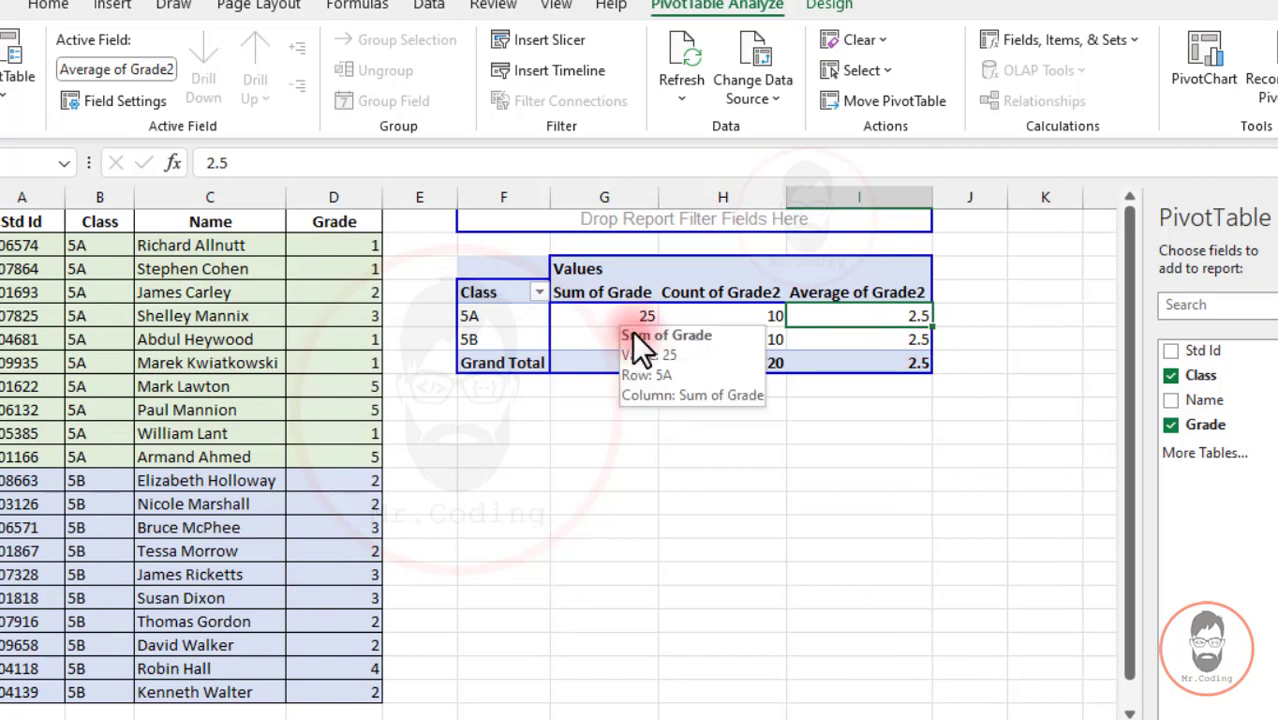
mouse_move(896, 314)
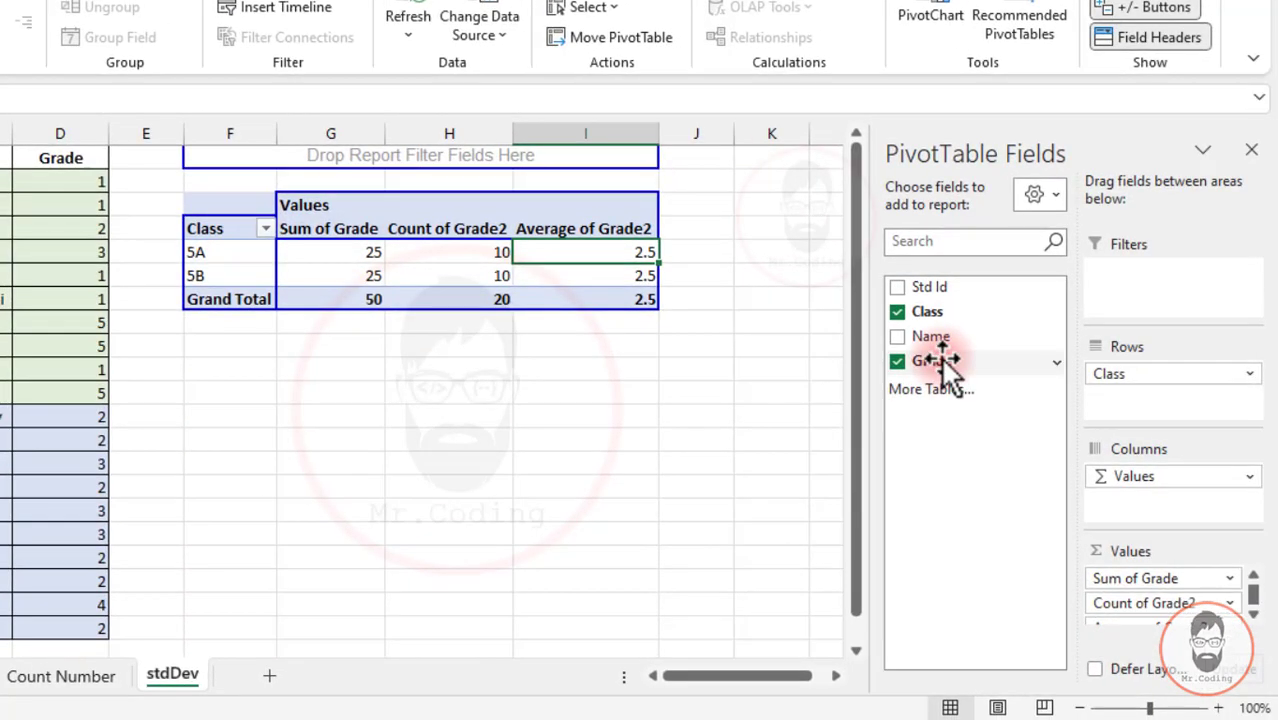
Add a fourth Grade value field summarized by StdDev, and compare the results for classes 5A and 5B
drag(1213, 420, 1239, 429)
drag(960, 360, 1178, 612)
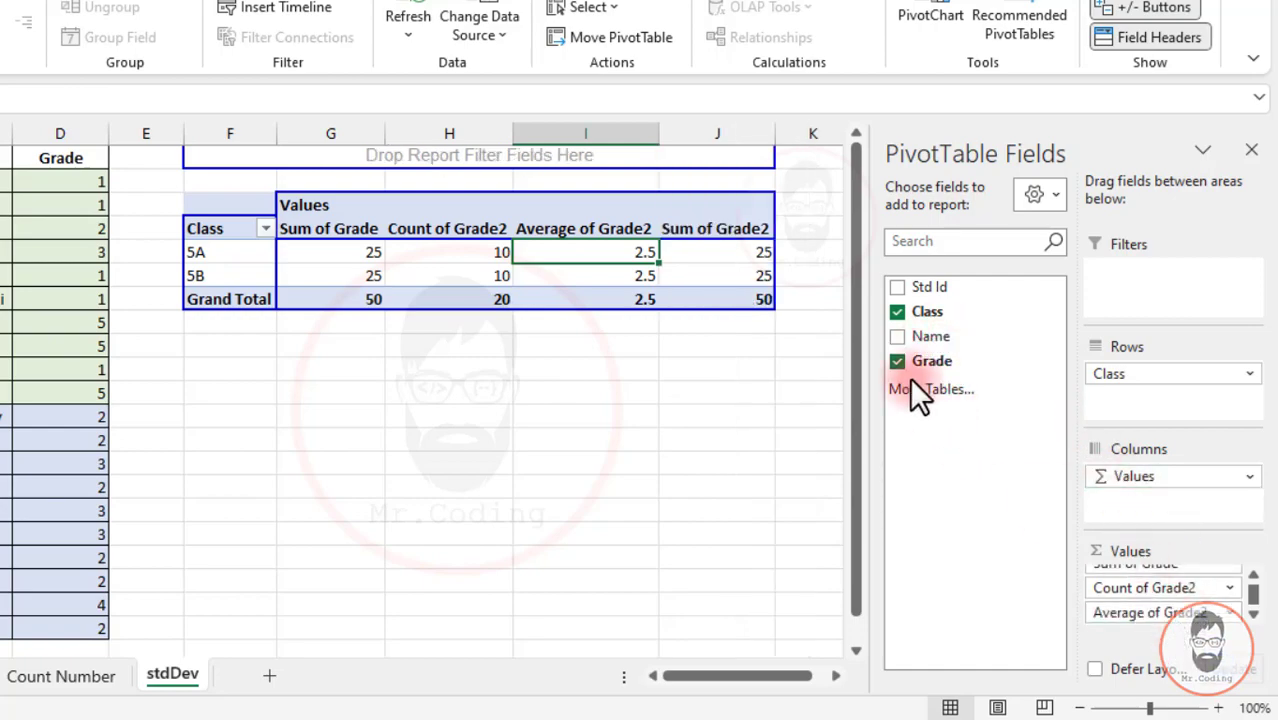
click(716, 252)
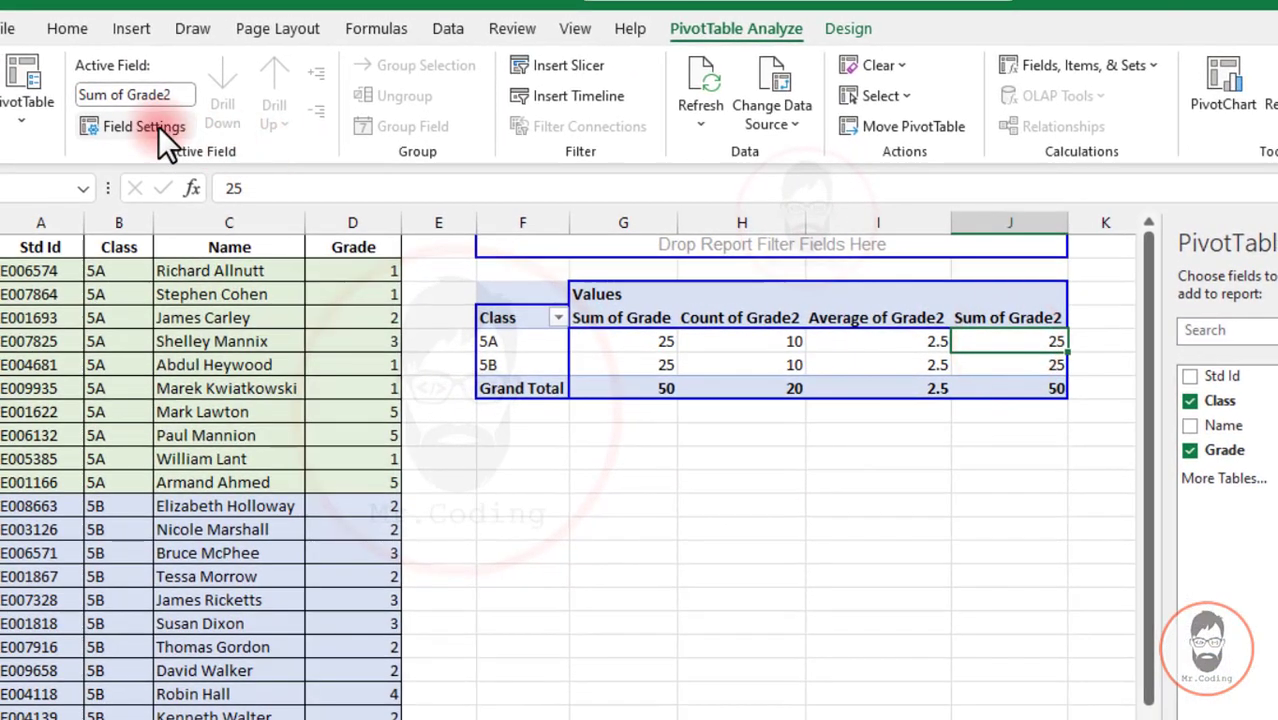
click(158, 126)
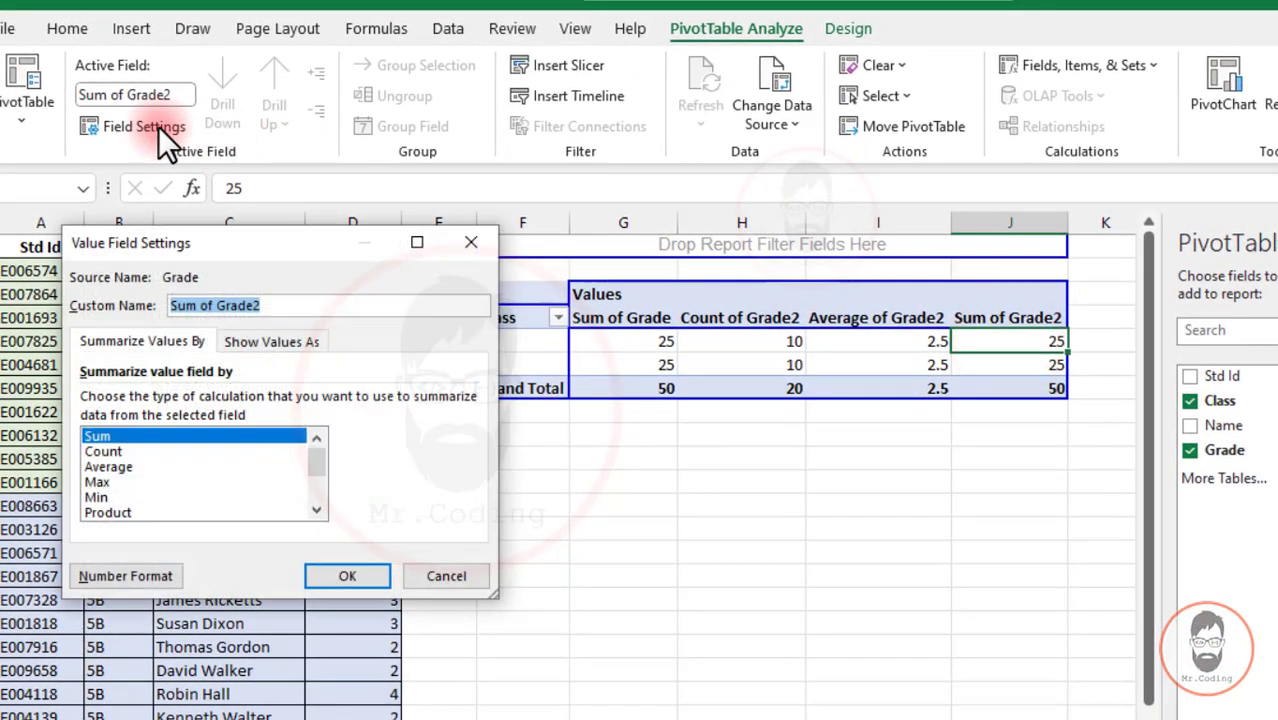
drag(318, 471, 322, 502)
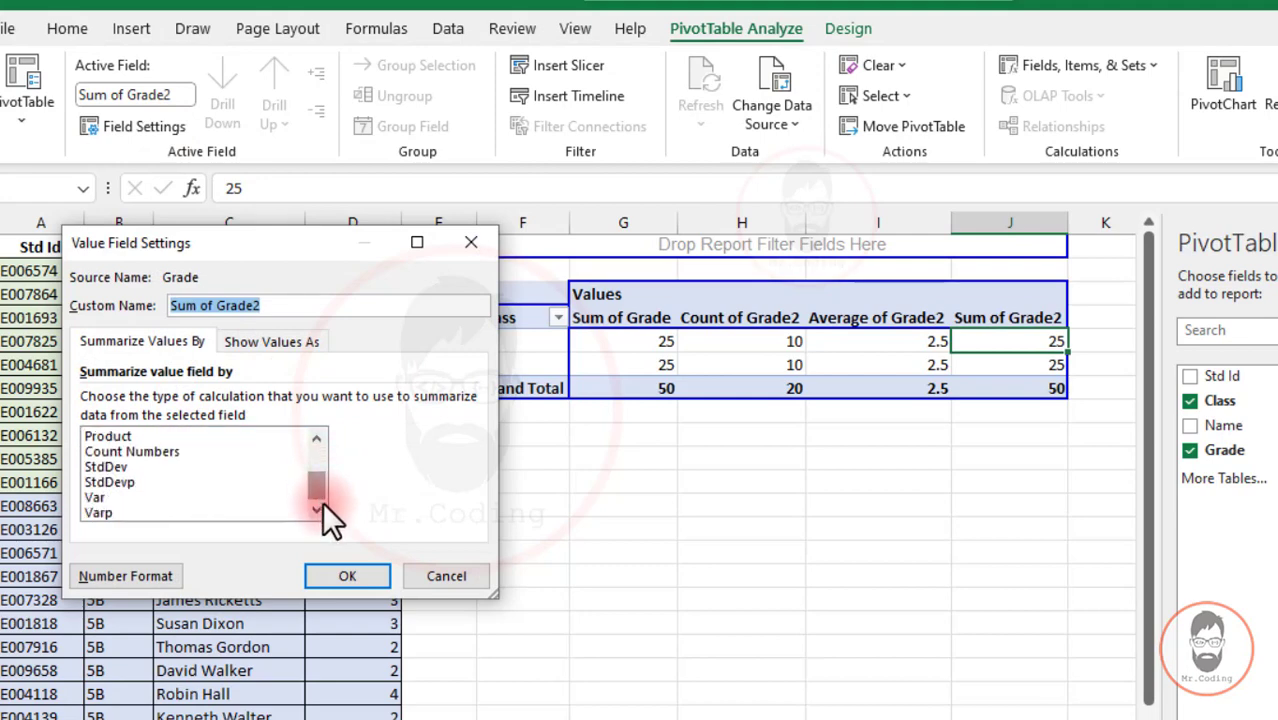
click(107, 466)
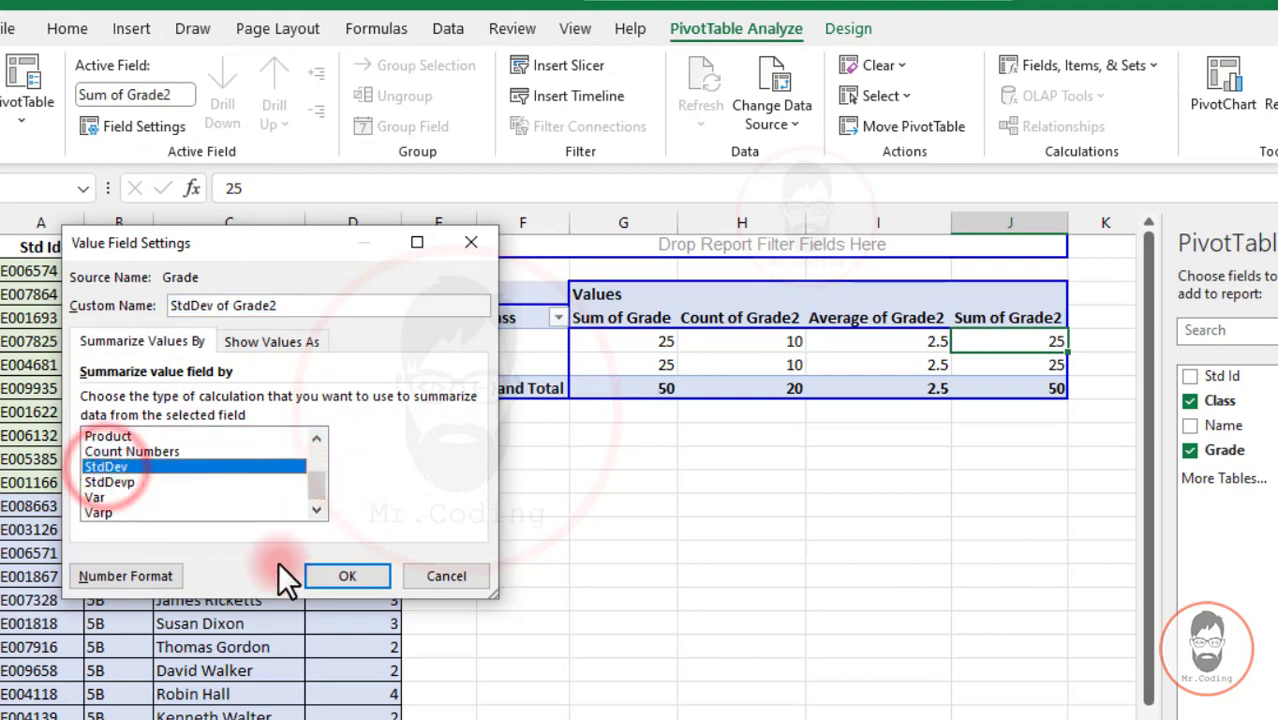
click(333, 578)
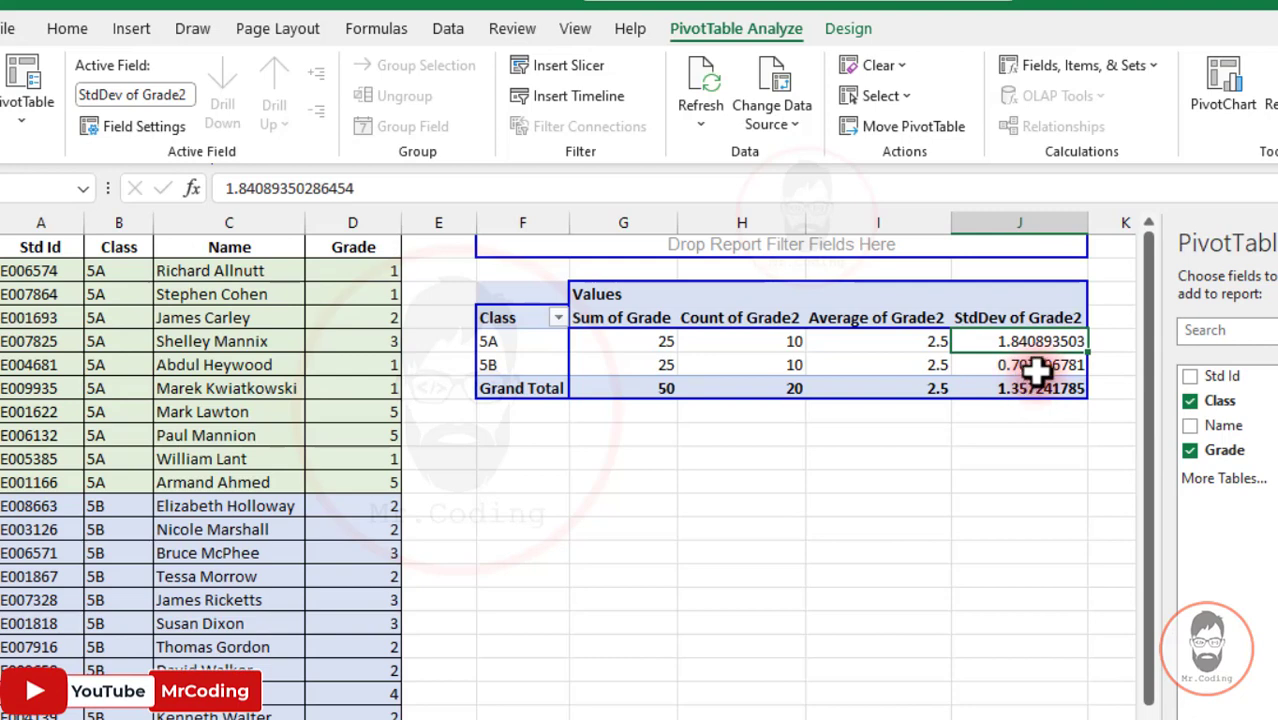
click(1022, 365)
drag(508, 341, 1019, 343)
click(1021, 364)
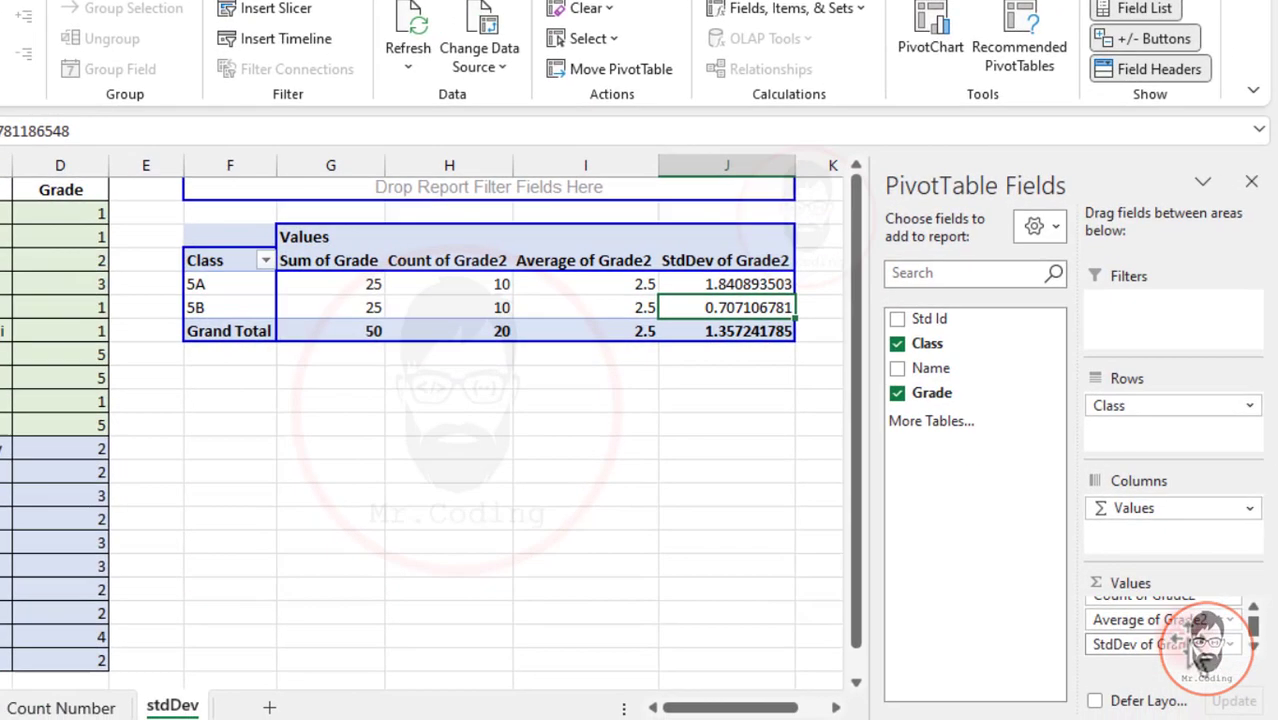
Add a fifth Grade value field to the PivotTable and summarize it by StdDevp
drag(928, 395, 1107, 648)
click(838, 708)
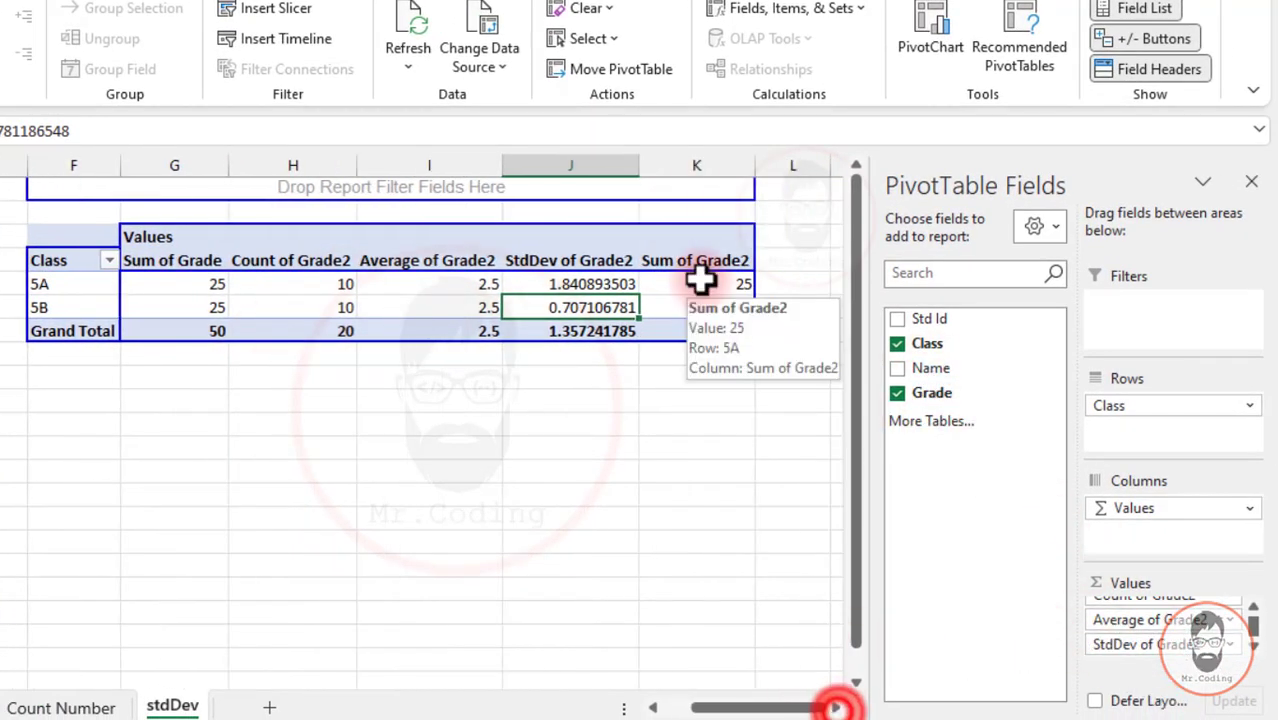
click(705, 284)
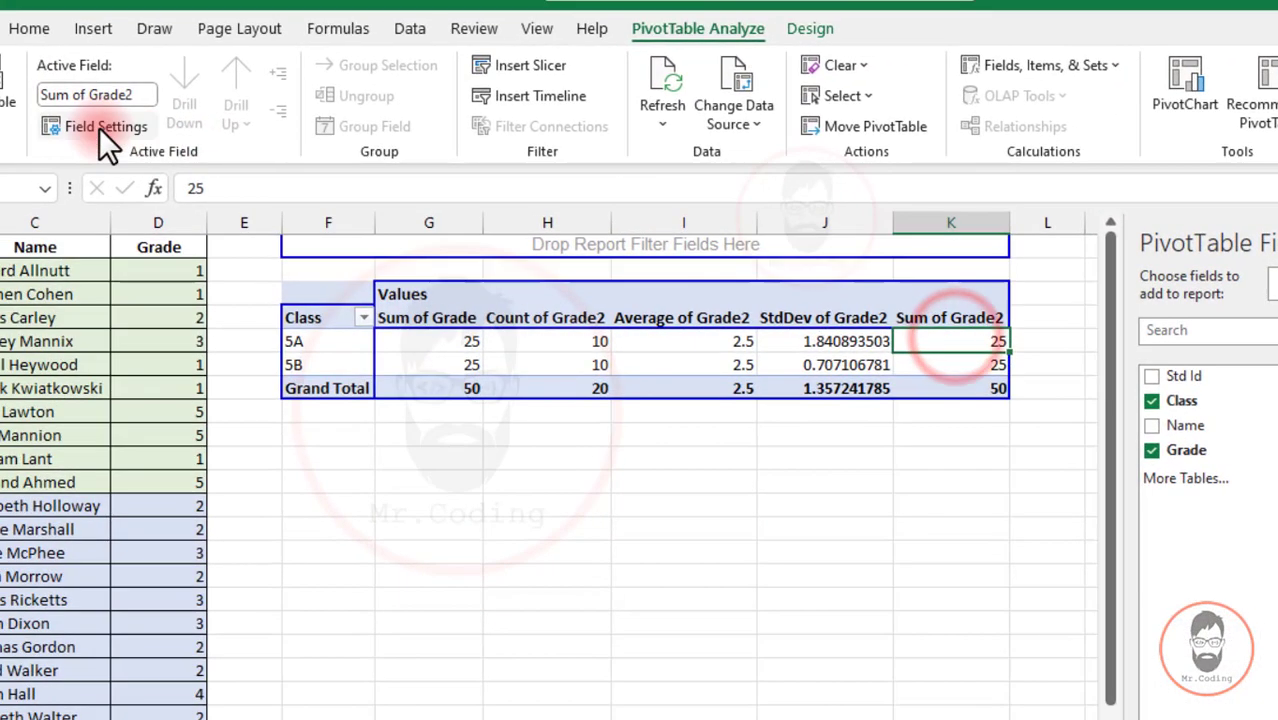
click(99, 127)
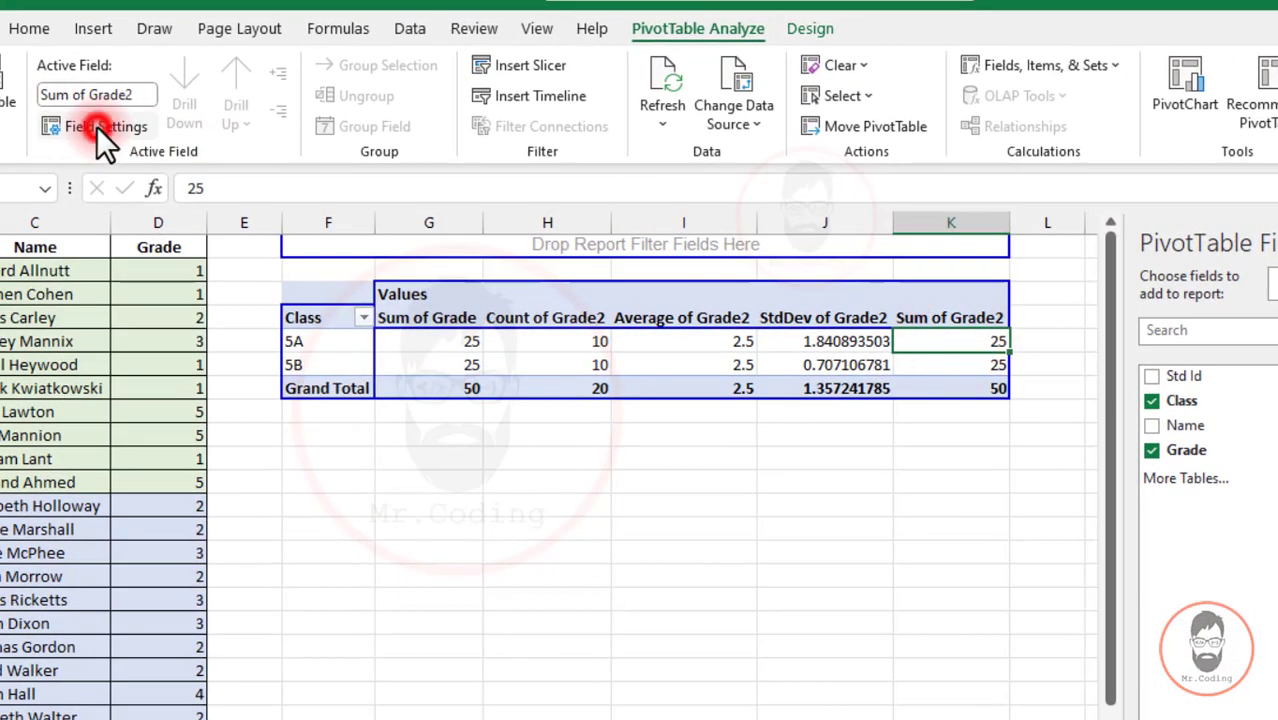
drag(277, 460, 268, 497)
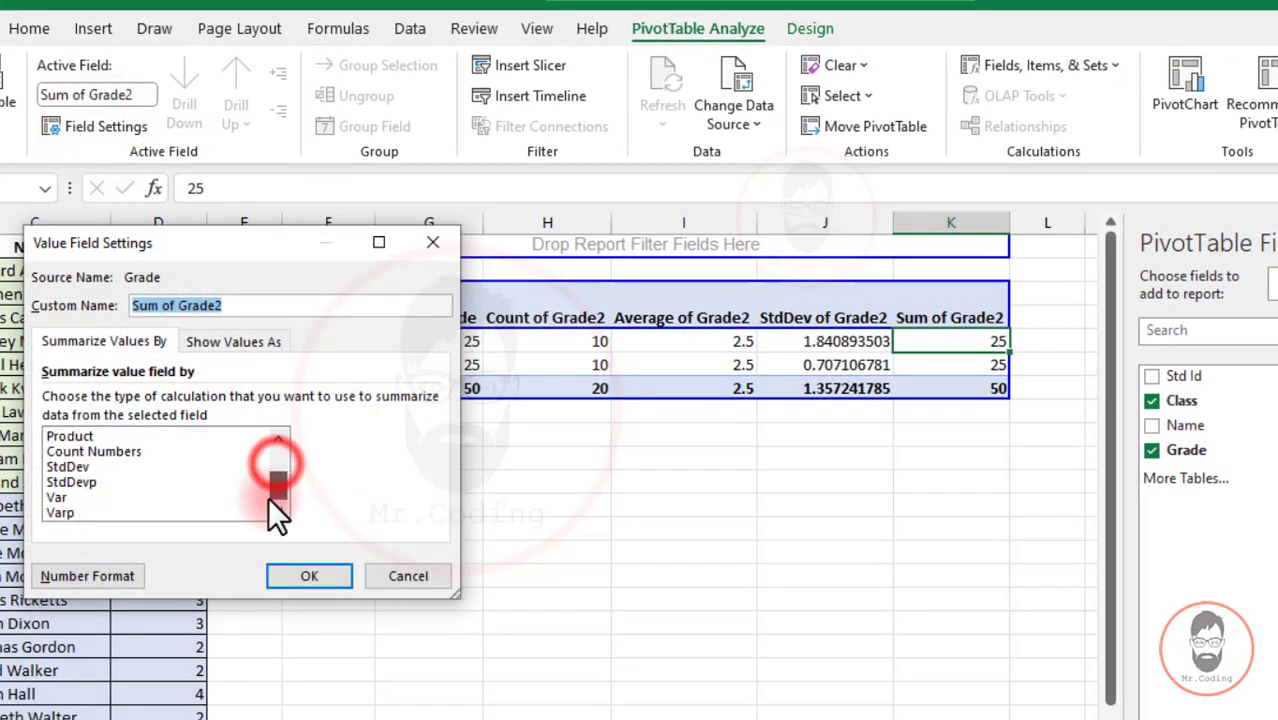
click(72, 482)
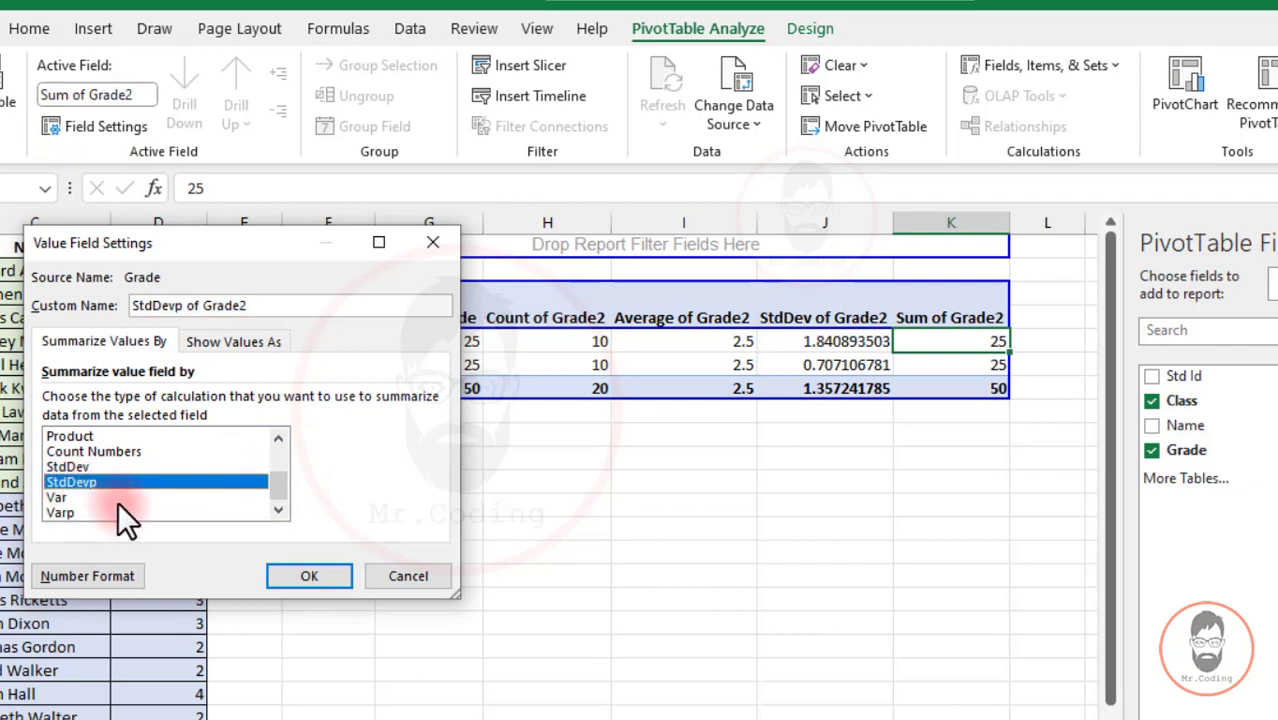
click(291, 577)
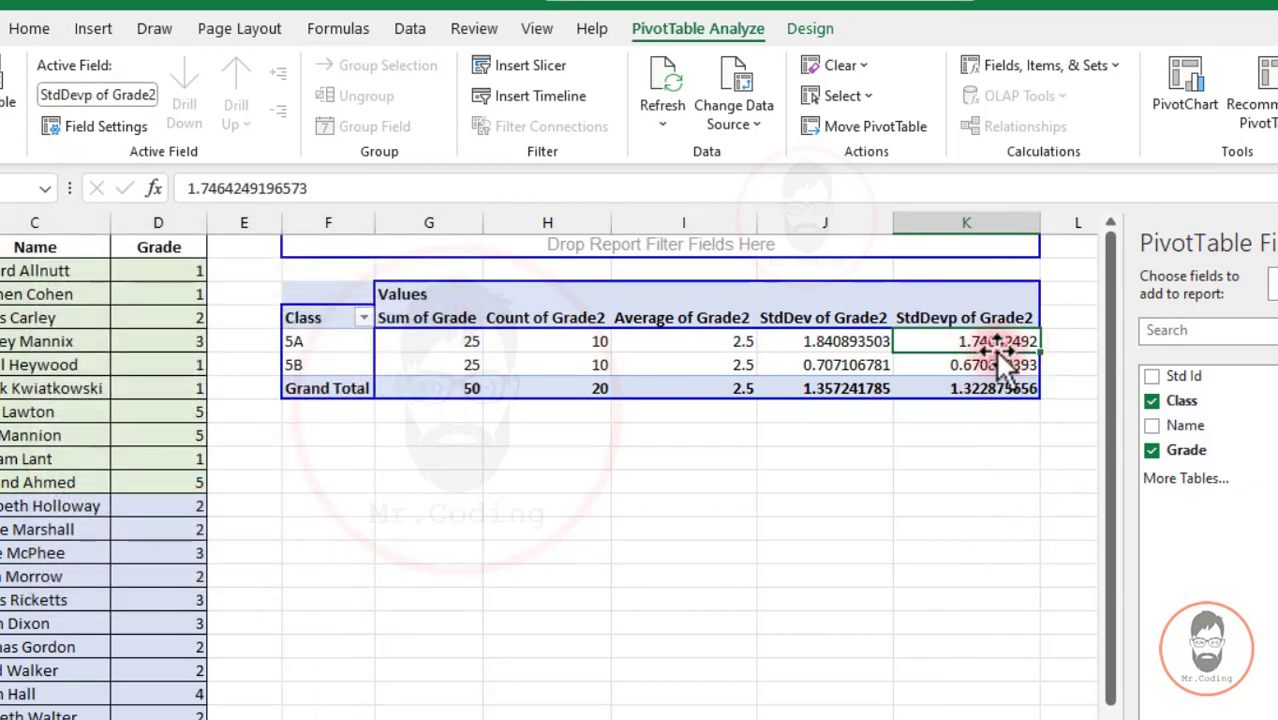
Compare the StdDev of Grade2 and StdDevp of Grade2 values for class 5A
click(842, 341)
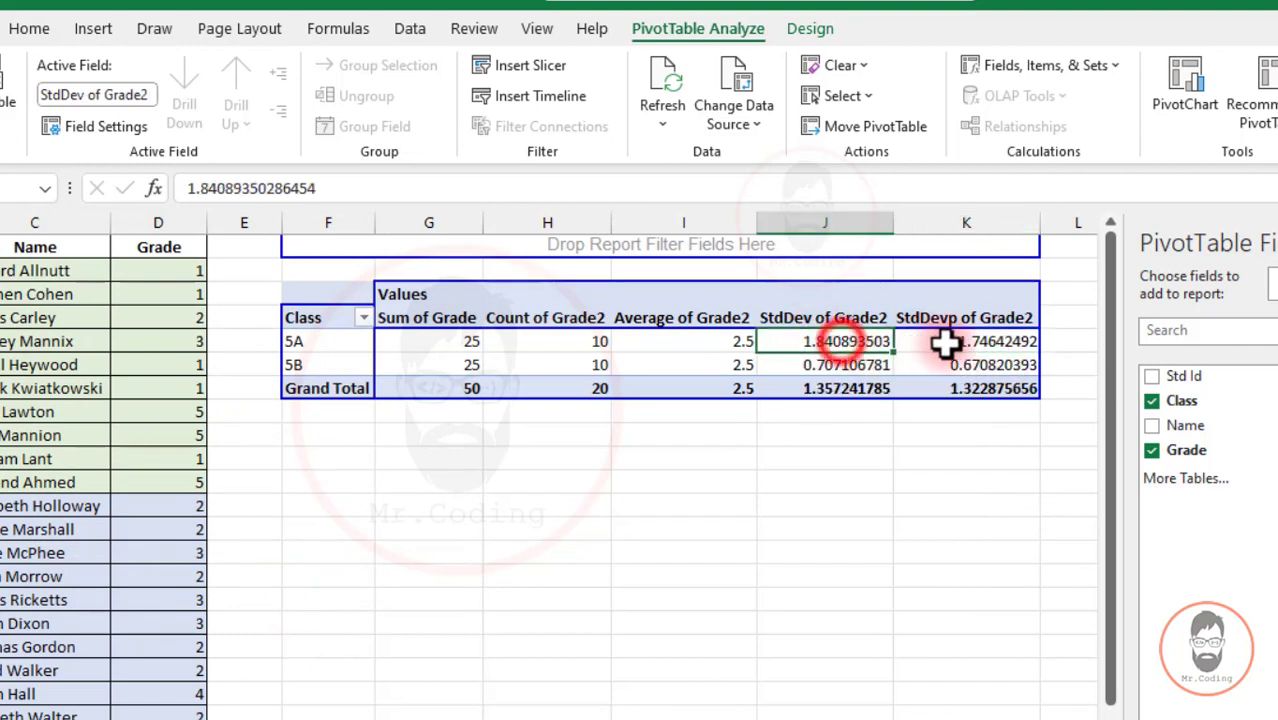
click(945, 342)
click(876, 345)
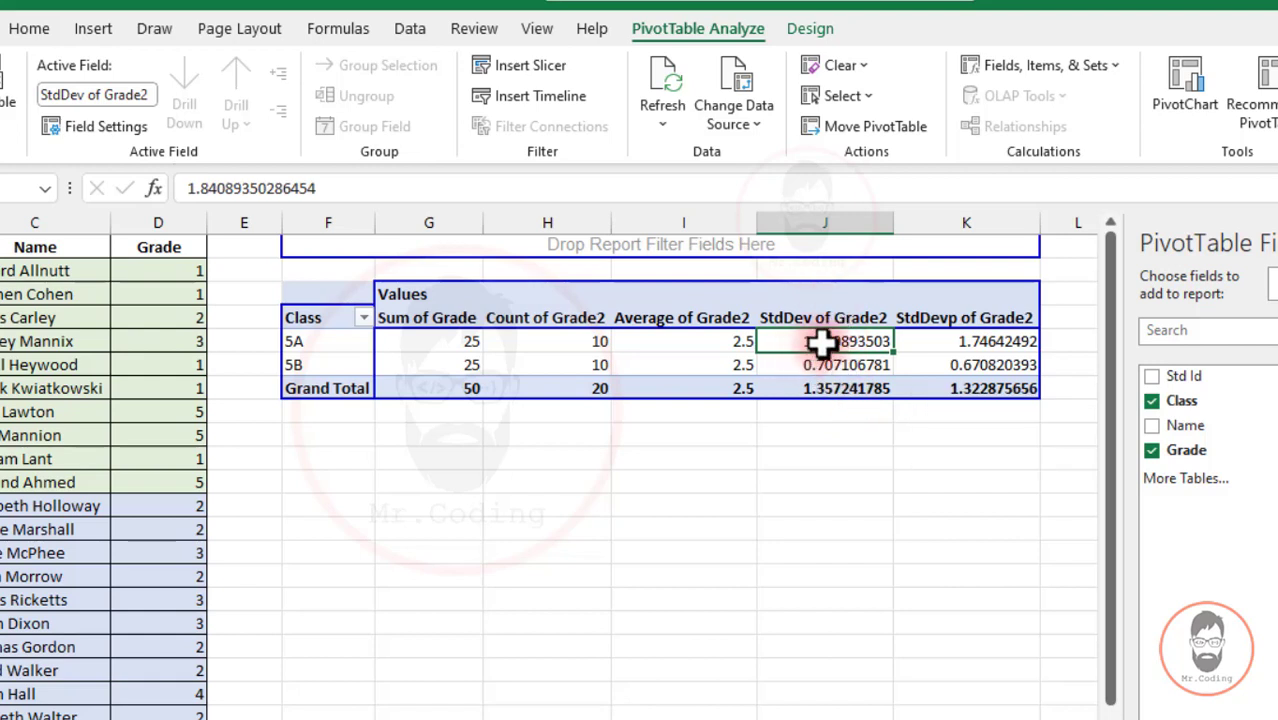
mouse_move(820, 342)
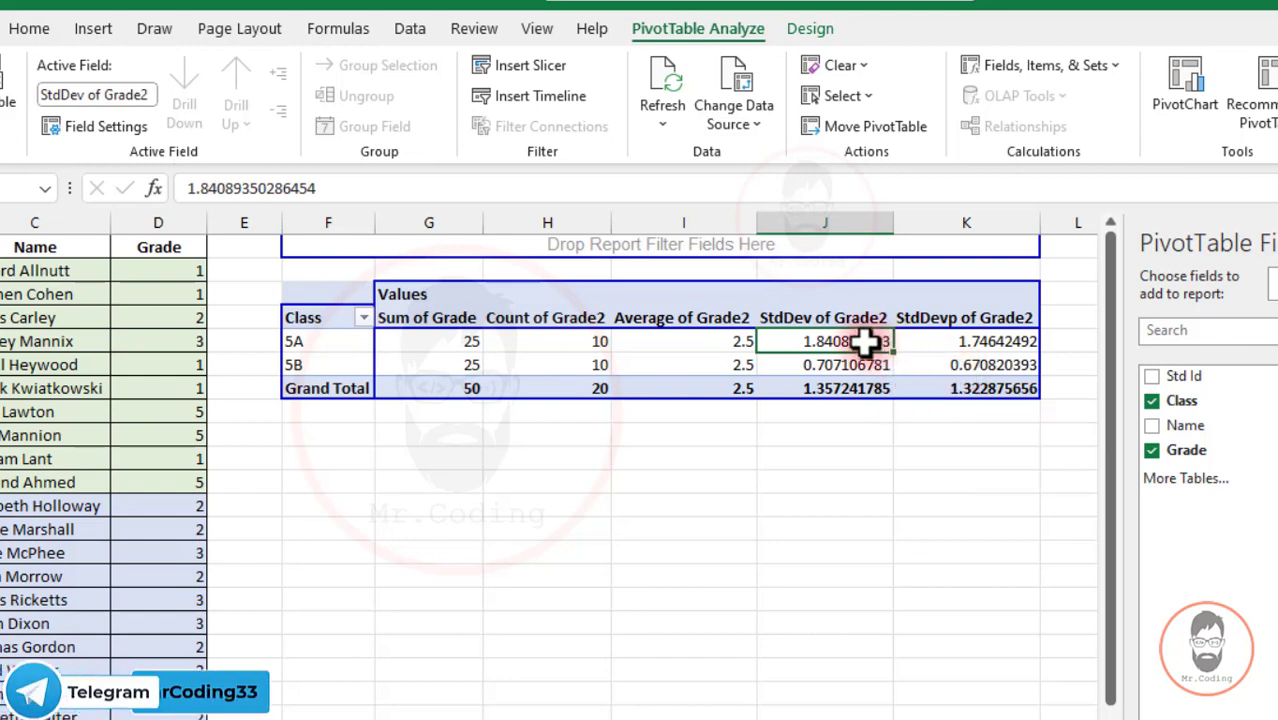
mouse_move(865, 342)
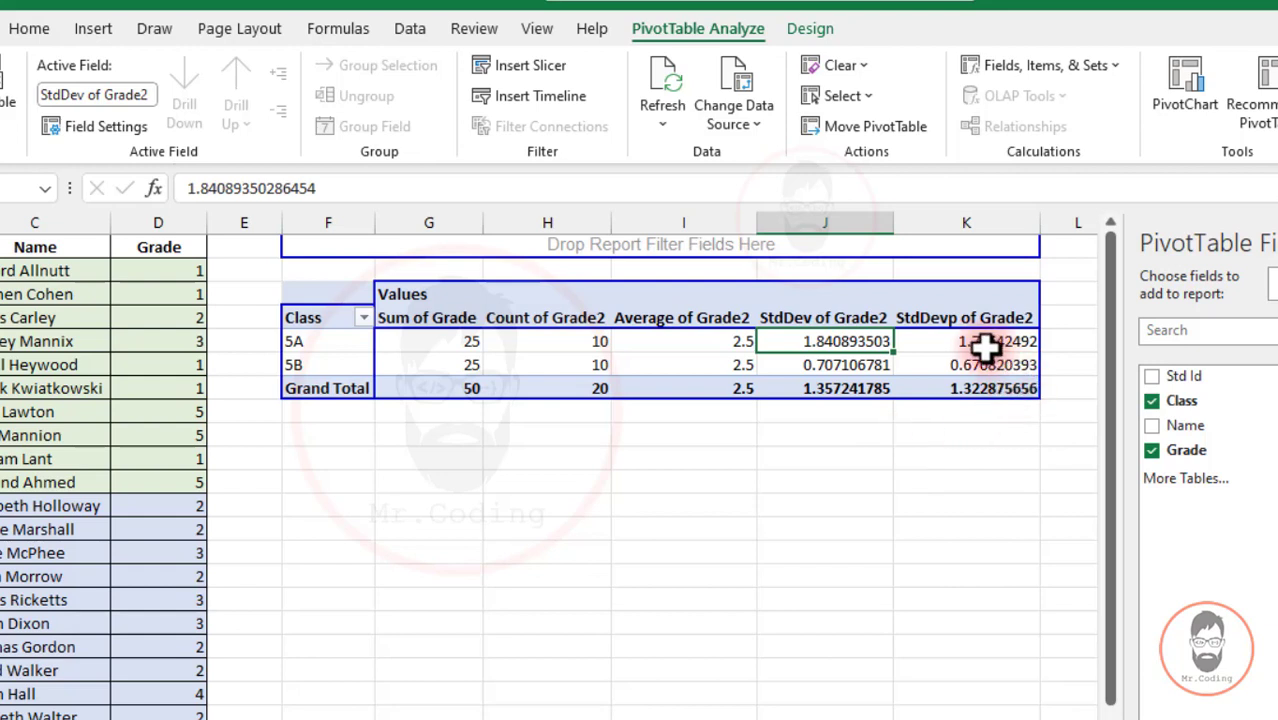
mouse_move(973, 346)
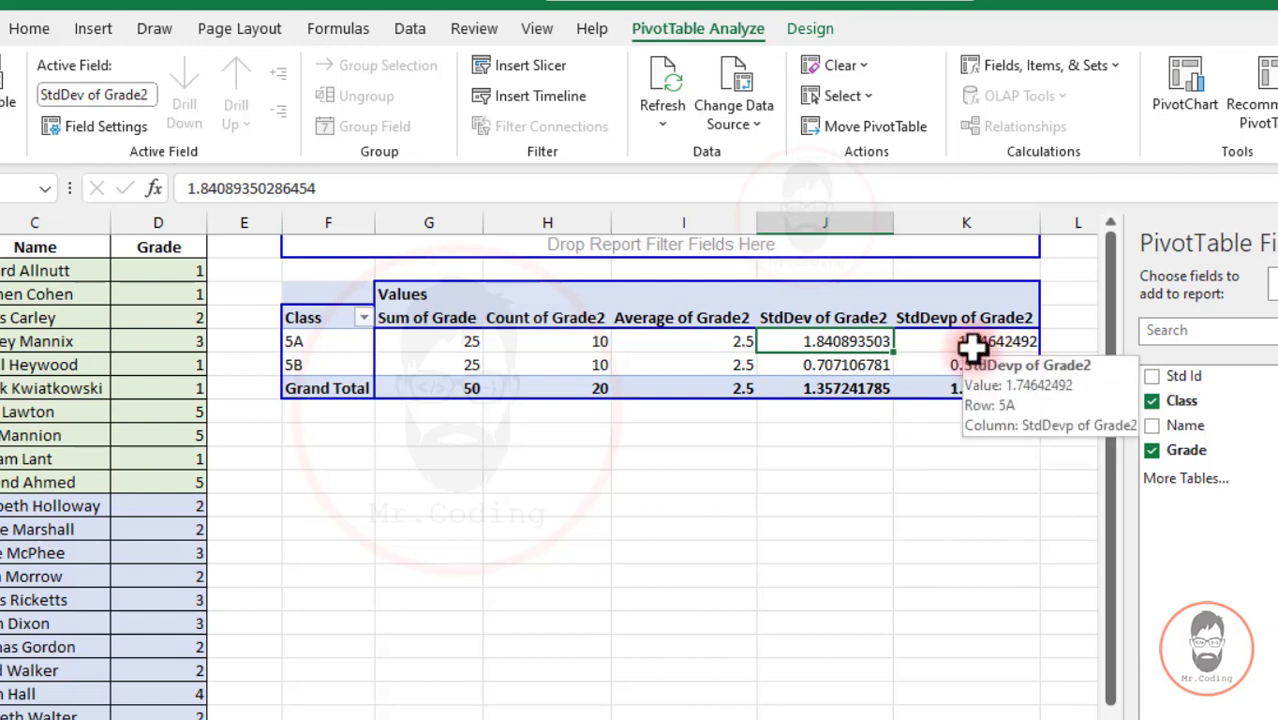
Change the StdDevp of Grade2 value field in the PivotTable to summarize by Var
mouse_move(830, 398)
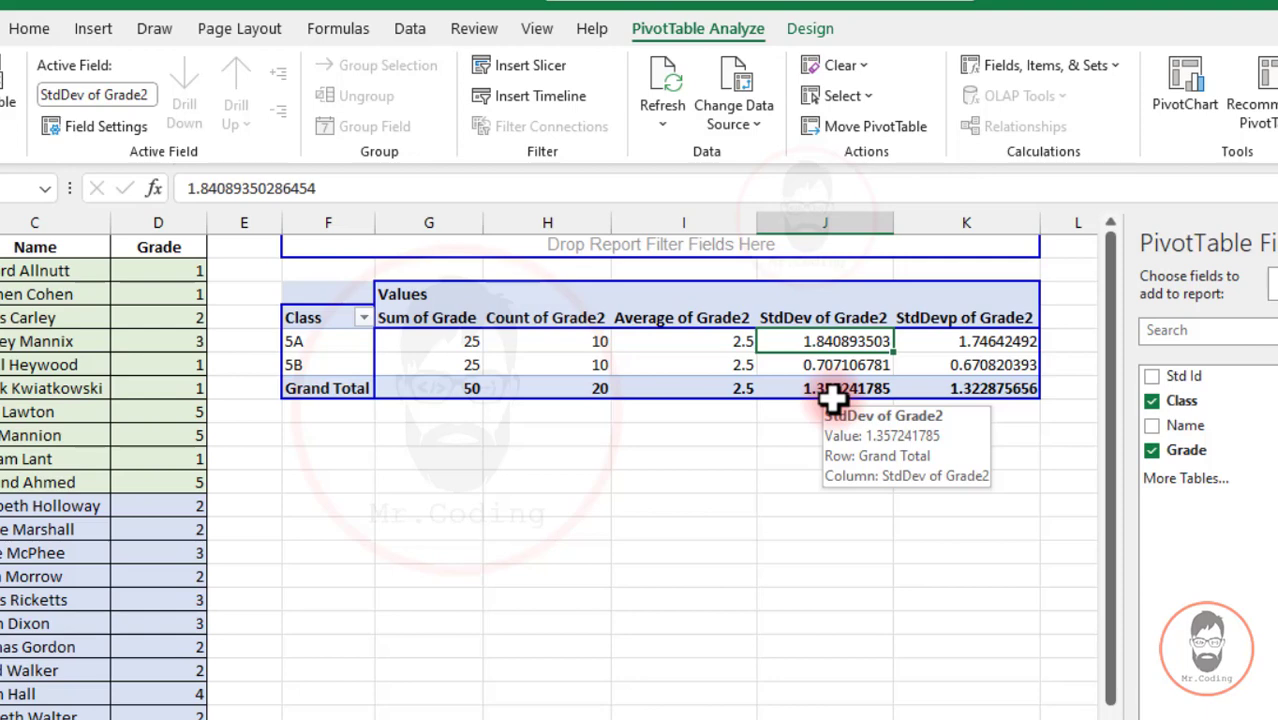
scroll(547, 470, left, 1)
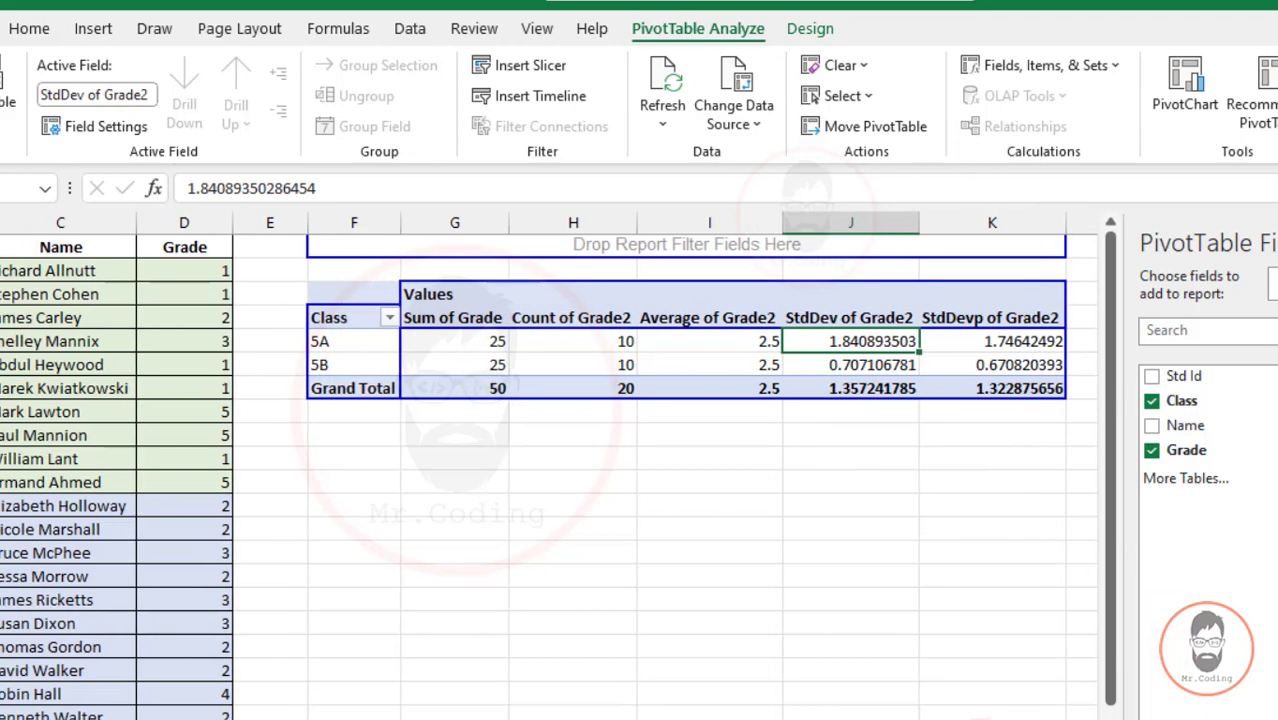
scroll(547, 470, right, 1)
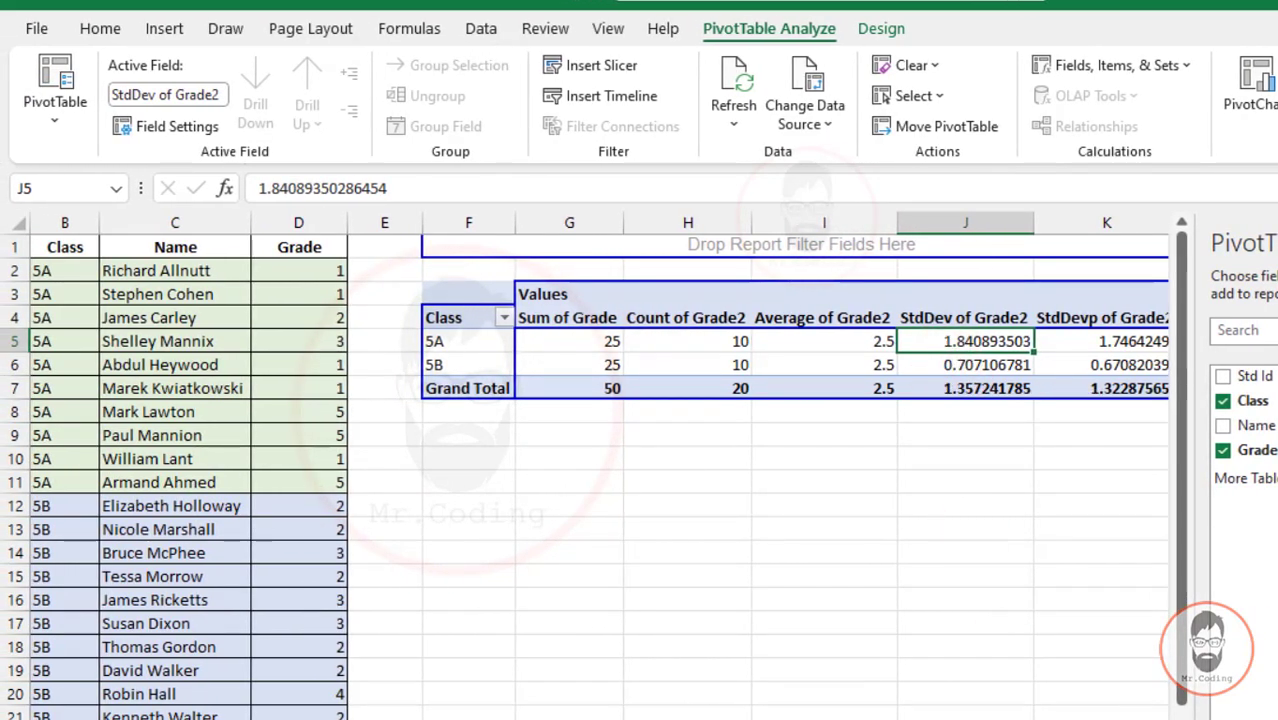
scroll(965, 350, right, 1)
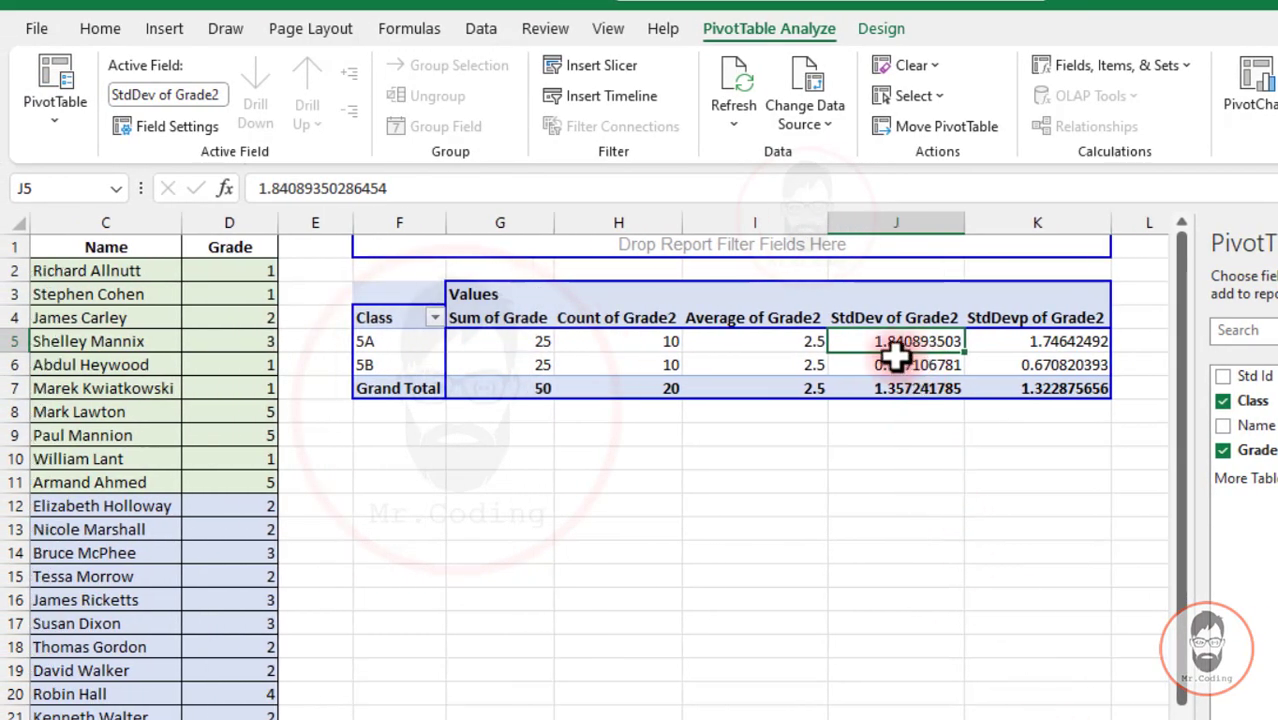
mouse_move(893, 356)
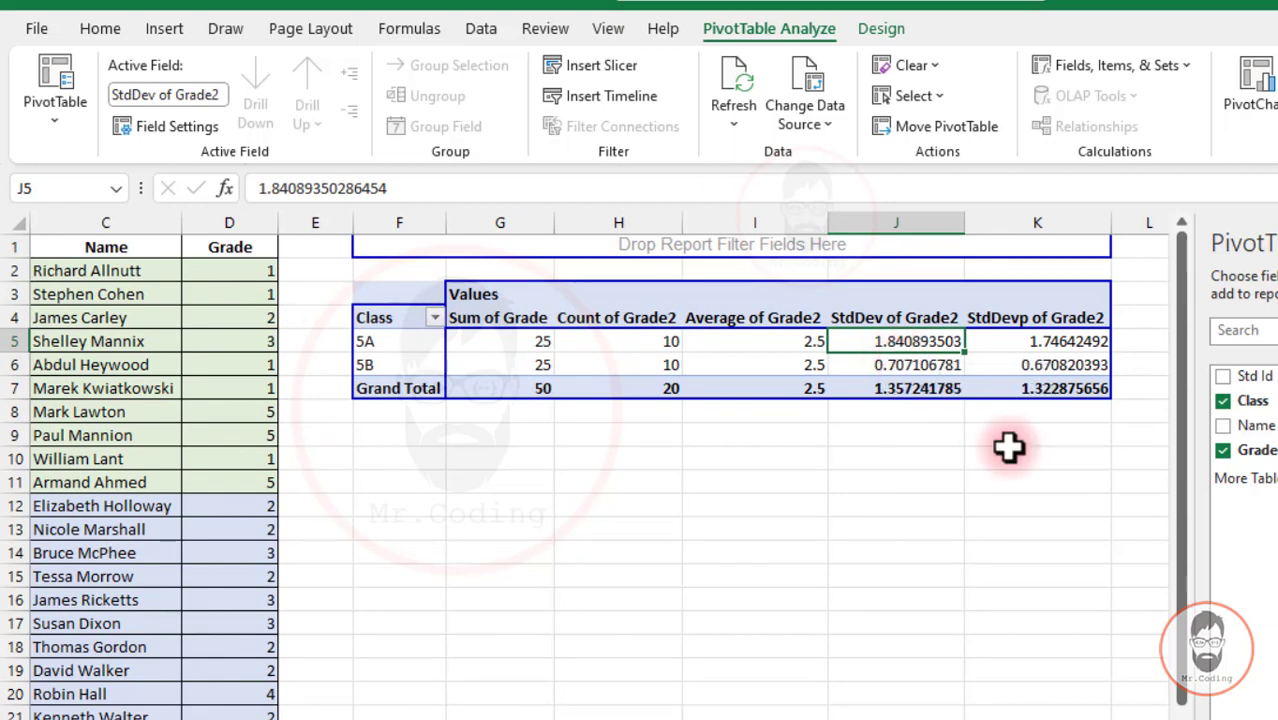
click(1030, 343)
click(151, 124)
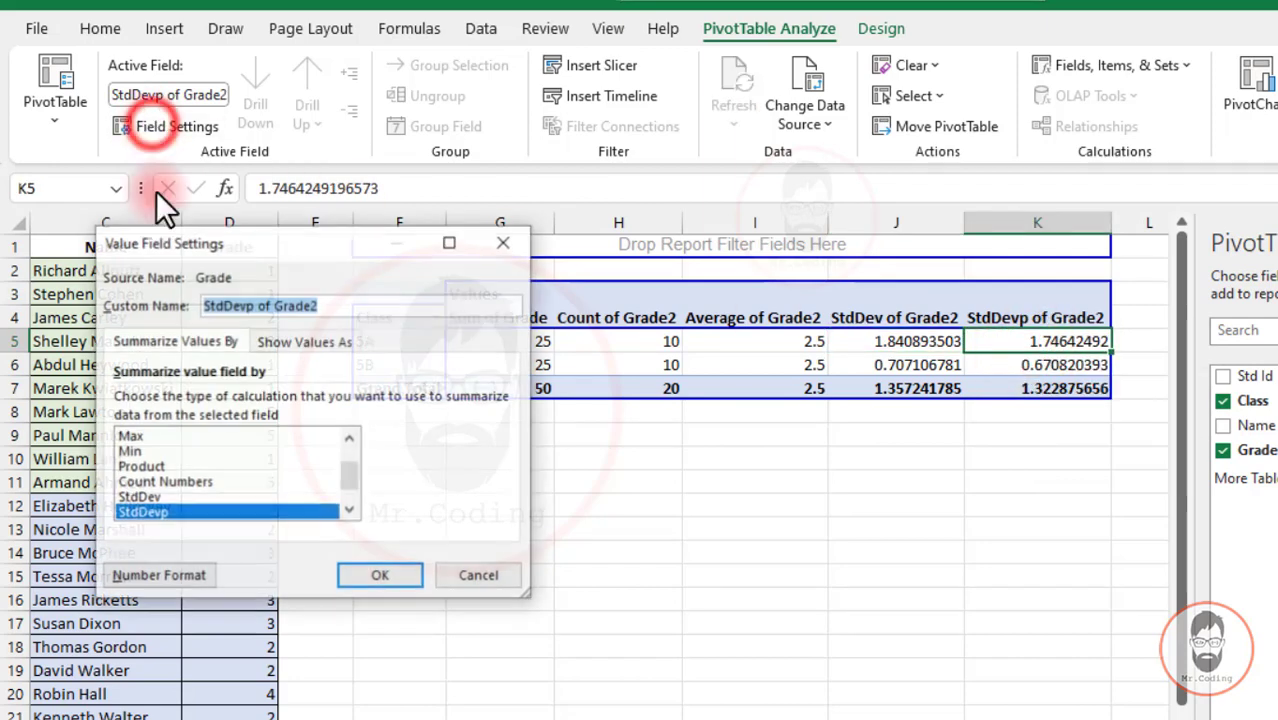
scroll(322, 490, down, 1)
click(130, 497)
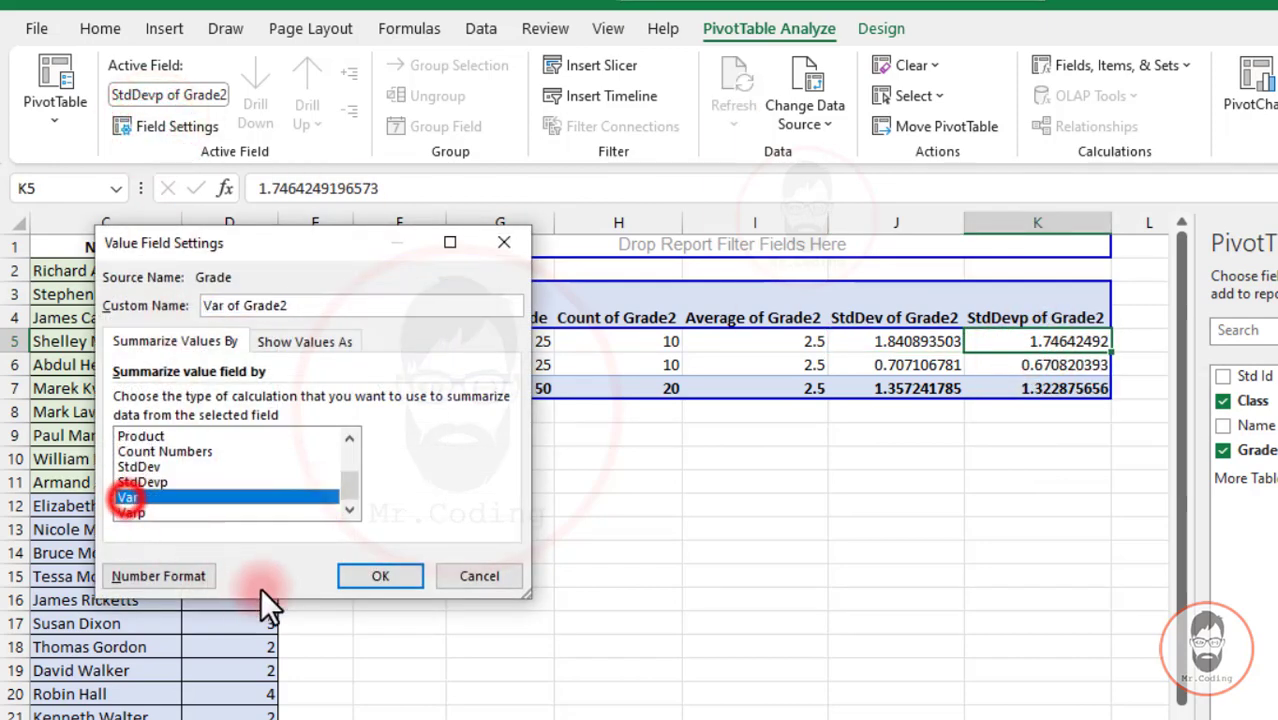
click(370, 576)
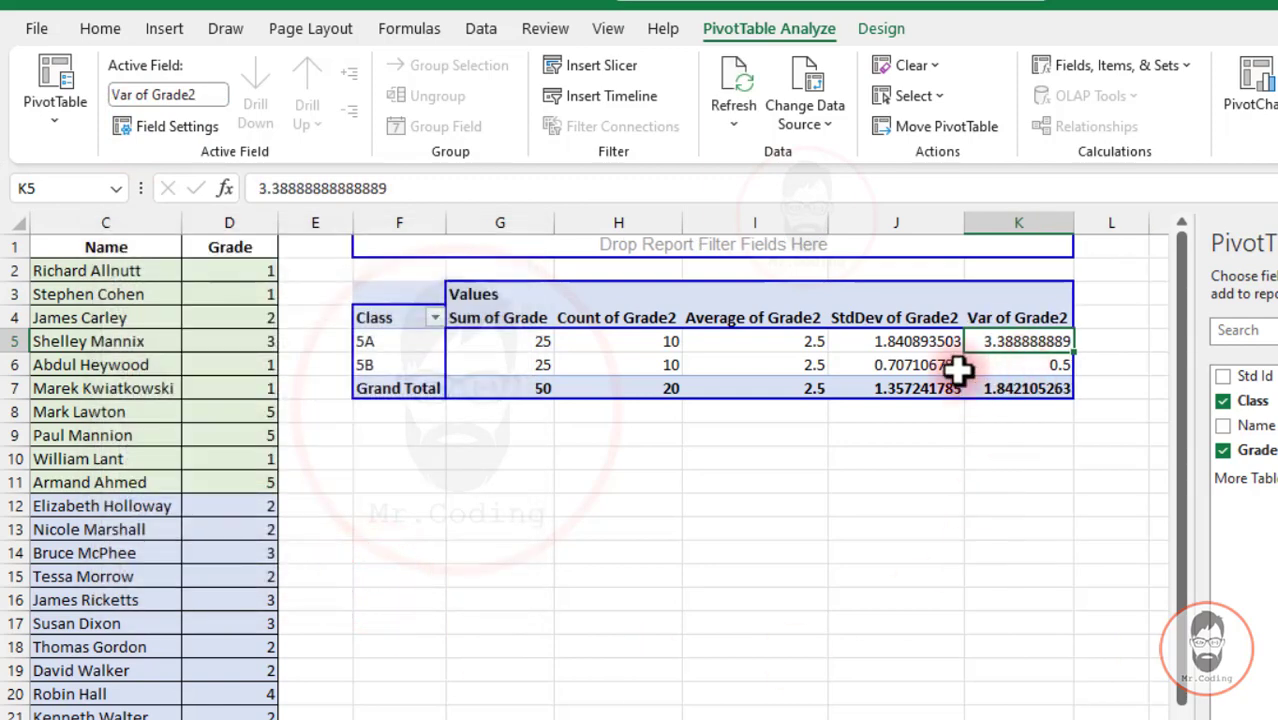
Compare the StdDev of Grade2 and Var of Grade2 values for classes 5A and 5B
click(955, 343)
click(1004, 340)
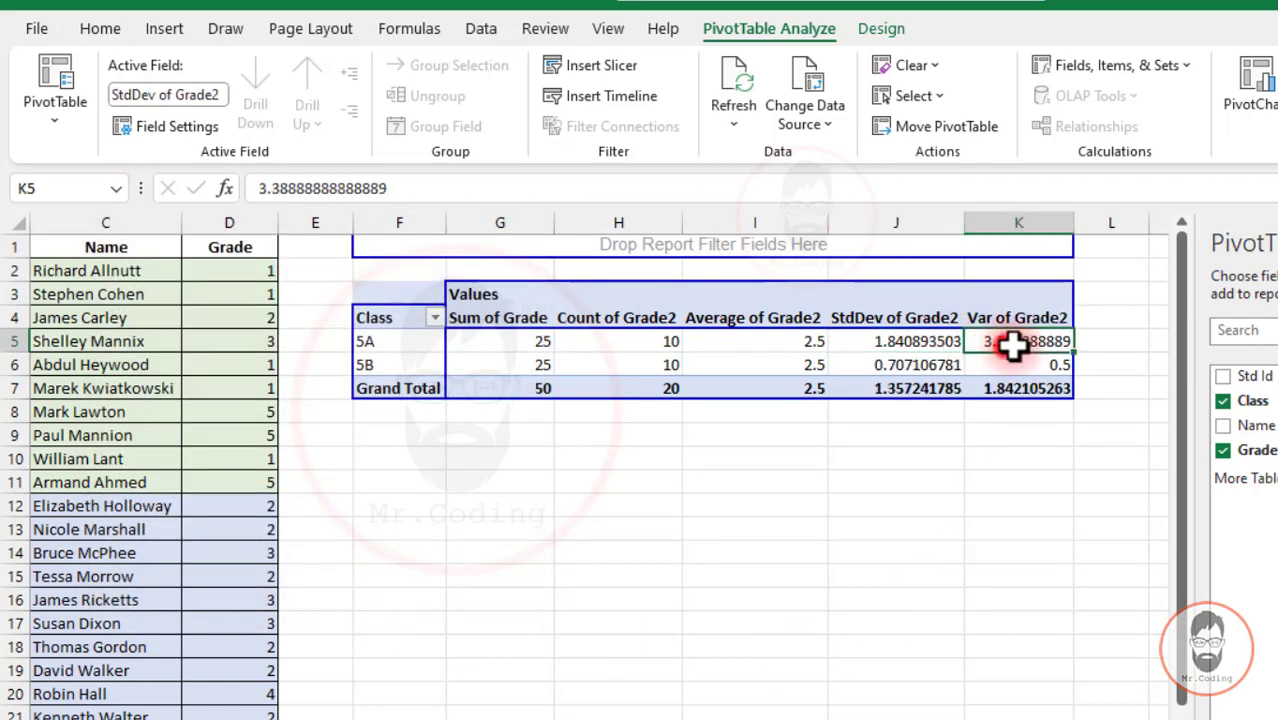
click(888, 342)
click(1025, 342)
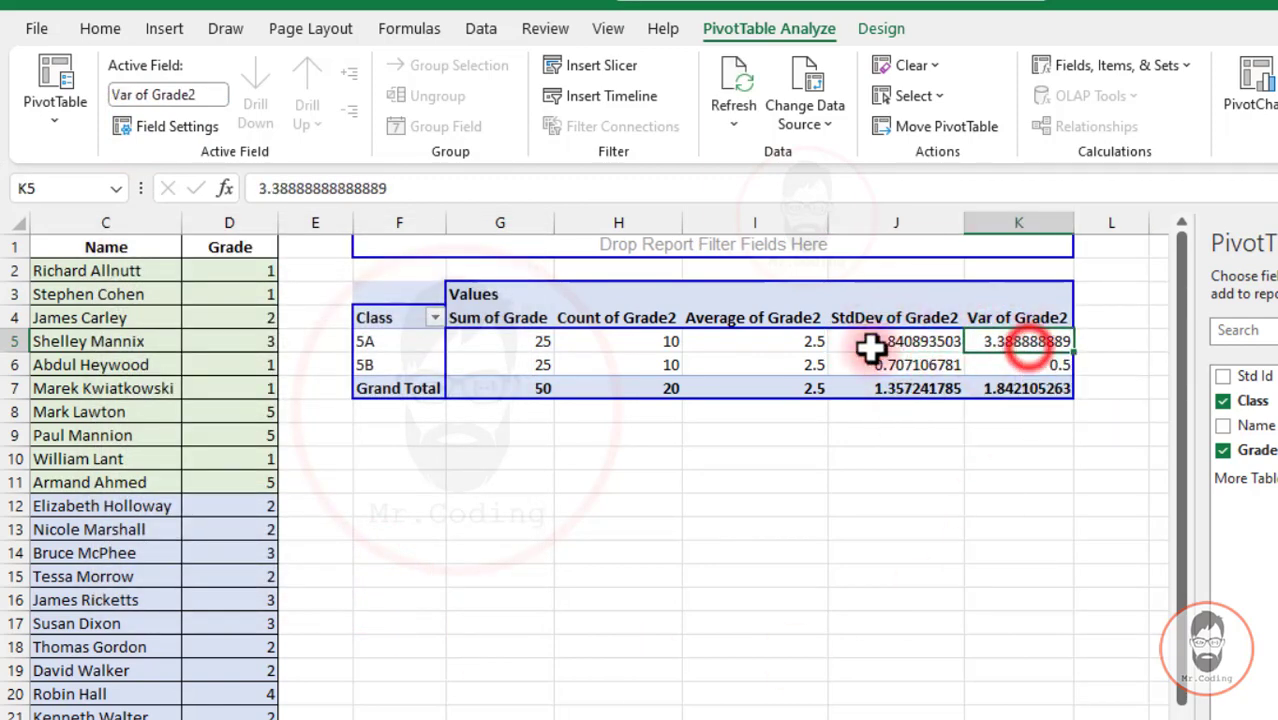
click(940, 364)
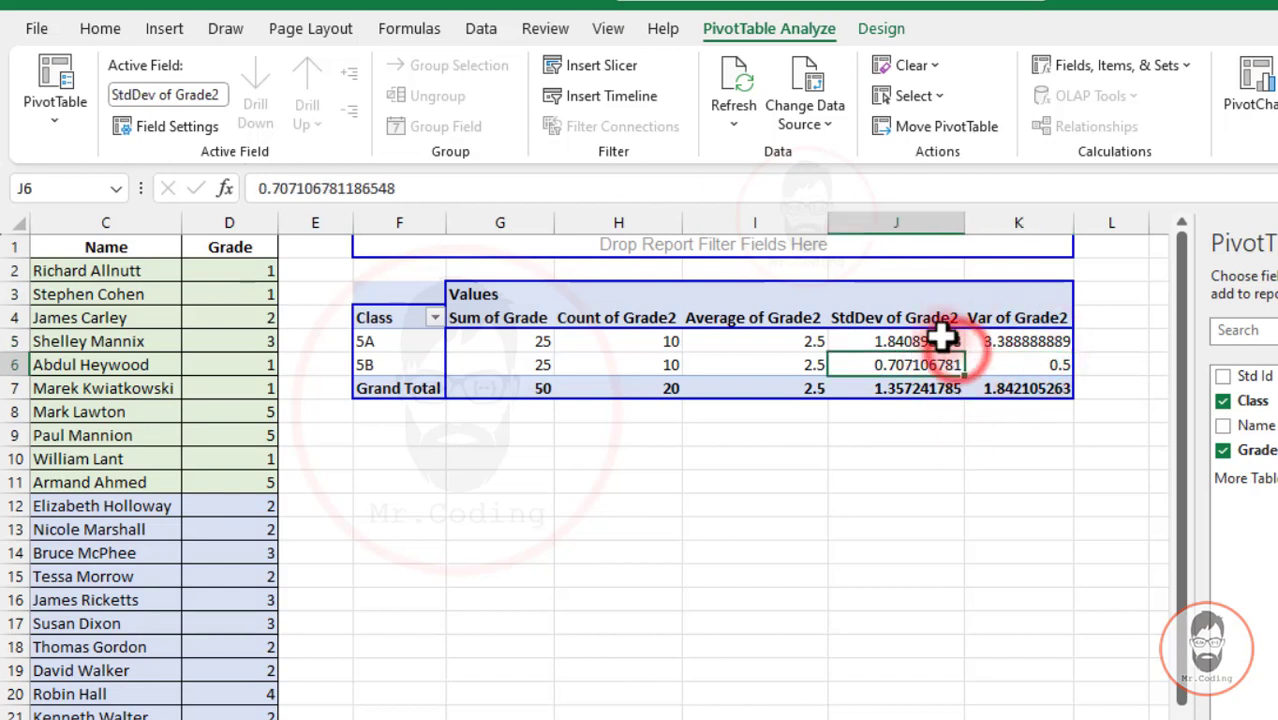
click(940, 340)
click(940, 364)
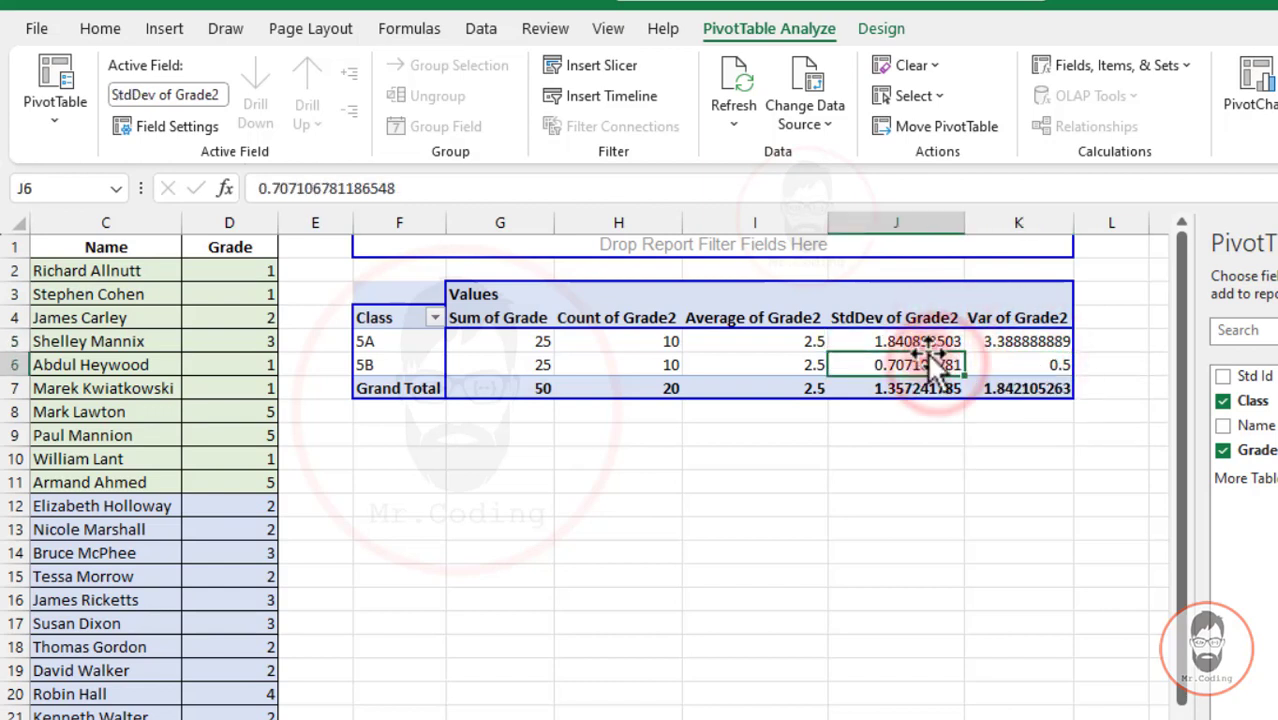
click(1017, 345)
click(1040, 366)
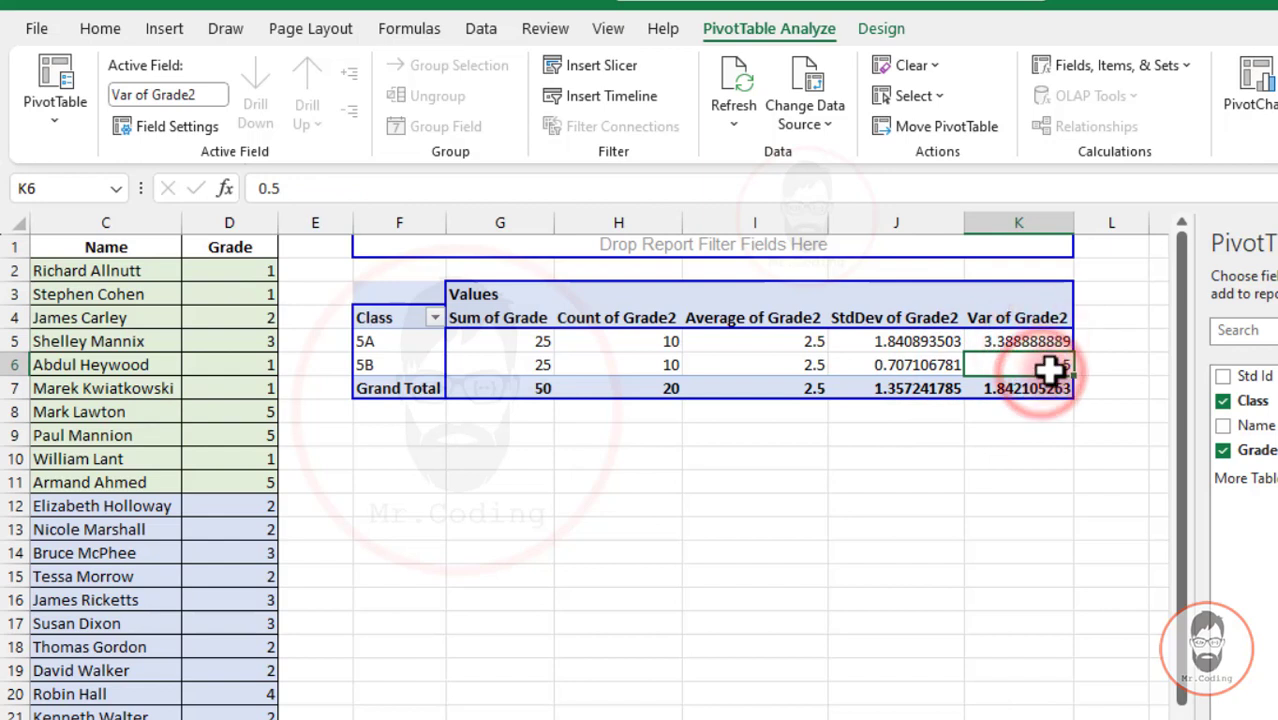
click(1035, 345)
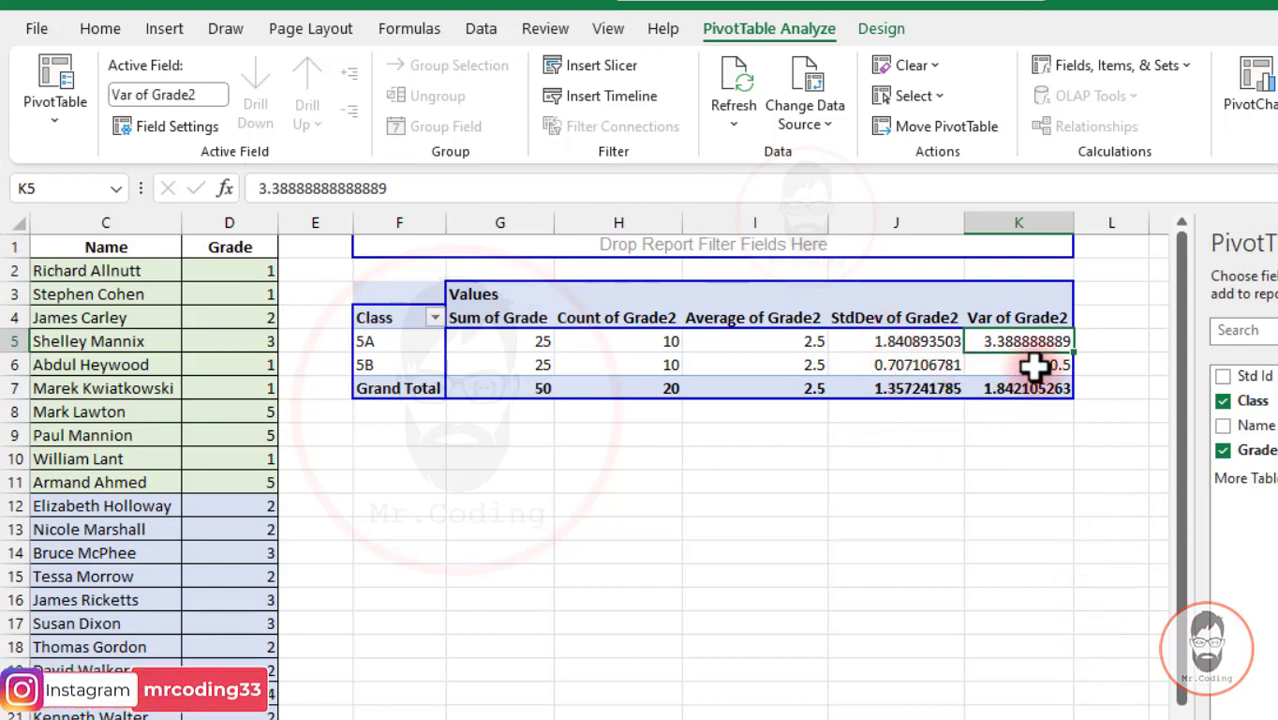
key(Left)
key(Left)
key(Left)
key(Left)
Preview the Currency, Accounting, Date, Time and Scientific number formats for the StdDev of Grade2 field, and choose the Number category
click(900, 341)
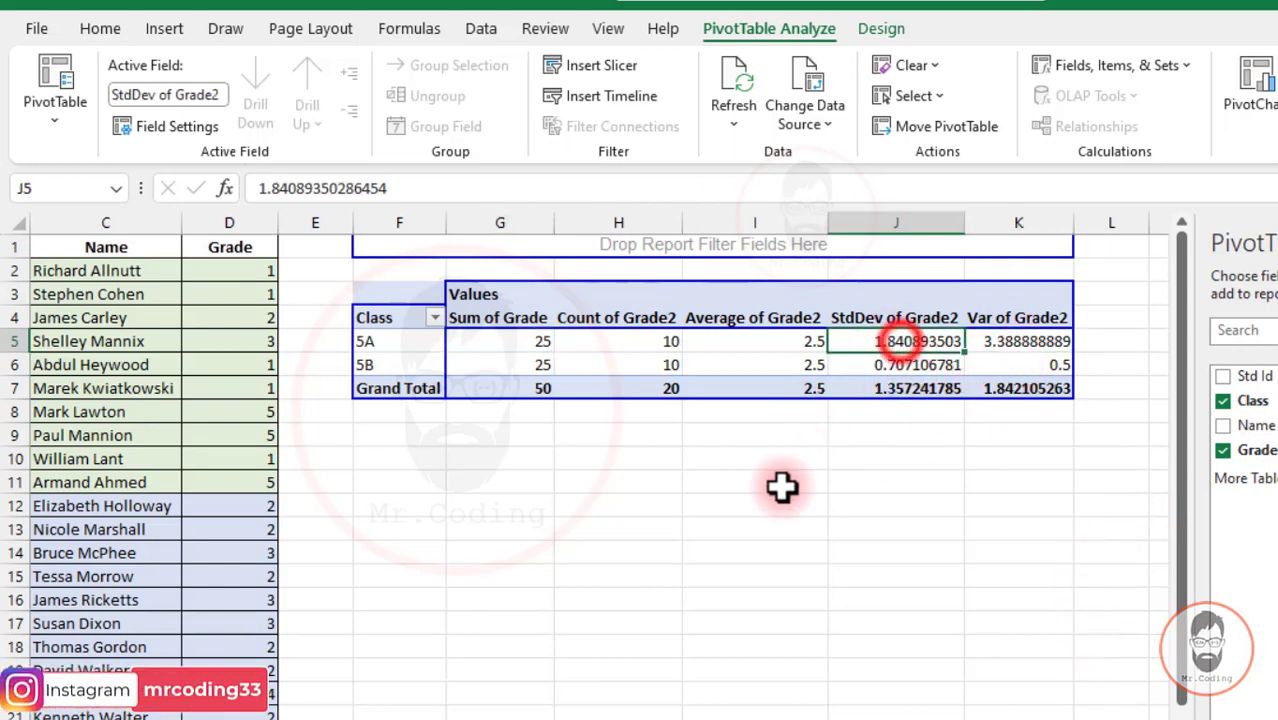
click(160, 126)
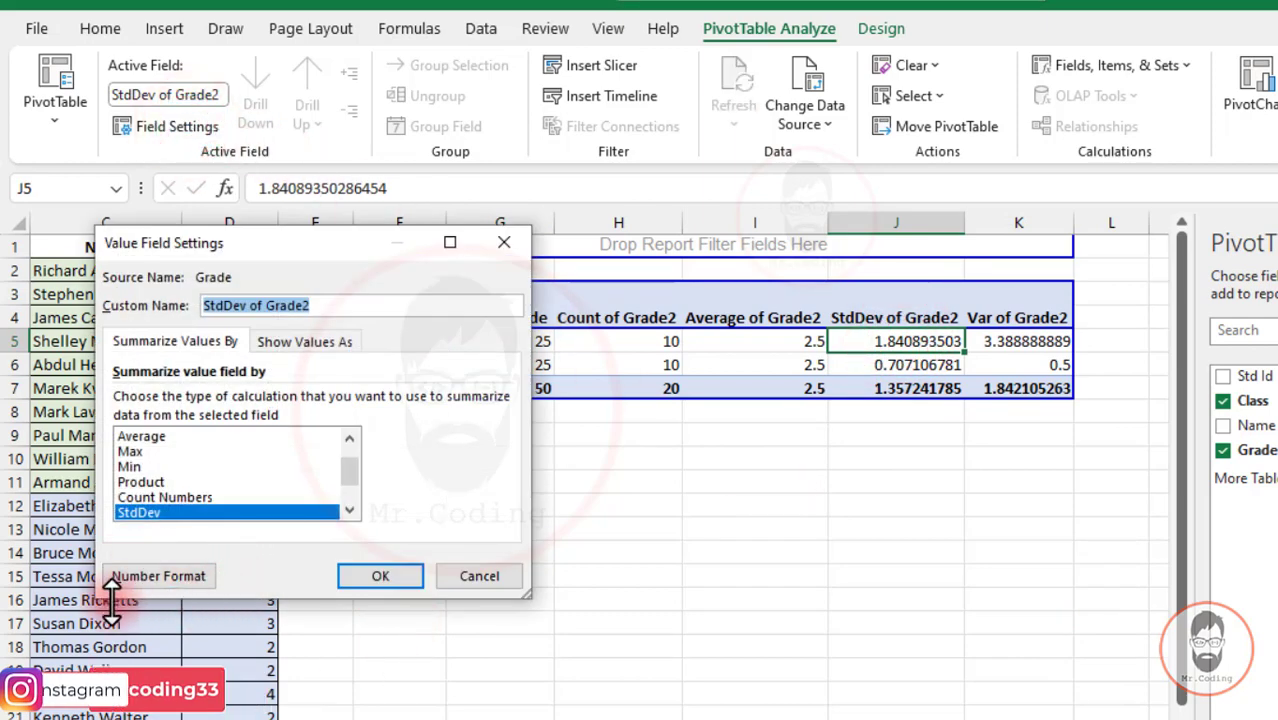
click(180, 583)
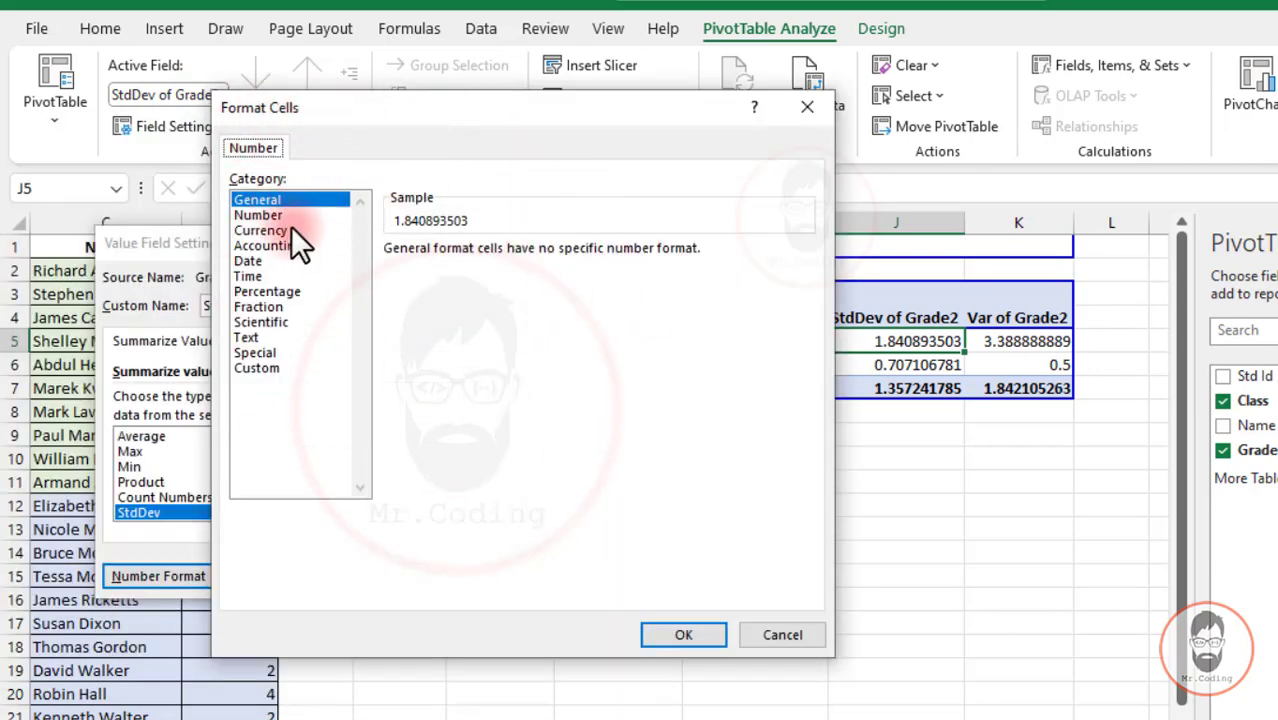
click(254, 216)
click(259, 232)
click(260, 247)
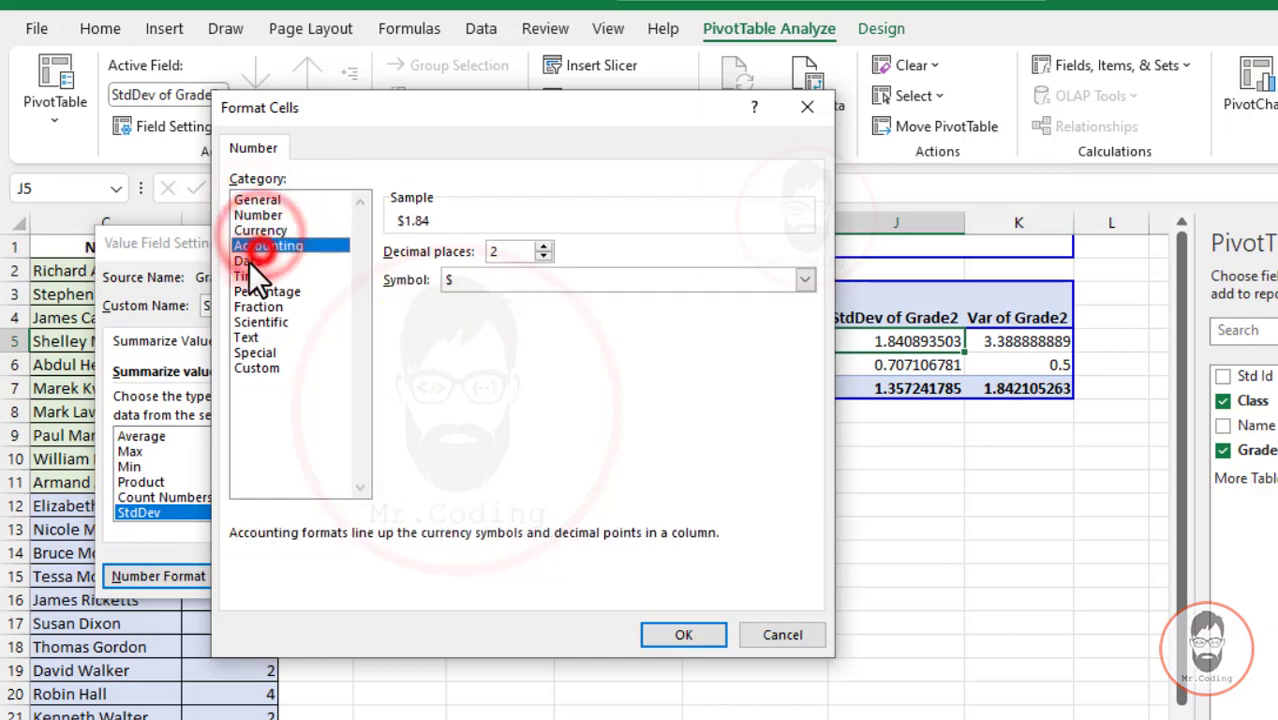
click(250, 261)
click(250, 277)
click(262, 231)
click(278, 261)
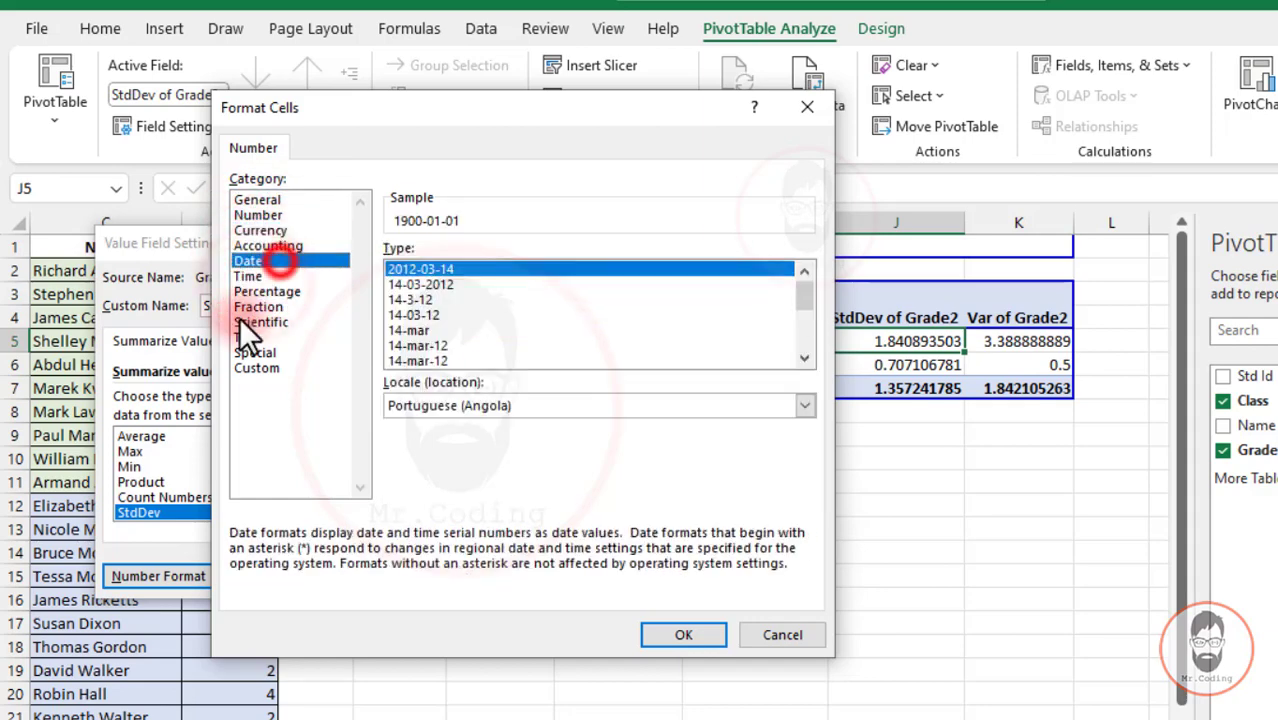
click(241, 321)
click(254, 245)
click(260, 213)
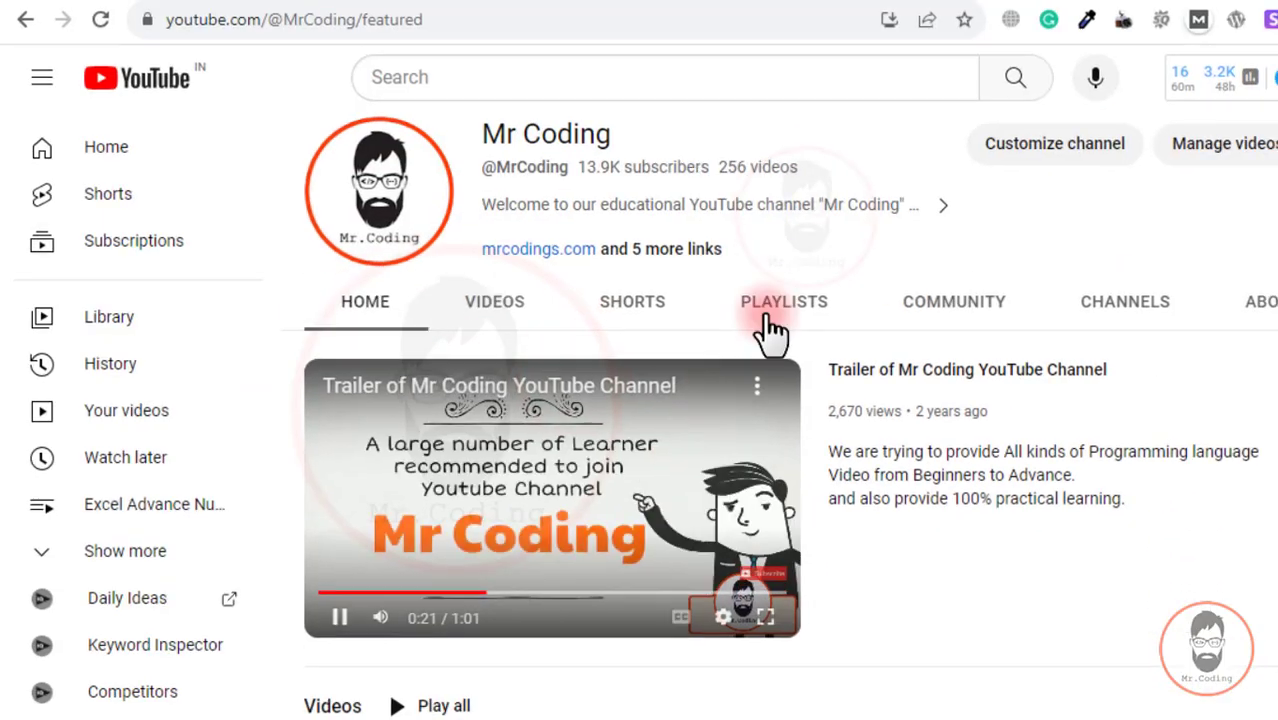
Switch to the Mr Coding YouTube channel, browse its playlists, and open the full Excel Advance Number Formatting playlist
click(768, 318)
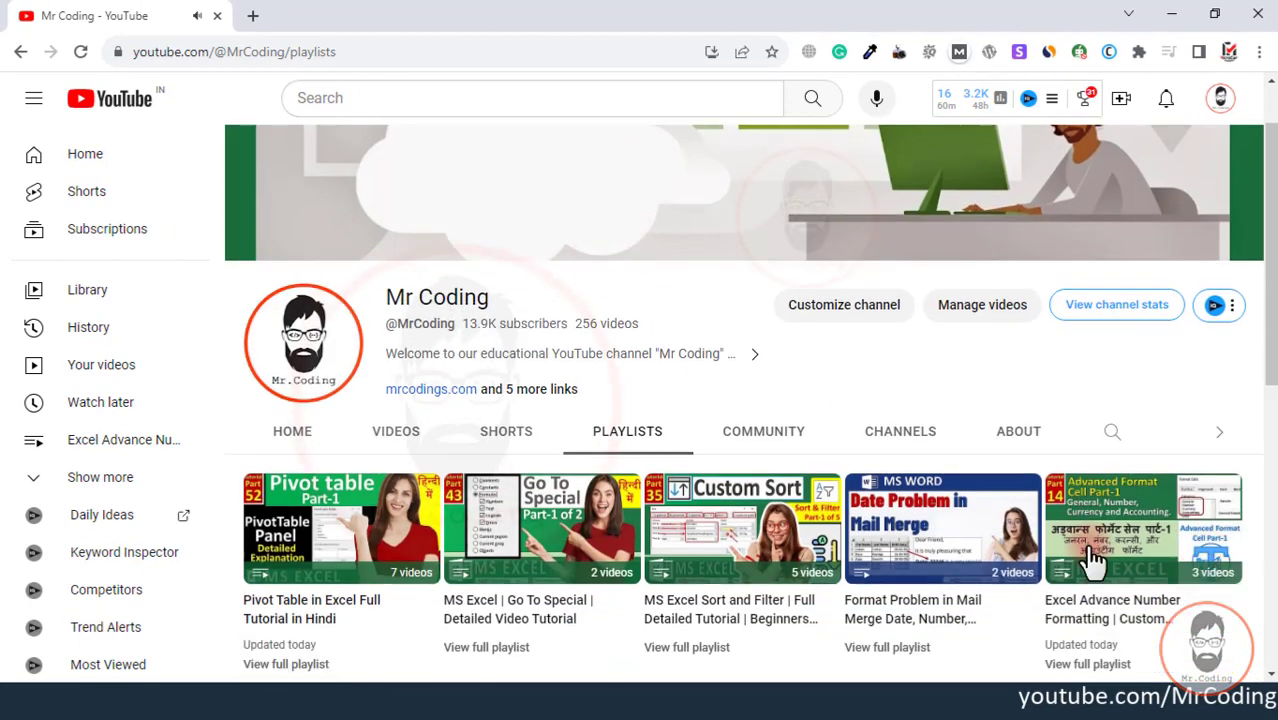
scroll(1093, 563, down, 2)
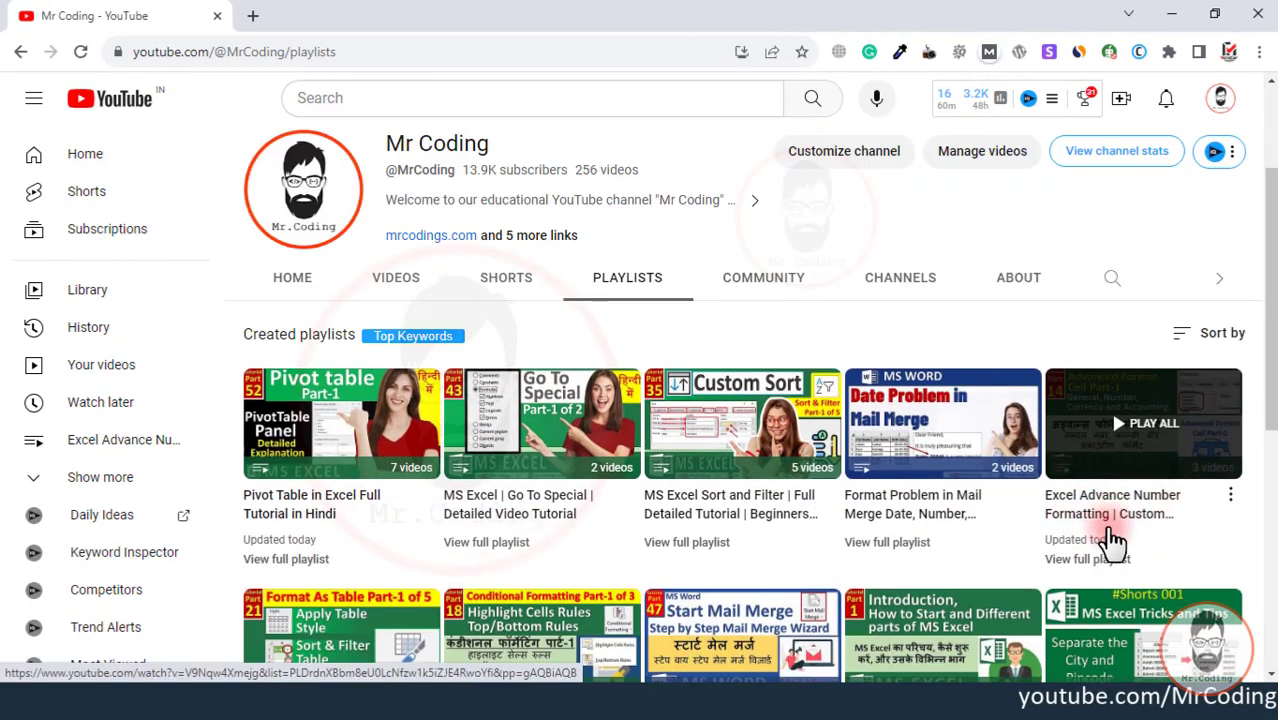
click(1100, 566)
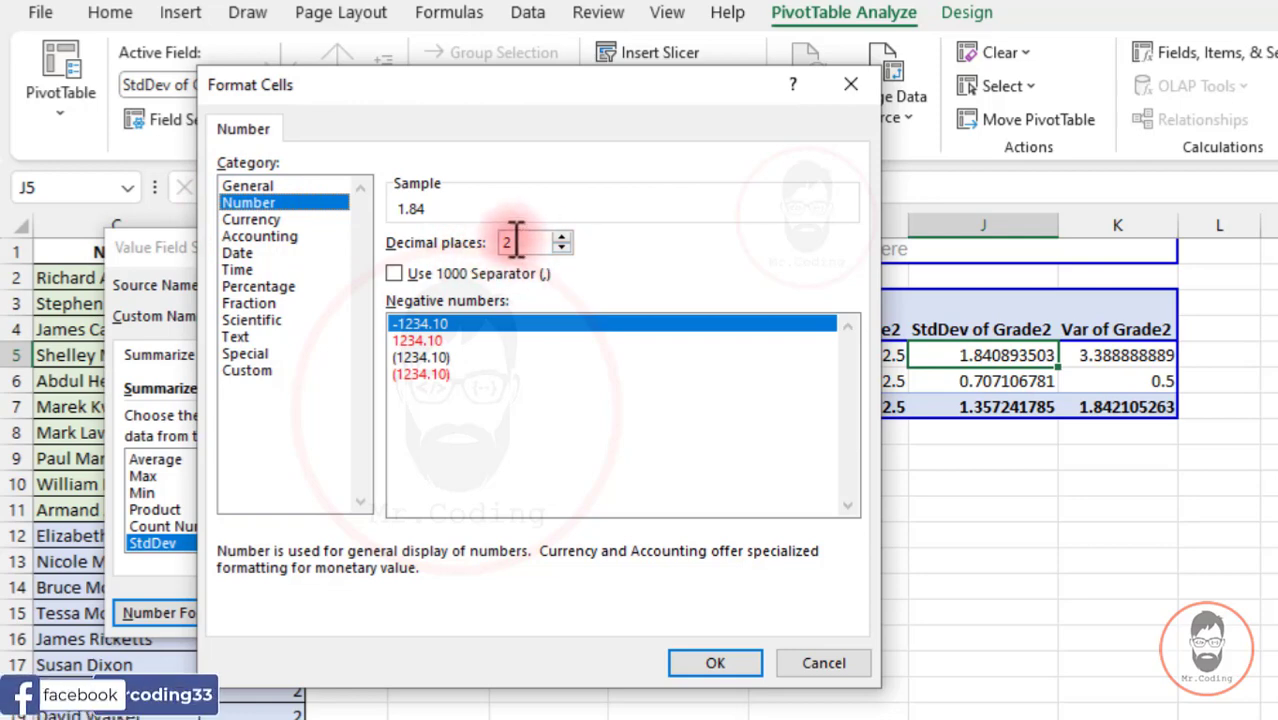
Apply the Number format with 2 decimal places to the StdDev of Grade2 value field
click(712, 663)
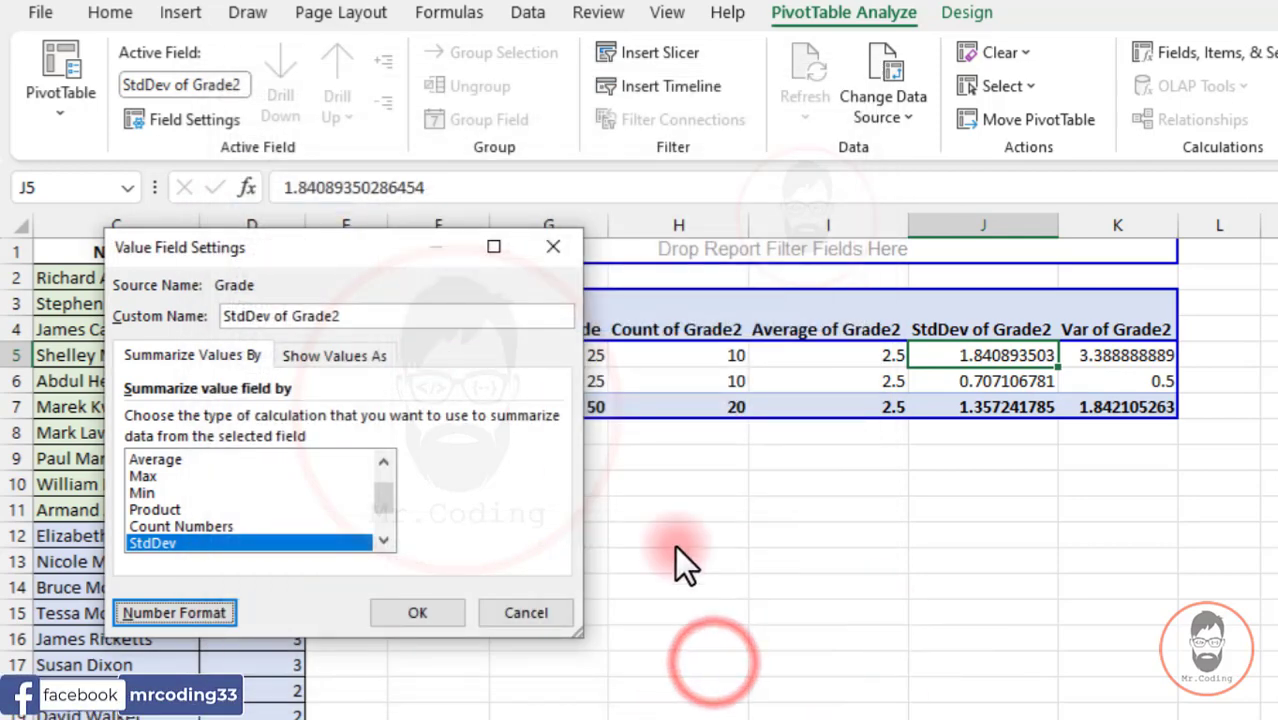
click(416, 611)
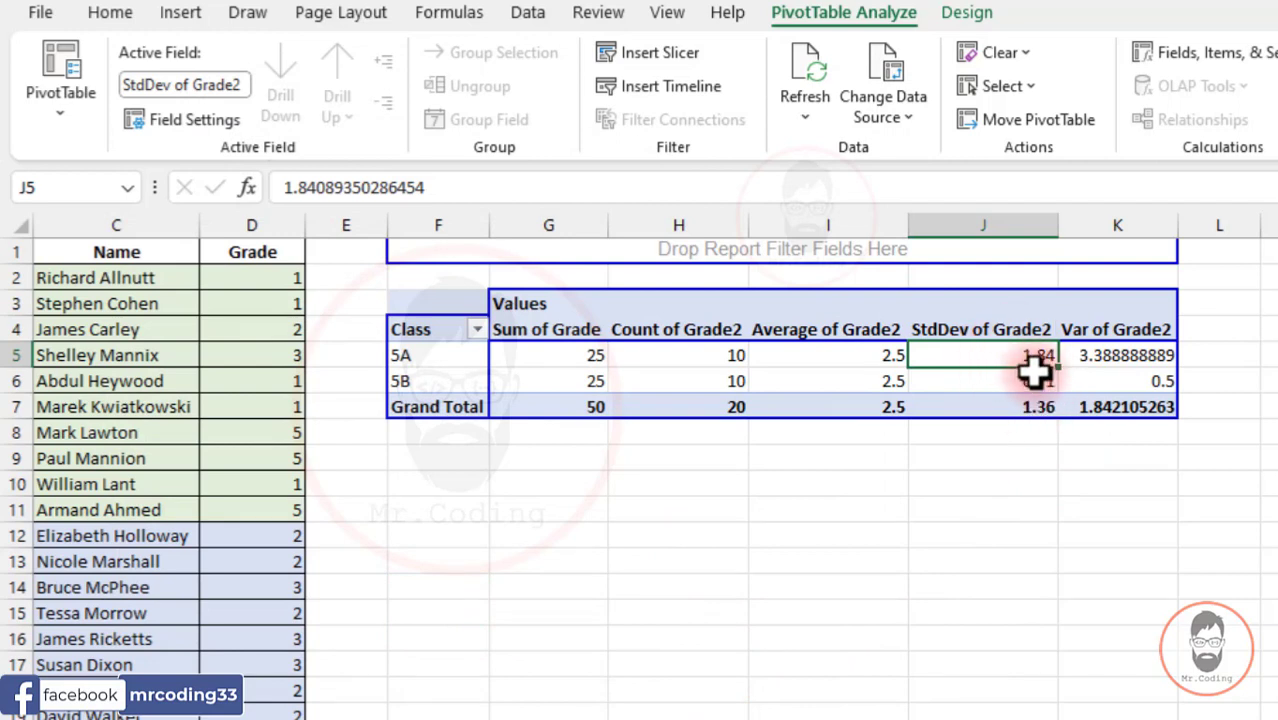
Format the Var of Grade2 value field as Number with 3 decimal places
click(1140, 360)
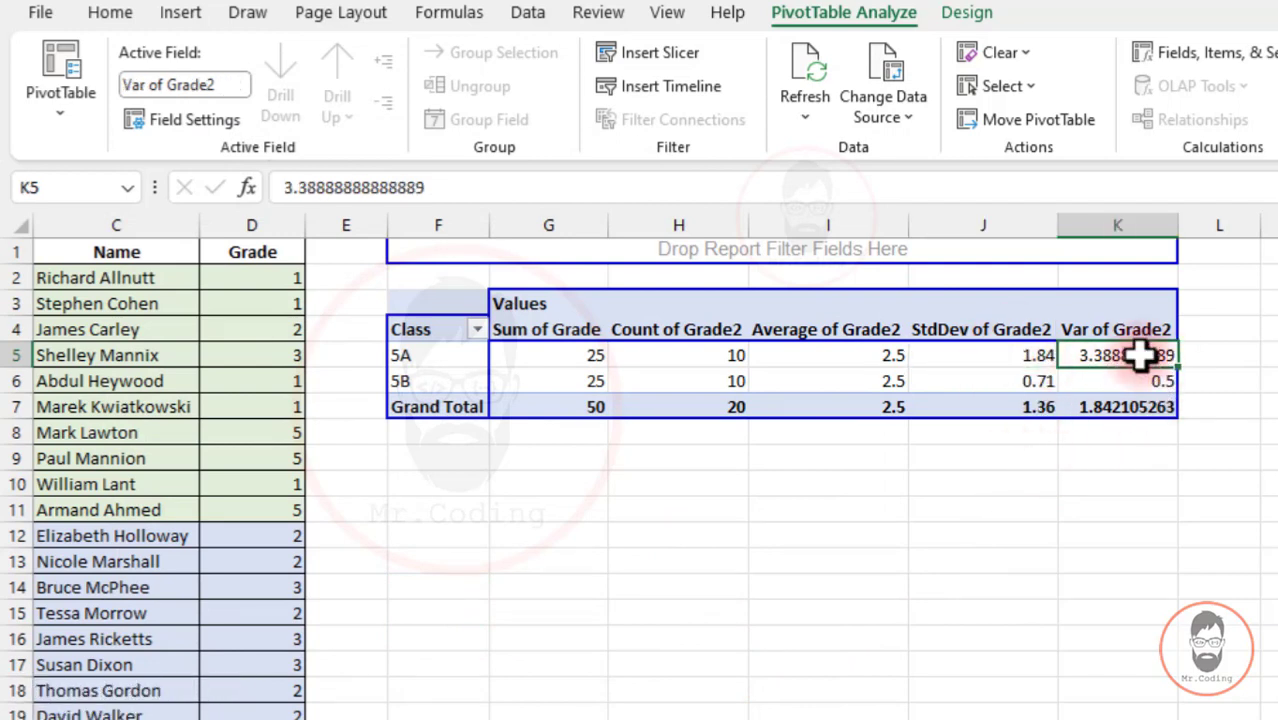
click(187, 120)
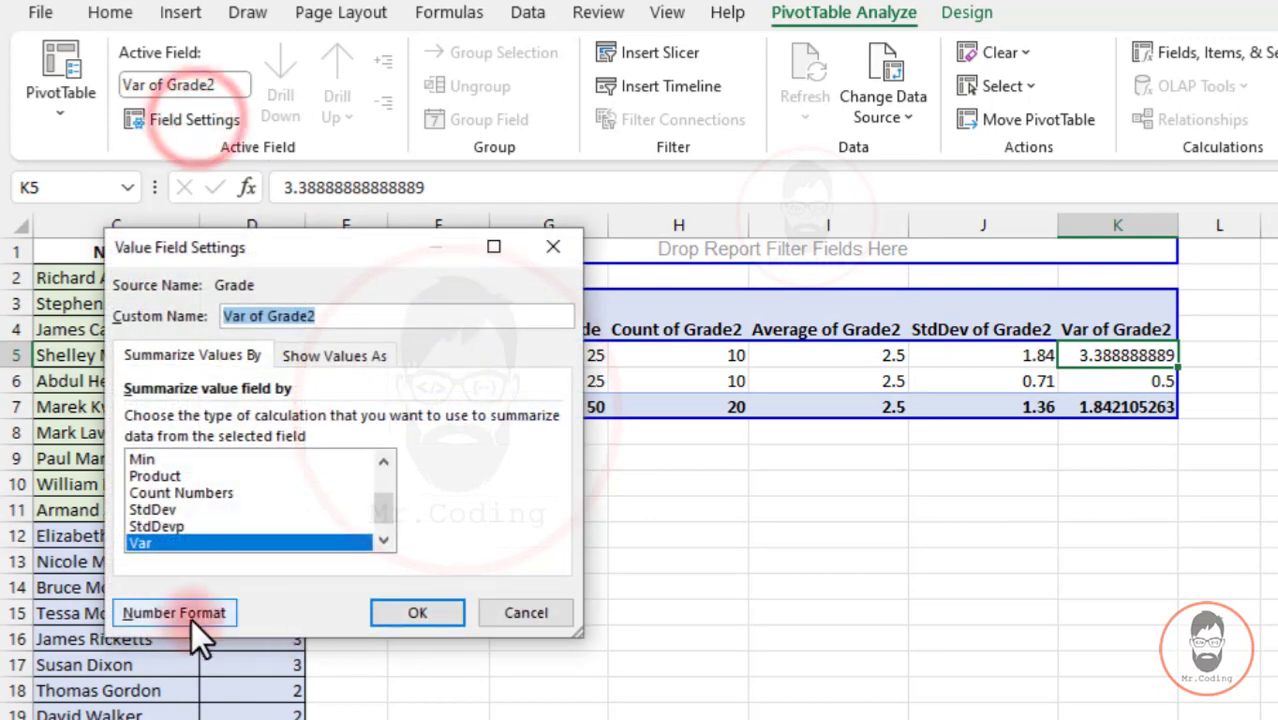
click(191, 615)
click(70, 260)
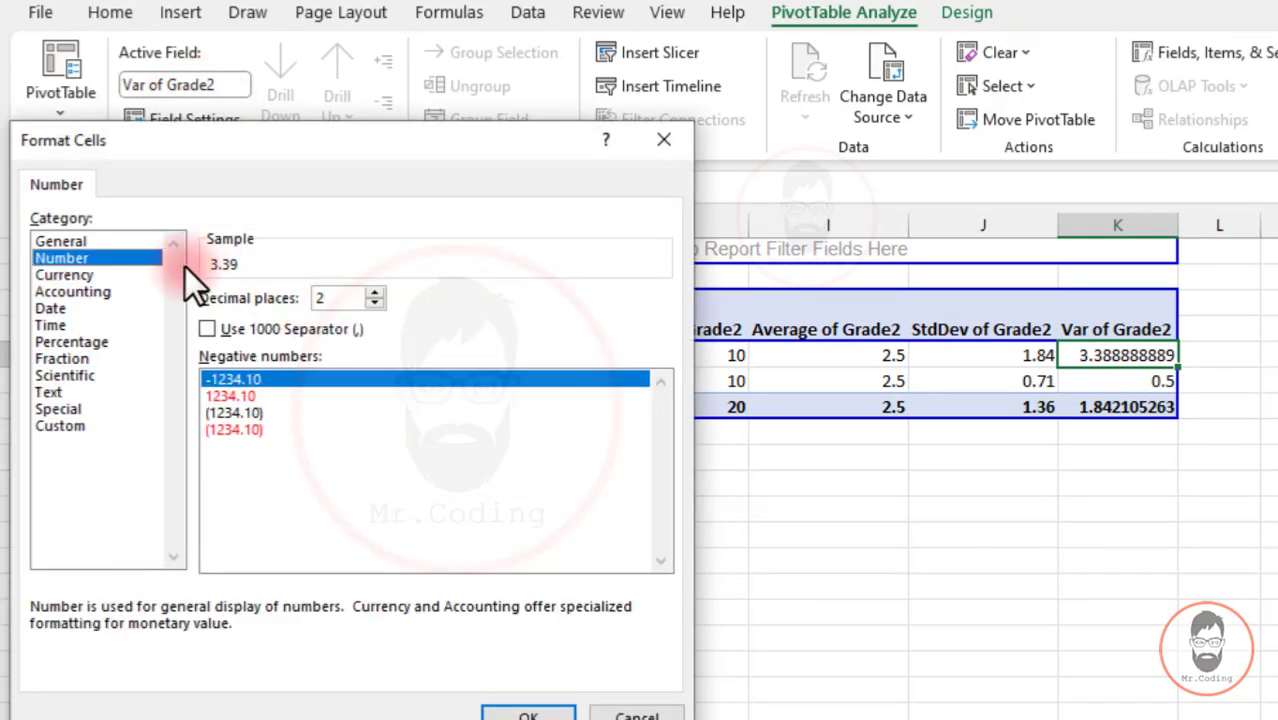
click(375, 294)
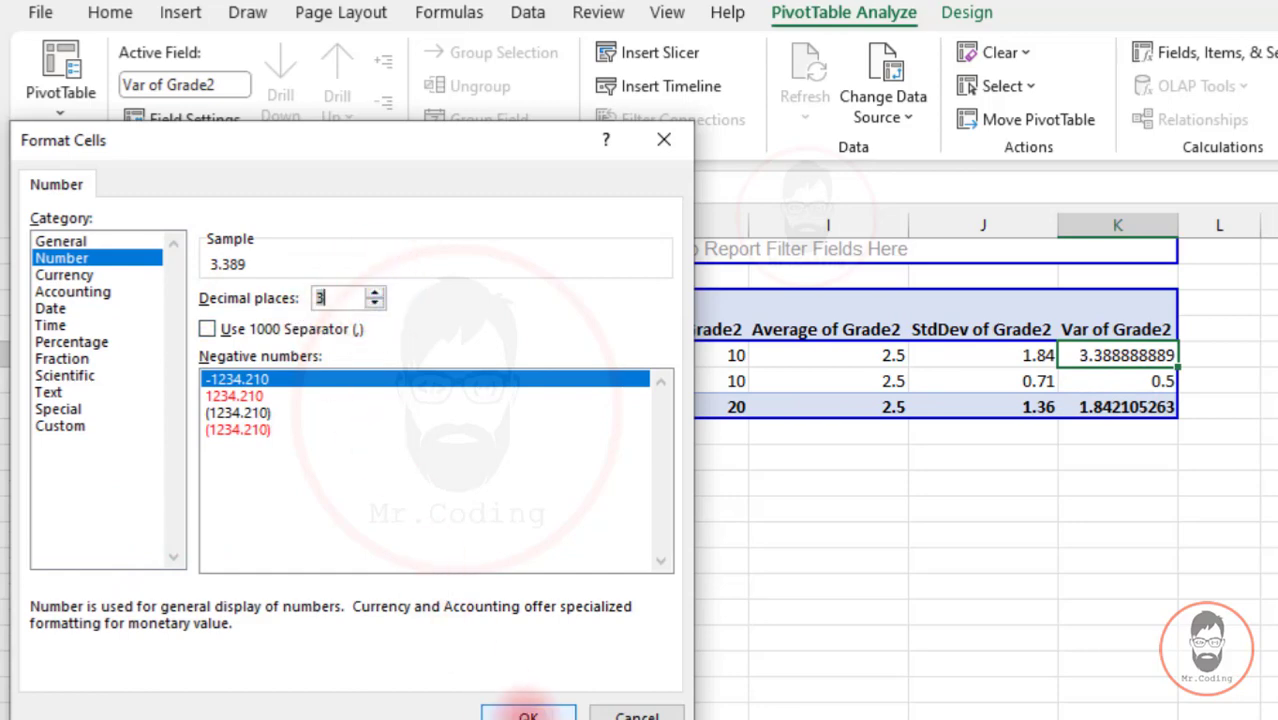
click(527, 714)
click(430, 618)
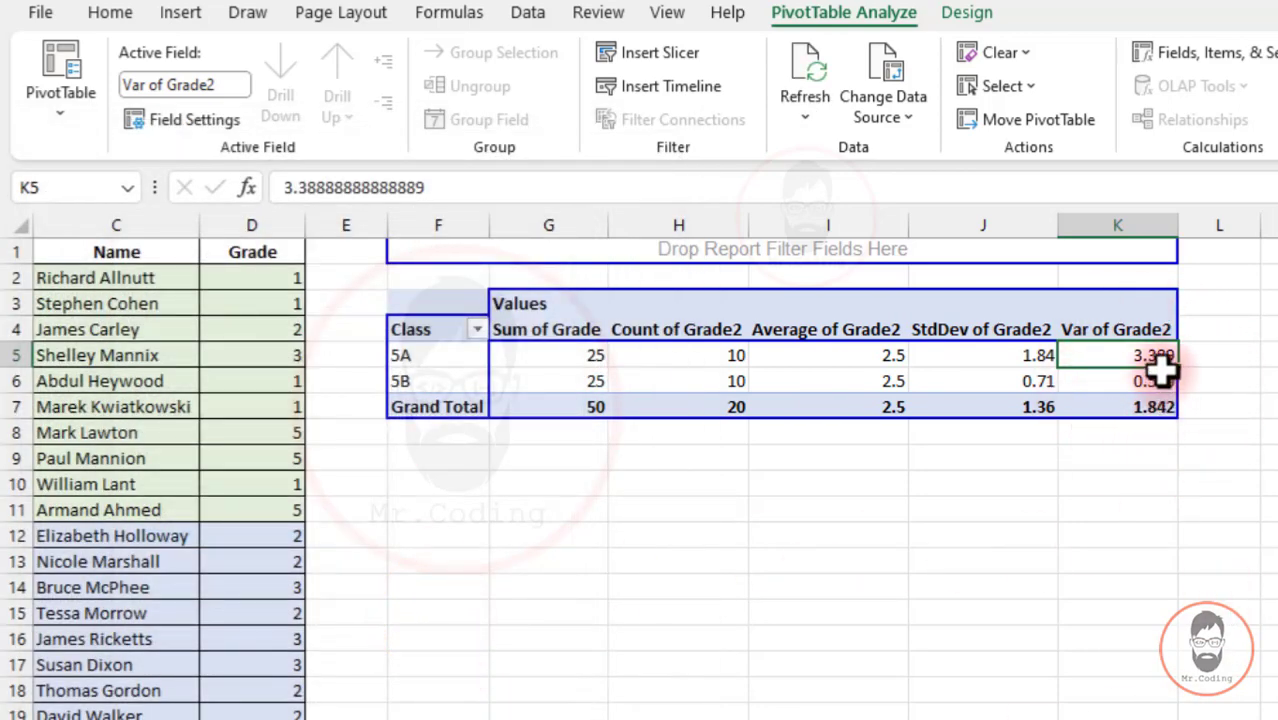
Preview the Currency, Accounting, Date, Percentage, Time, Custom and Special number formats for the Var of Grade2 field
click(195, 120)
click(190, 612)
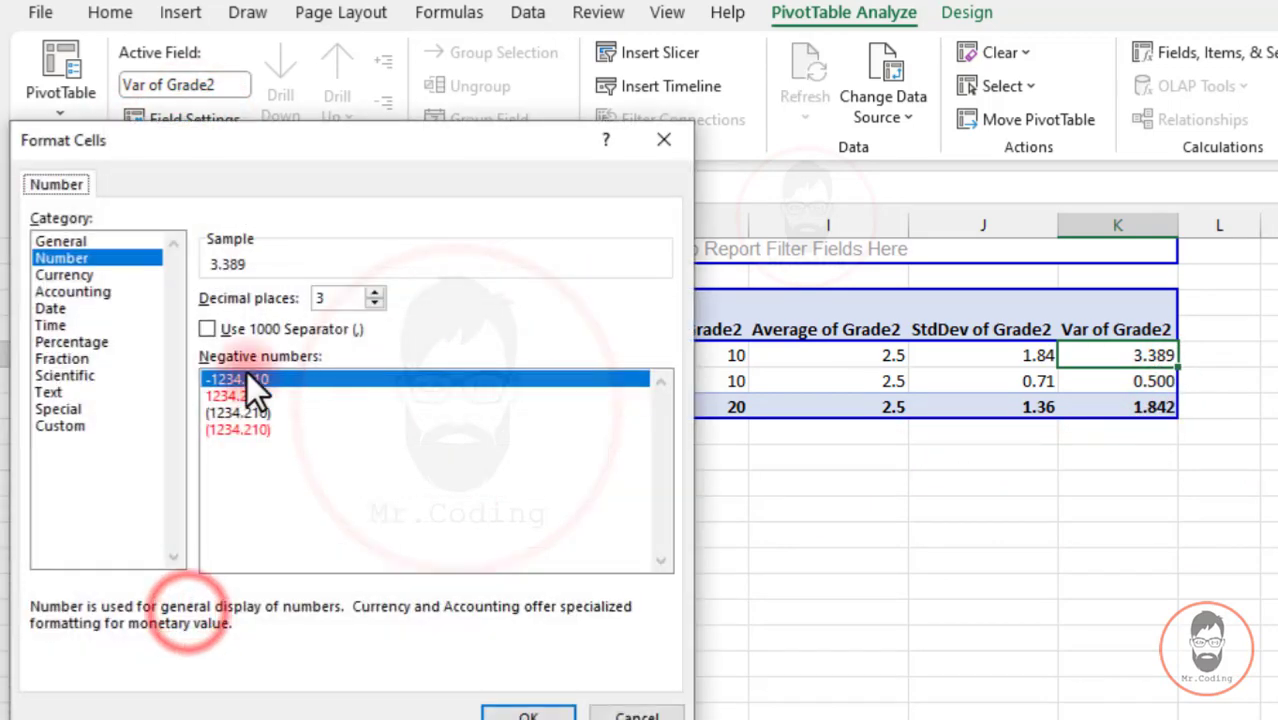
click(60, 274)
click(65, 291)
click(52, 308)
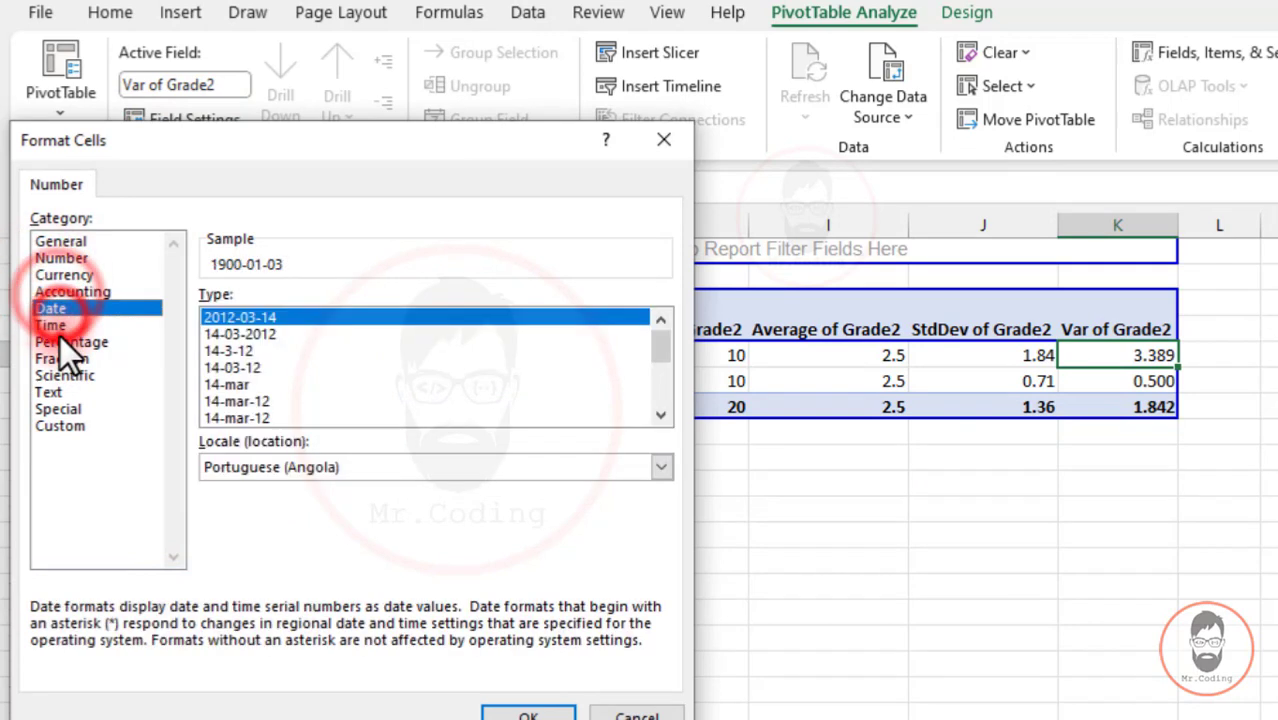
click(60, 339)
click(46, 322)
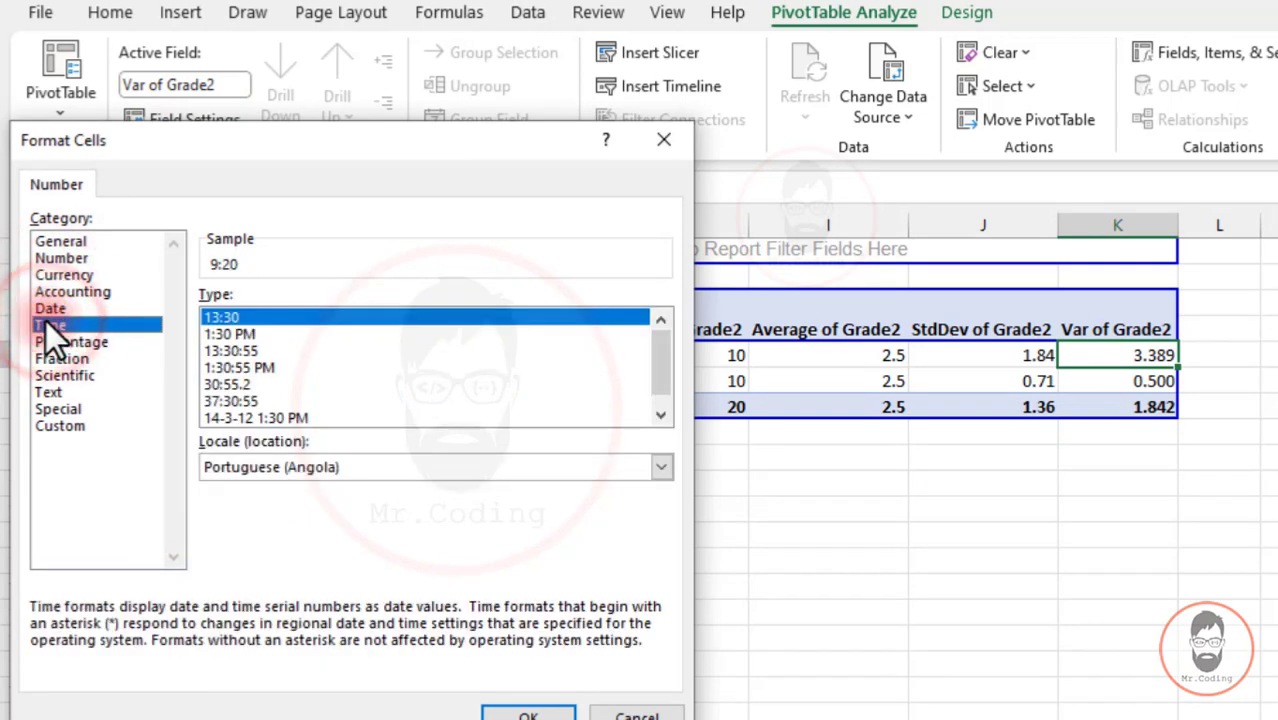
click(60, 426)
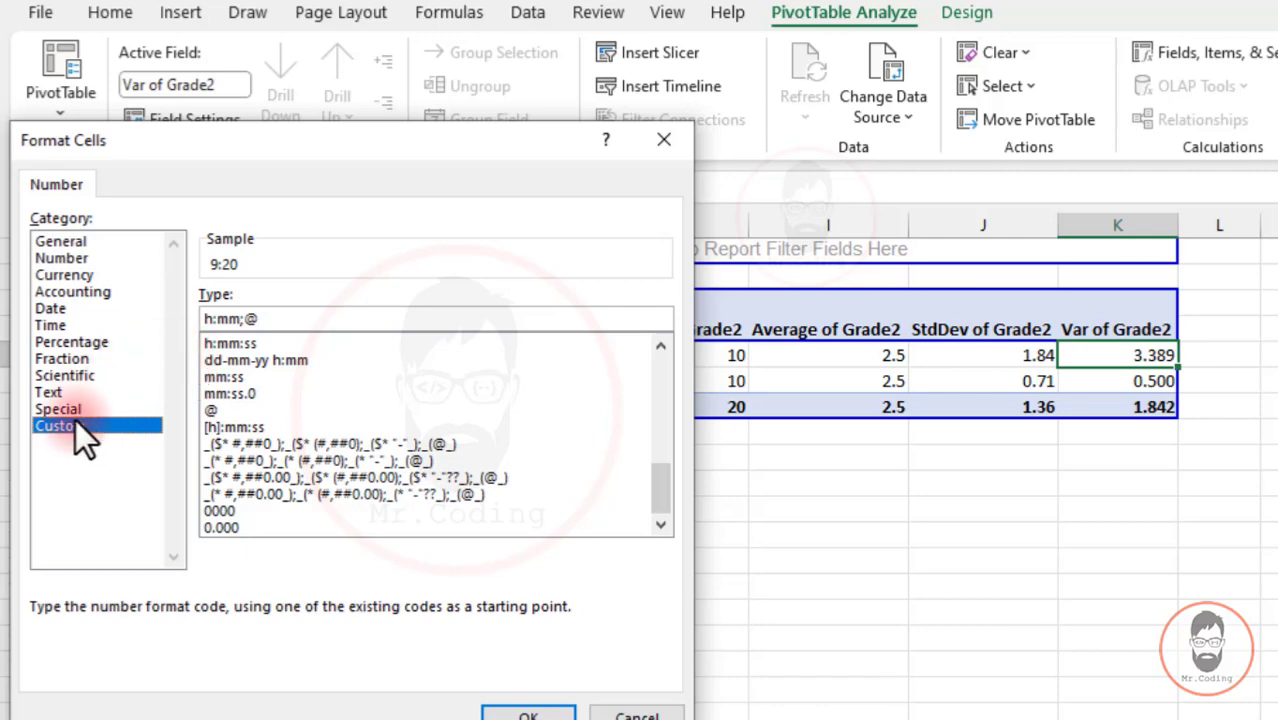
click(70, 409)
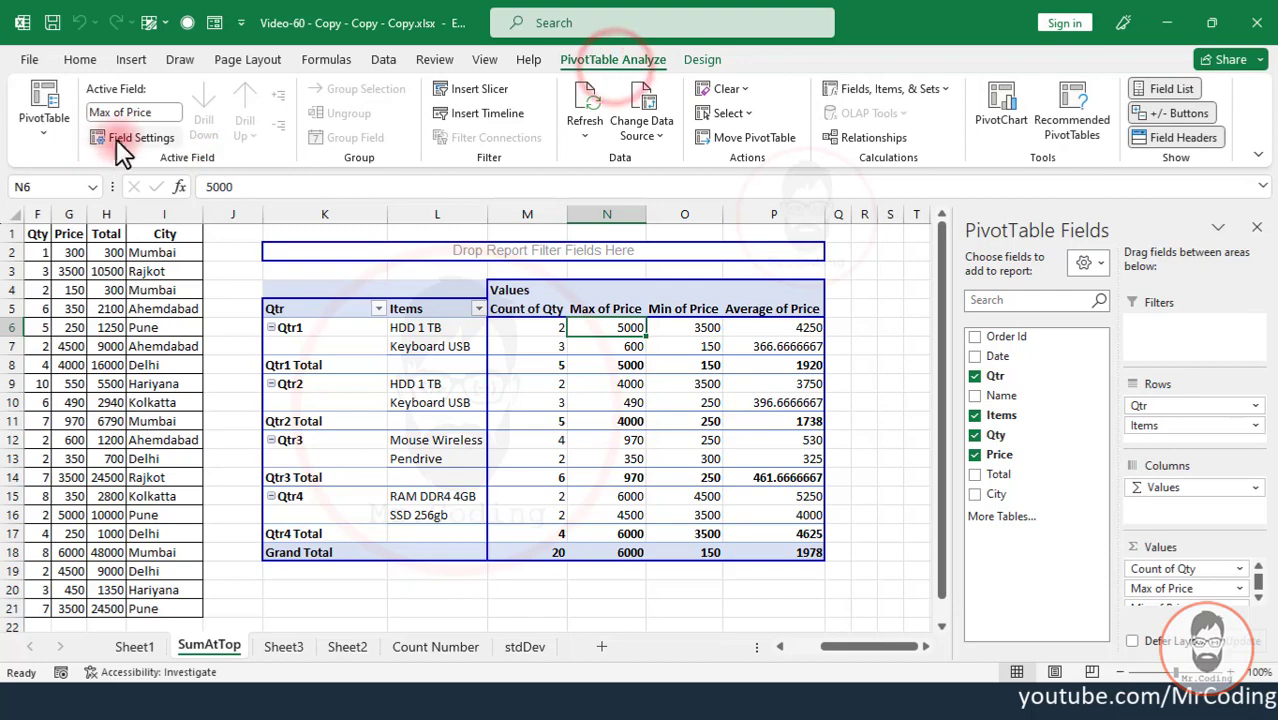
Review the summary functions offered for the Max of Price field in its Value Field Settings and Summarize Values By options
click(122, 136)
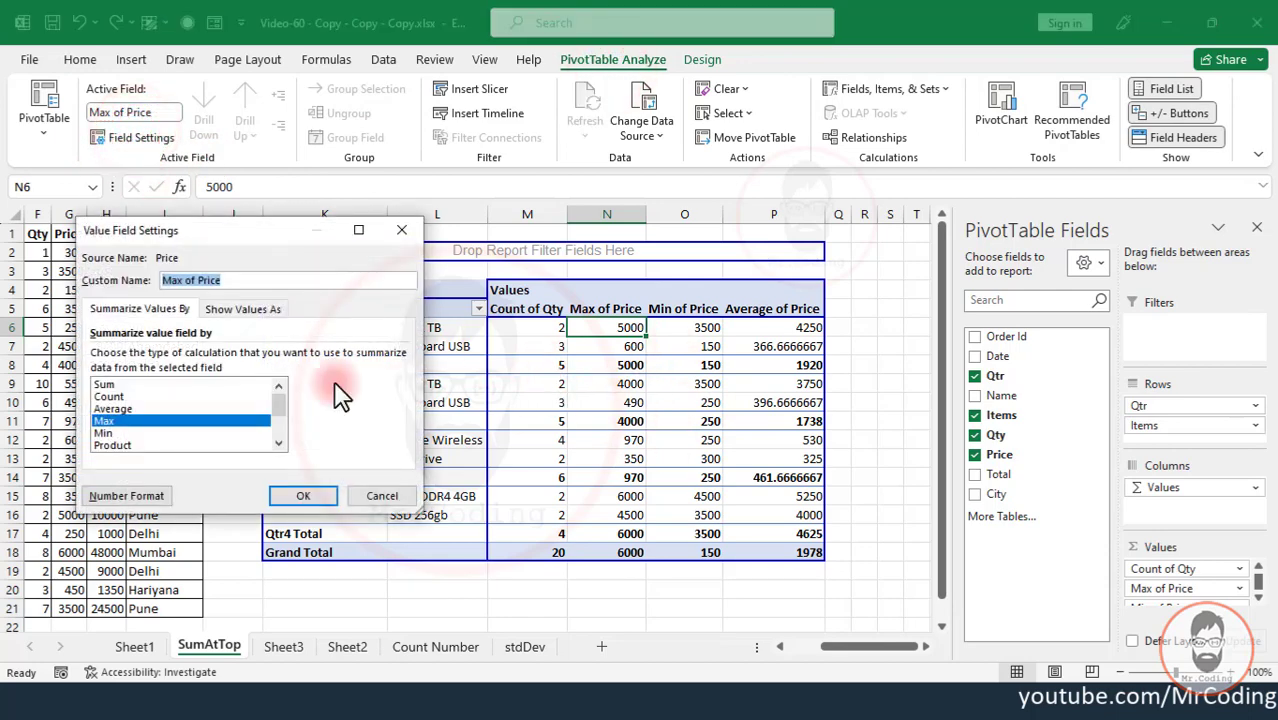
click(401, 232)
right_click(595, 330)
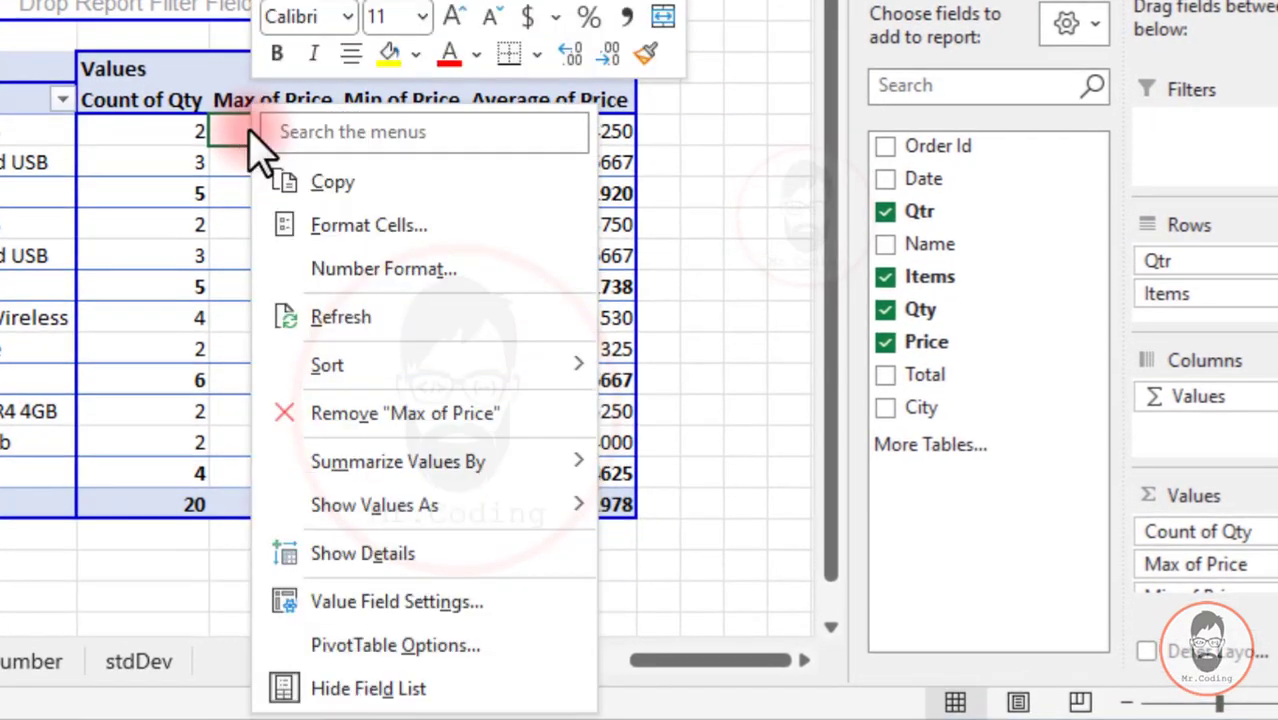
mouse_move(430, 478)
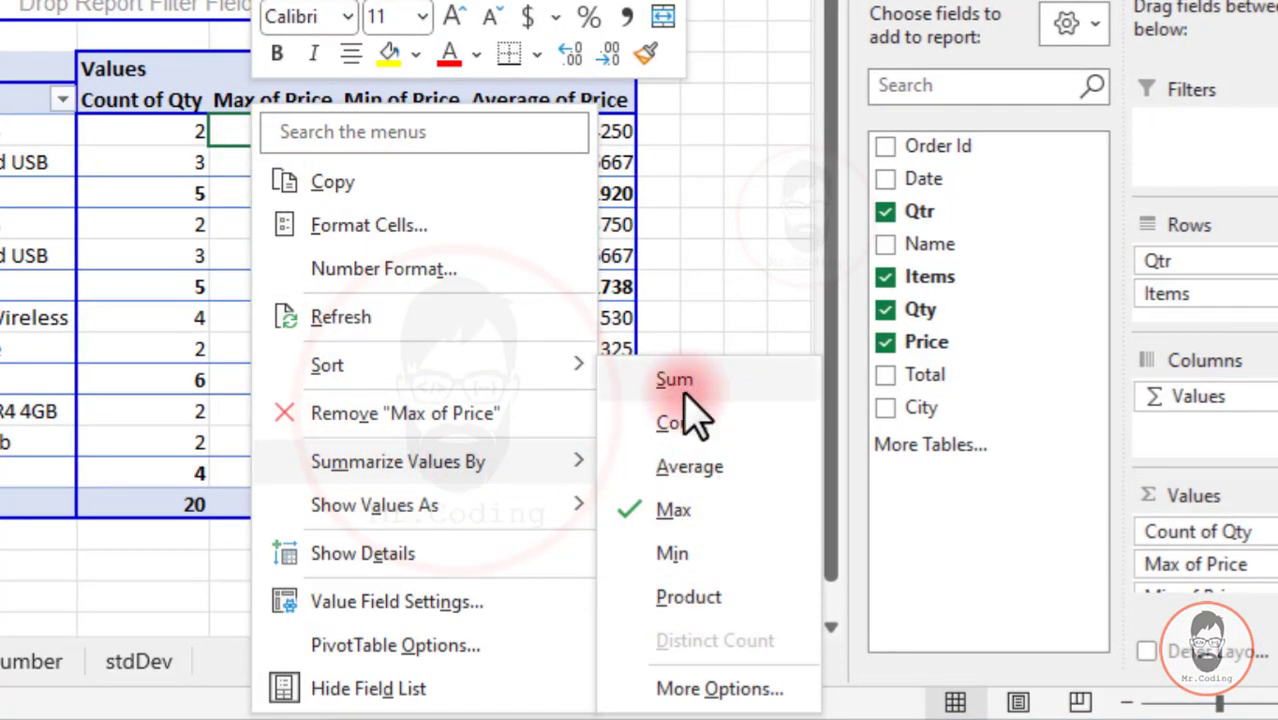
key(Escape)
key(Escape)
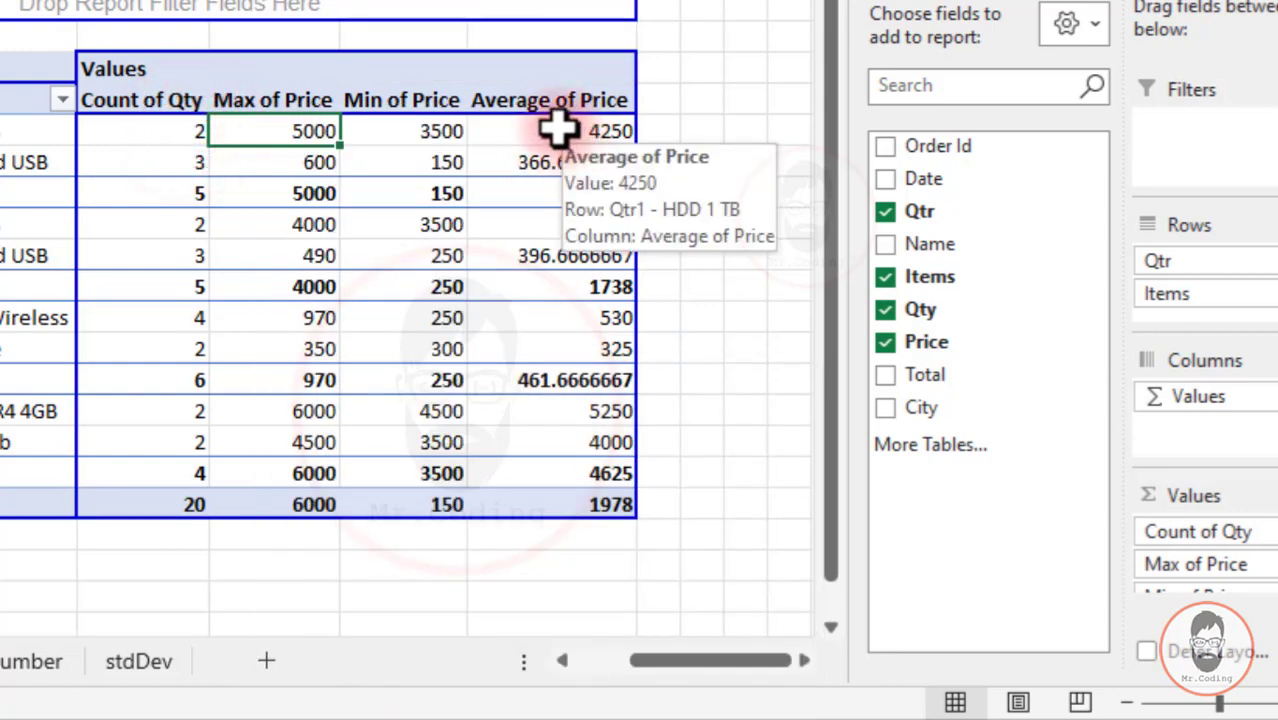
Change the Average of Price field to summarize by Sum, and open its Value Field Settings
right_click(556, 128)
mouse_move(836, 465)
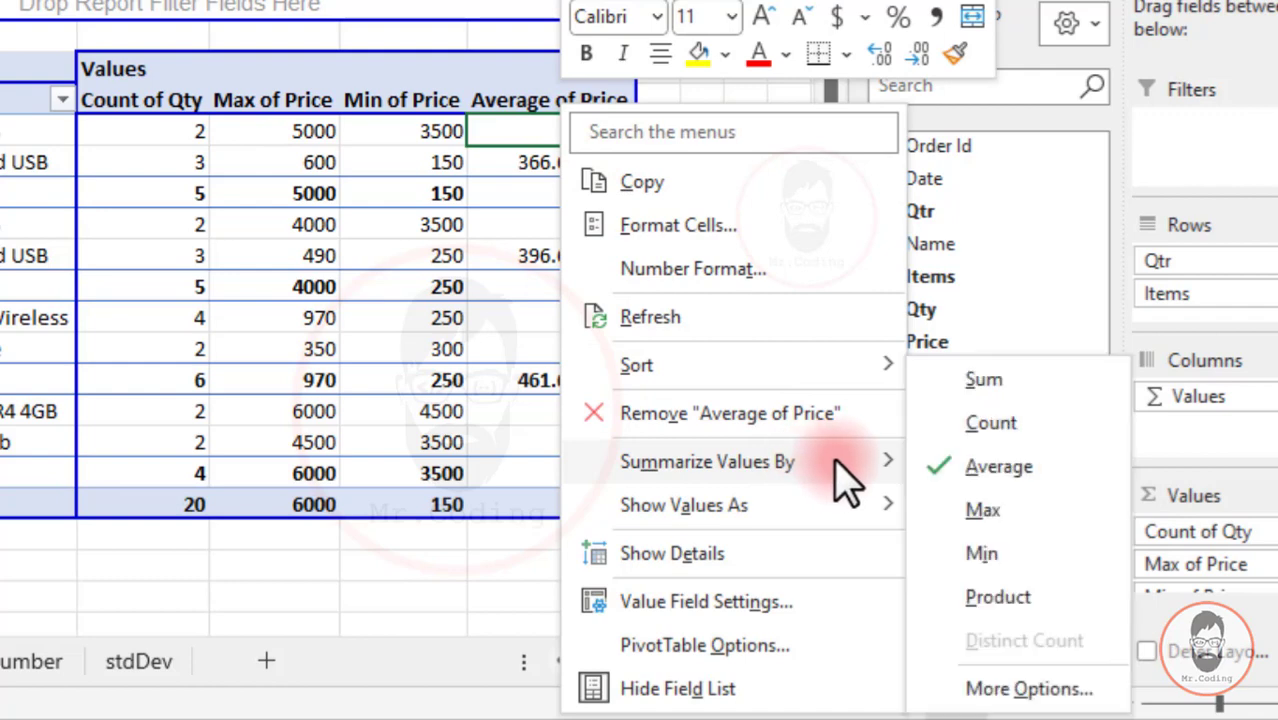
click(985, 380)
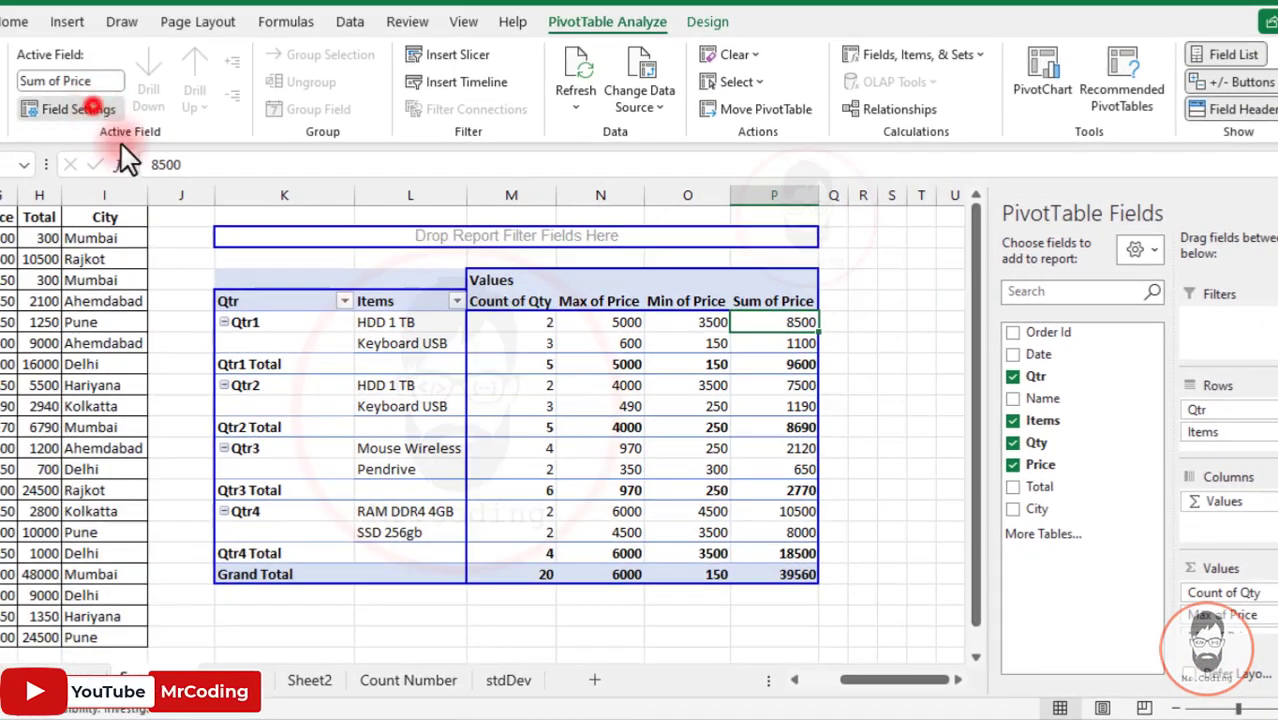
click(78, 108)
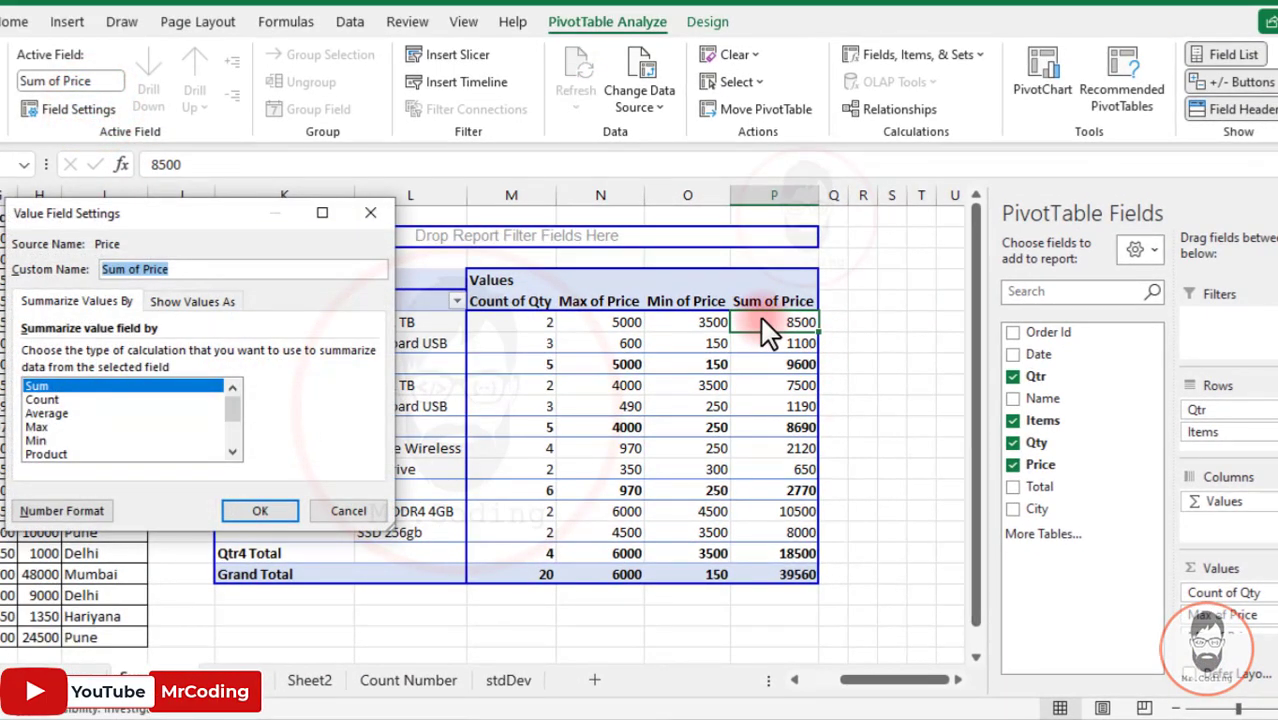
drag(194, 210, 397, 252)
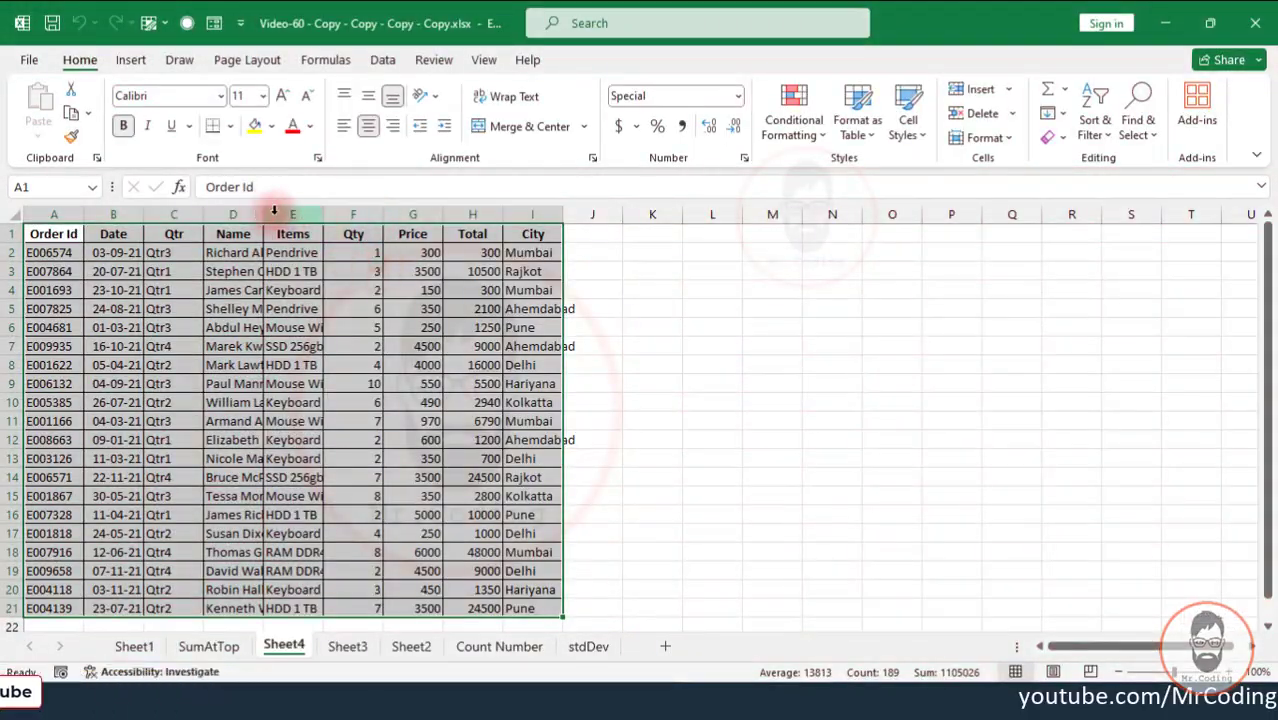
Start creating a PivotTable from the Sheet4 data range A1:I21
click(131, 59)
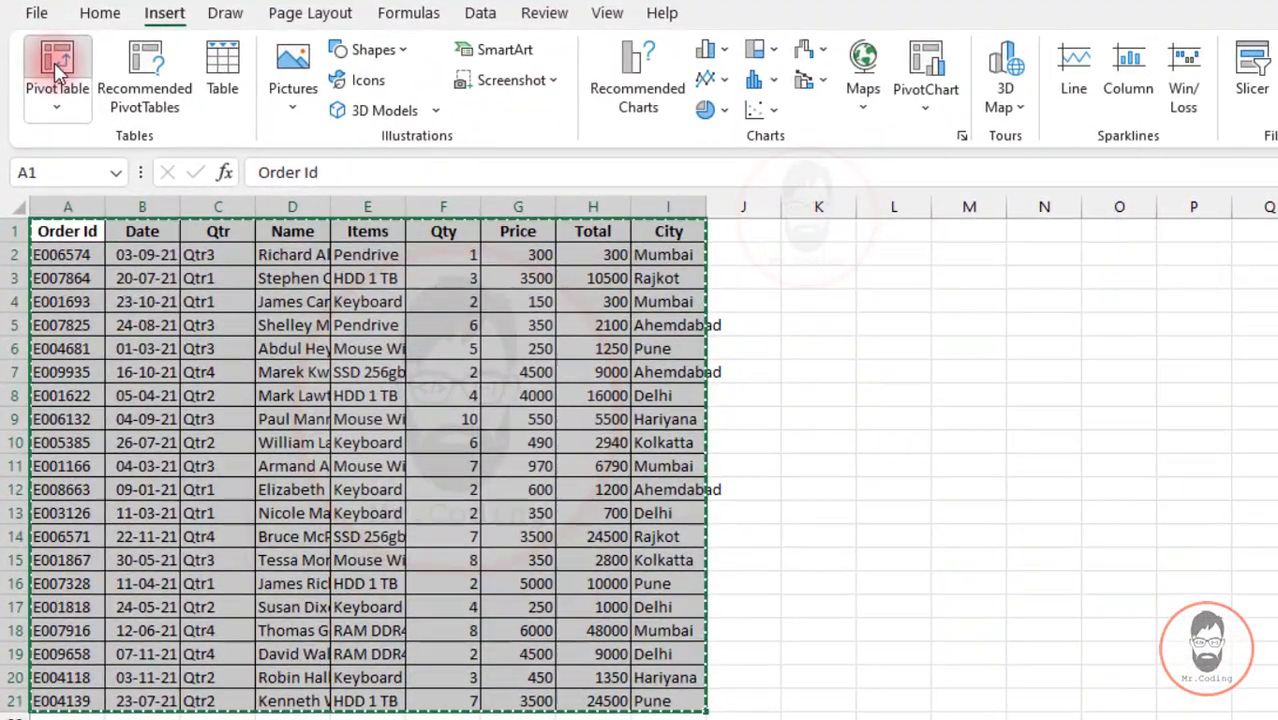
click(45, 88)
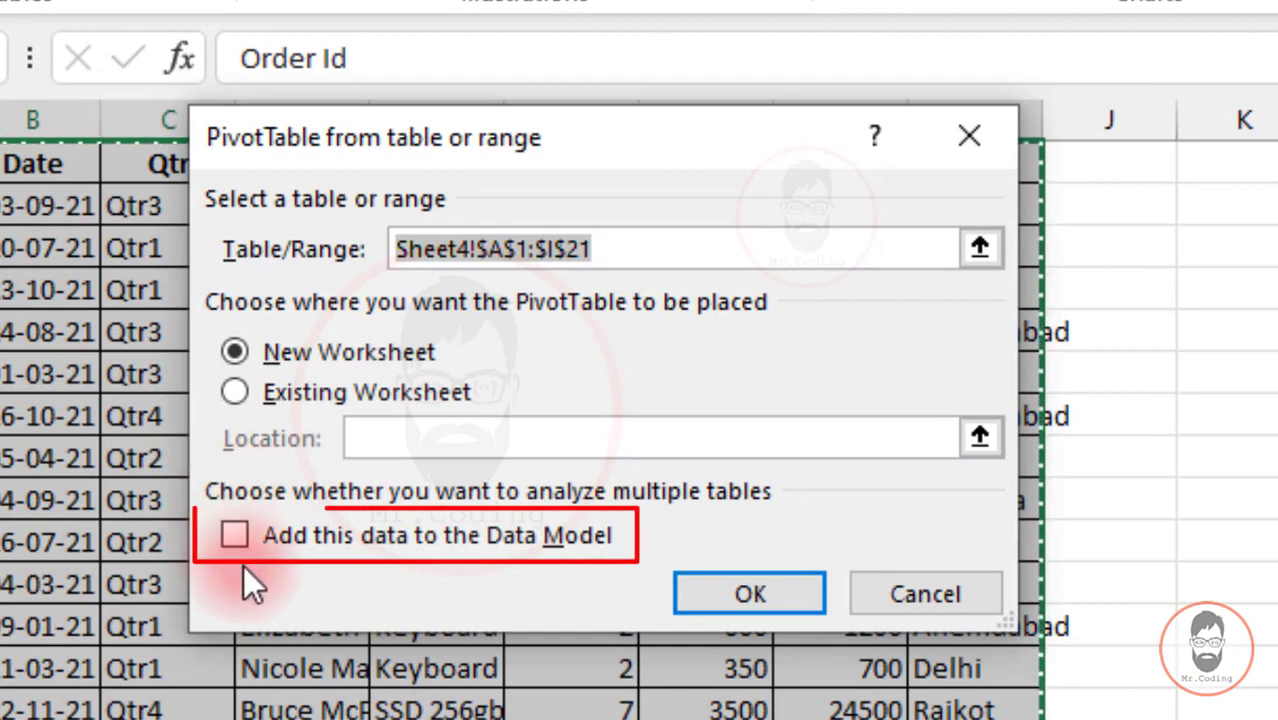